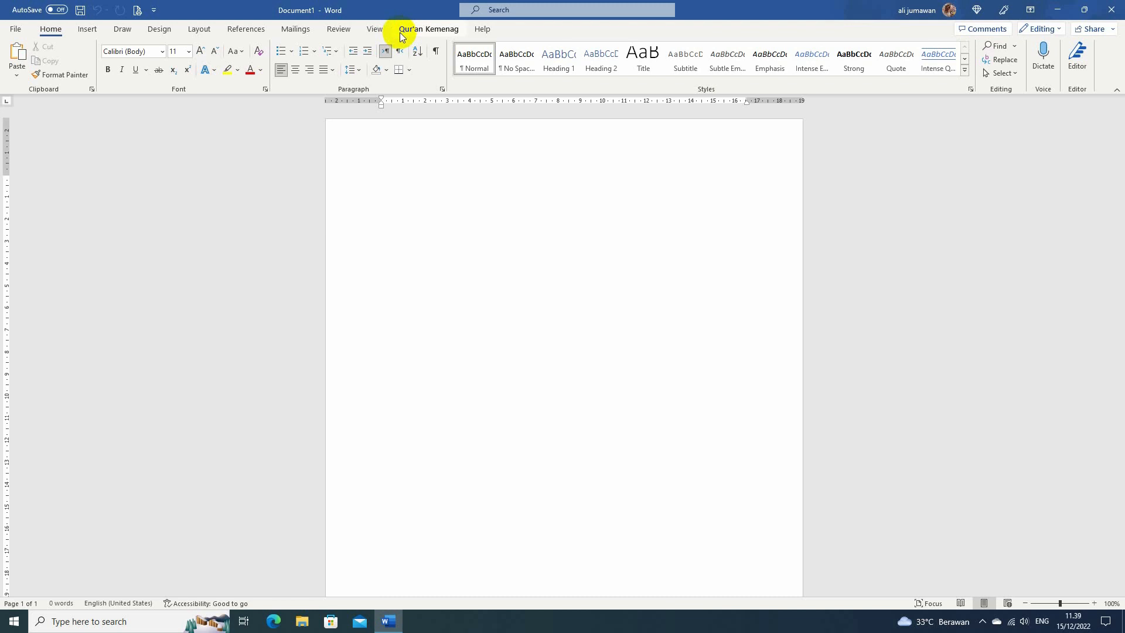
Insert verse 1 of surah Al-Fatihah with its Terjemah Kemenag 2019 translation using the Qur'an Kemenag add-in
click(56, 33)
click(410, 29)
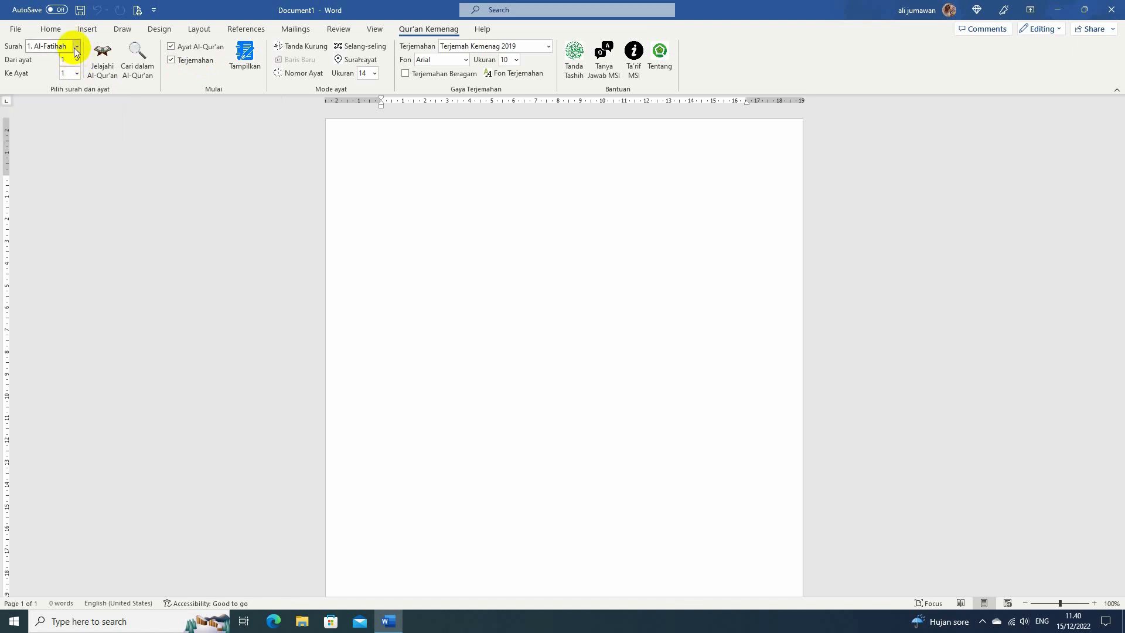
click(30, 48)
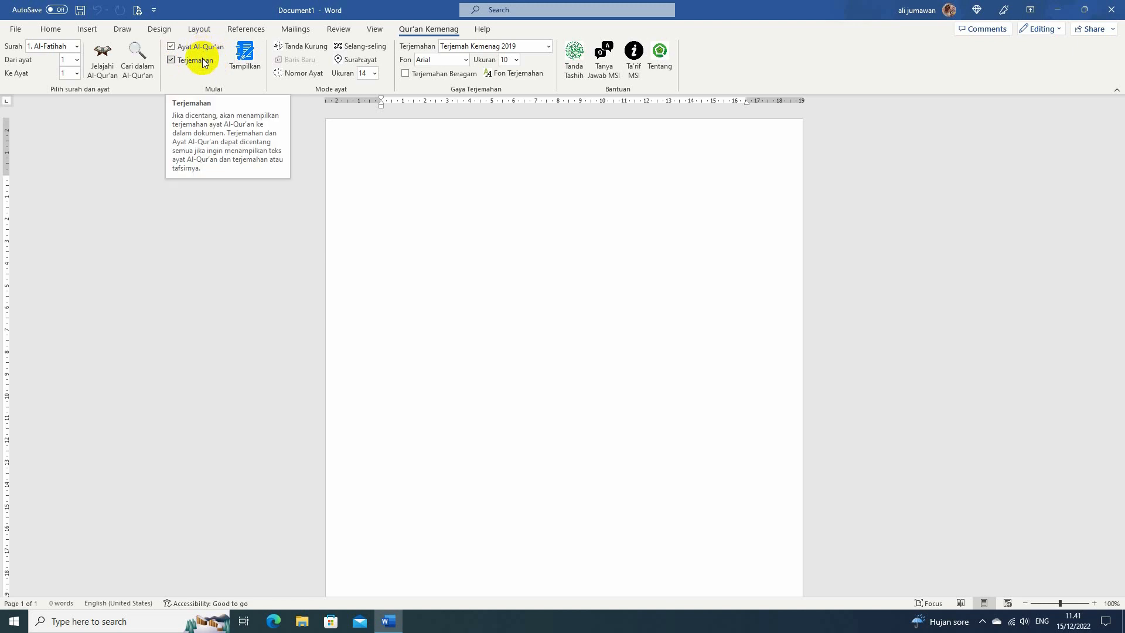
click(243, 55)
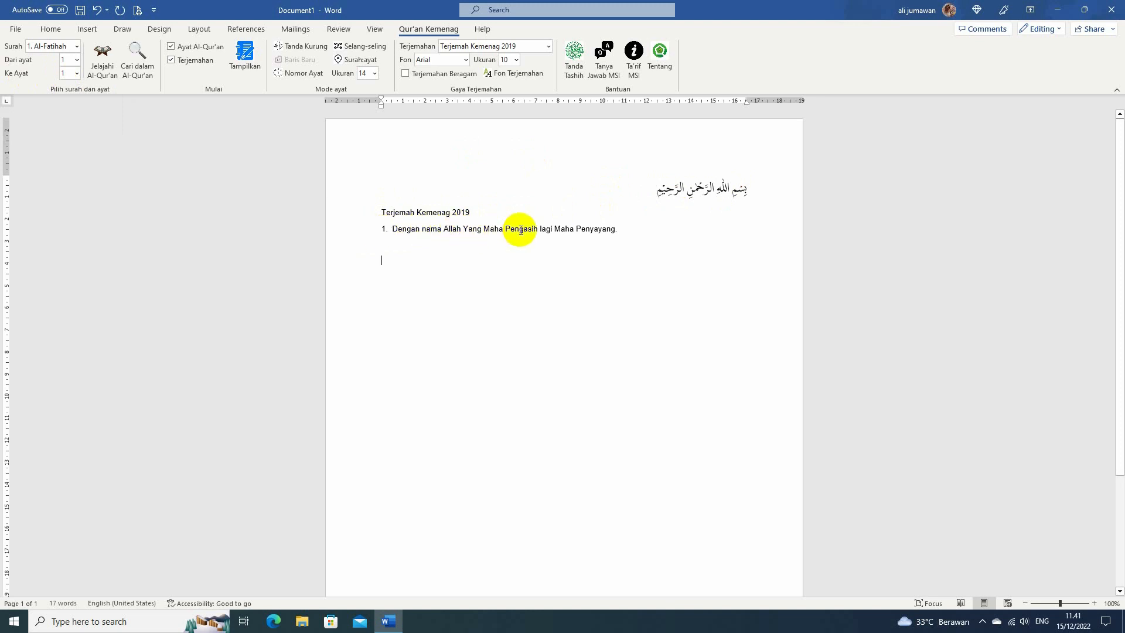
click(619, 228)
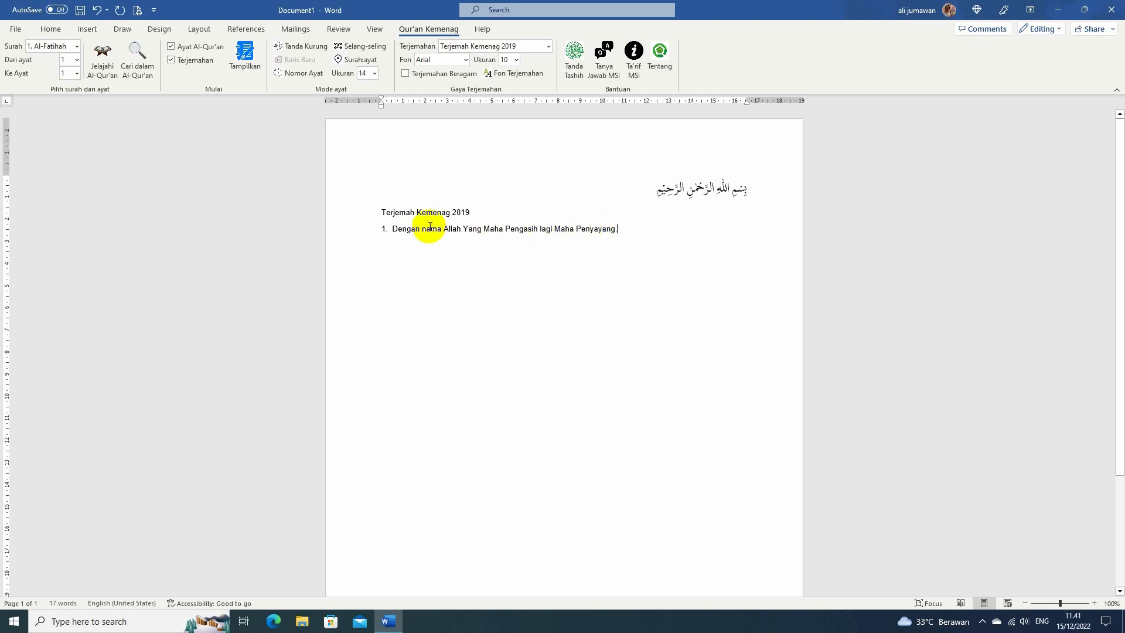
Set the ending verse (Ke Ayat) to 7 and clear all inserted text from the document
click(75, 72)
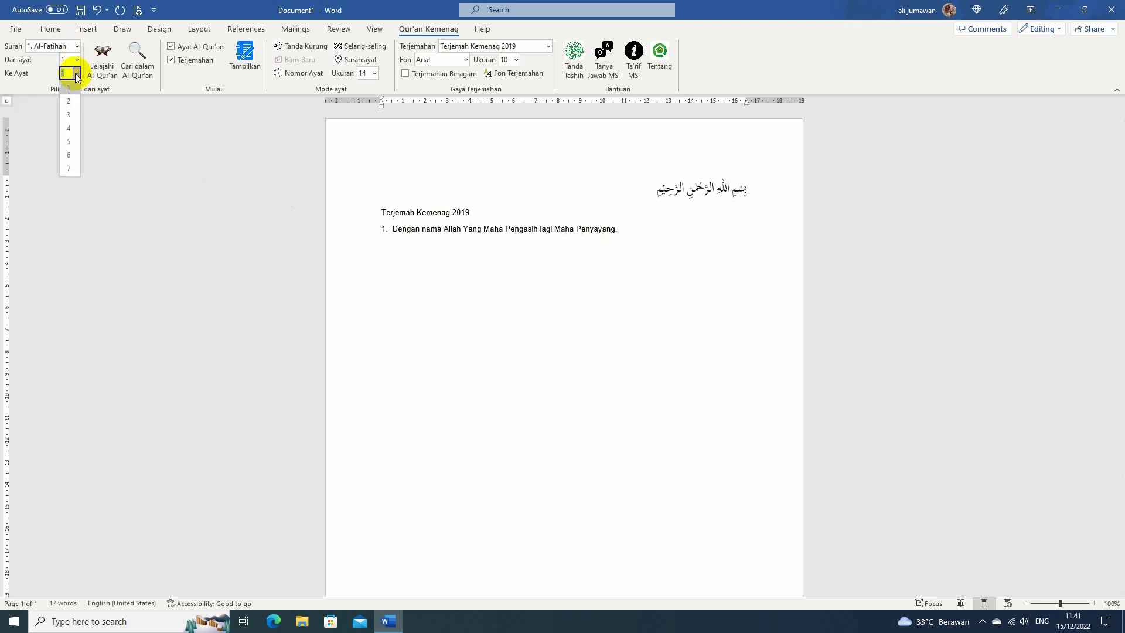
click(69, 168)
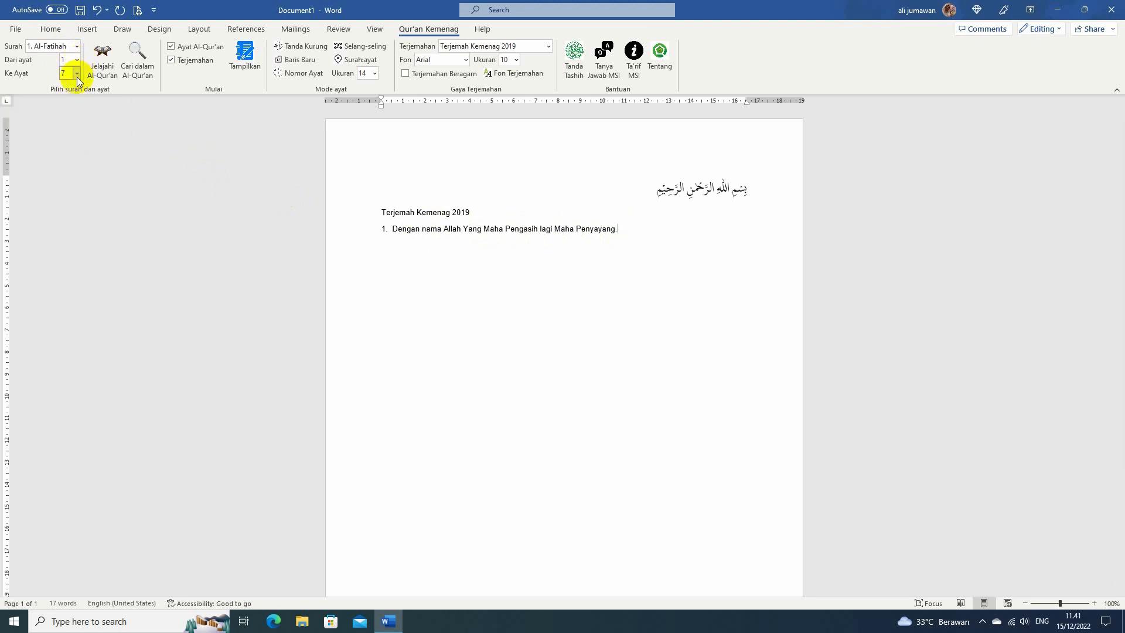
drag(632, 229, 441, 185)
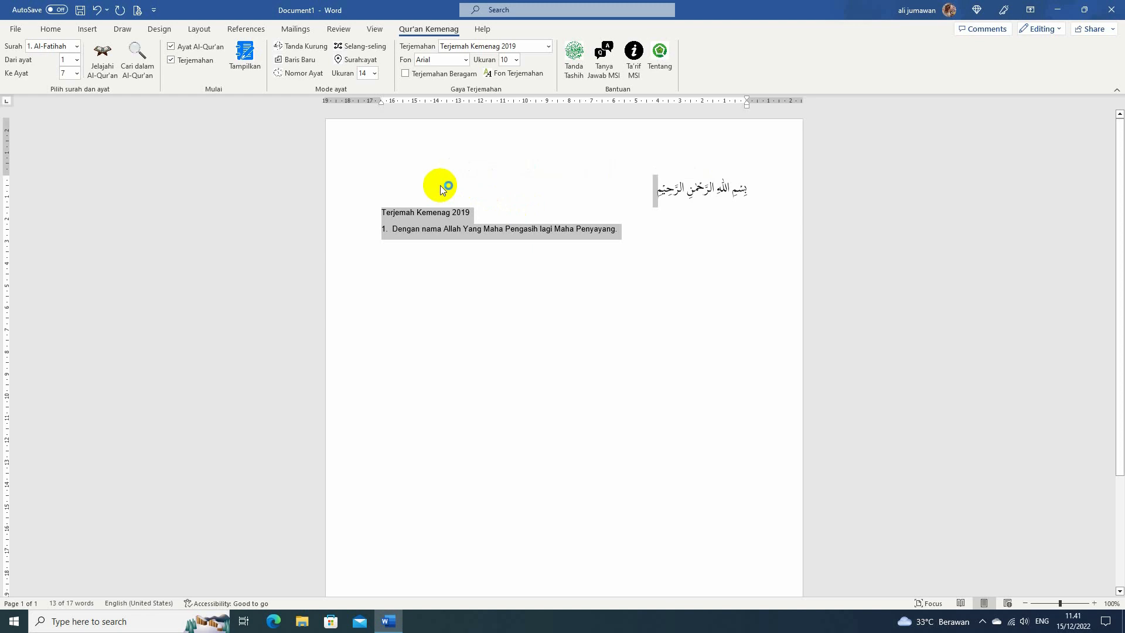
key(ctrl+a)
key(Delete)
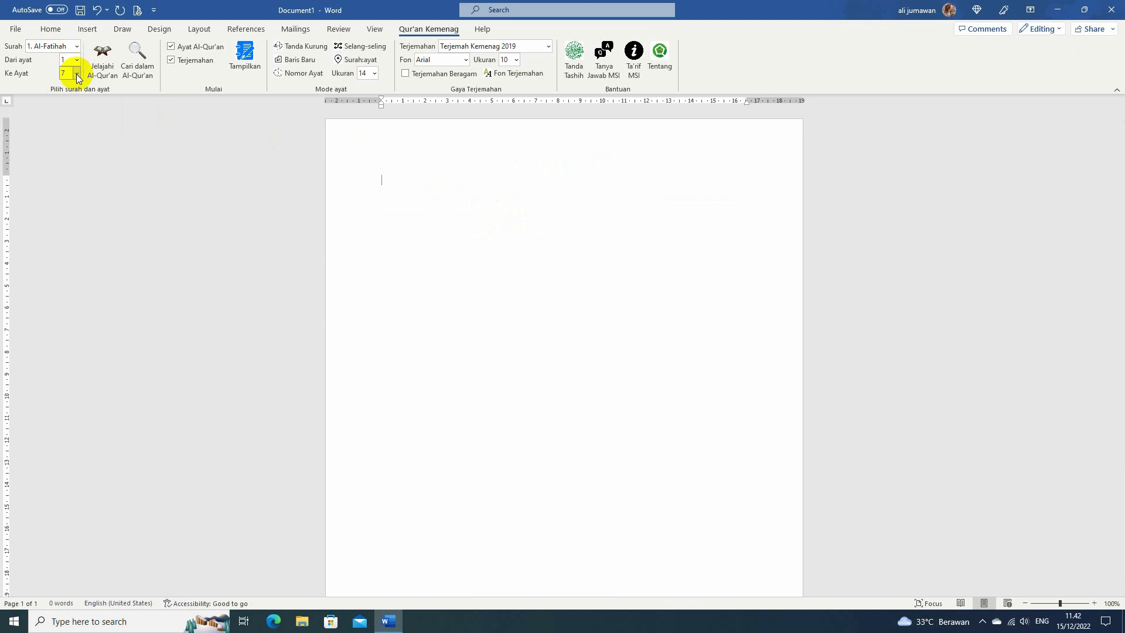
Insert Al-Fatihah verses 1 to 7 with their translation and review the Arabic text and translated verses
click(245, 52)
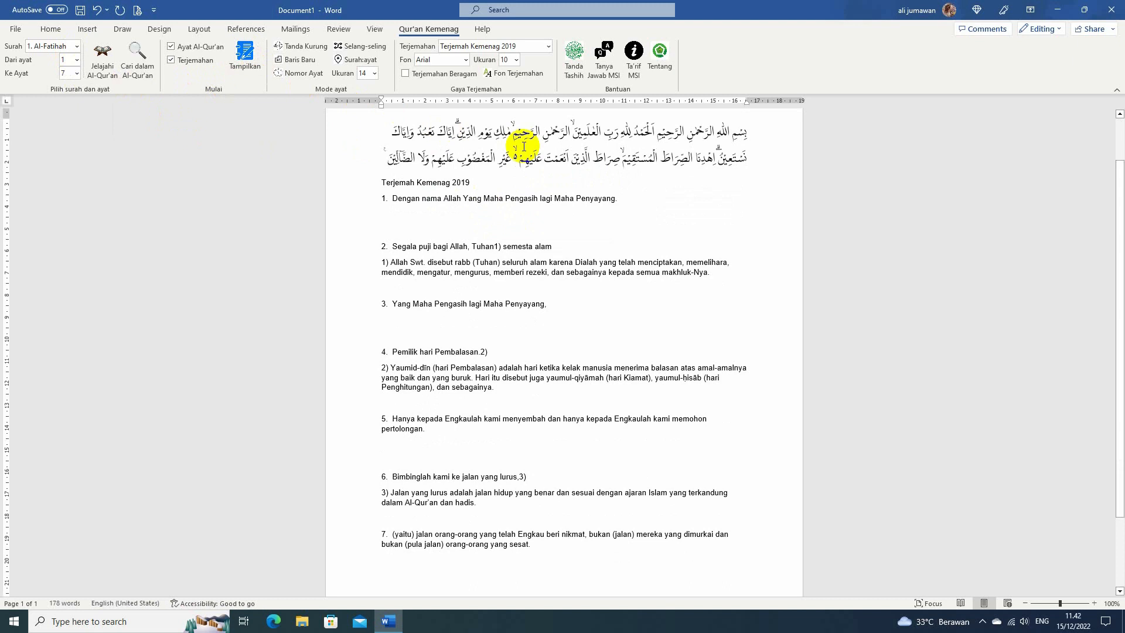
scroll(671, 154, up, 1)
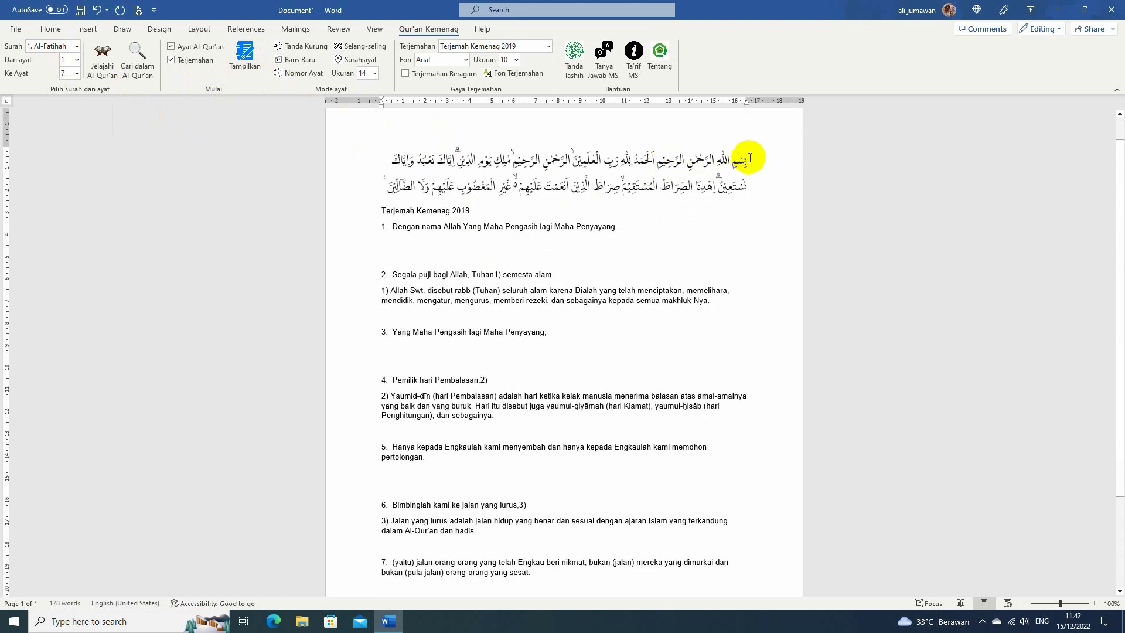
click(744, 157)
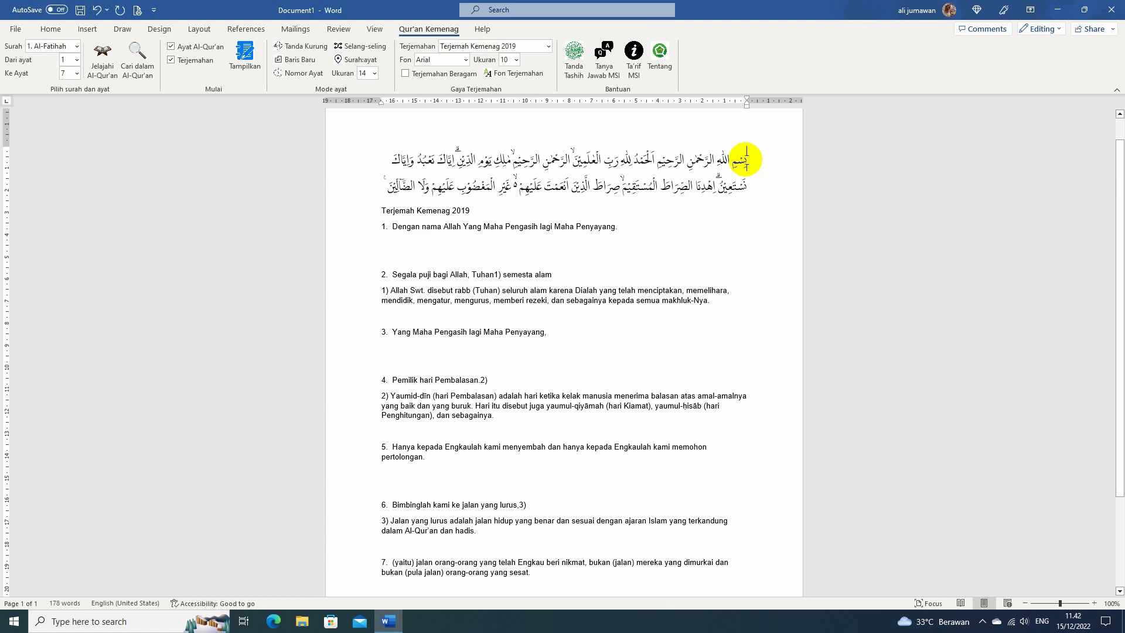
click(386, 186)
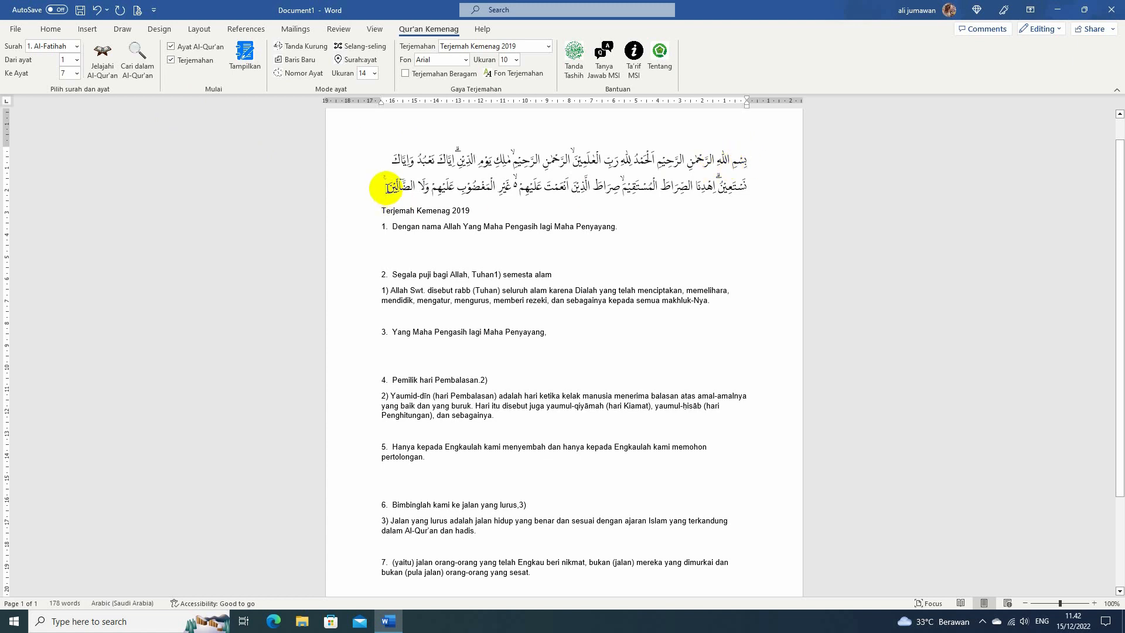
click(382, 227)
scroll(383, 227, down, 3)
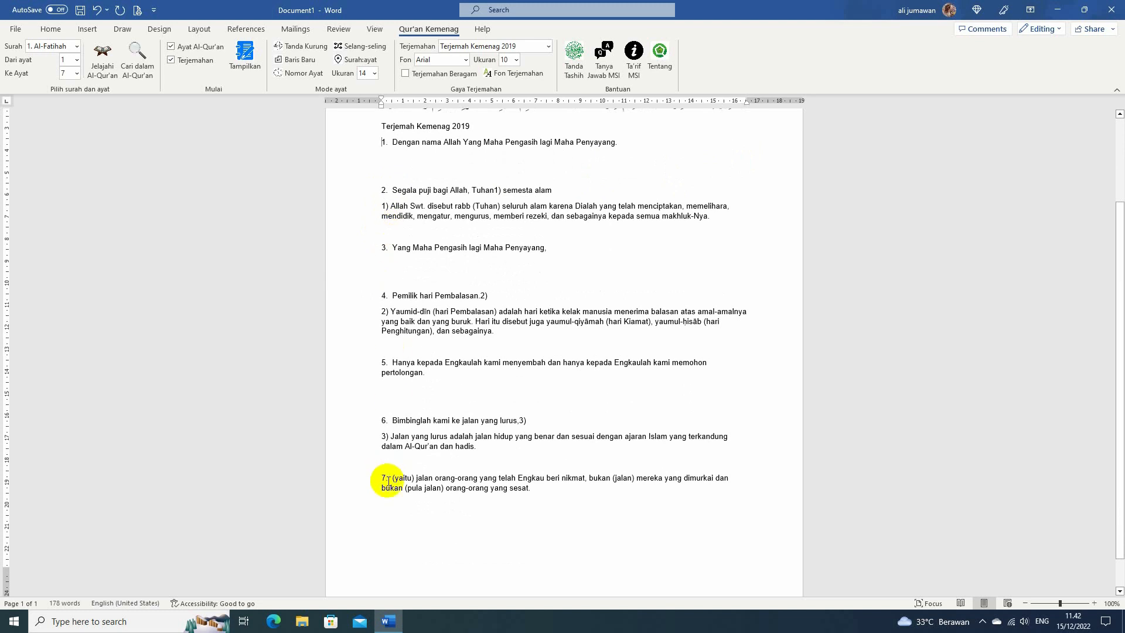
scroll(389, 370, up, 4)
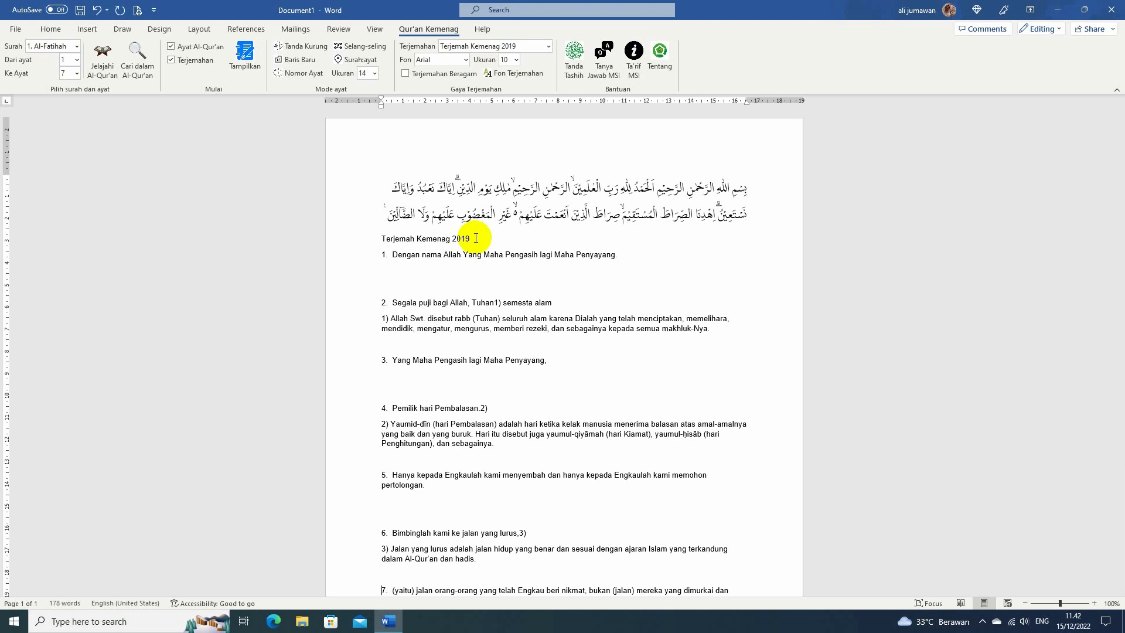
Clear the document and insert Al-Fatihah verses 1 to 7 as Arabic text only, without Terjemahan
click(378, 190)
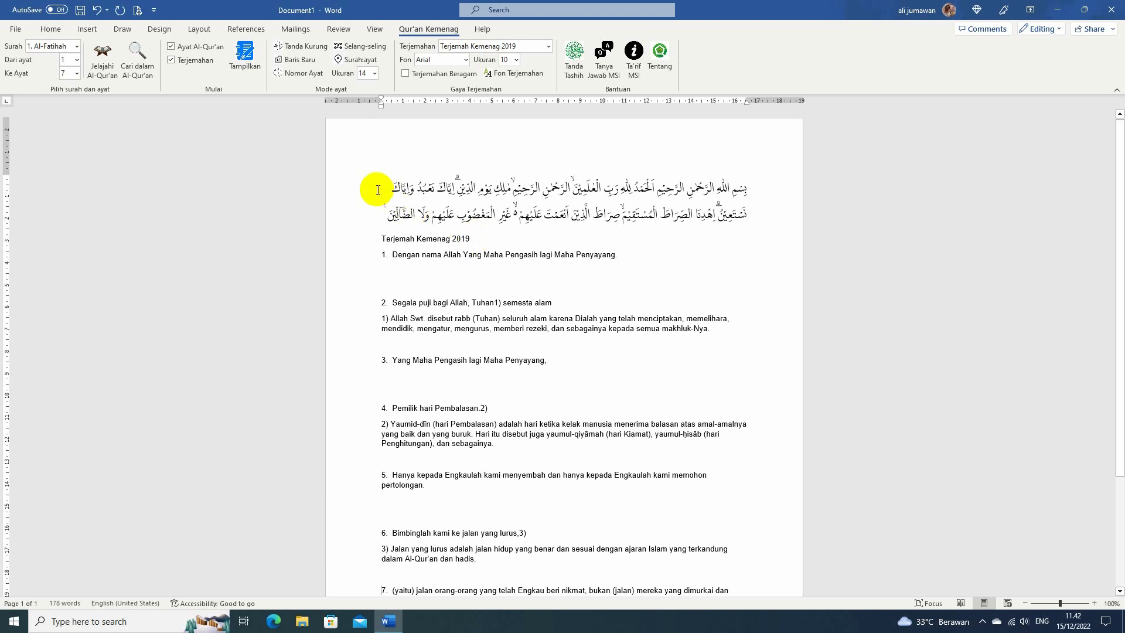
key(ctrl+a)
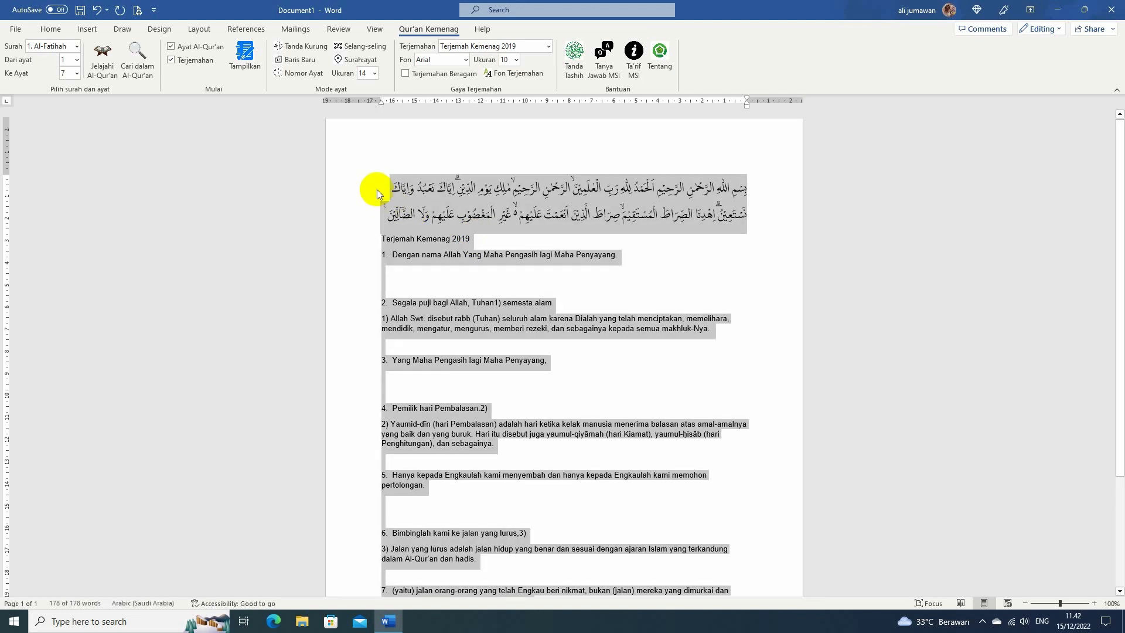
key(Delete)
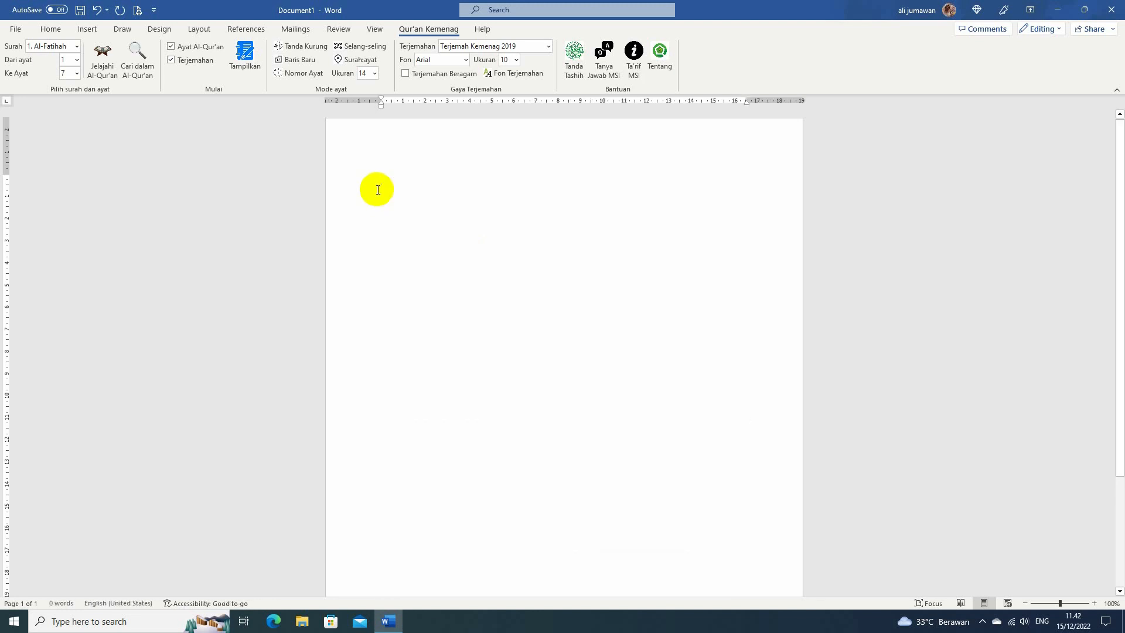
click(171, 61)
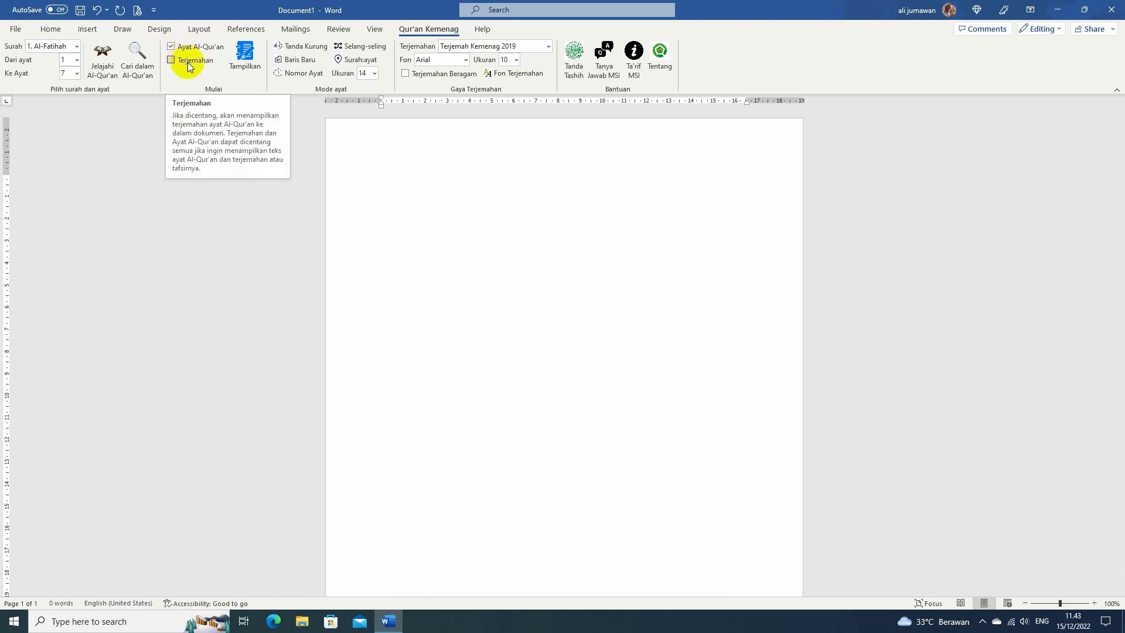
click(247, 54)
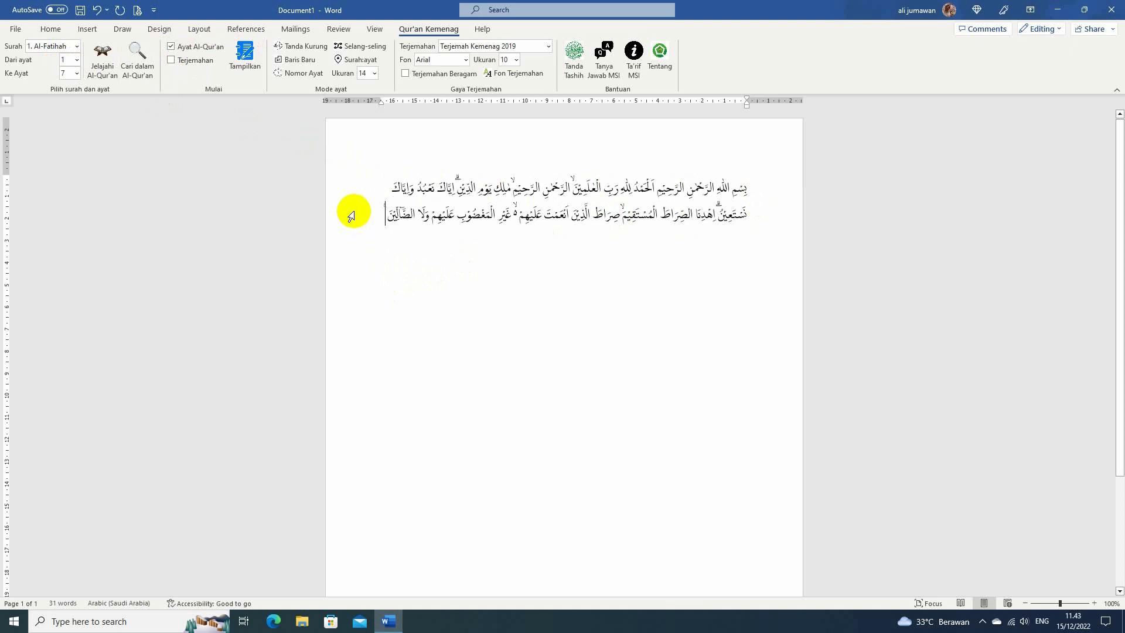
Re-enable Terjemahan and replace the Arabic-only text with verses 1 to 7 including their translation
click(171, 61)
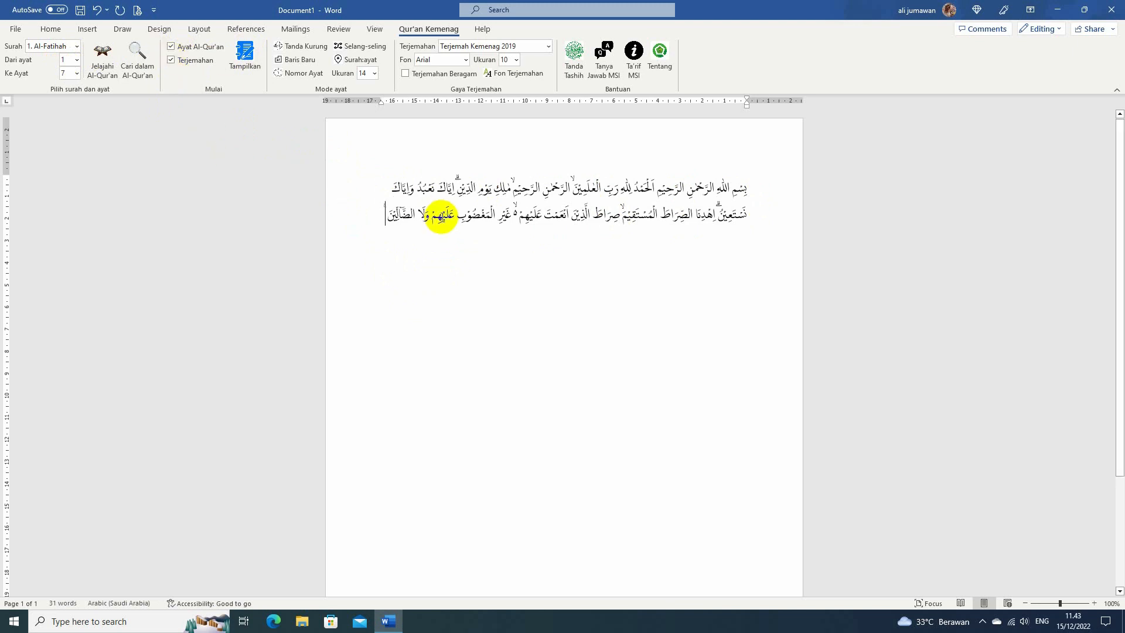
triple_click(403, 221)
key(Delete)
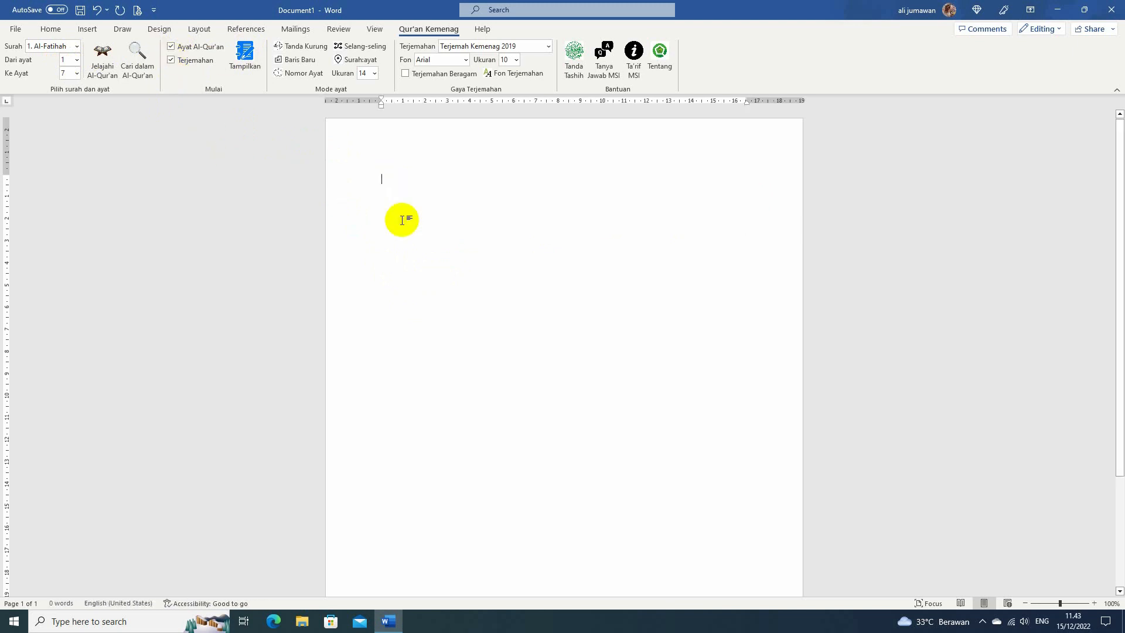
click(244, 56)
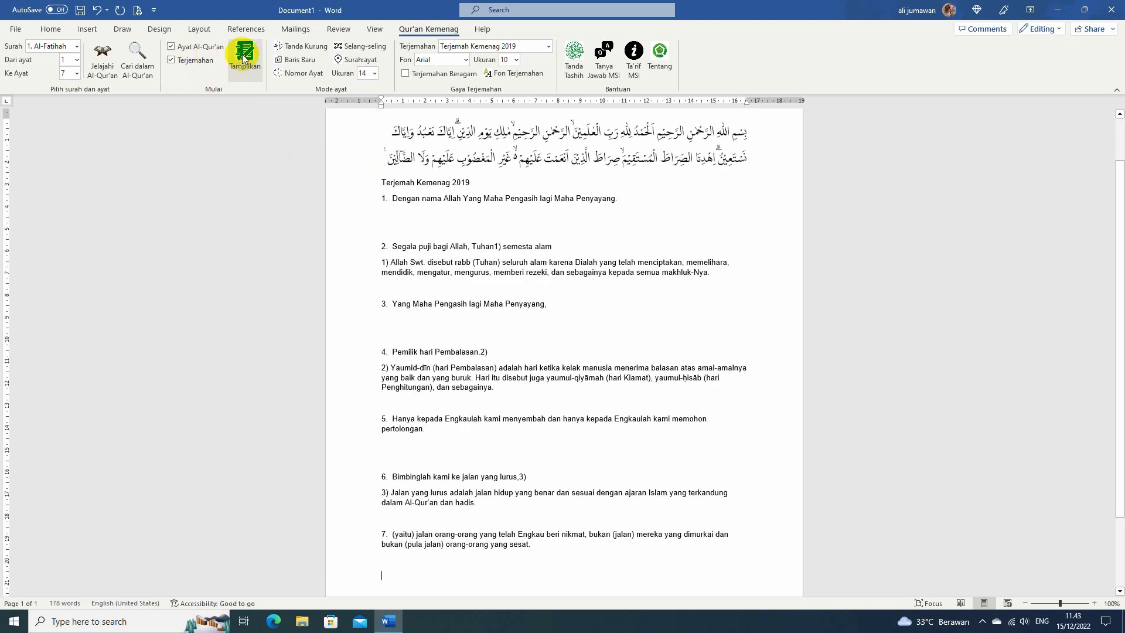
scroll(409, 168, up, 2)
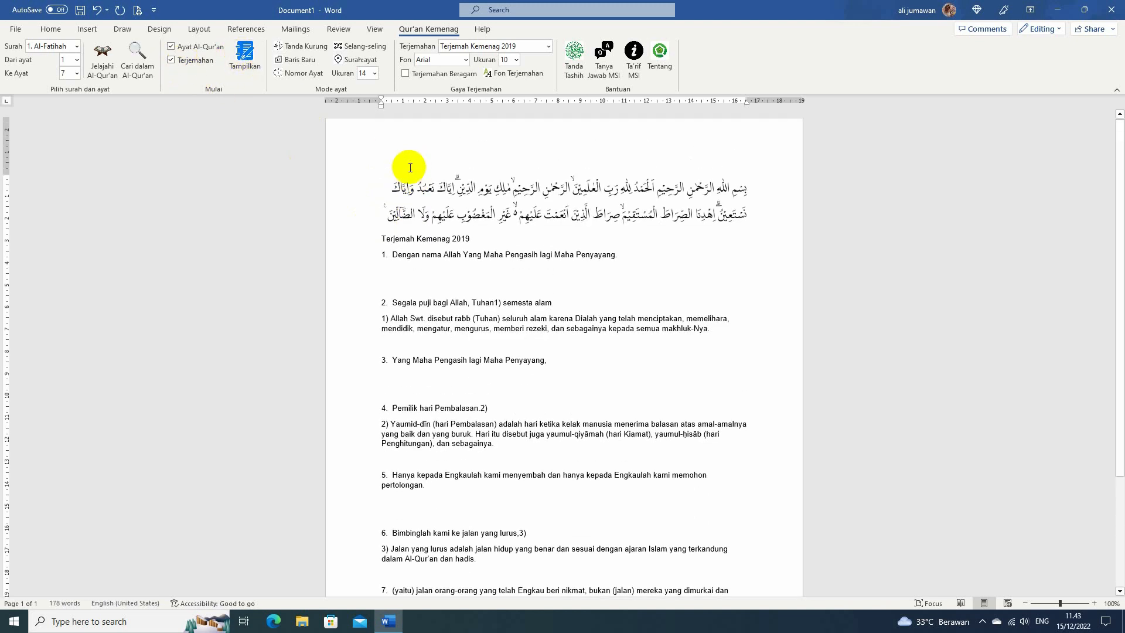
Clear the document and insert only the translation of Al-Fatihah verses 1 to 7, without Ayat Al-Qur'an
key(ctrl+a)
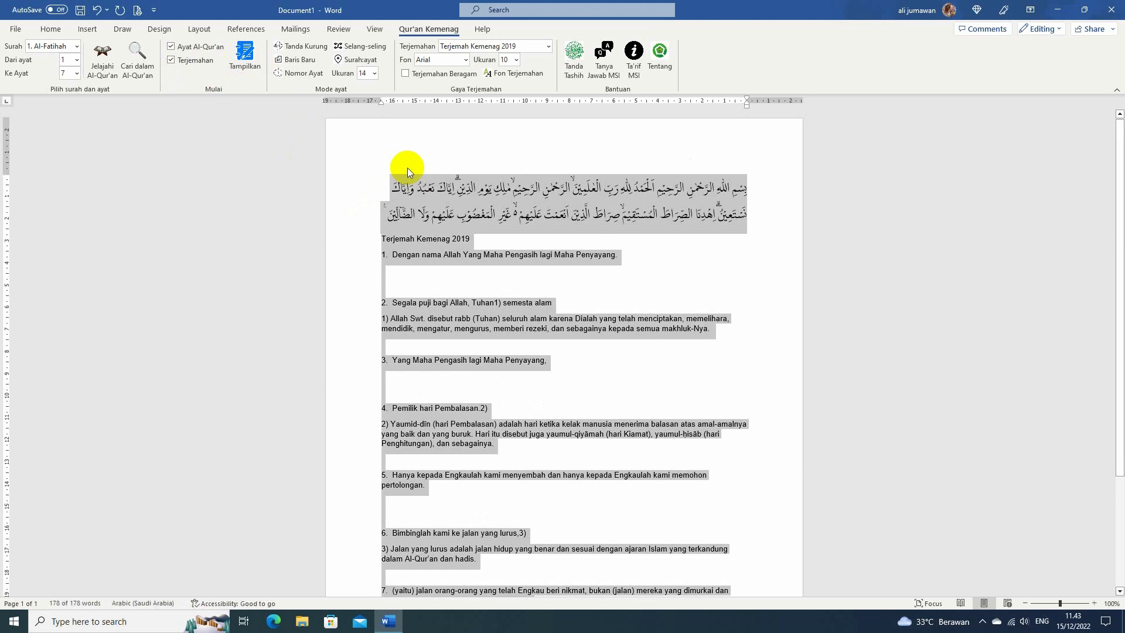
key(Delete)
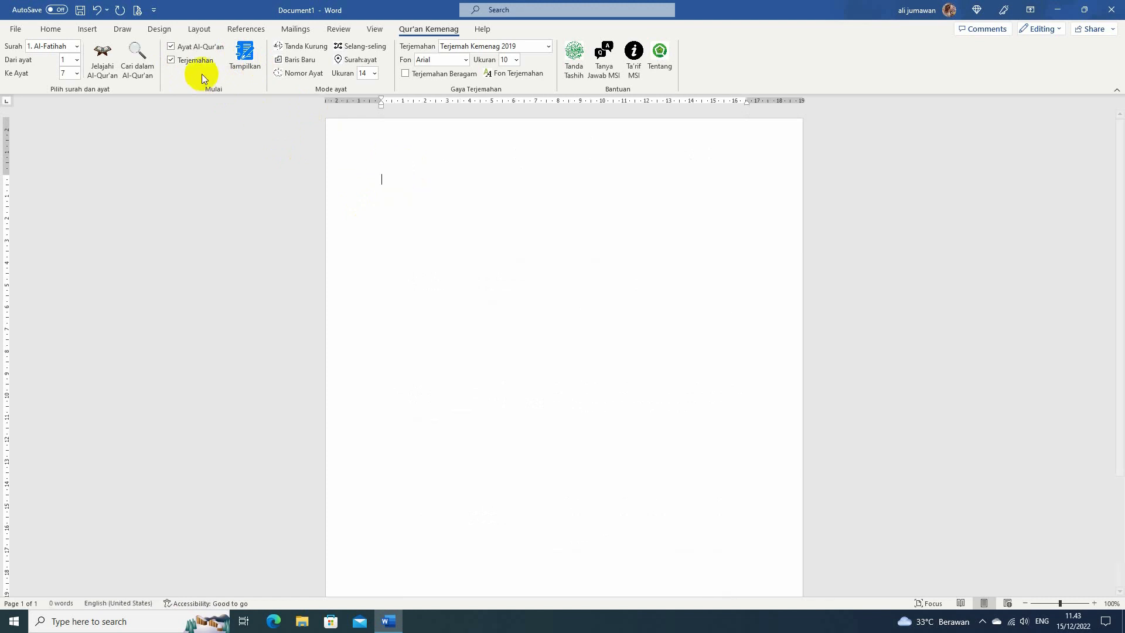
click(171, 46)
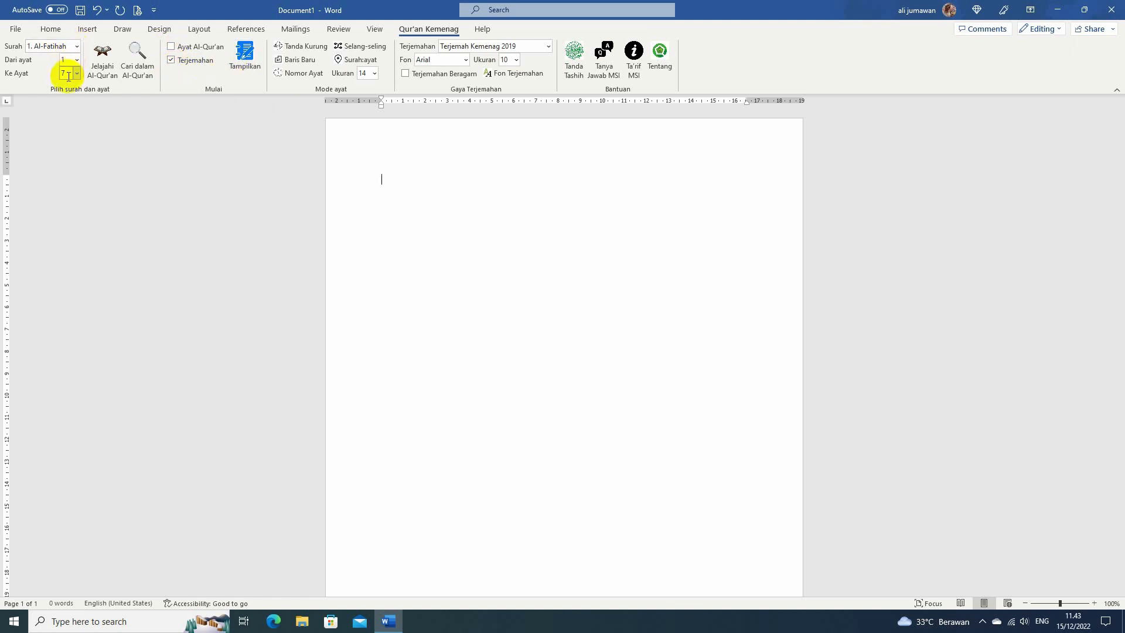
click(250, 54)
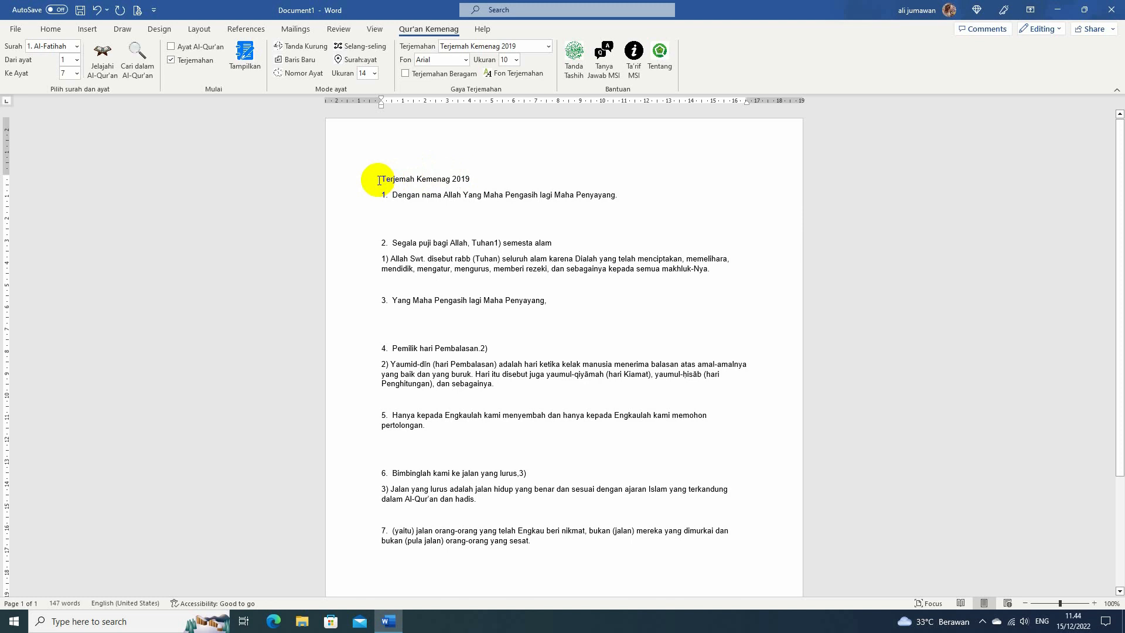
Enable both Ayat Al-Qur'an and Terjemahan as the content to insert
click(171, 48)
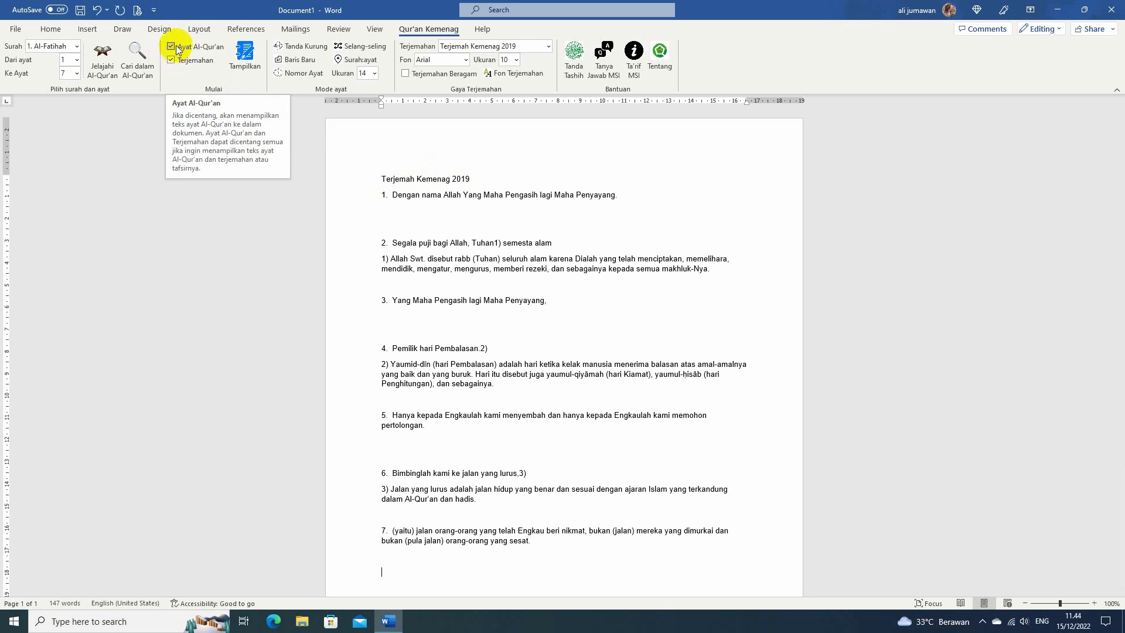
click(174, 62)
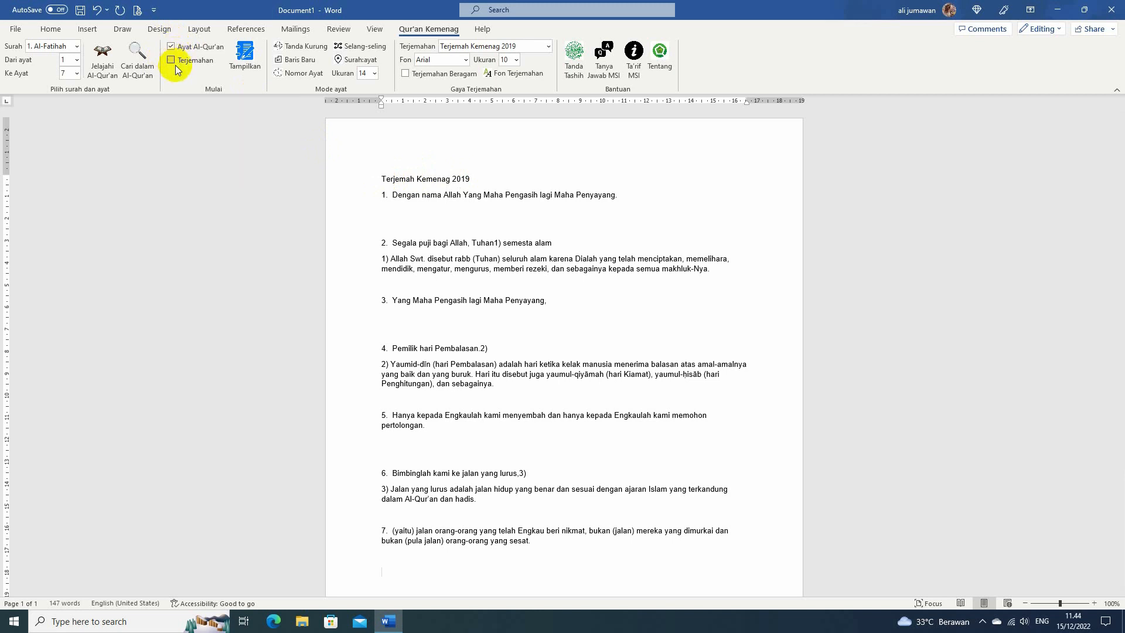
click(173, 60)
click(170, 47)
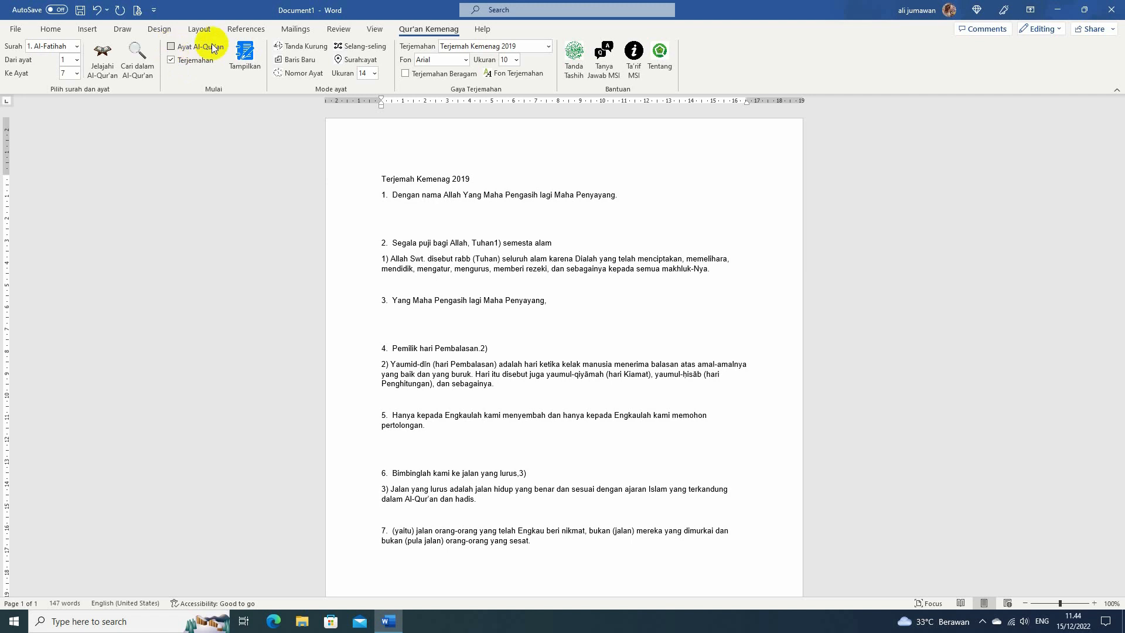
click(171, 47)
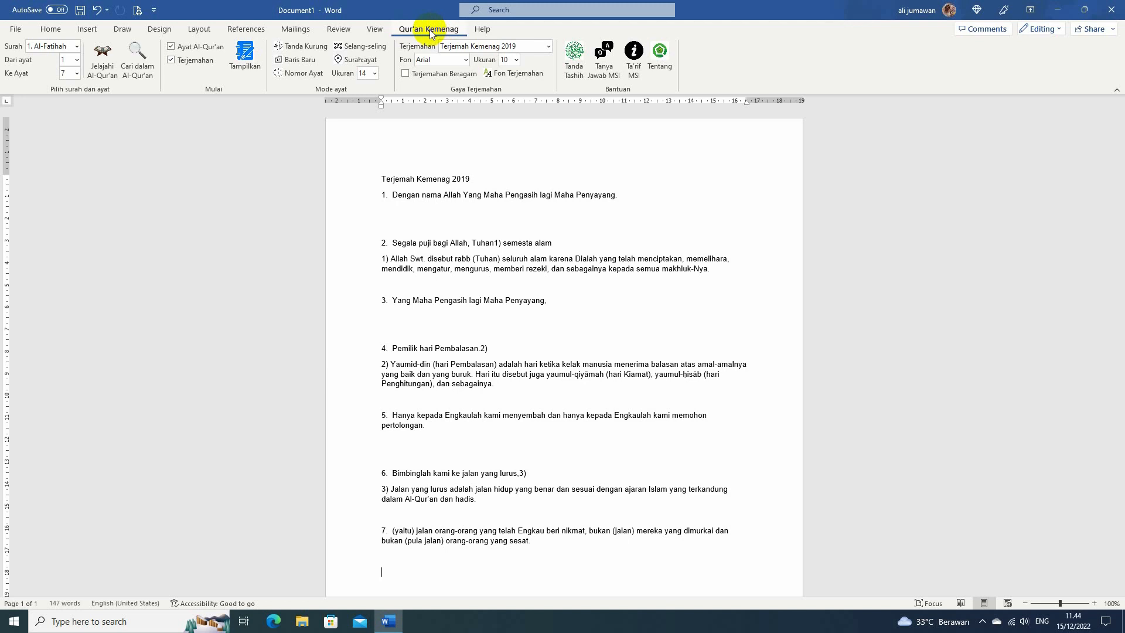
Replace the translation-only text with Al-Fatihah verses 1 to 7 in Arabic together with the Terjemah Kemenag 2019 translation
click(376, 182)
key(ctrl+a)
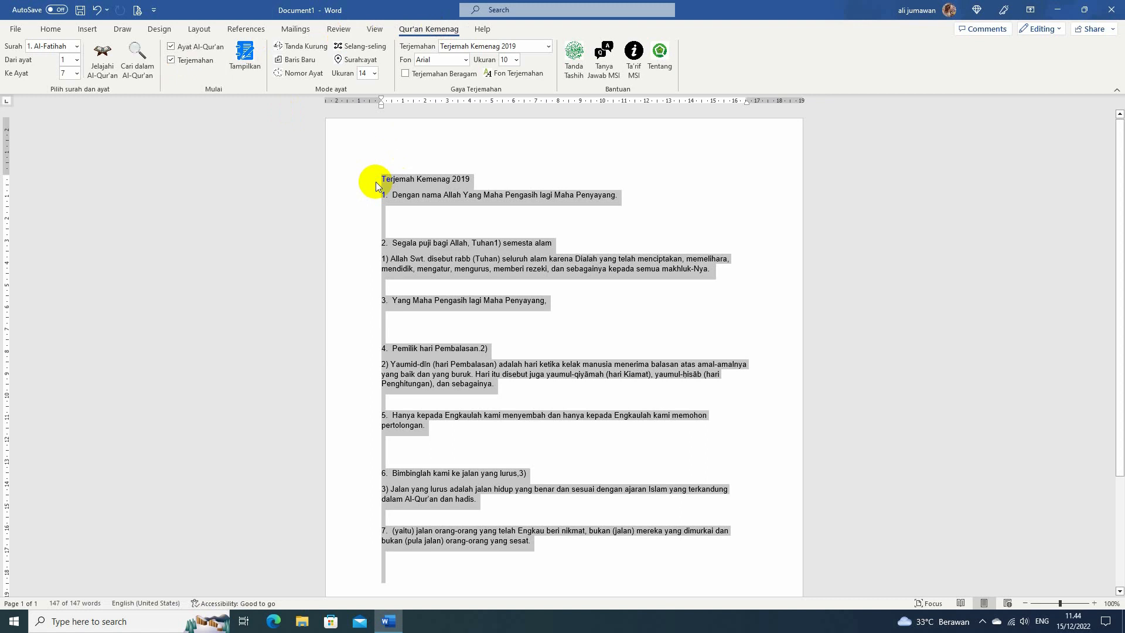
key(BackSpace)
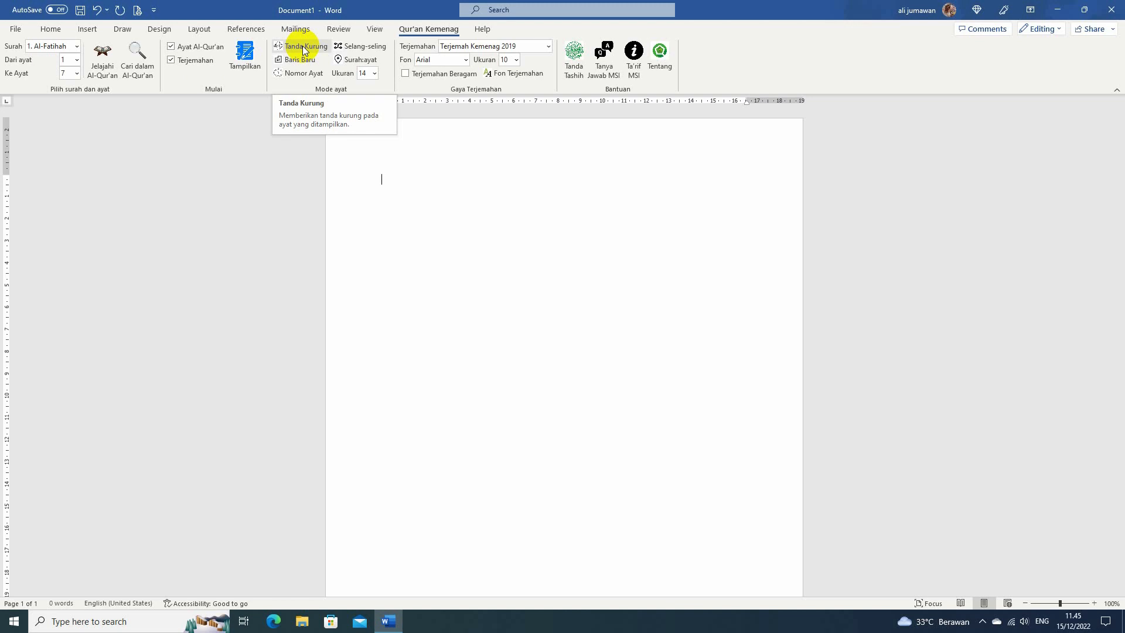
click(247, 54)
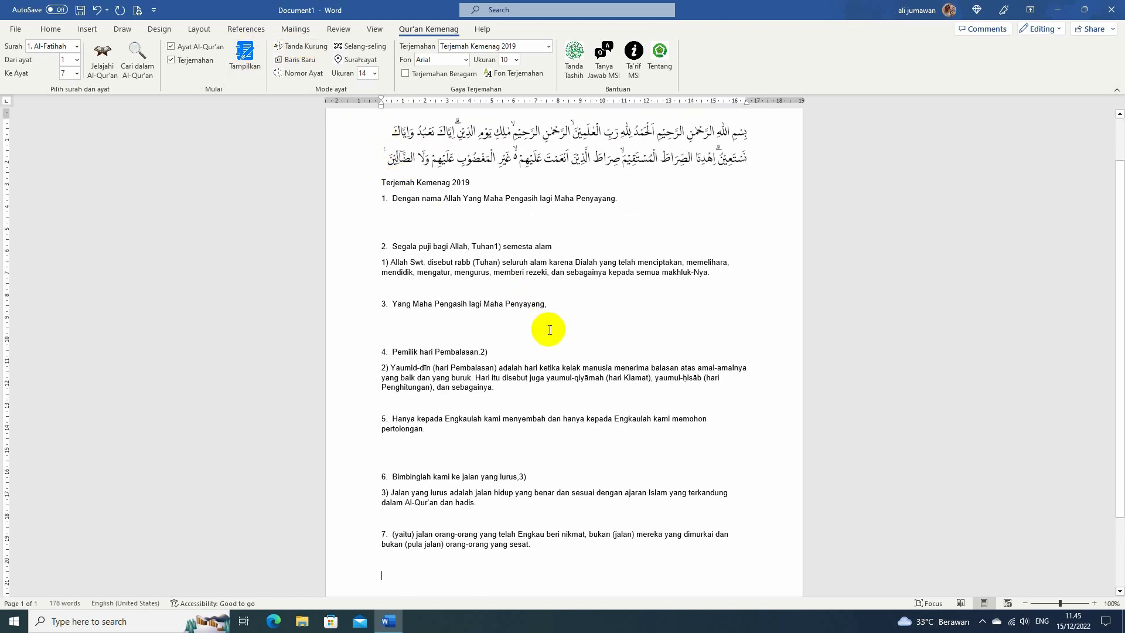
scroll(550, 330, up, 1)
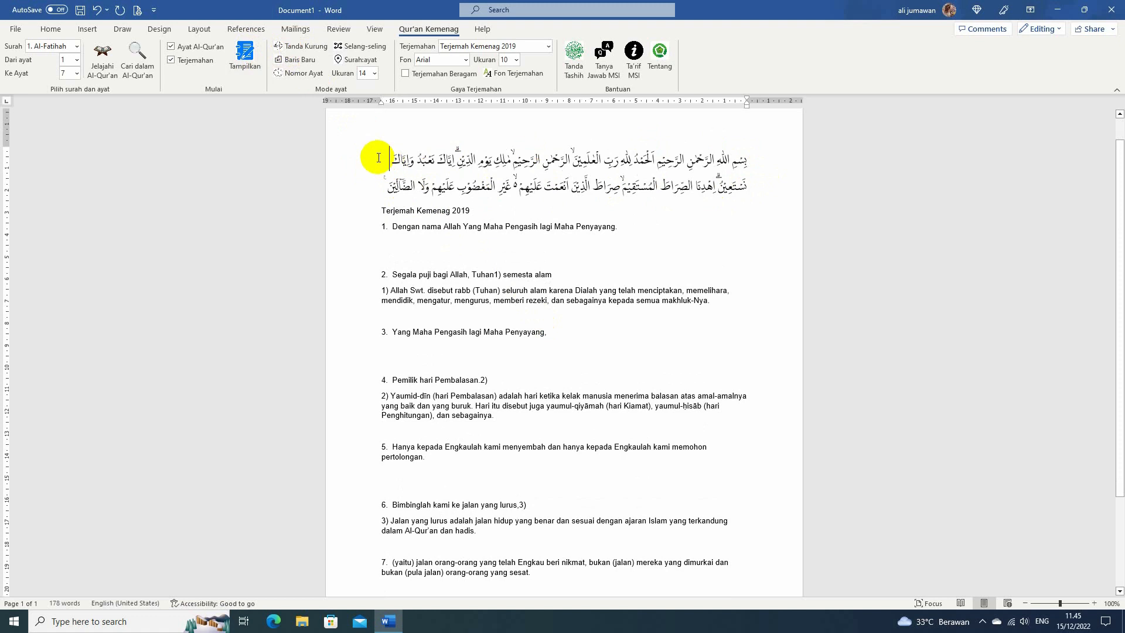
Replace the document's text with Al-Fatihah verses 1 to 7 and their translation, enabling Tanda Kurung, and highlight the opening and closing brackets
key(ctrl+a)
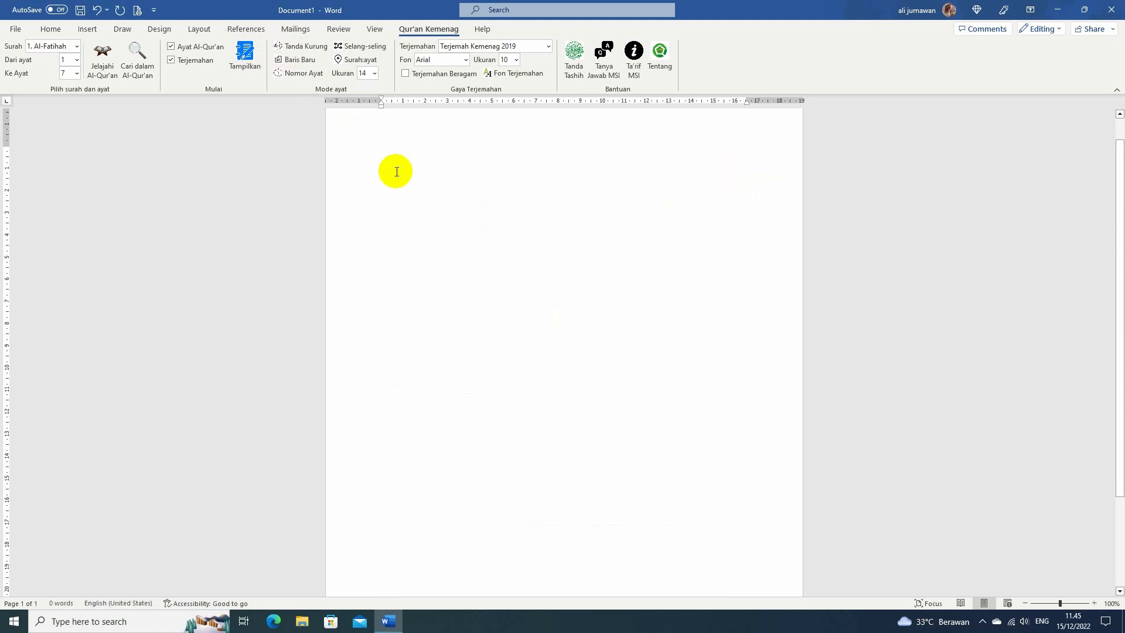
click(304, 46)
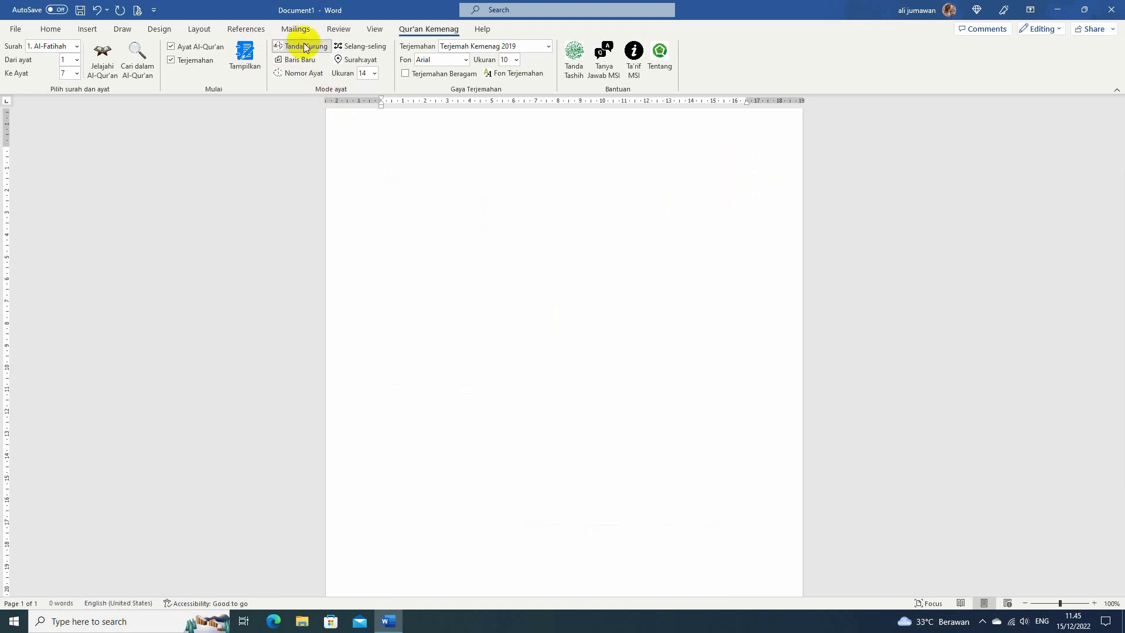
click(251, 55)
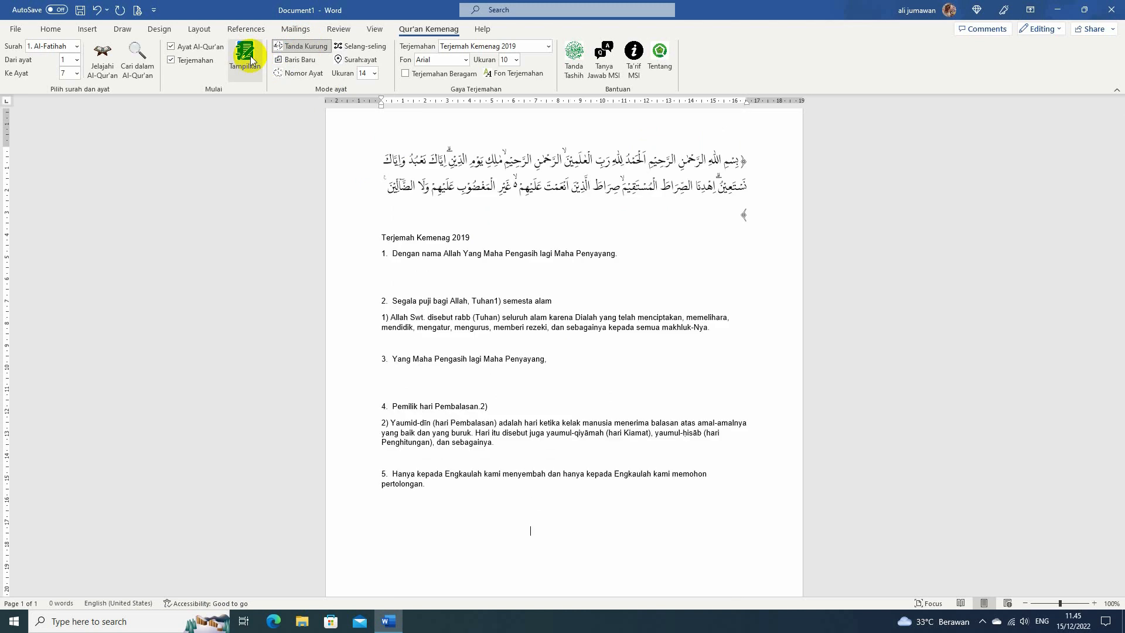
scroll(746, 254, up, 3)
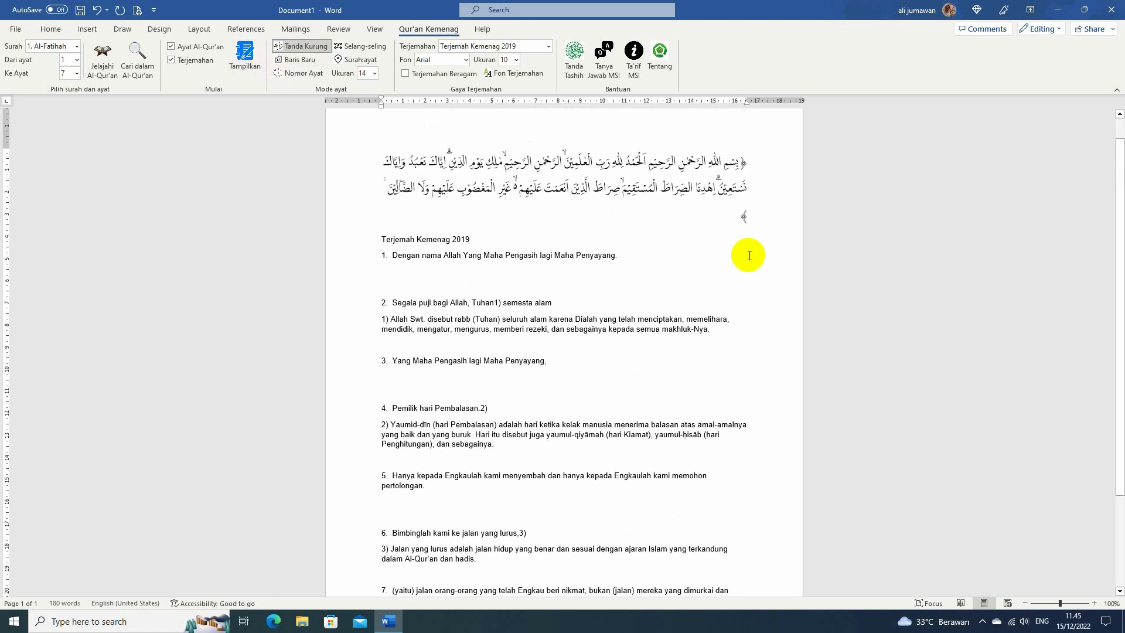
double_click(743, 191)
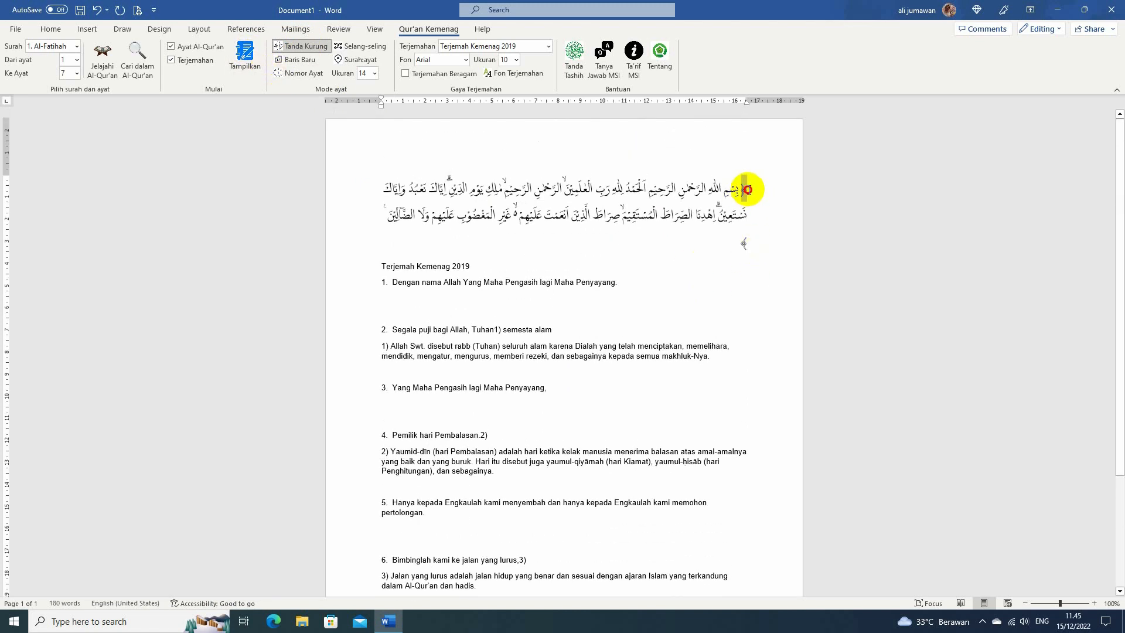
double_click(744, 244)
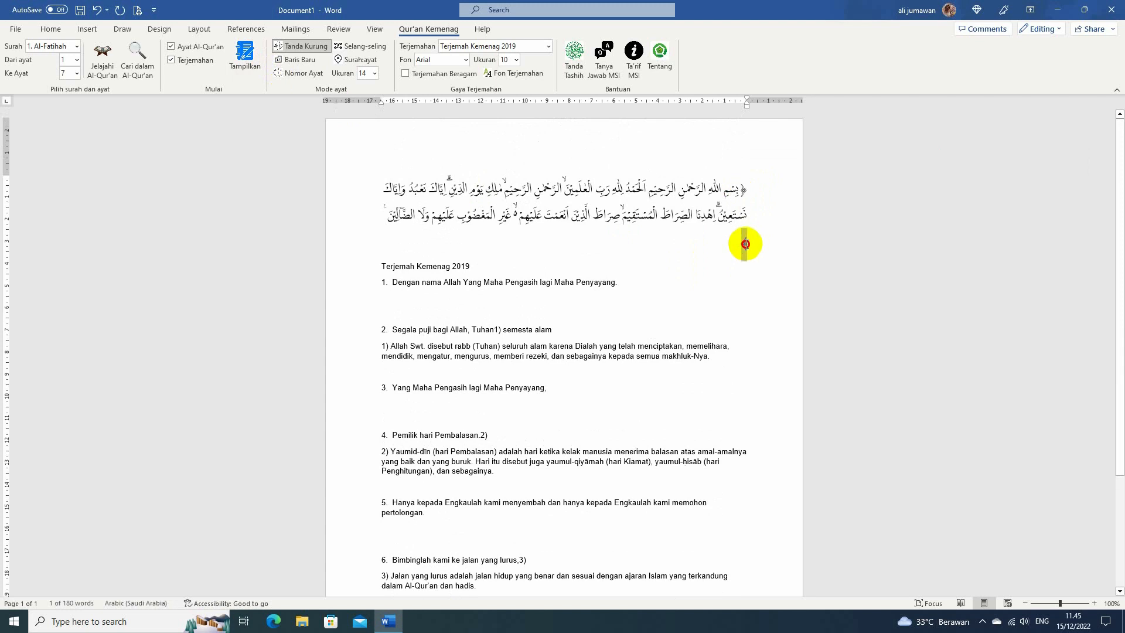
double_click(745, 190)
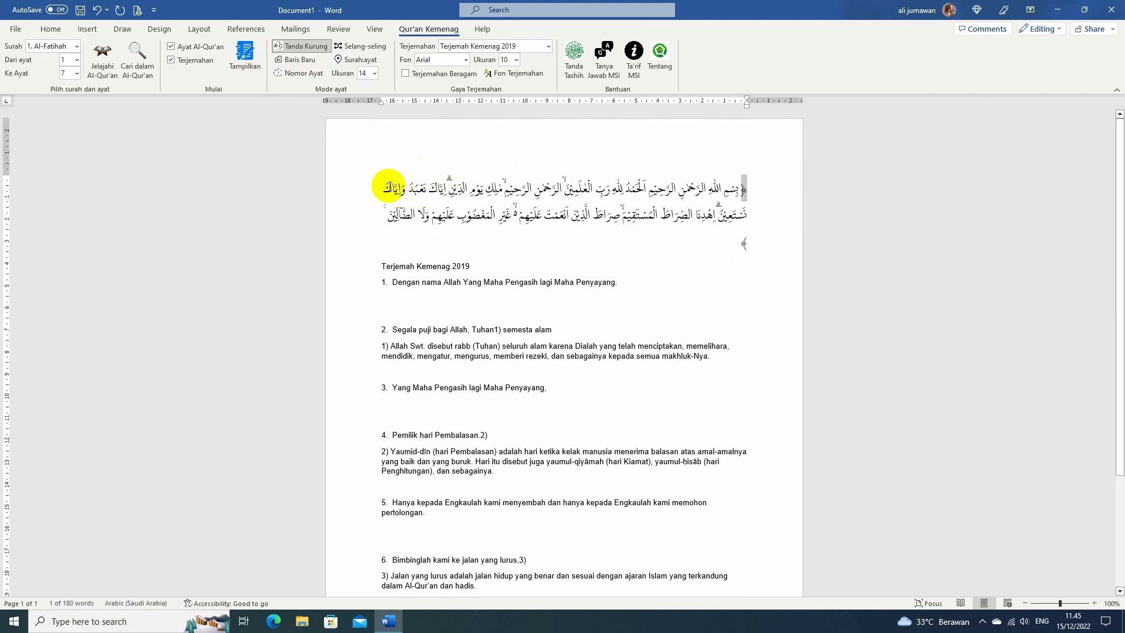
Clear the document and insert only the Arabic verses 1 to 7, one per line, with Baris Baru enabled and Terjemahan disabled
key(ctrl+a)
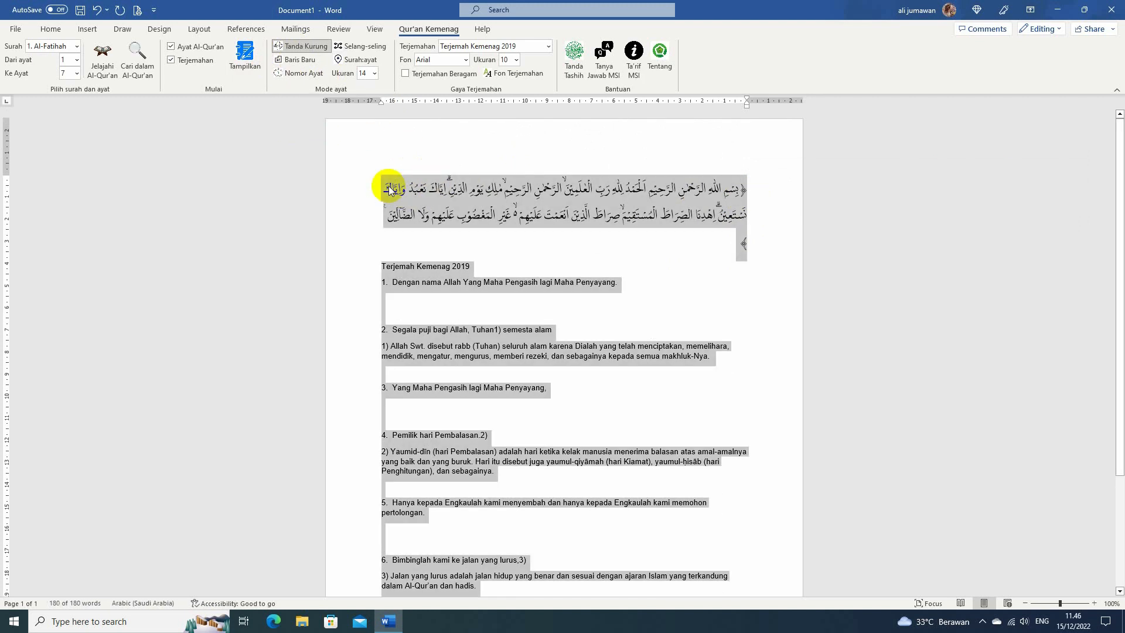
key(Delete)
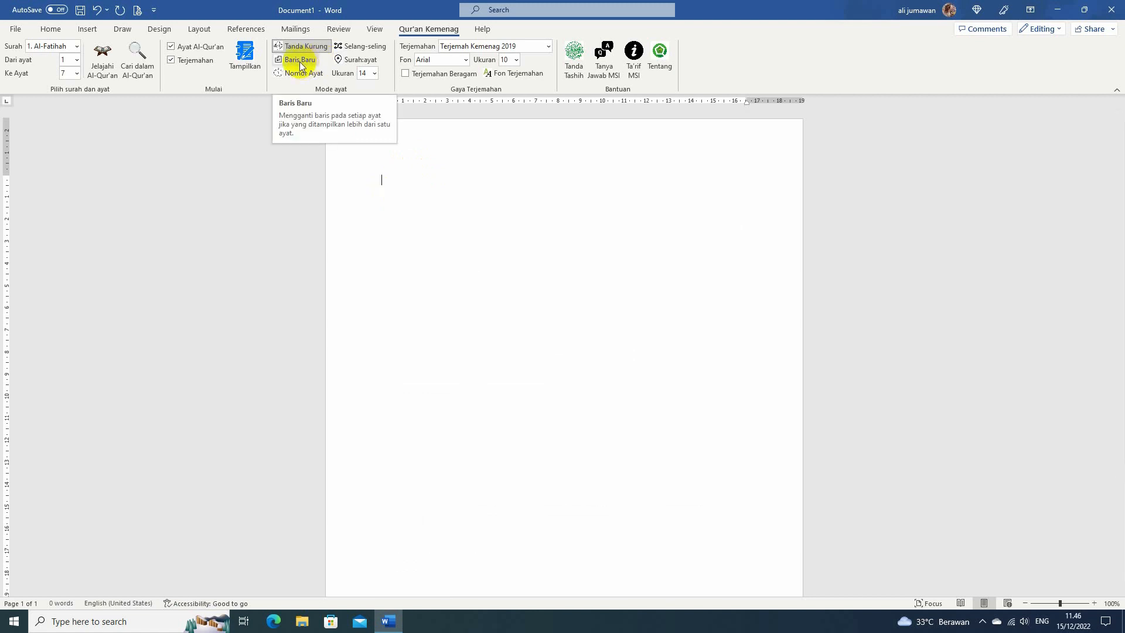
click(300, 61)
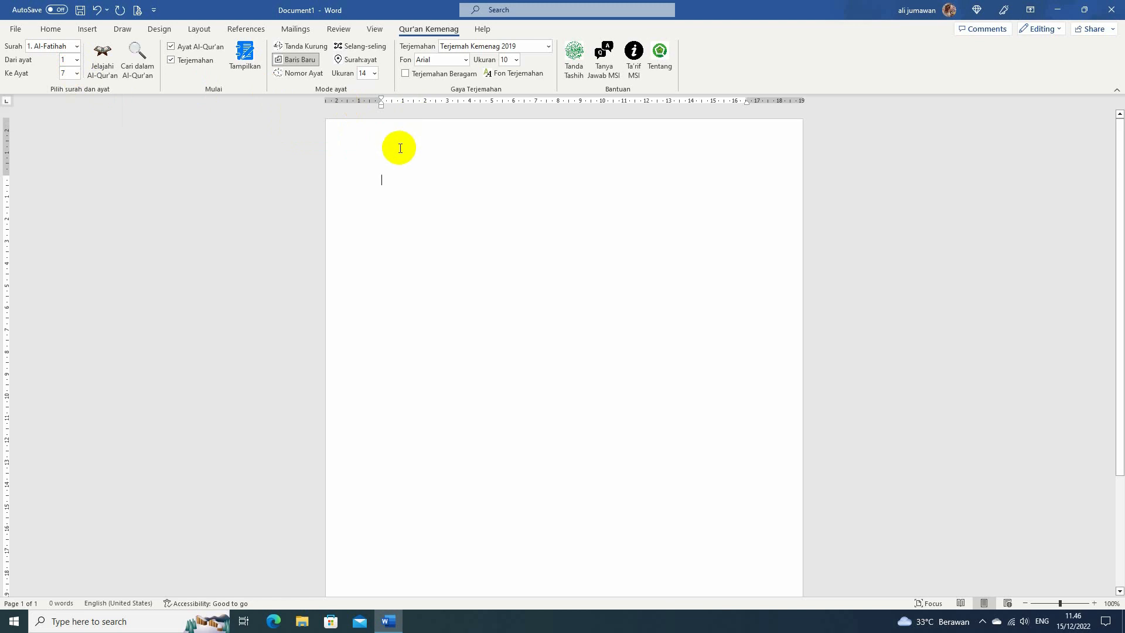
click(171, 61)
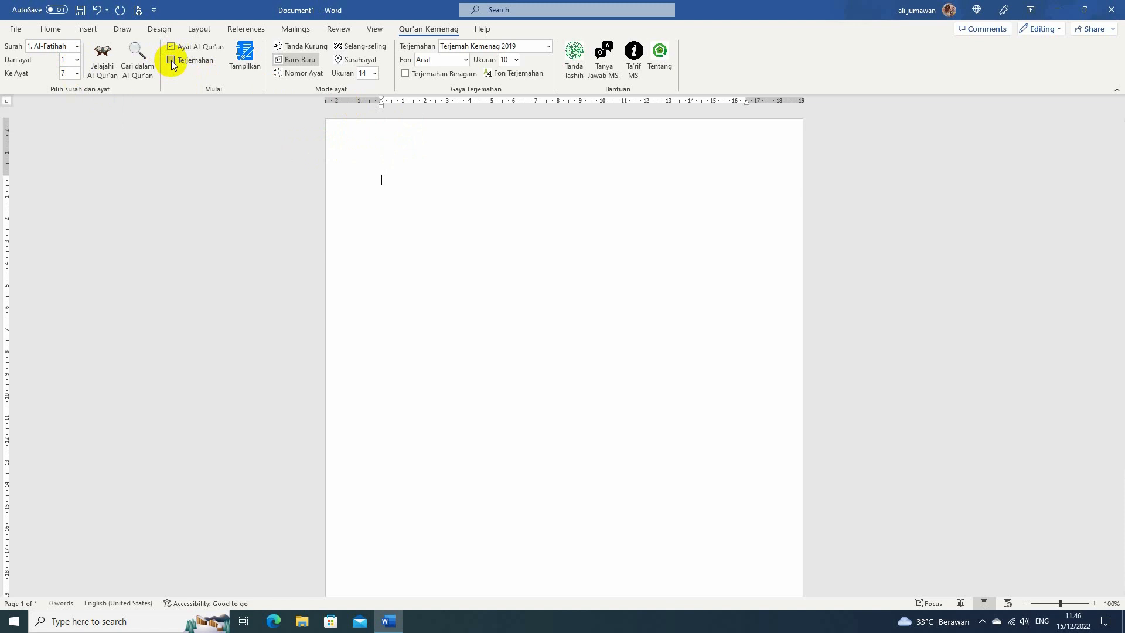
click(246, 56)
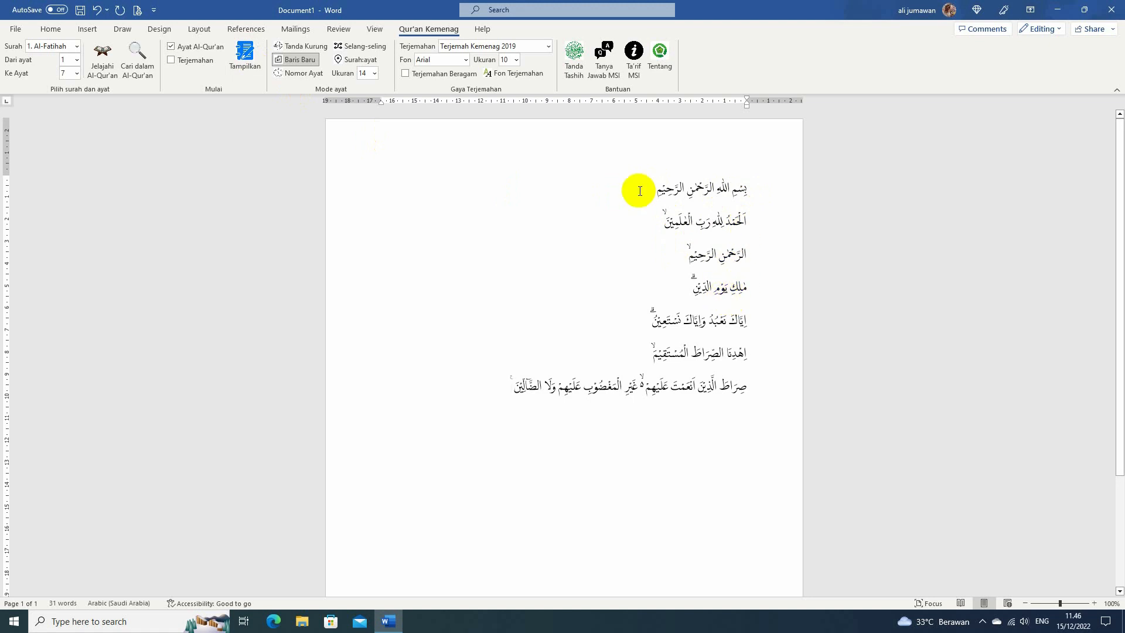
Undo the line-by-line insertion and insert Arabic verses 1 to 7 as continuous text with Baris Baru disabled
key(ctrl+z)
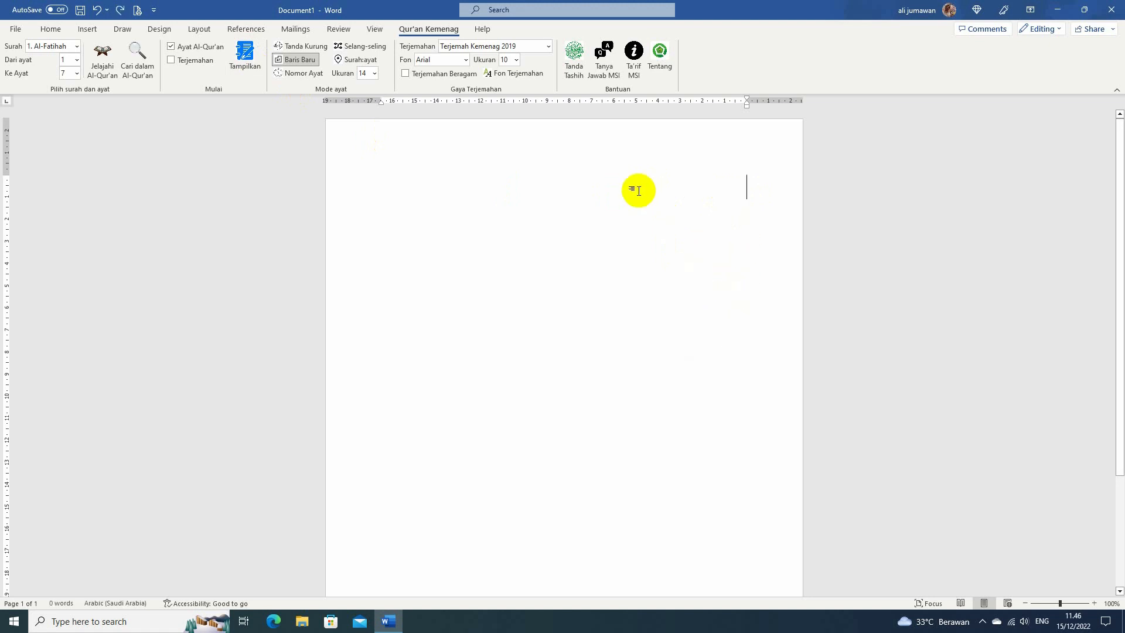
click(292, 63)
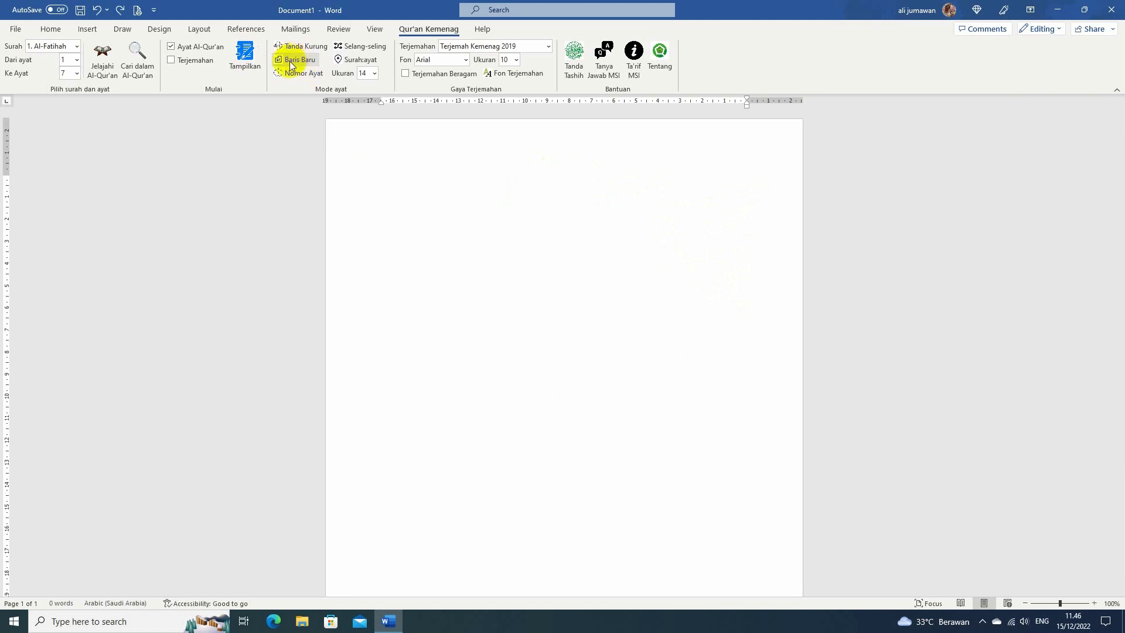
click(245, 53)
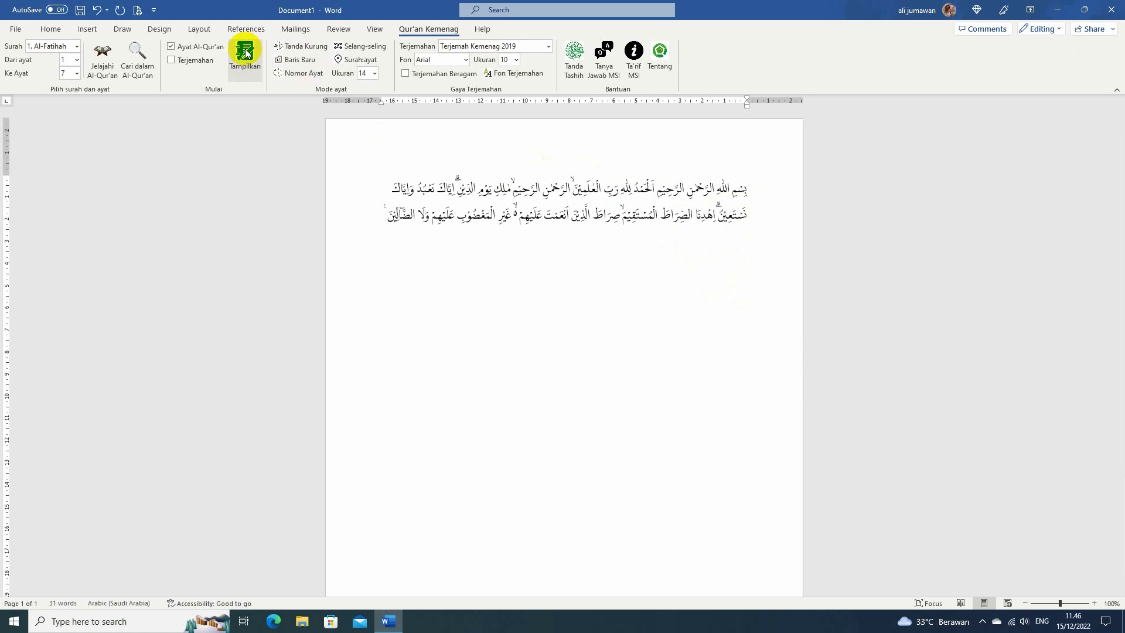
Insert the same verses again beneath the continuous text with Baris Baru enabled, and turn that option back off
click(292, 59)
click(246, 53)
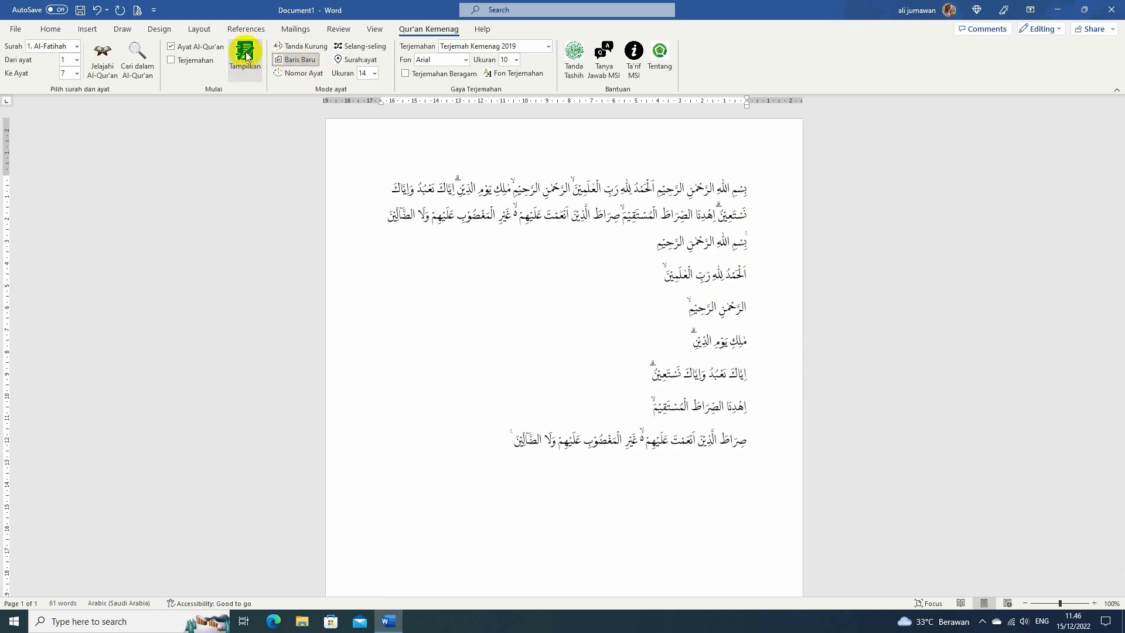
click(287, 61)
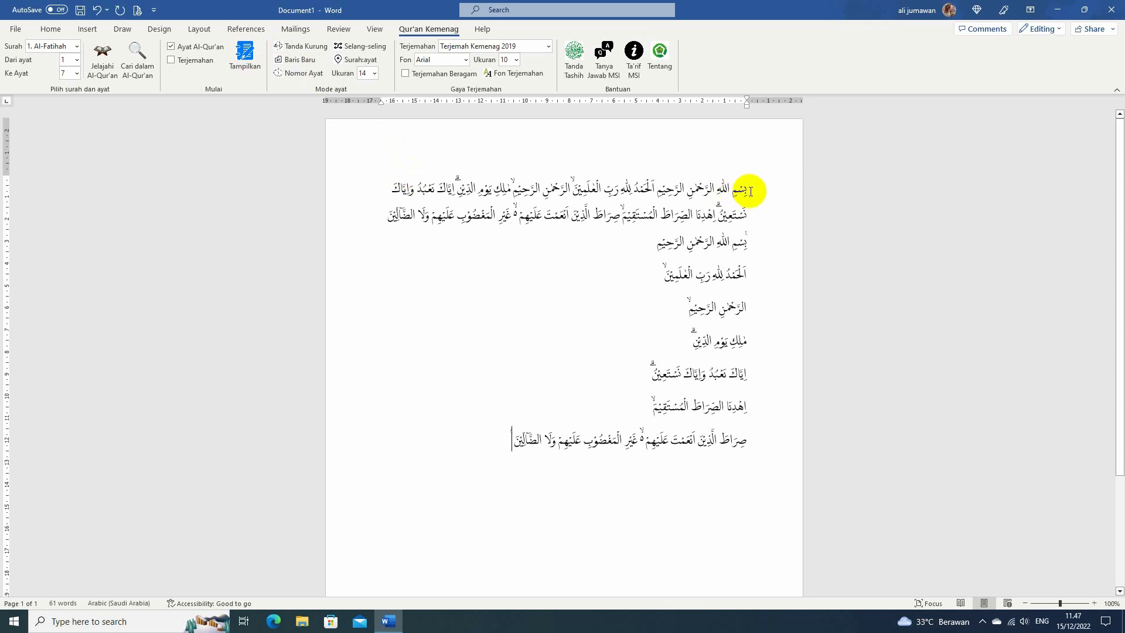
Highlight the continuous version and the one-verse-per-line version in turn to compare them, and clear the document
drag(750, 192, 400, 205)
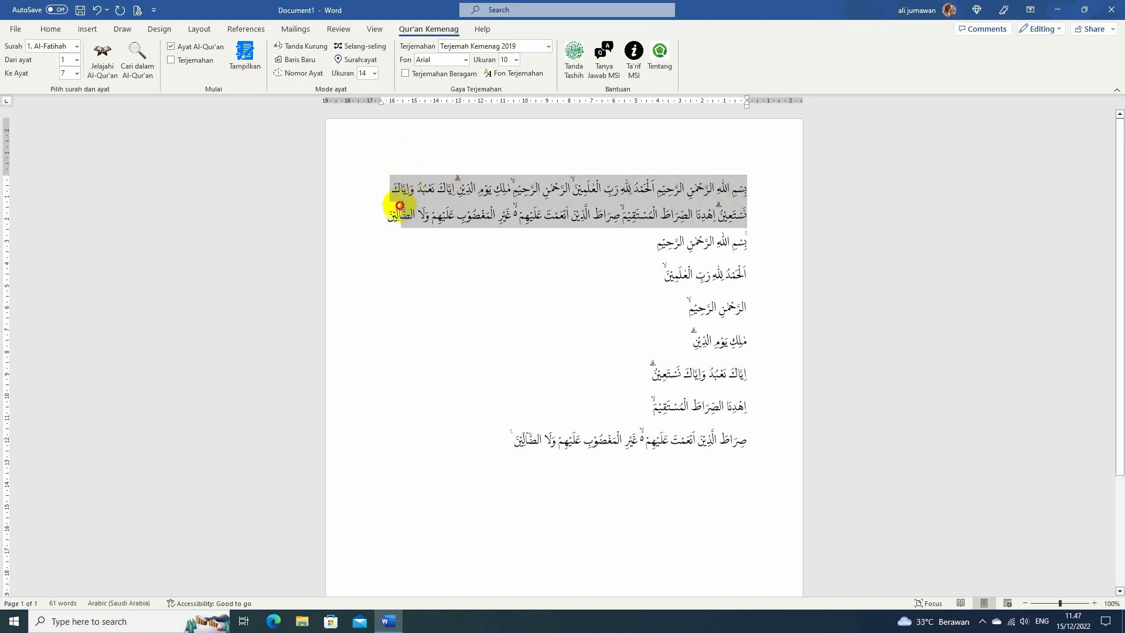
drag(756, 244, 510, 441)
click(533, 273)
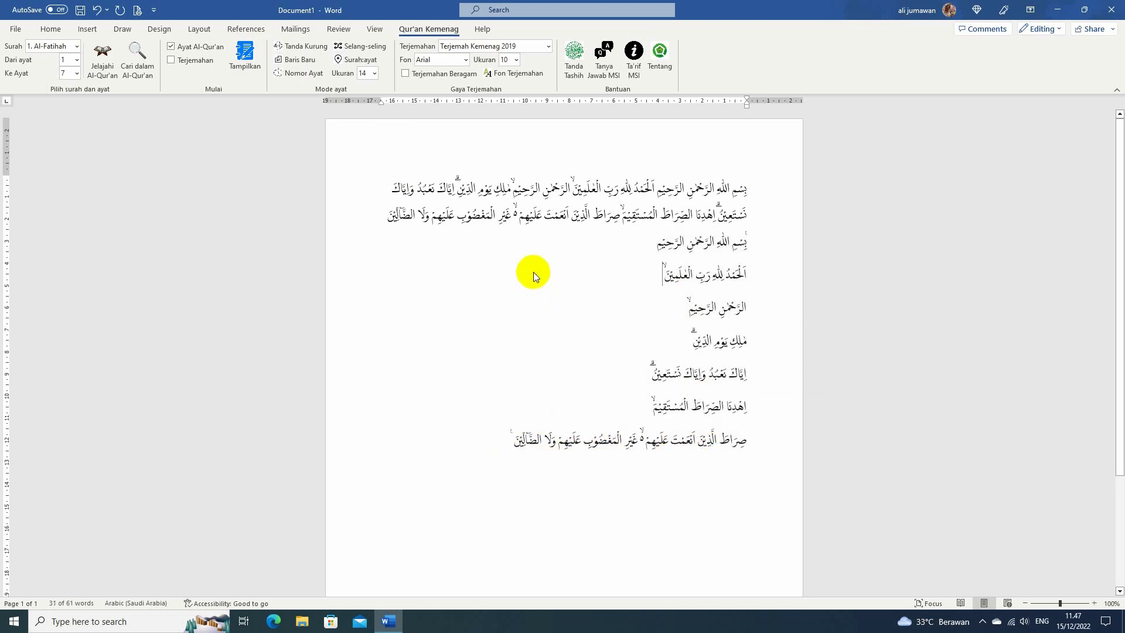
key(ctrl+a)
key(Delete)
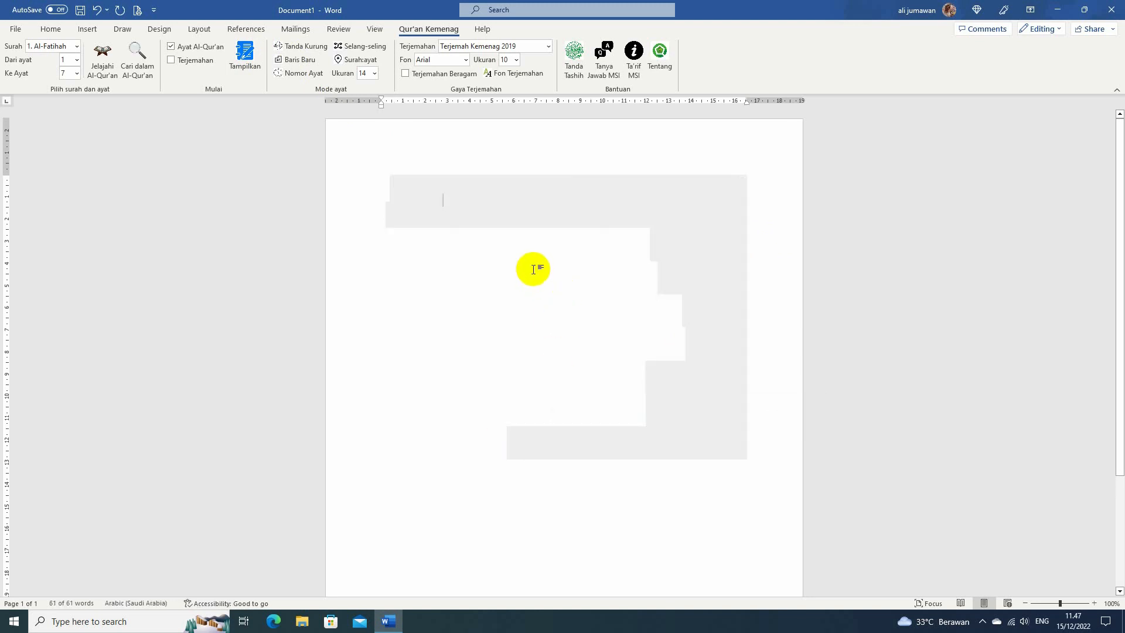
Insert Arabic verses 1 to 7 with Nomor Ayat enabled and highlight the first verse up to its number marker
click(295, 73)
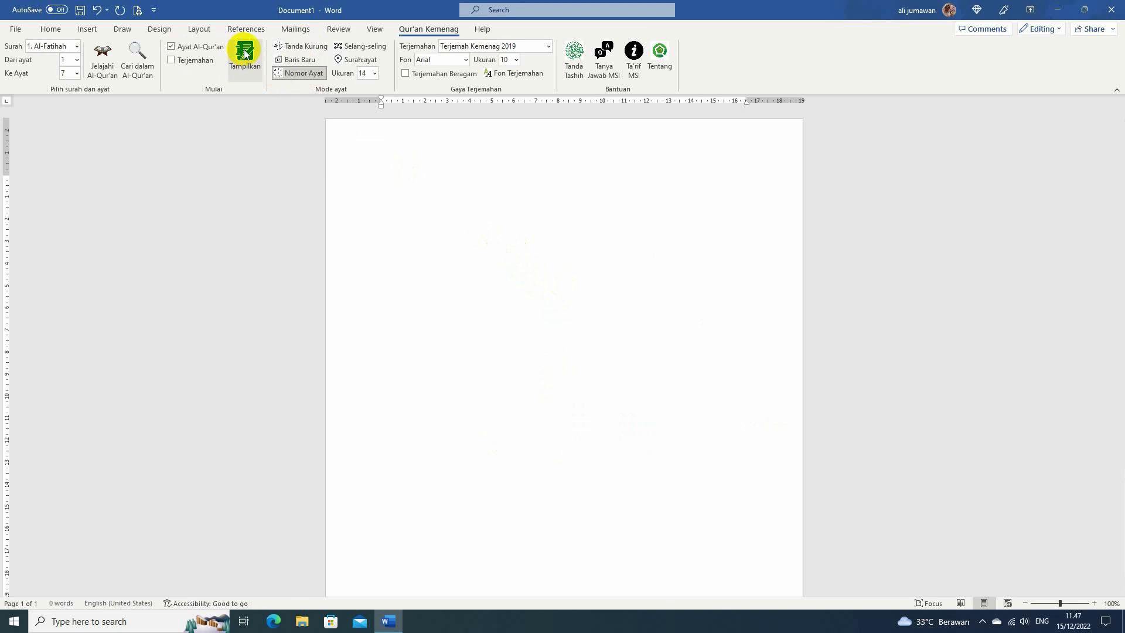
click(245, 53)
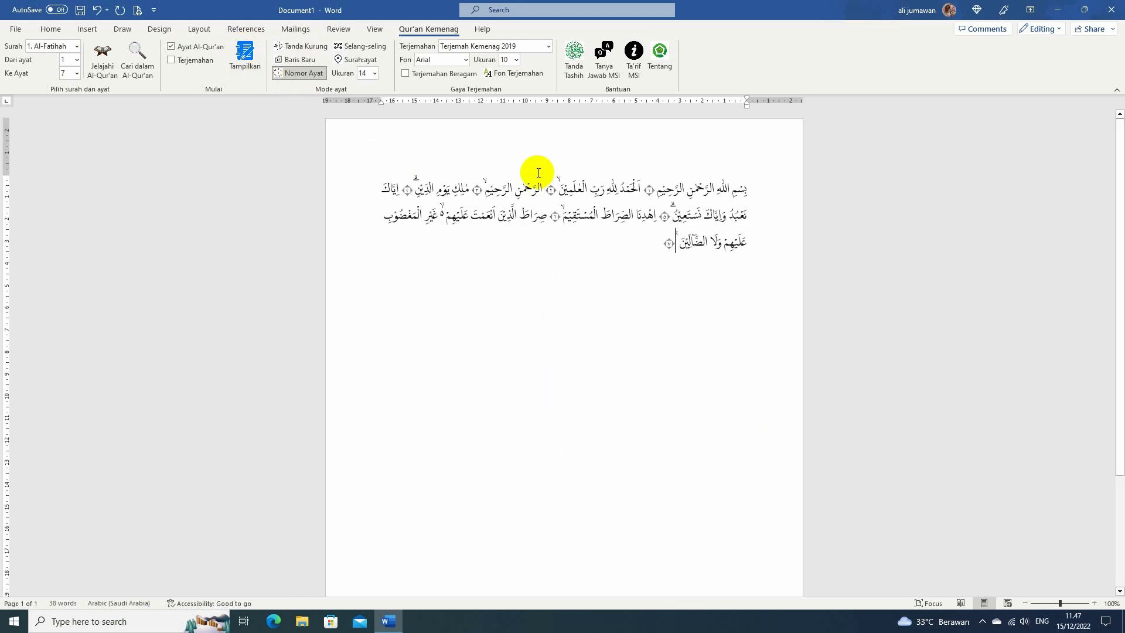
drag(751, 189, 643, 191)
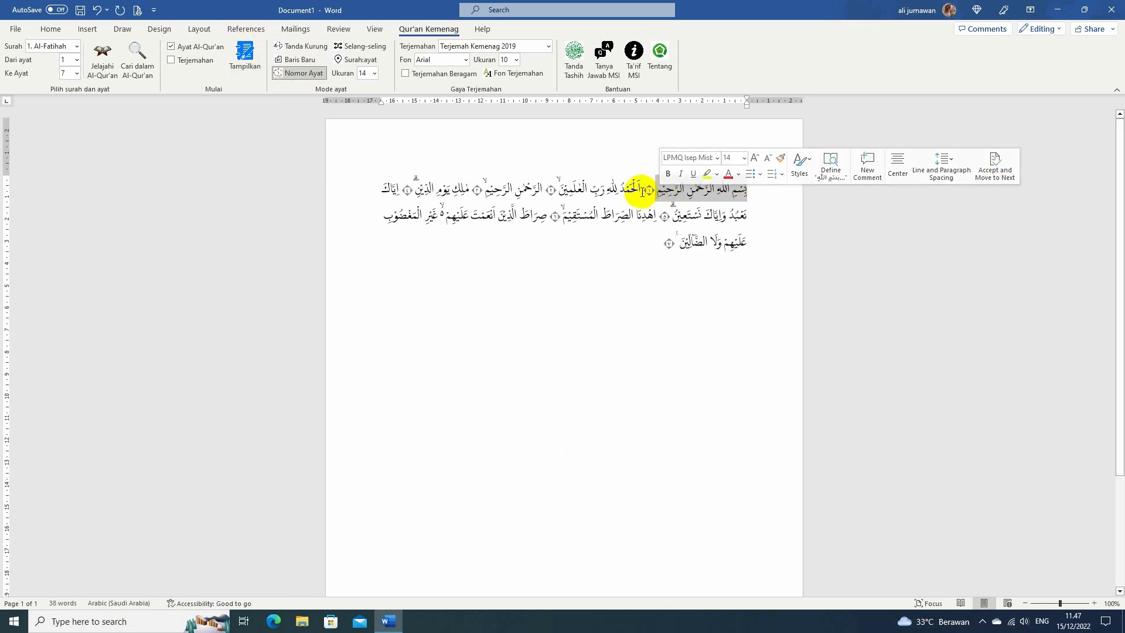
click(644, 191)
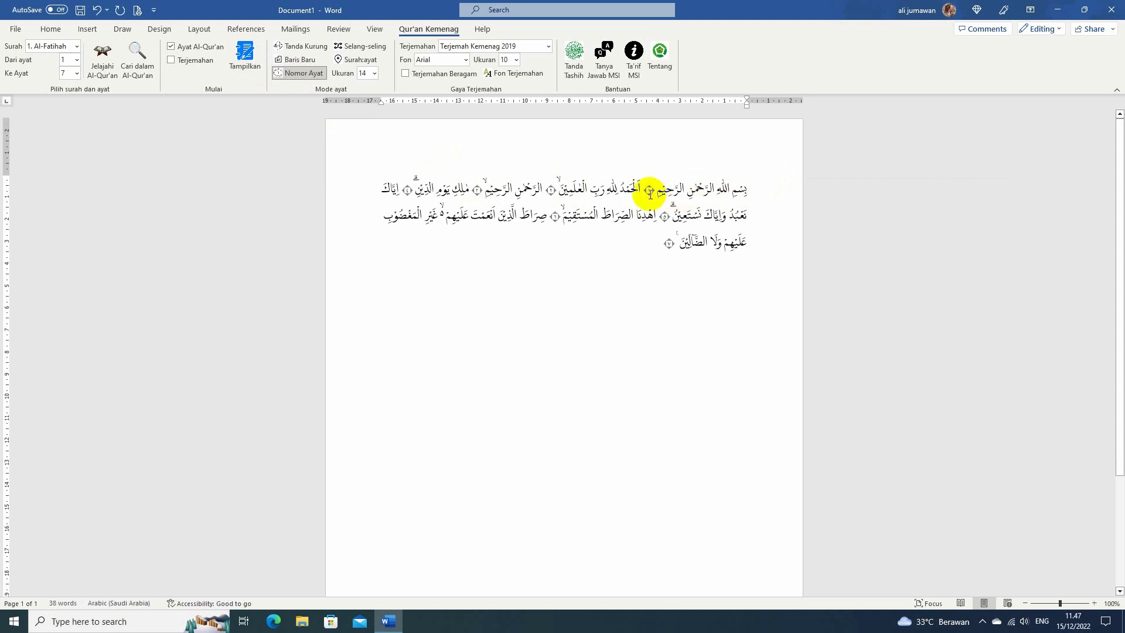
Replace the numbered text with Arabic verses 1 to 7 without Nomor Ayat, and highlight the opening verses
key(ctrl+a)
key(Delete)
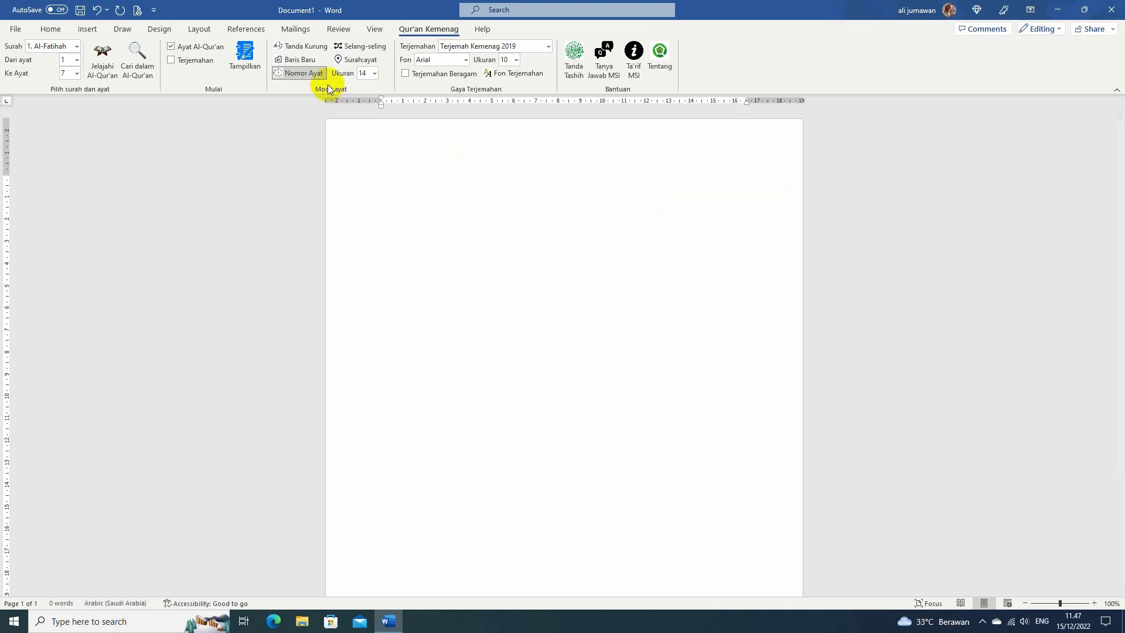
click(297, 73)
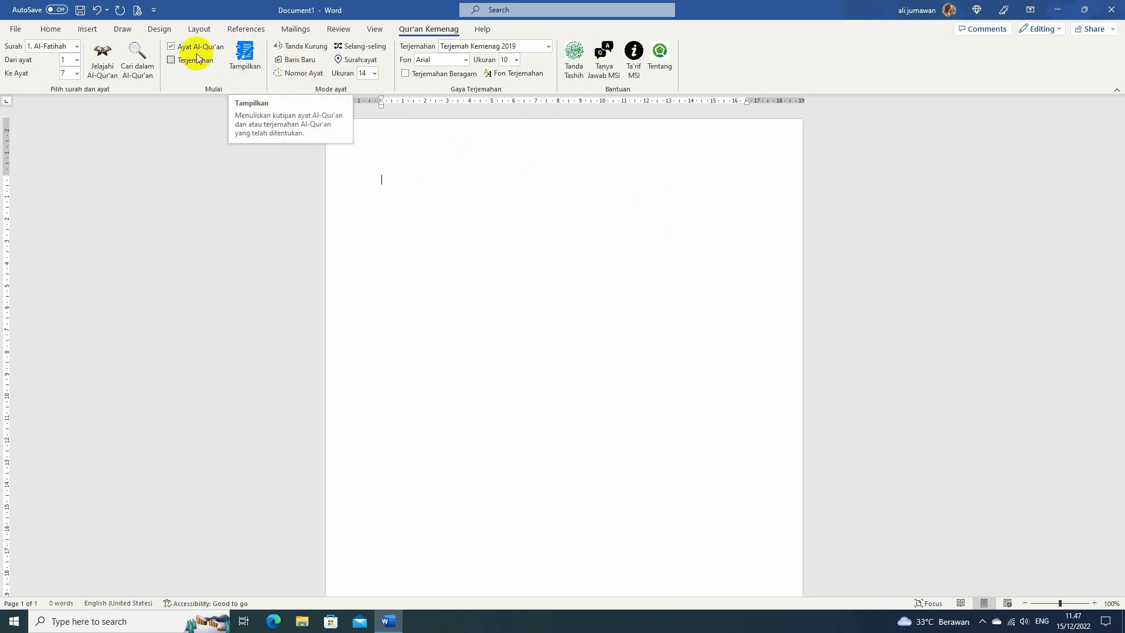
click(247, 54)
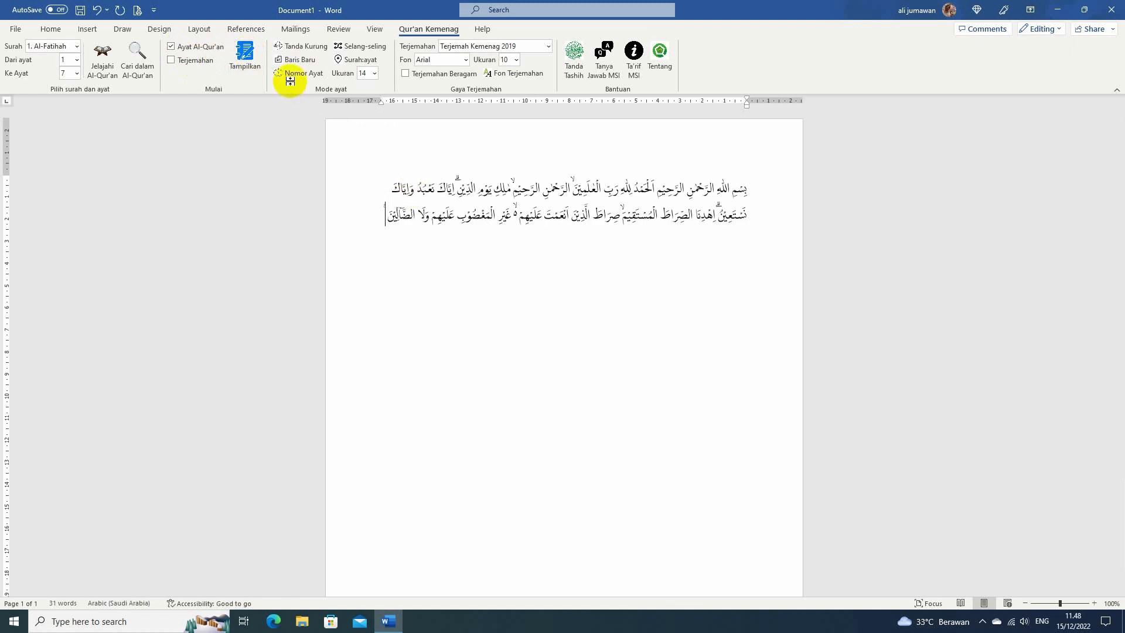
drag(748, 190, 571, 193)
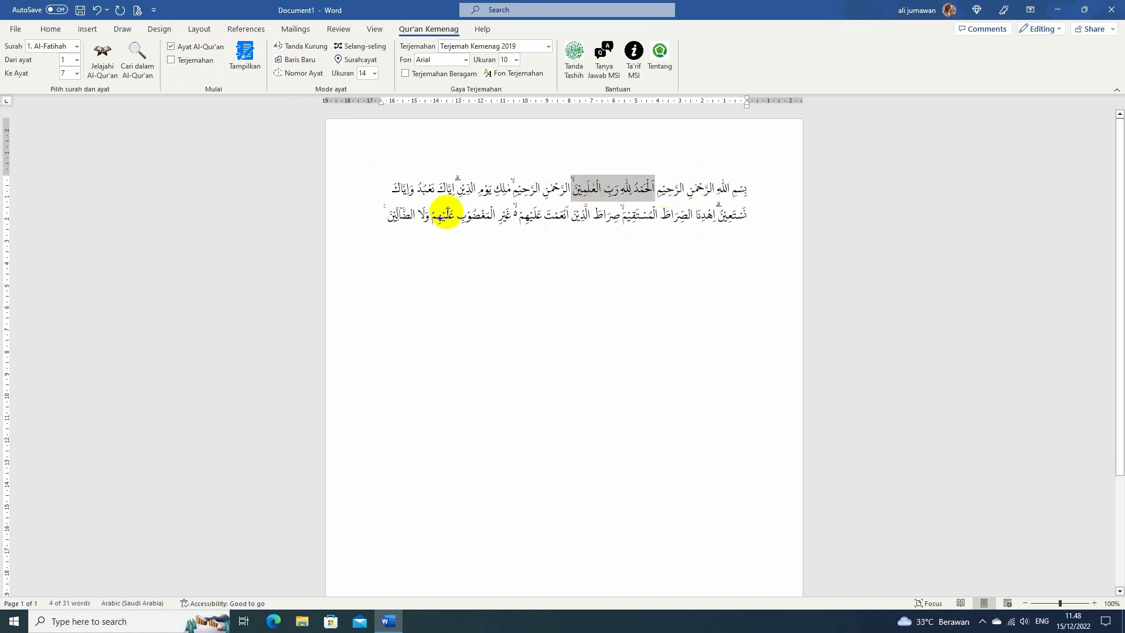
click(382, 222)
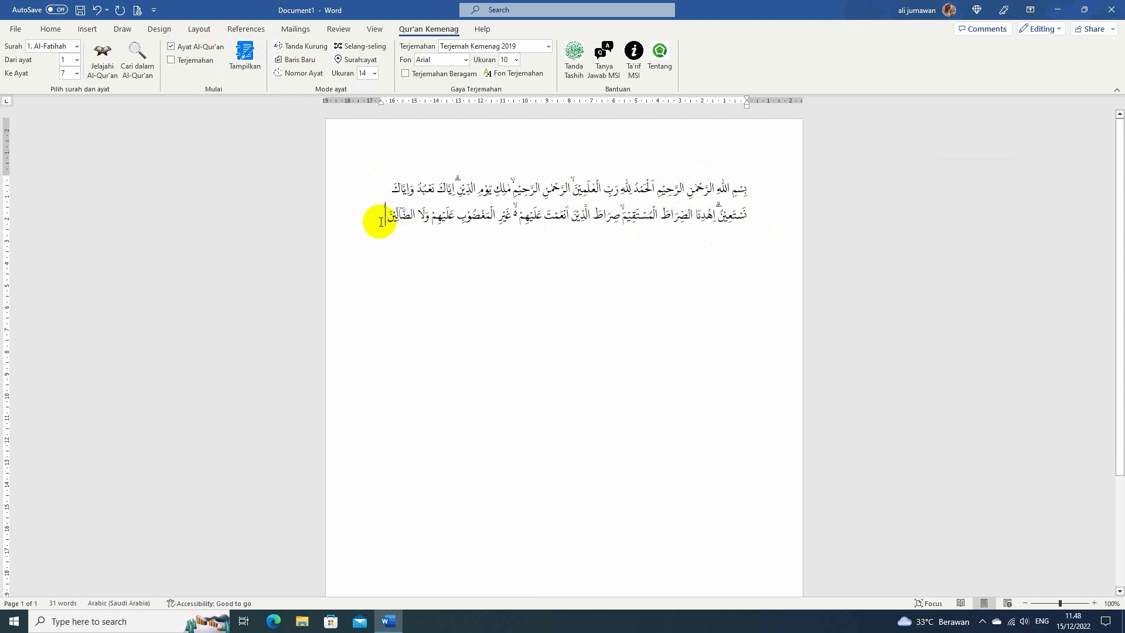
Insert the verses again below the unnumbered text with Nomor Ayat enabled, and compare the verse endings in both versions
click(297, 74)
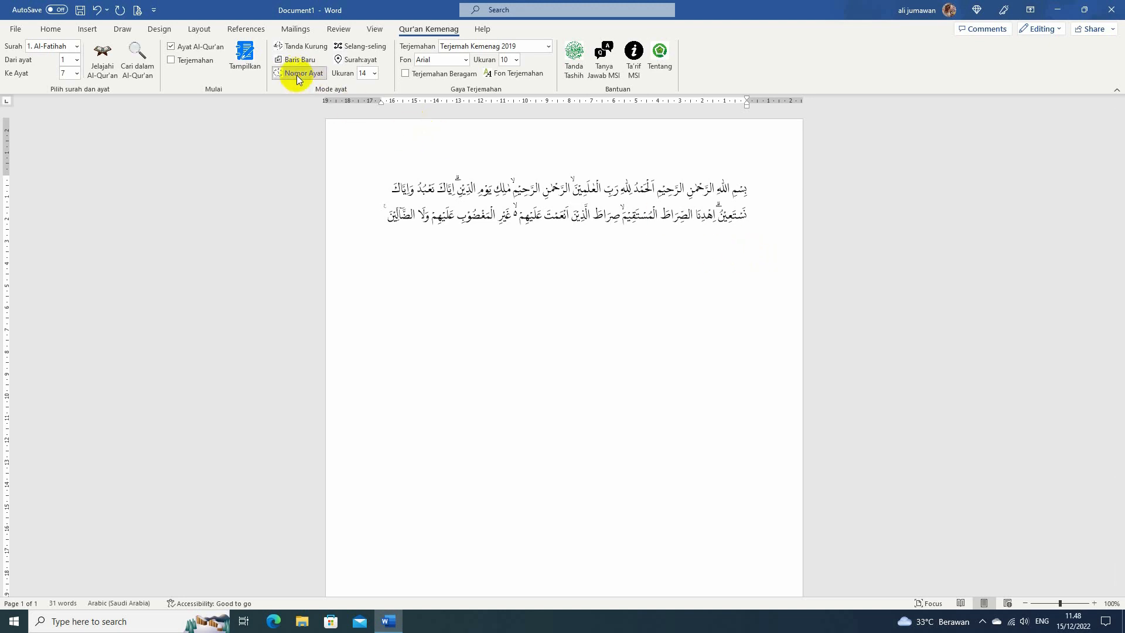
click(246, 61)
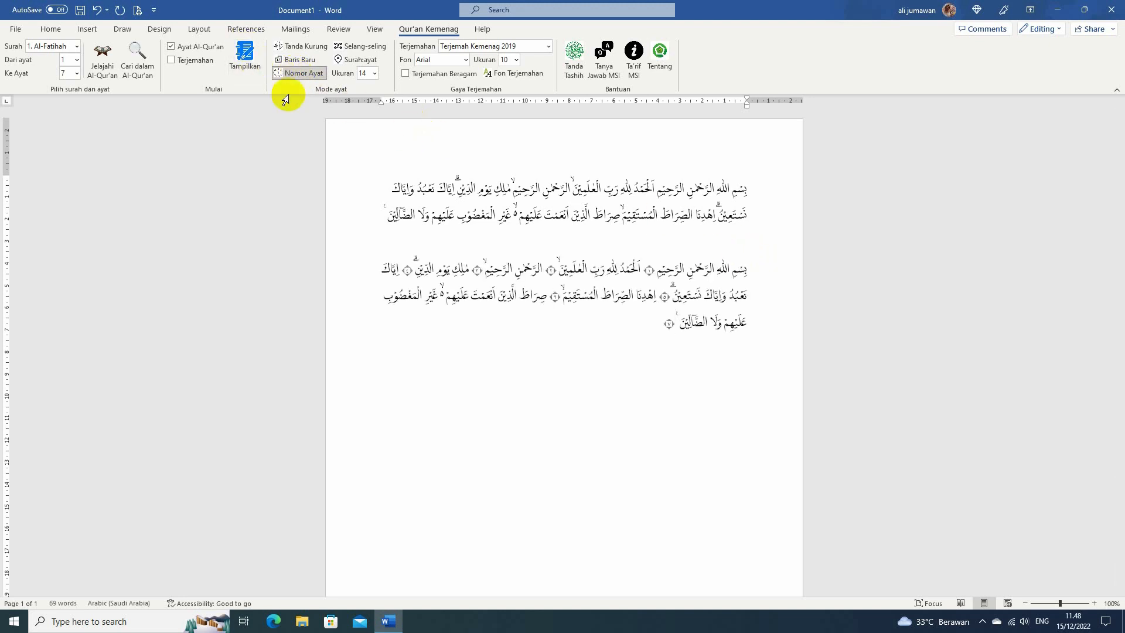
click(651, 271)
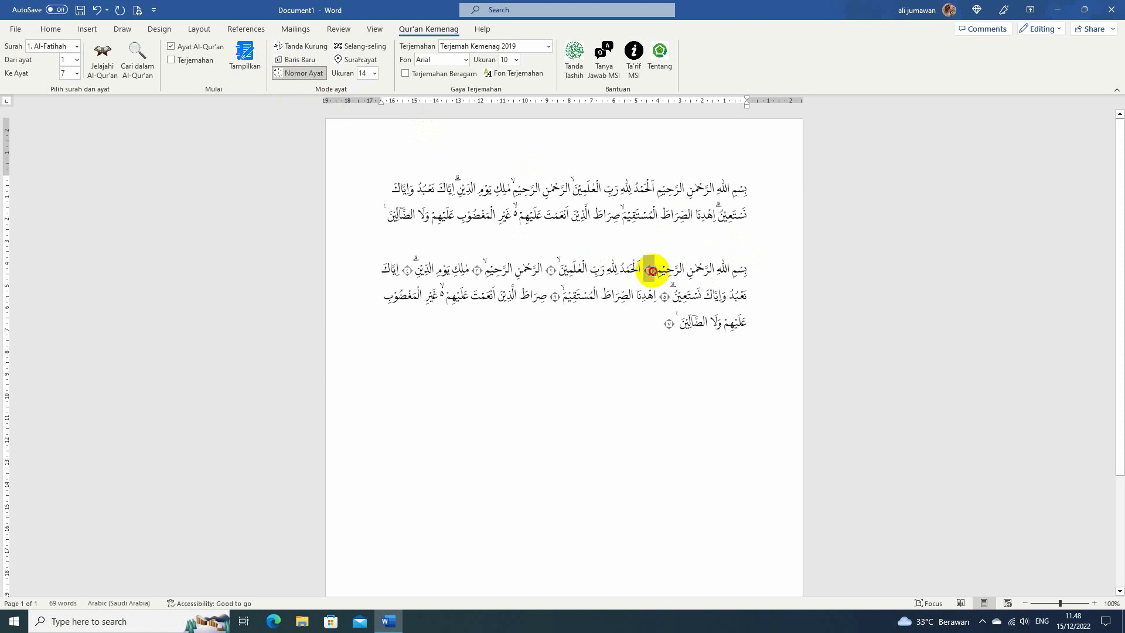
click(548, 270)
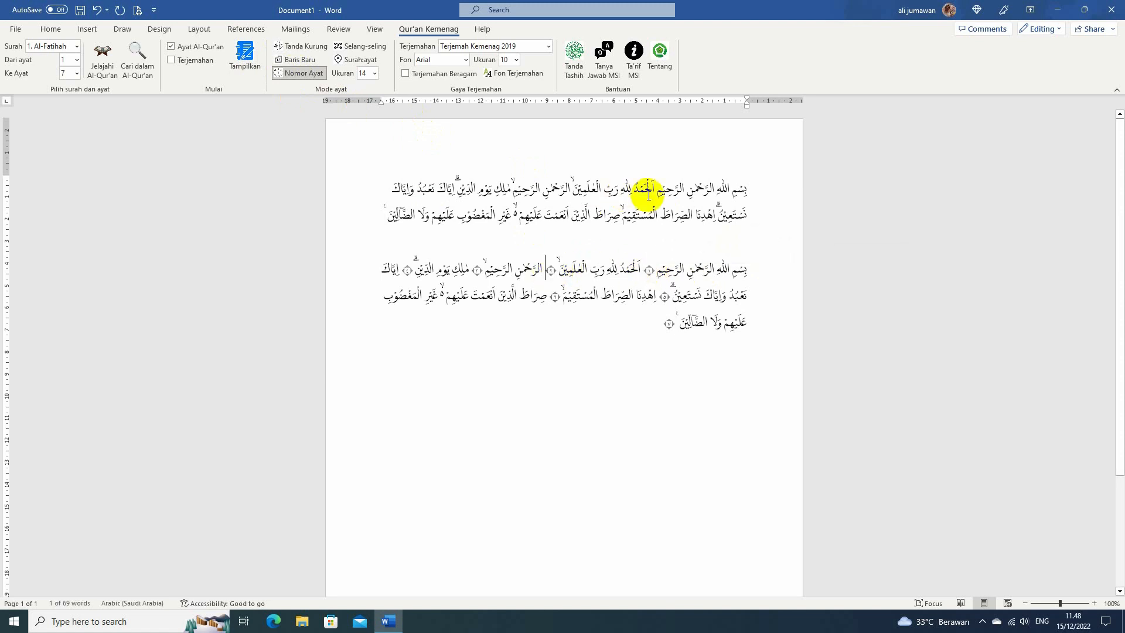
click(575, 189)
click(489, 192)
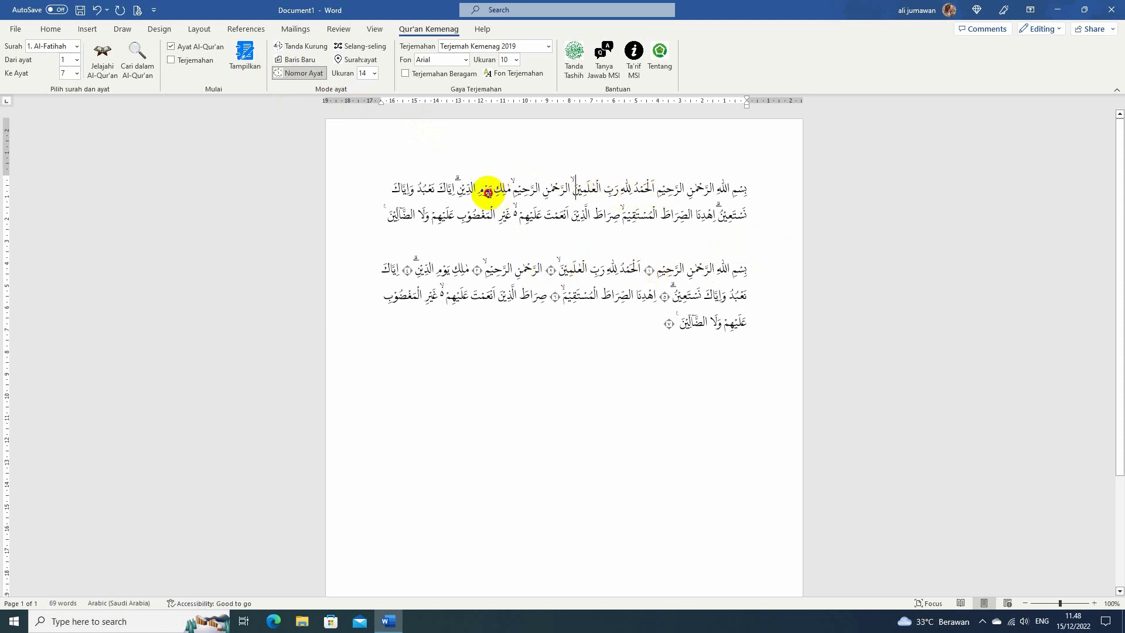
click(668, 324)
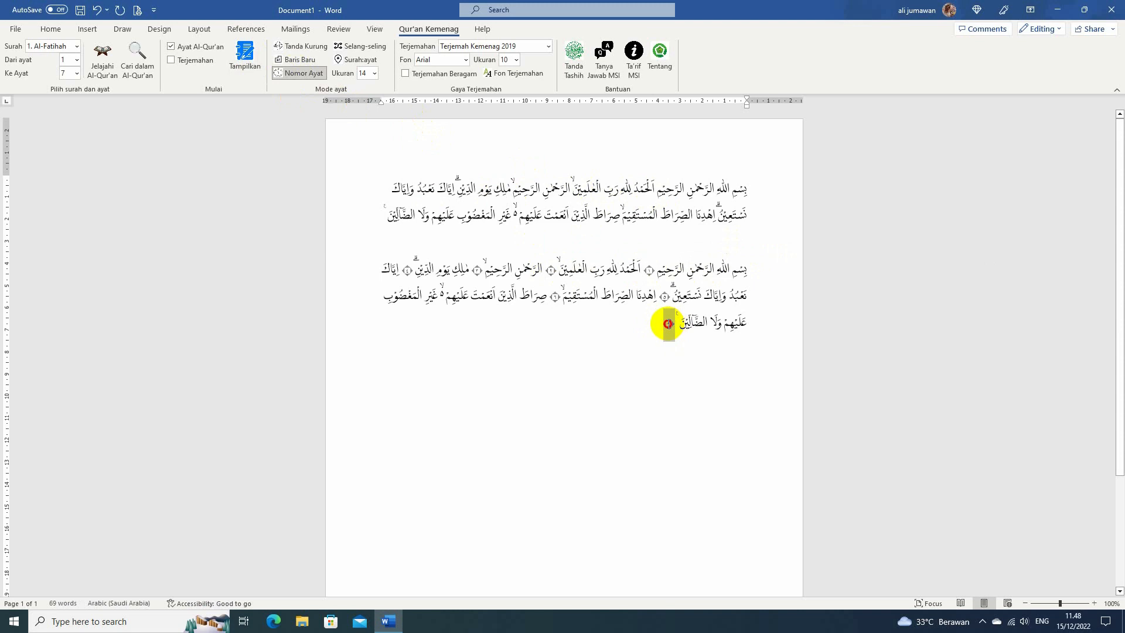
Replace both verse versions with Arabic verses 1 to 7 and their Terjemah Kemenag 2019 translation, with Terjemahan enabled and Nomor Ayat off
click(384, 218)
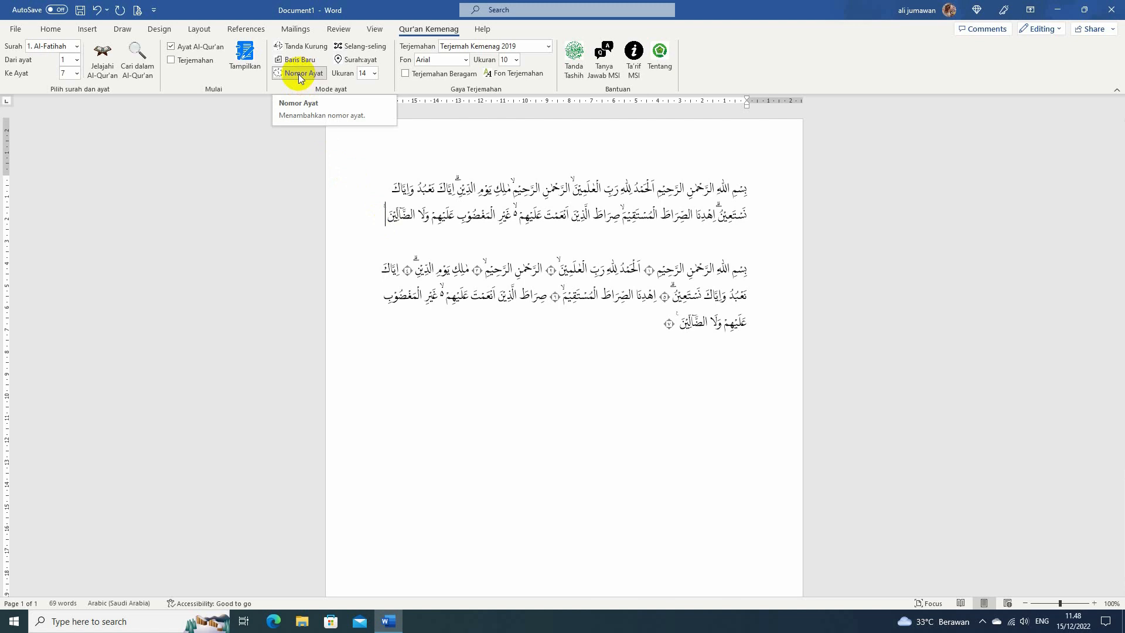
click(495, 241)
key(ctrl+a)
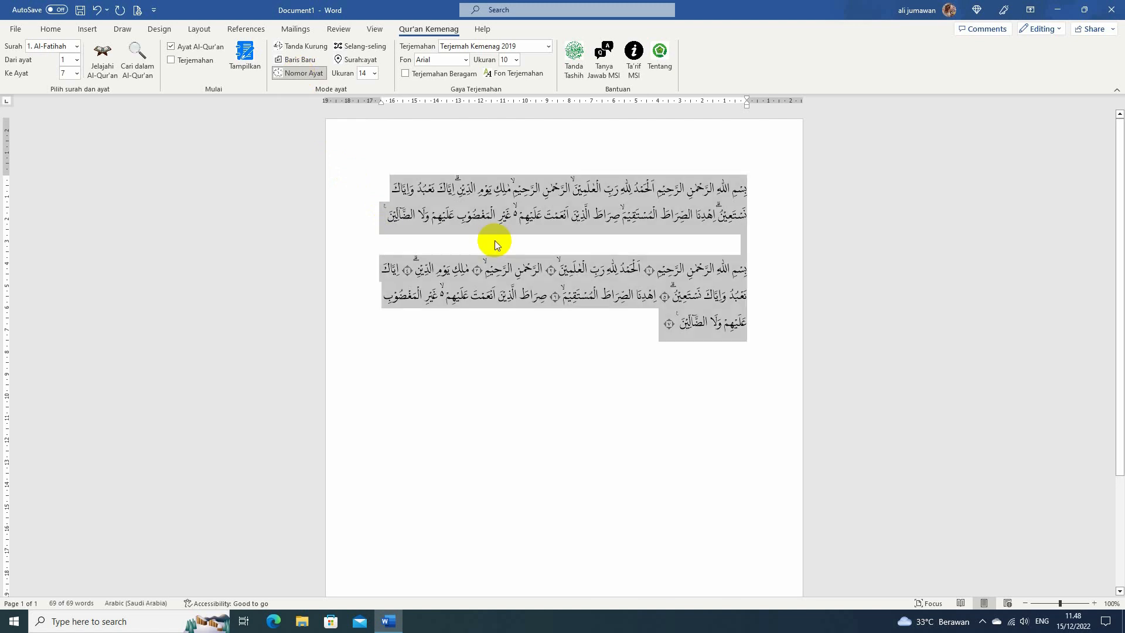
key(Delete)
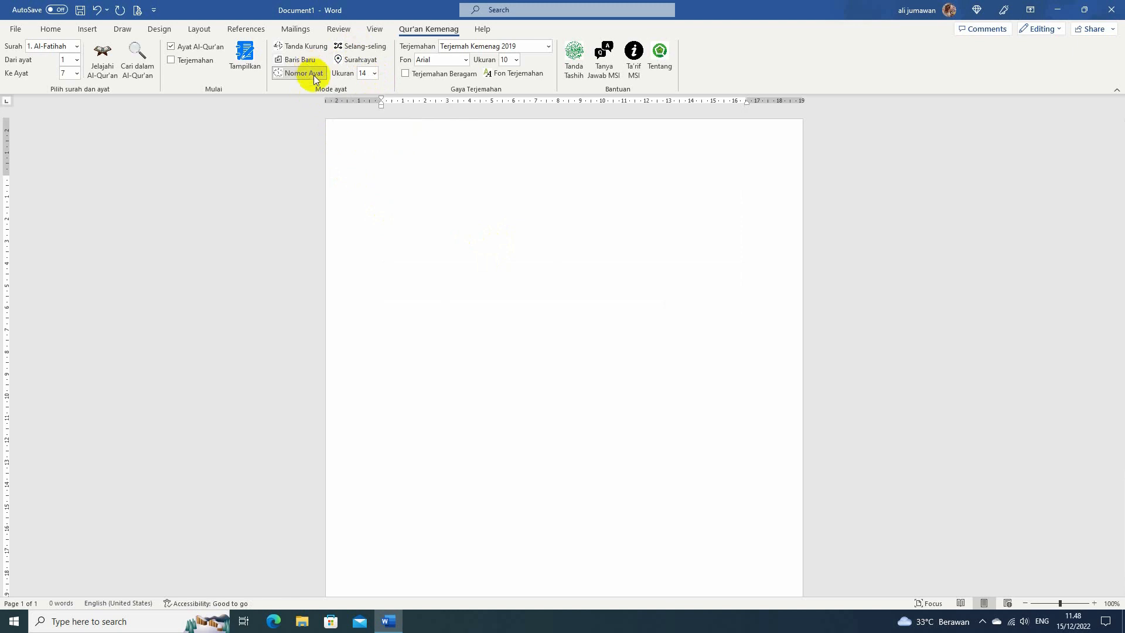
click(172, 61)
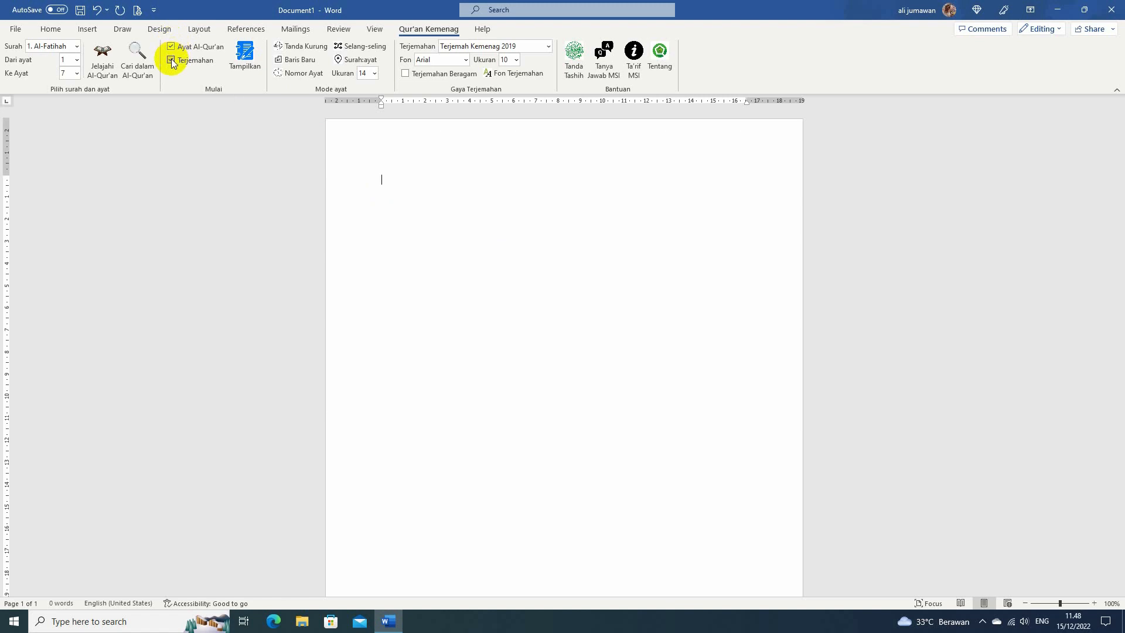
click(247, 53)
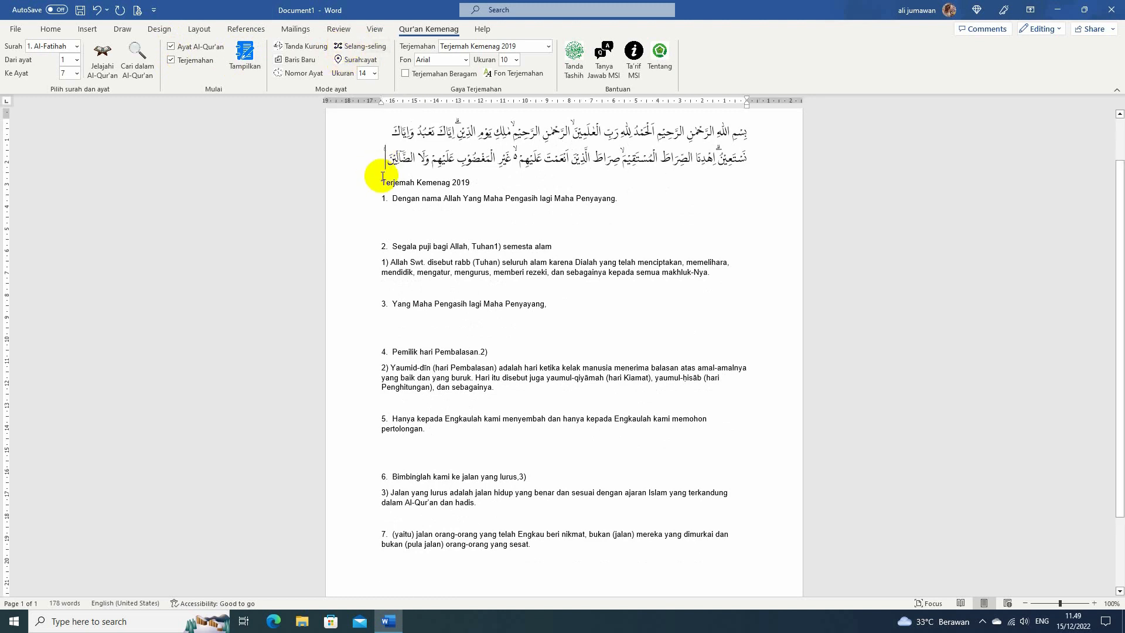
Replace the text with verses 1 to 7 alternating with their translations, using the Selang-seling mode
key(ctrl+a)
key(Delete)
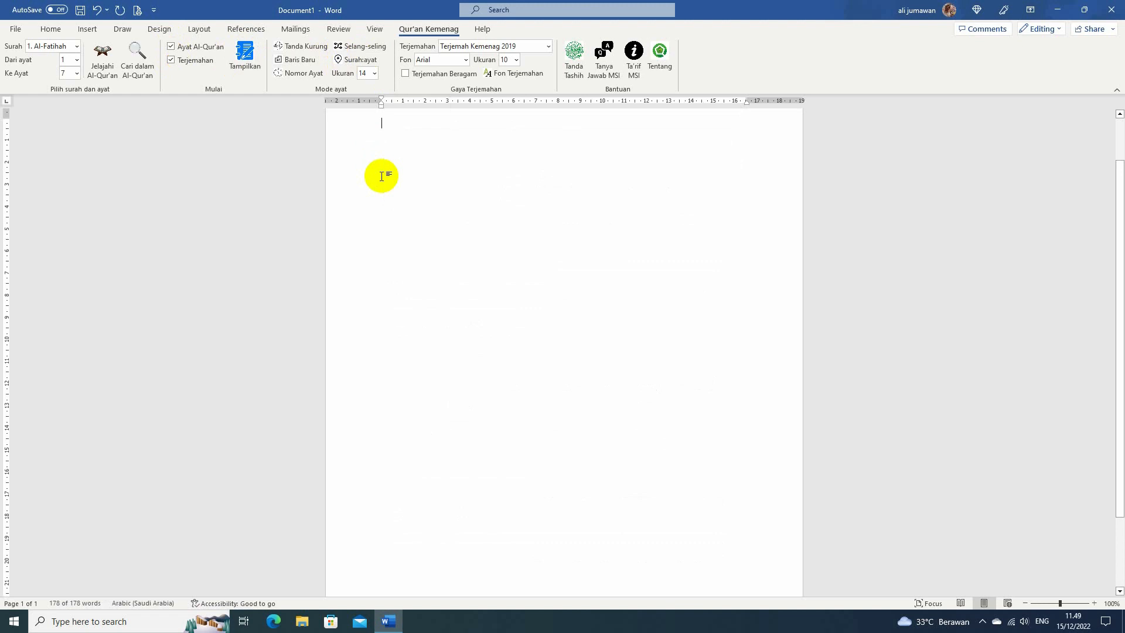
click(349, 47)
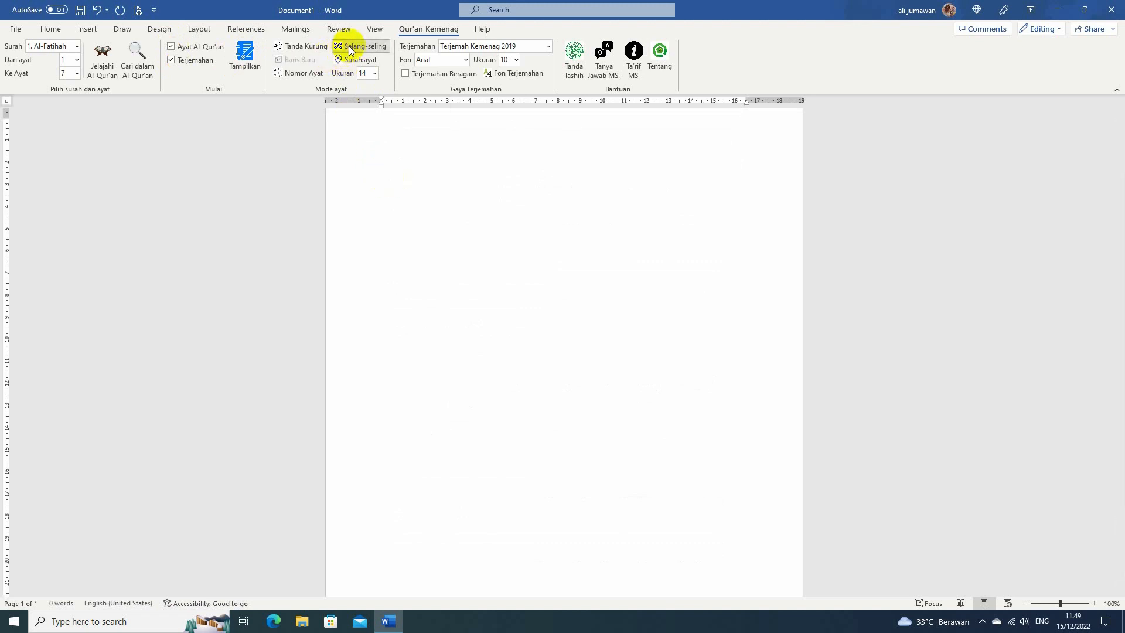
click(247, 53)
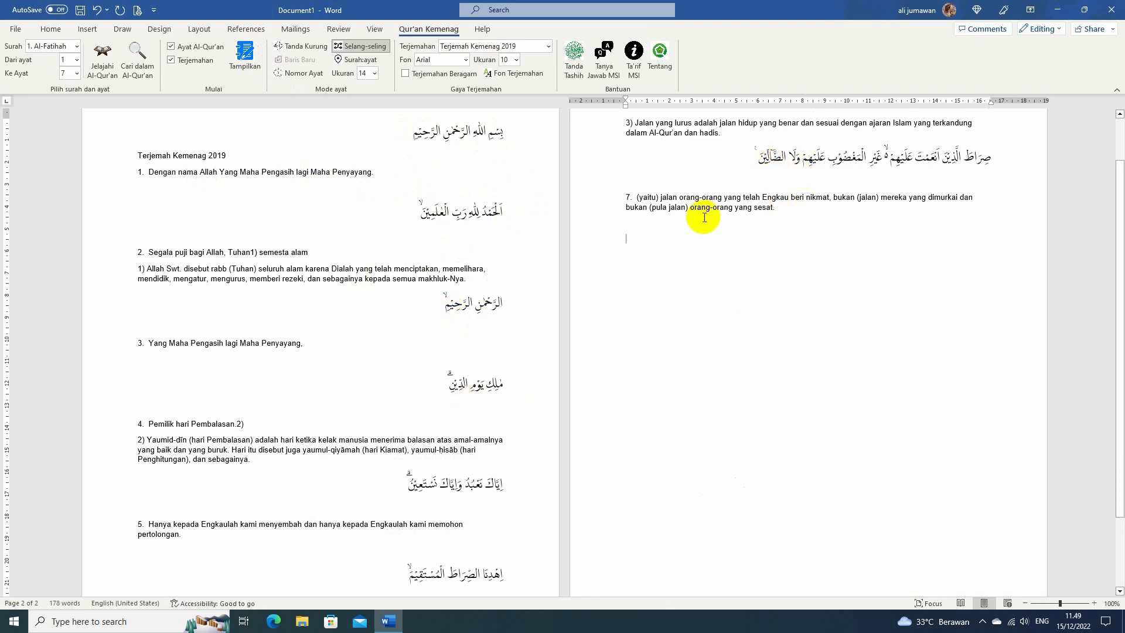
Replace the alternating text with the same verses and translation with Selang-seling disabled
key(ctrl+a)
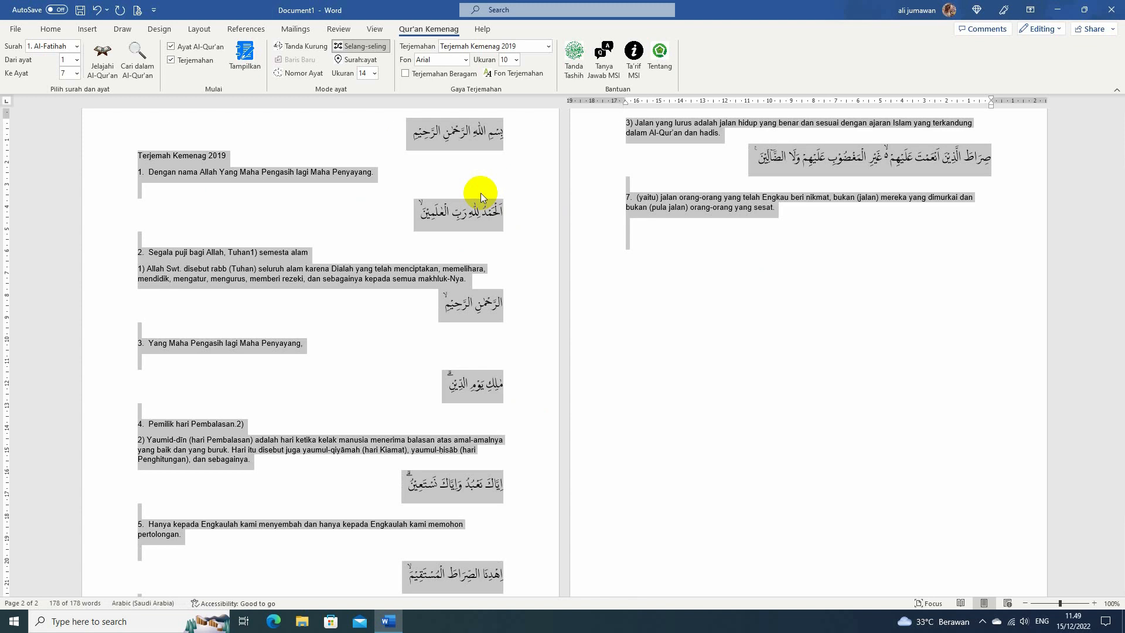
key(Delete)
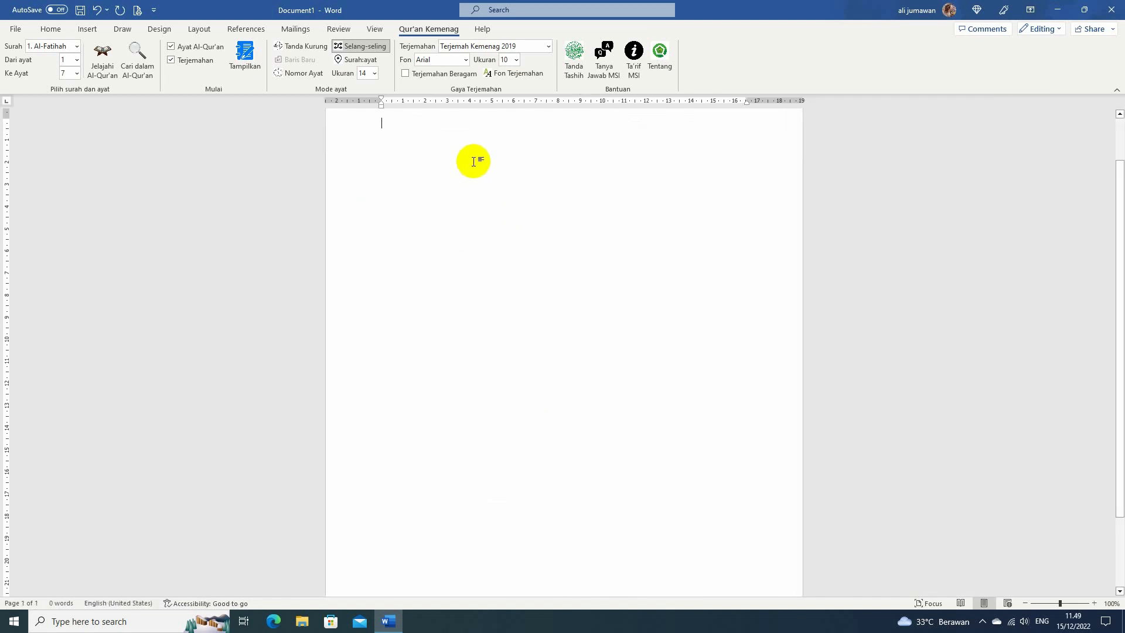
click(363, 47)
click(245, 54)
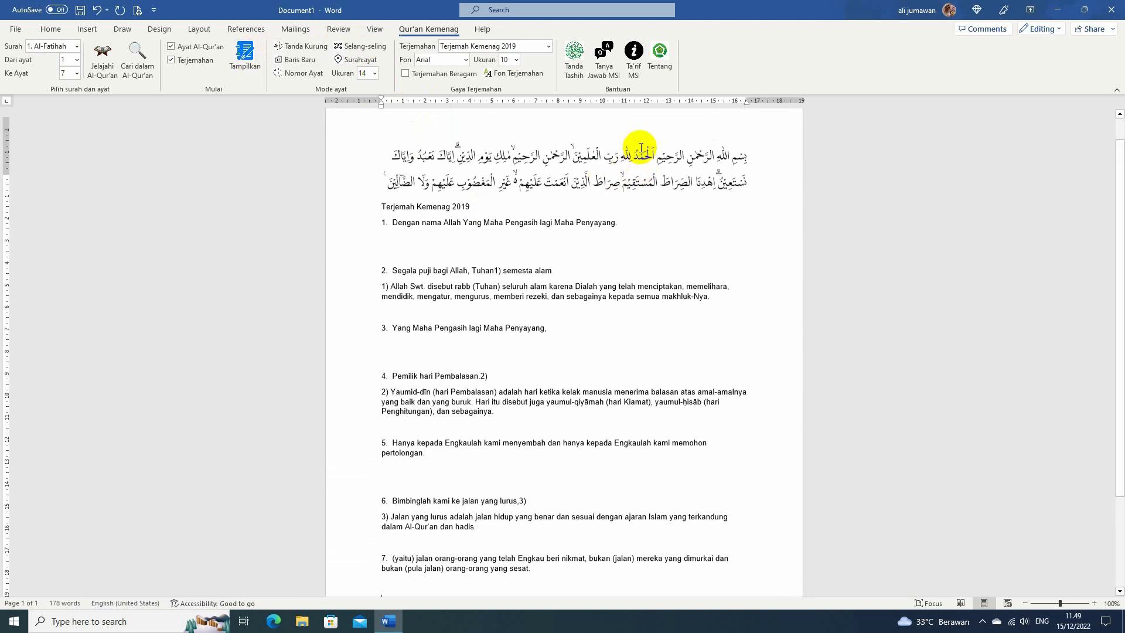
scroll(673, 170, up, 2)
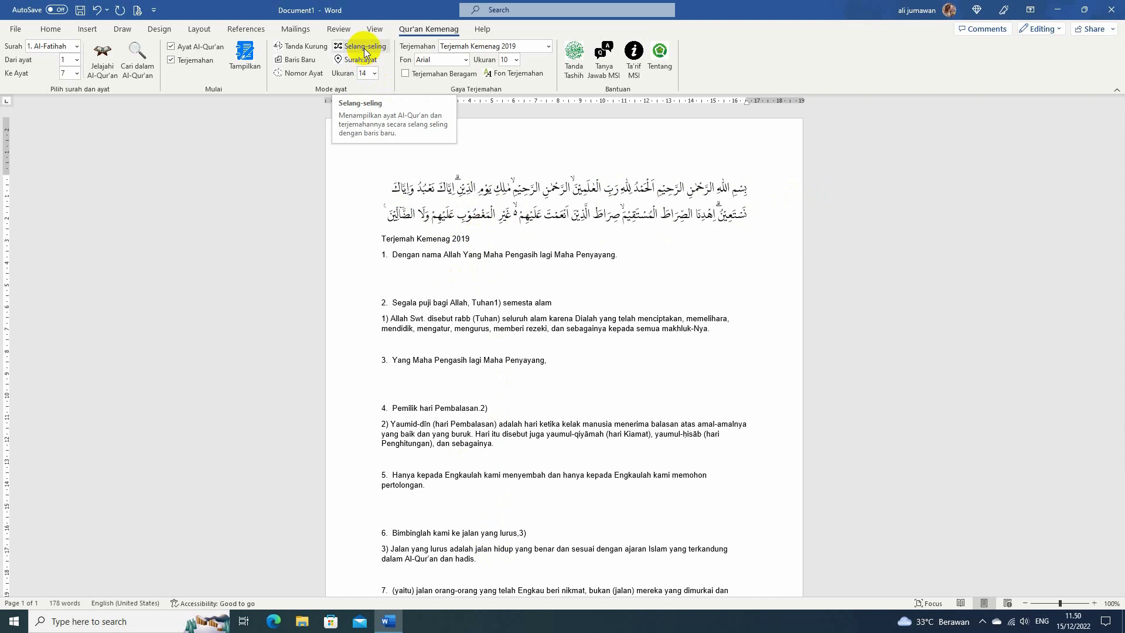
Replace the text with the verses and translation with Surah:ayat enabled, and highlight the Arabic surah reference below the verses
click(389, 184)
key(ctrl+a)
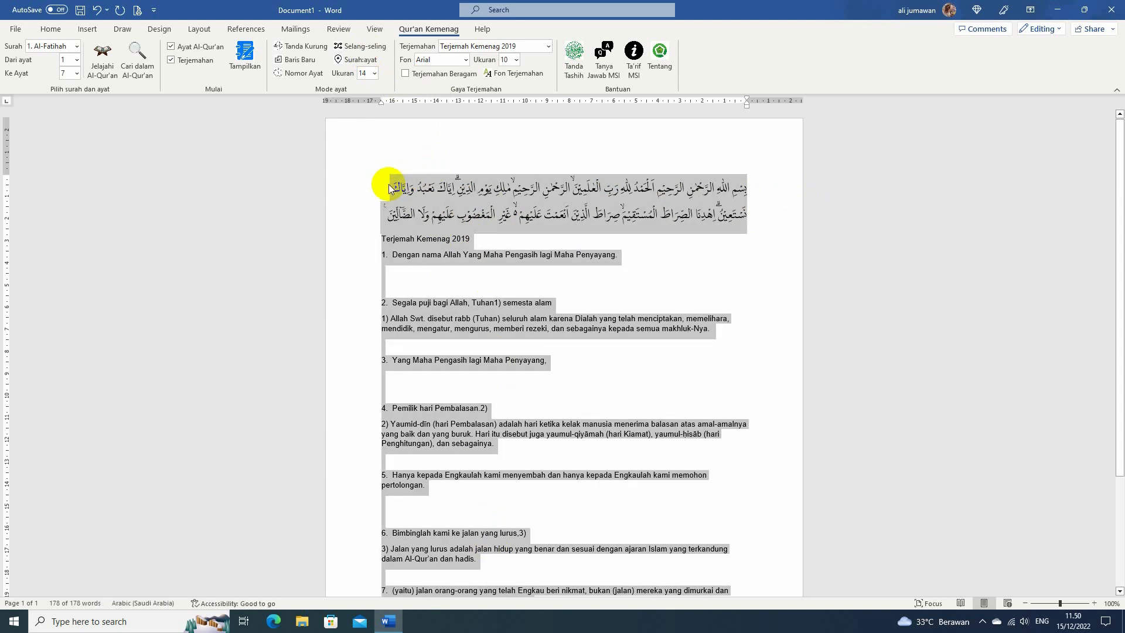
key(BackSpace)
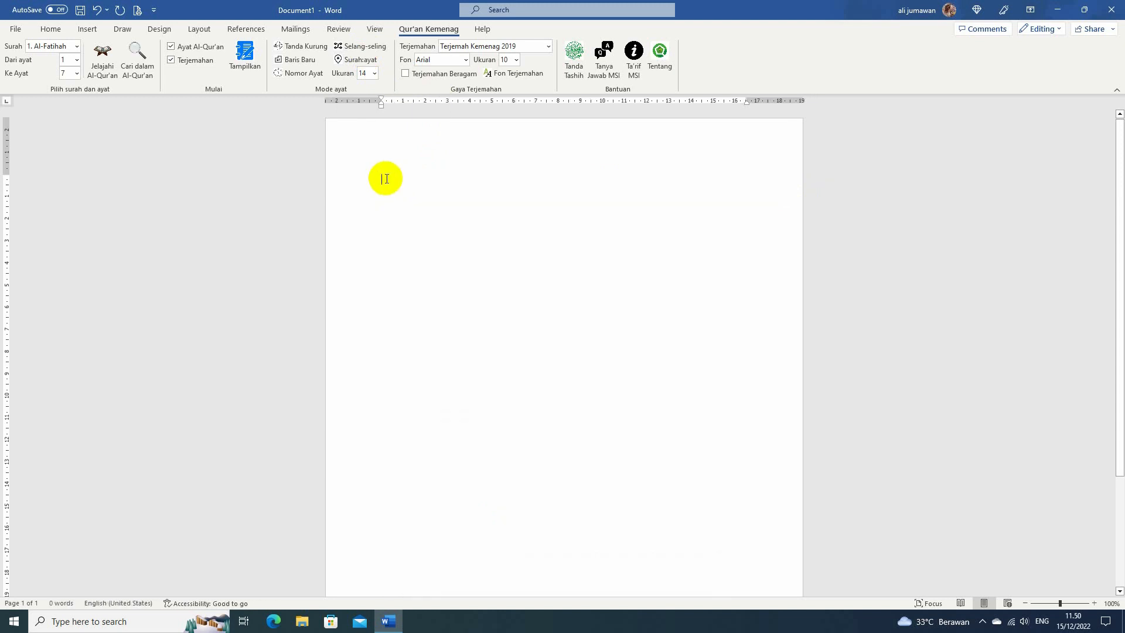
click(354, 61)
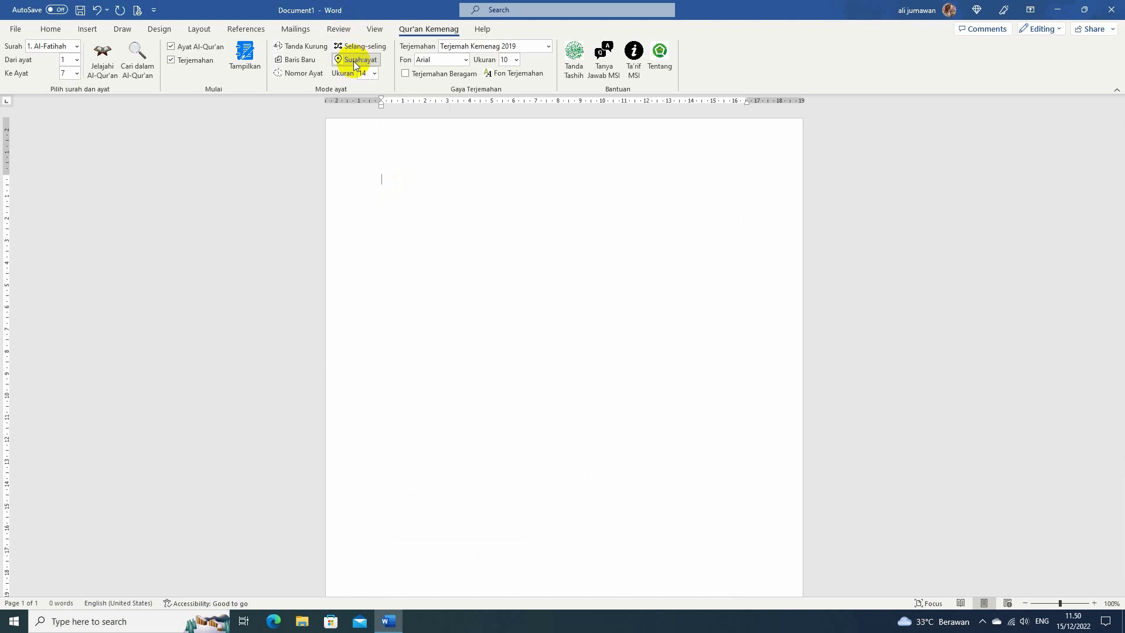
click(247, 54)
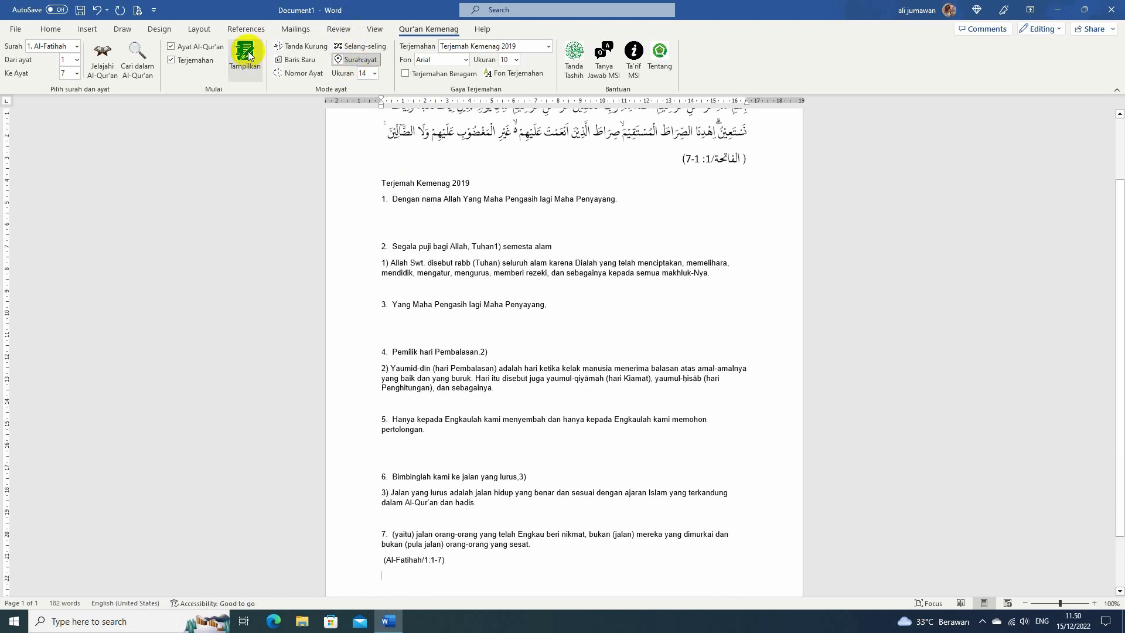
scroll(595, 214, up, 2)
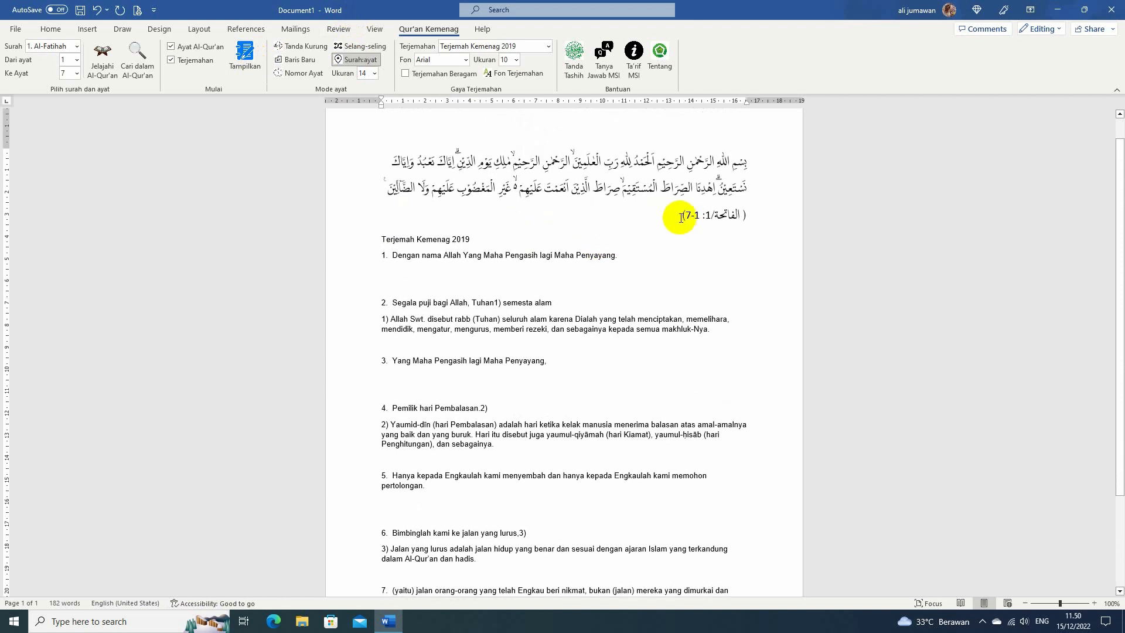
drag(681, 218, 741, 216)
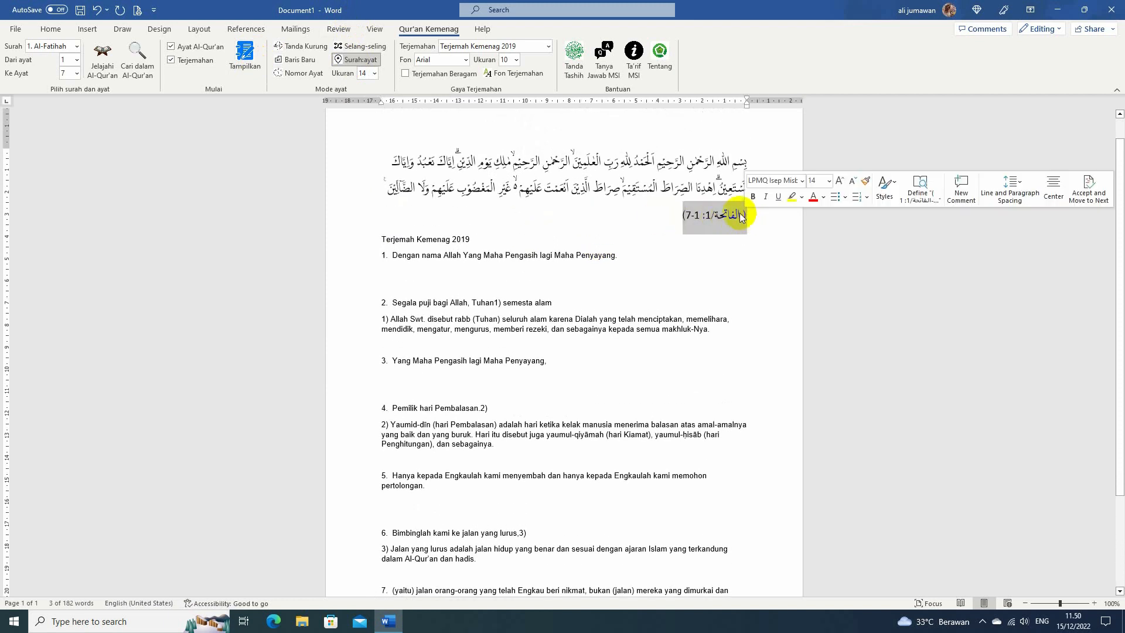
click(708, 215)
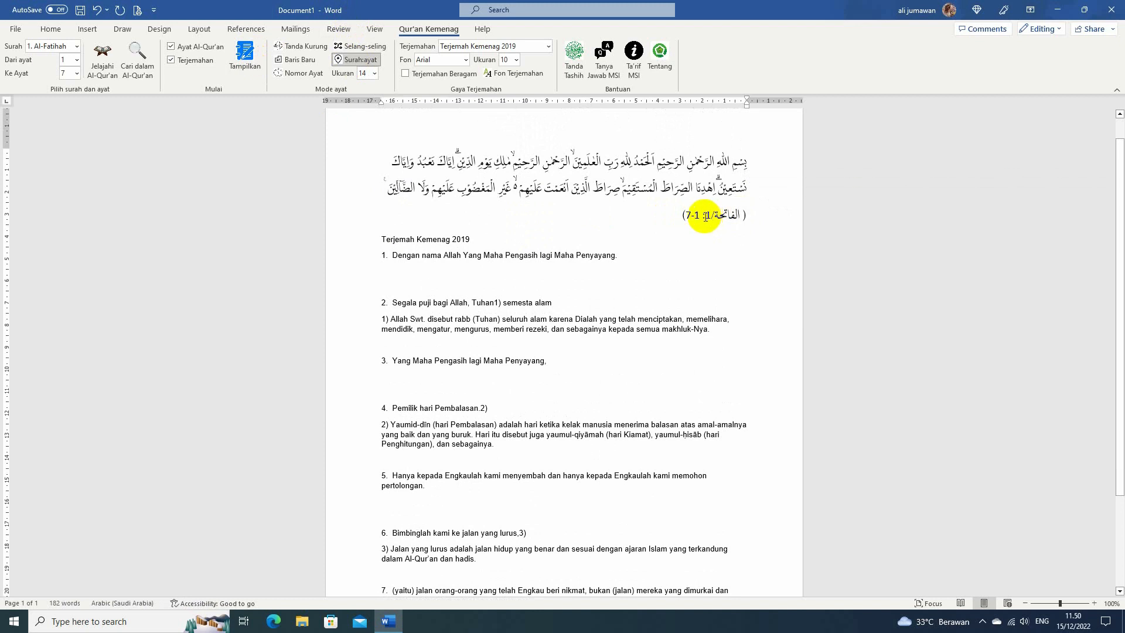
drag(747, 215, 680, 218)
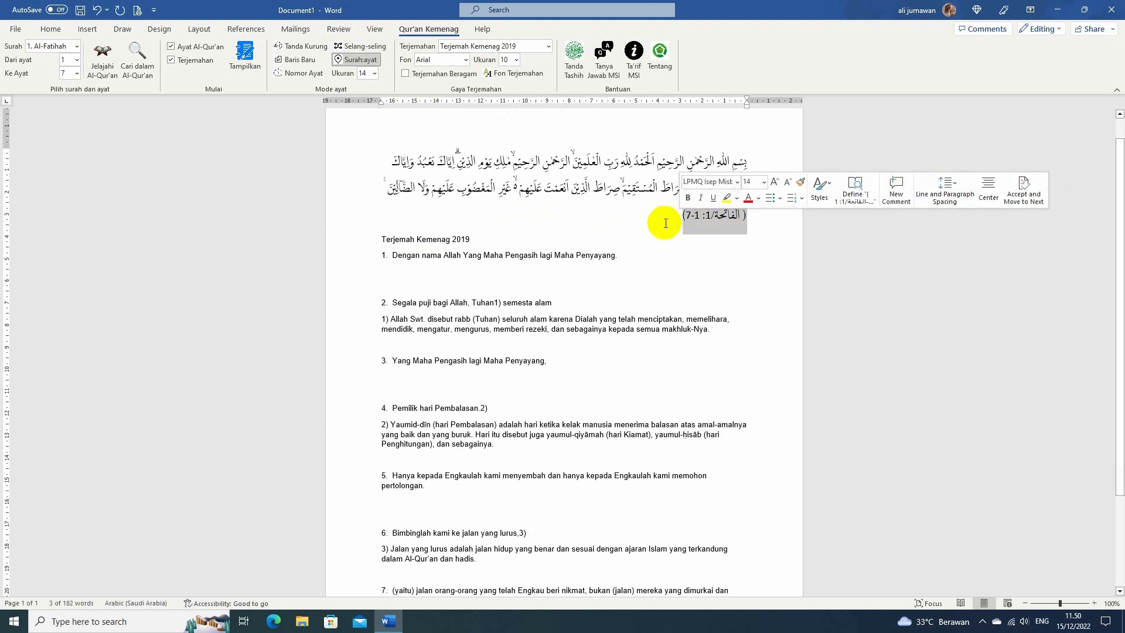
Replace the referenced text with the verses and translation without Surah:ayat, and place the cursor at the end of the Arabic text
key(ctrl+a)
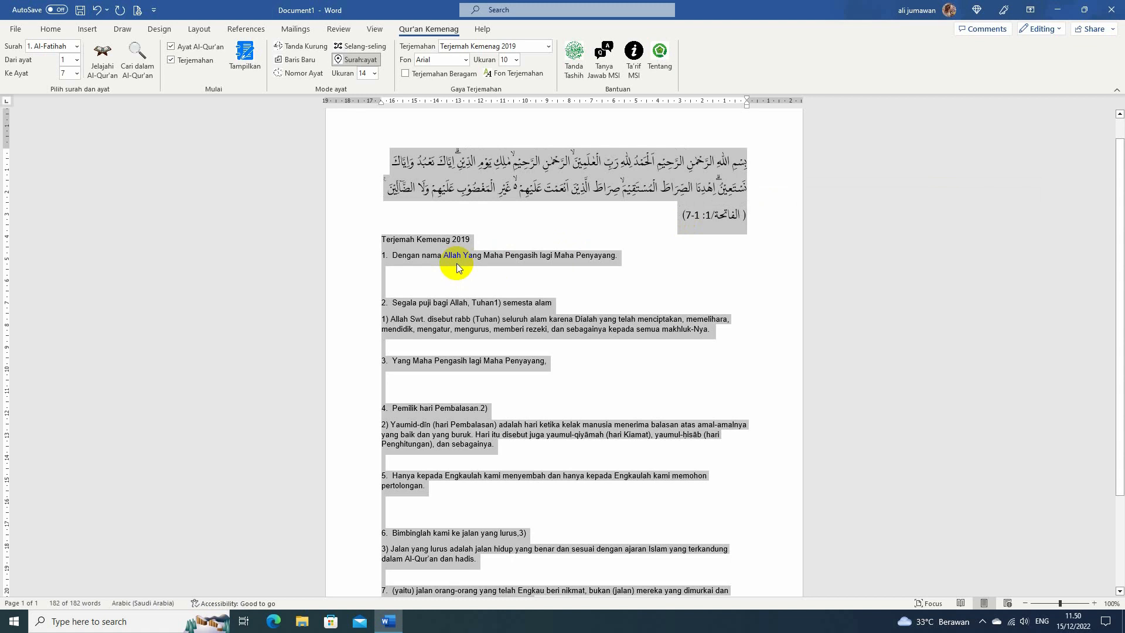
key(Delete)
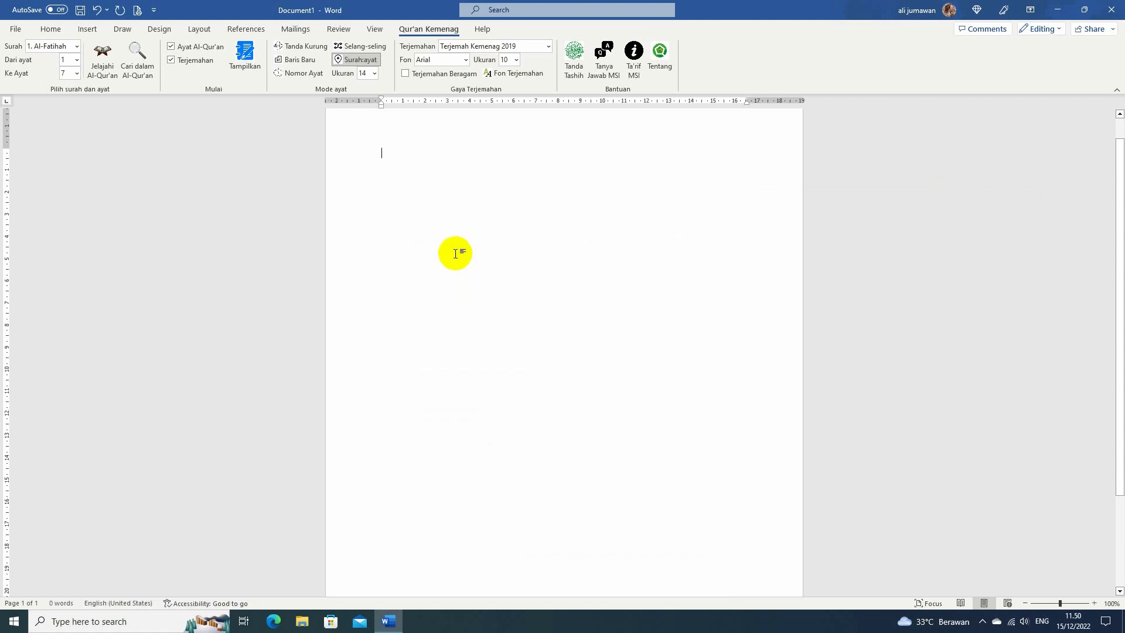
click(351, 65)
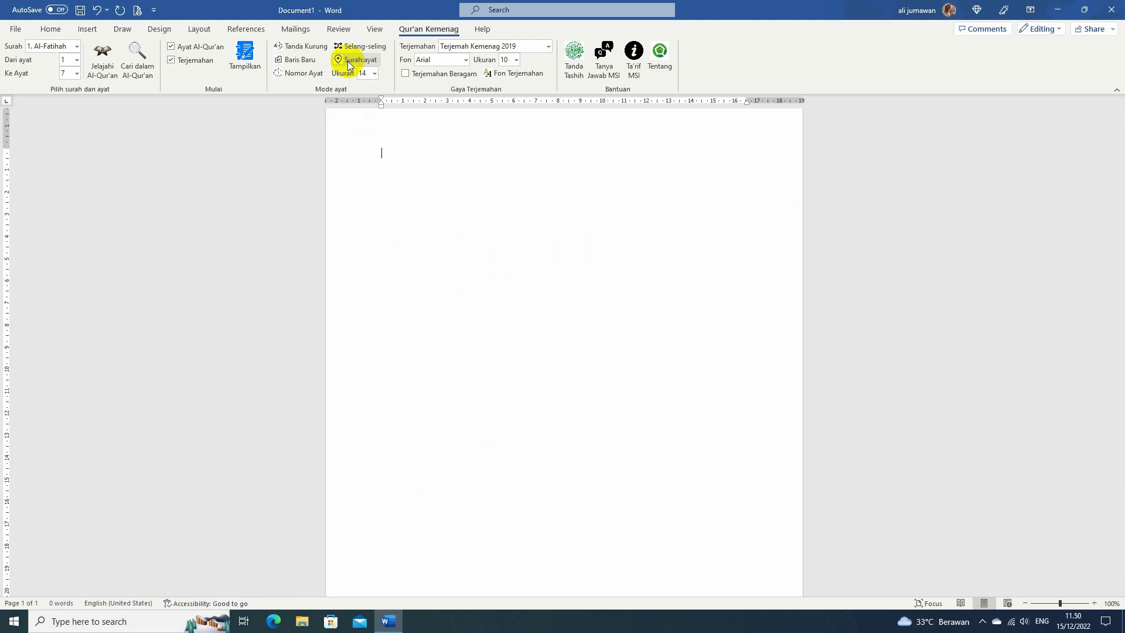
click(247, 54)
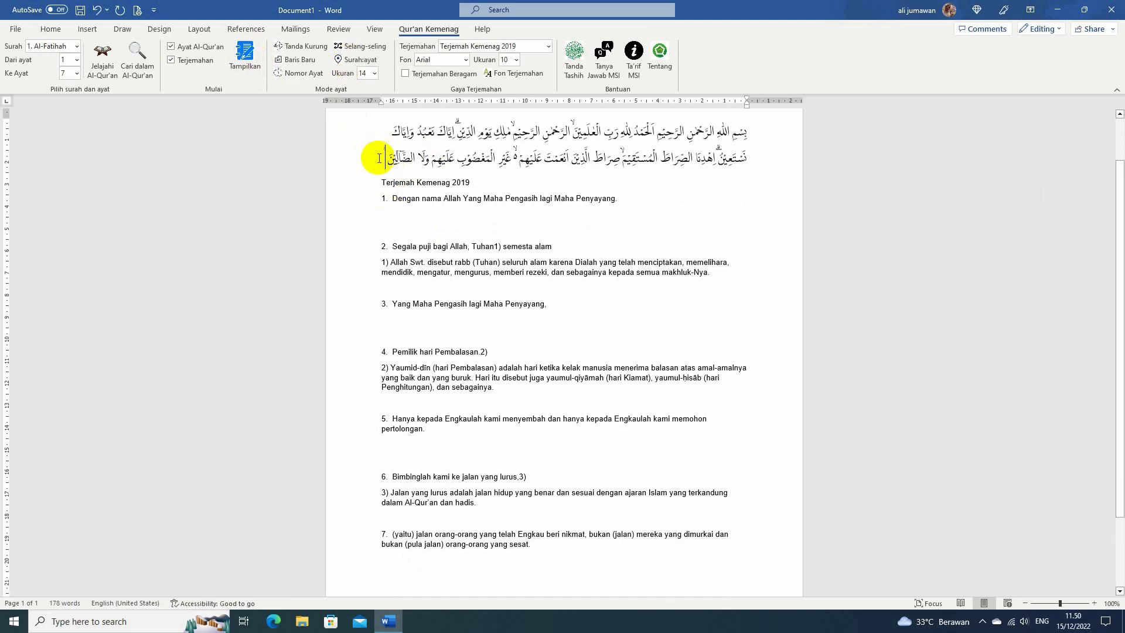
click(385, 157)
scroll(451, 157, up, 1)
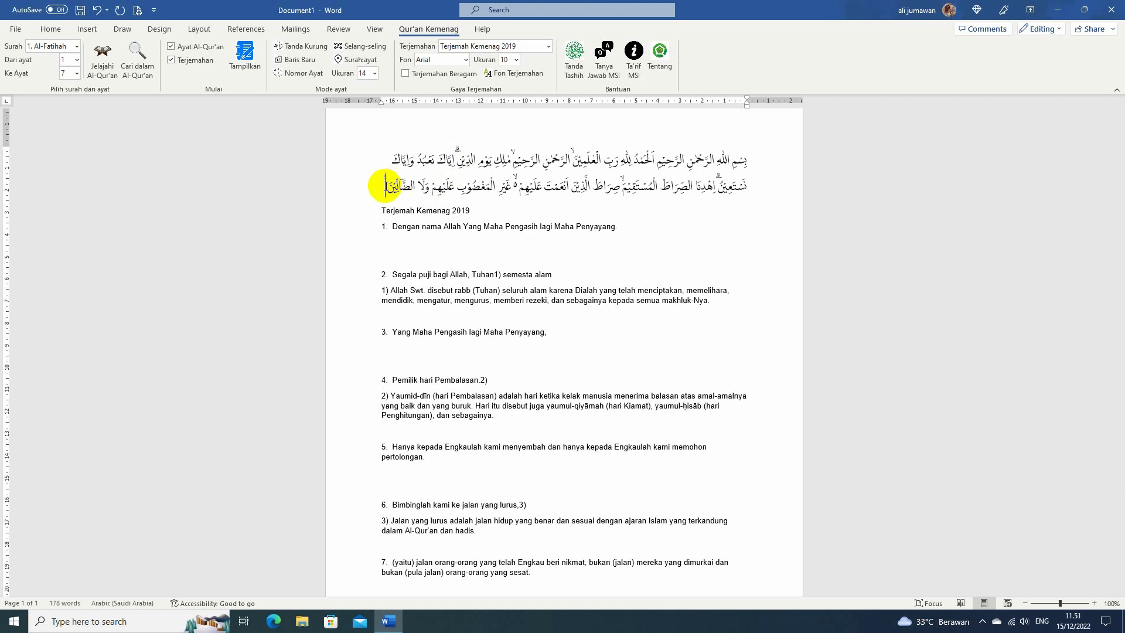
Replace the text with the Surah:ayat version again, and highlight the references ending the Arabic verses and the translation
key(ctrl+a)
key(Delete)
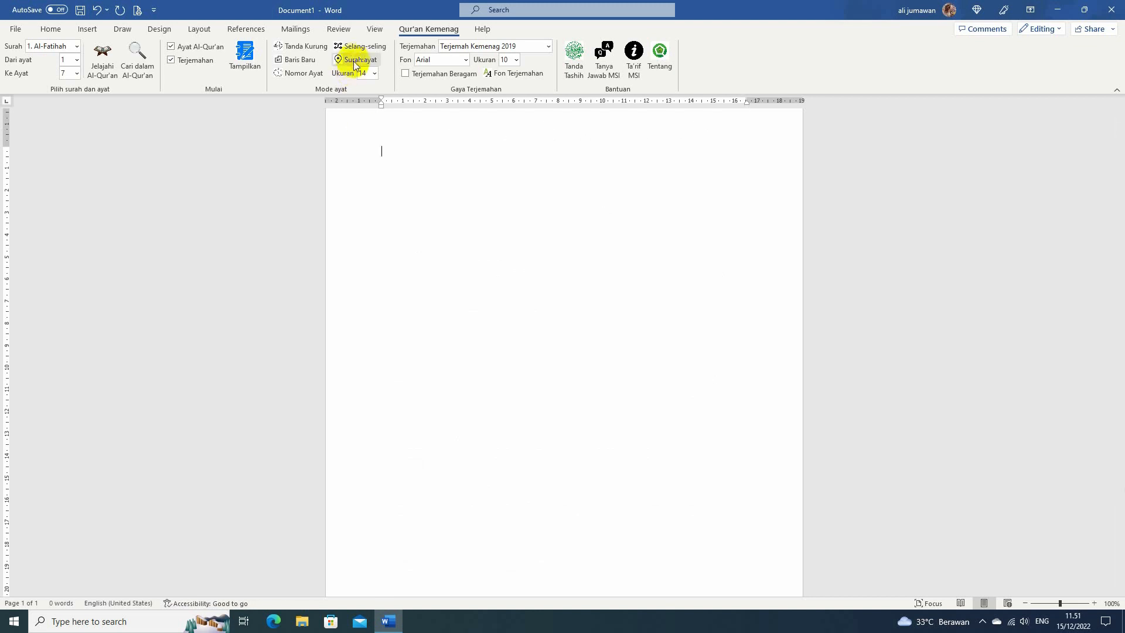
click(355, 60)
click(250, 55)
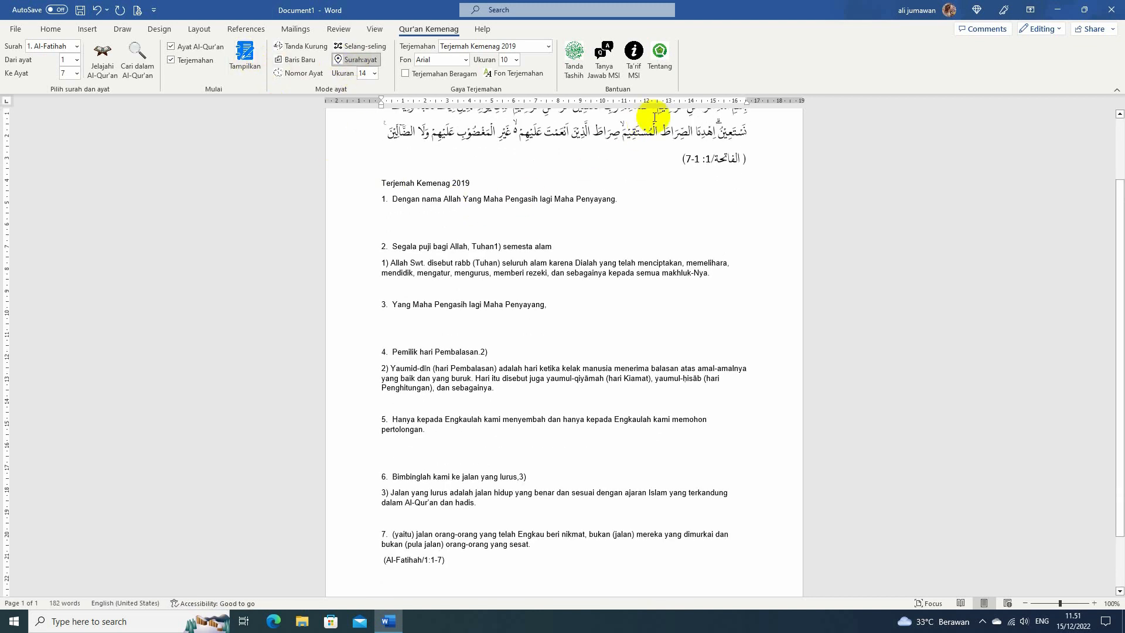
click(756, 159)
scroll(403, 501, down, 2)
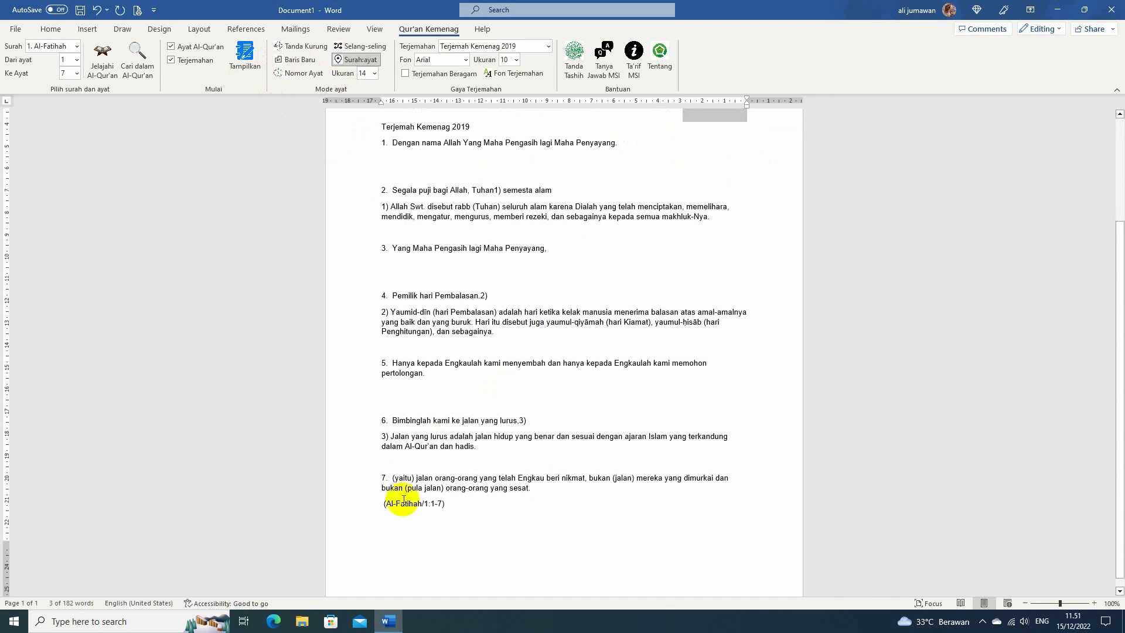
drag(404, 502, 450, 504)
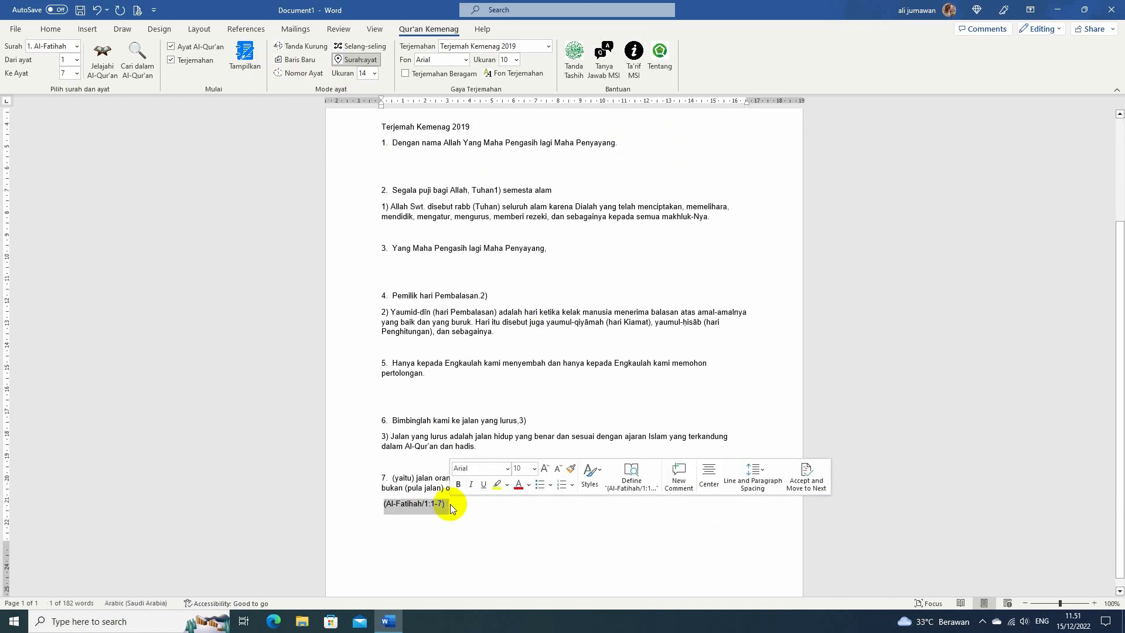
click(460, 513)
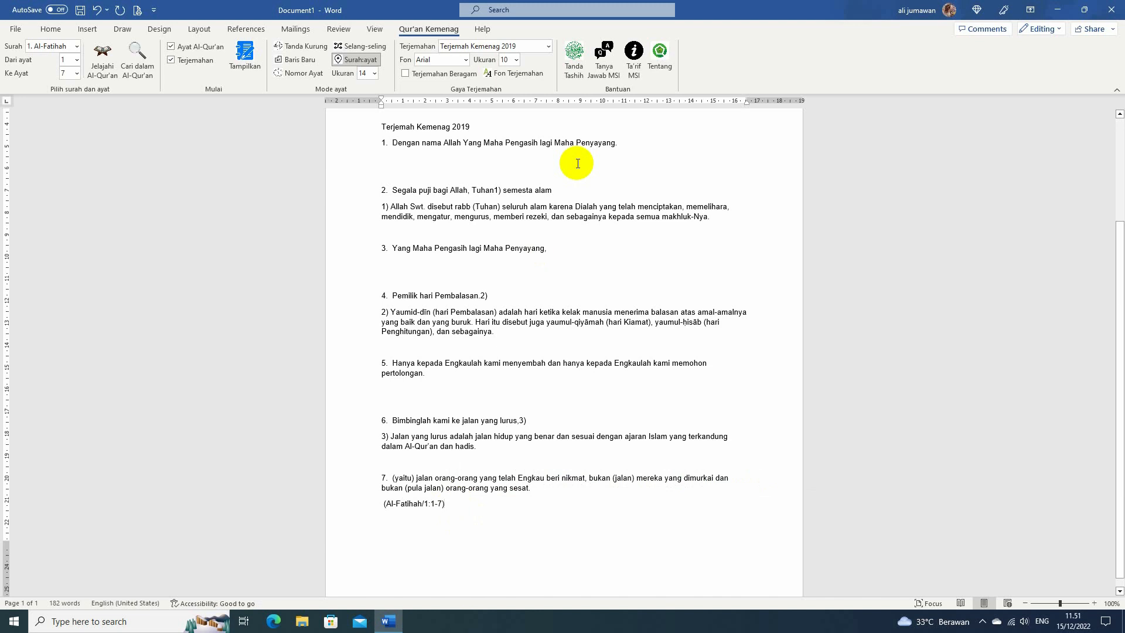
Clear the document and disable the Surah:ayat mode
scroll(578, 164, up, 5)
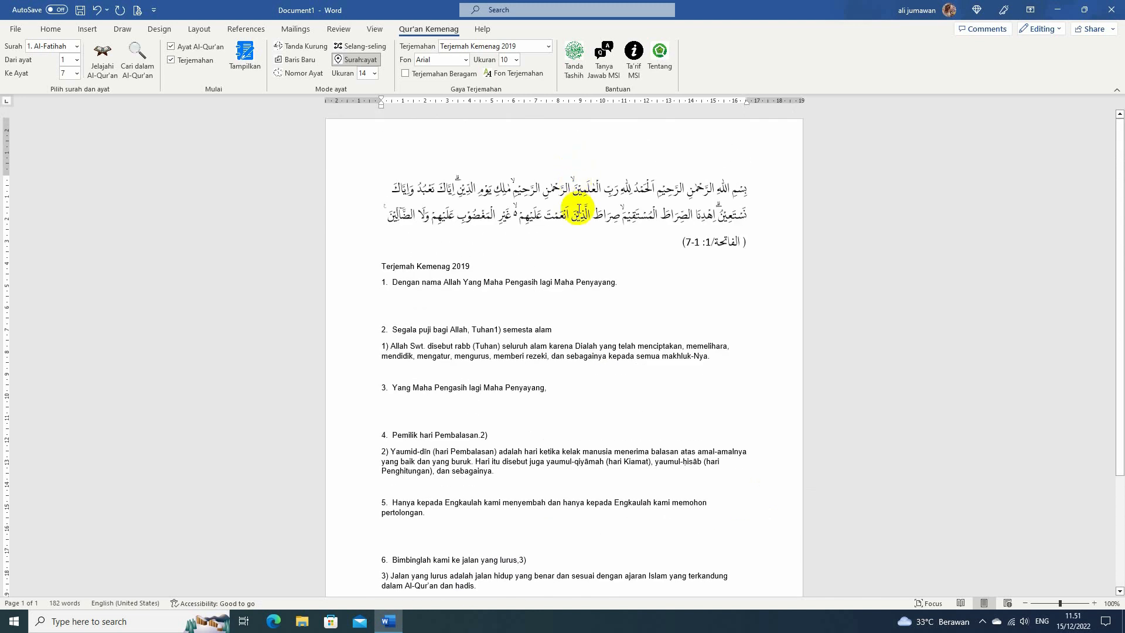
key(ctrl+a)
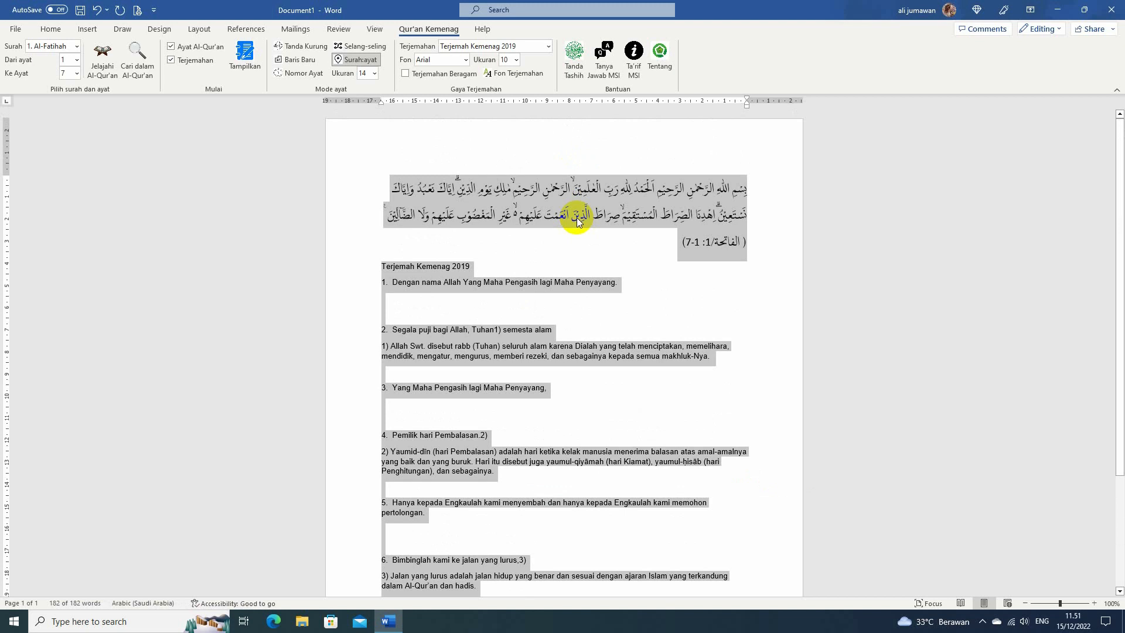
key(Delete)
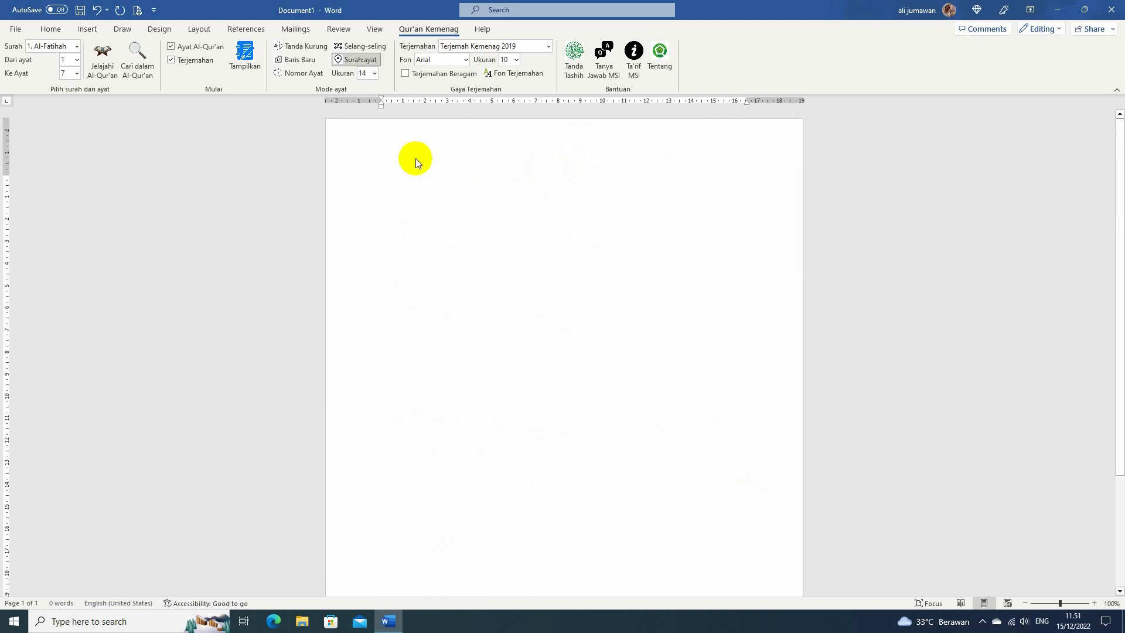
click(338, 59)
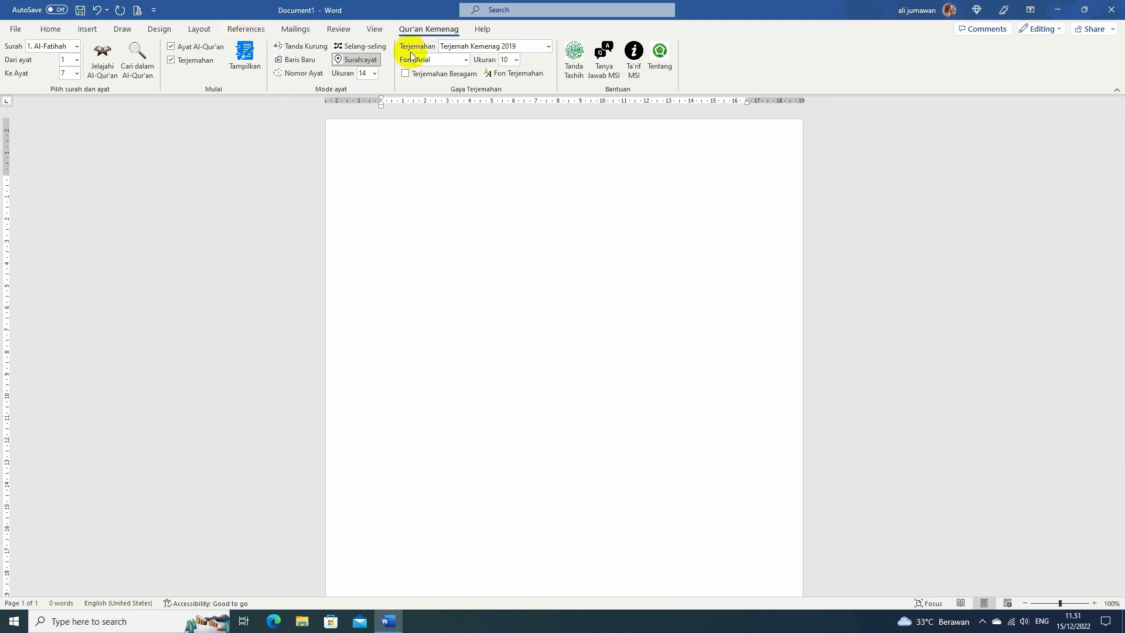
click(354, 59)
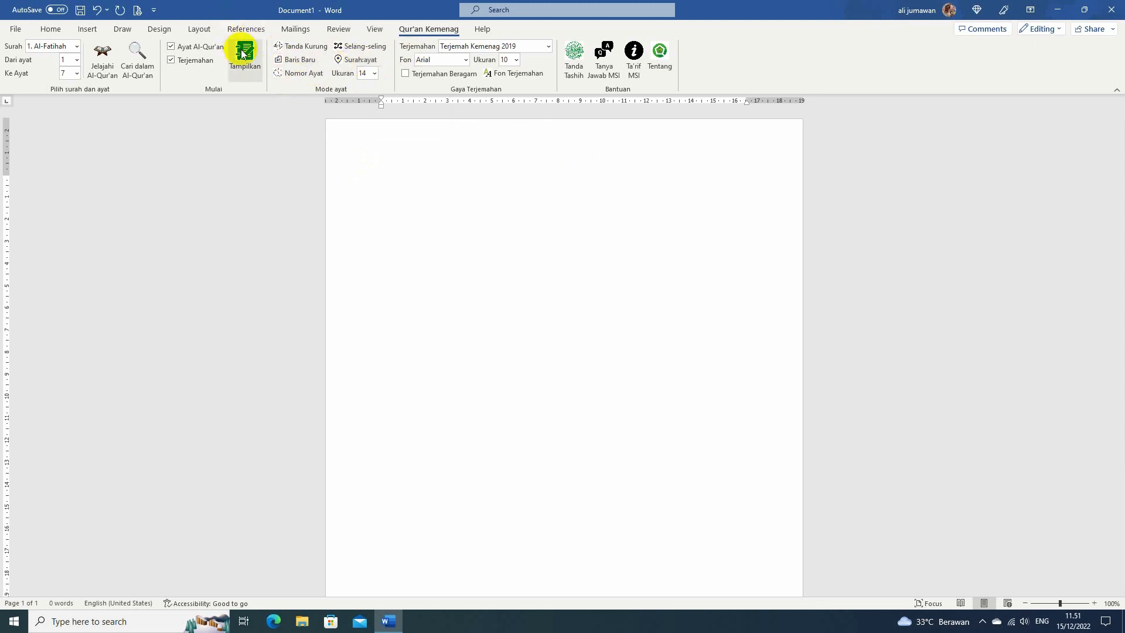
Disable the translation and insert the Arabic verses of Al-Fatihah 1–7 twice, first at size 14 and again at size 20
click(181, 61)
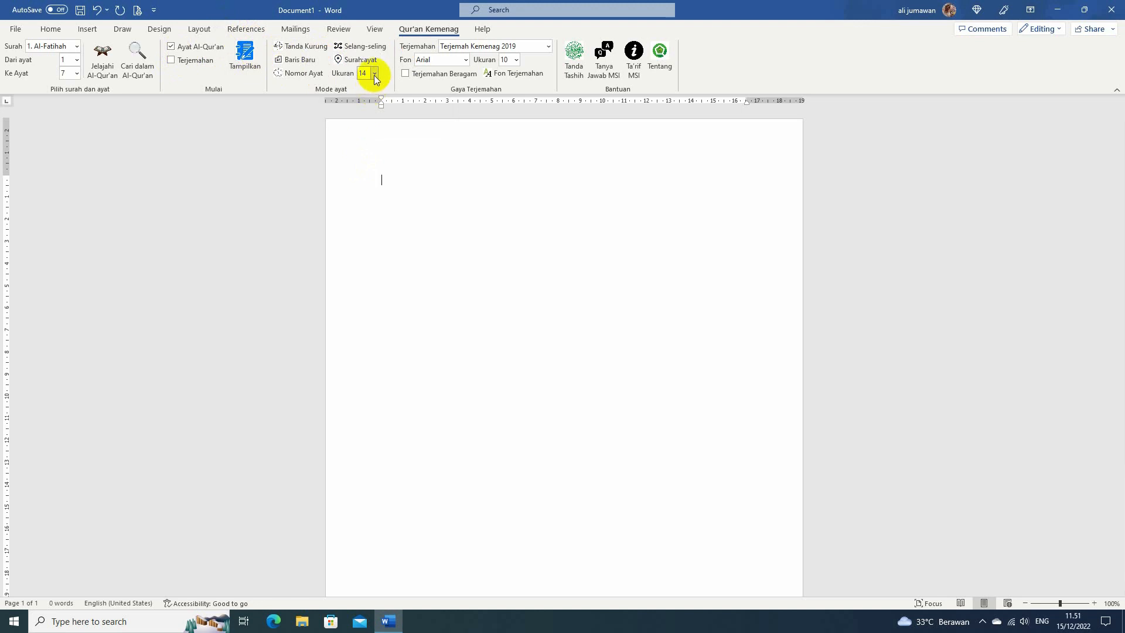
click(242, 53)
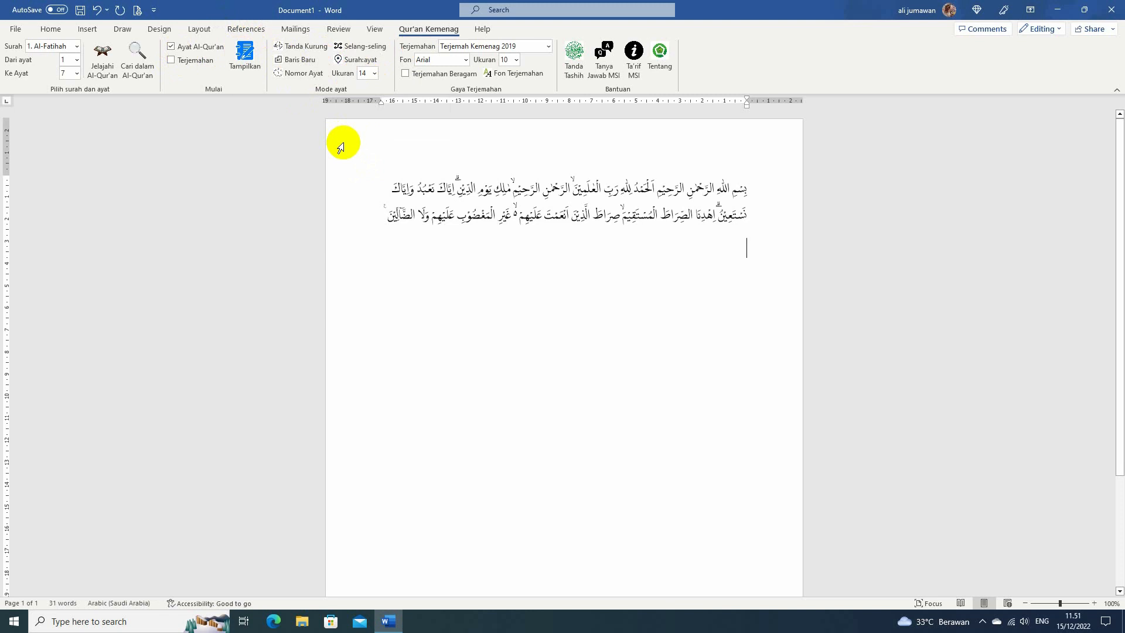
click(374, 74)
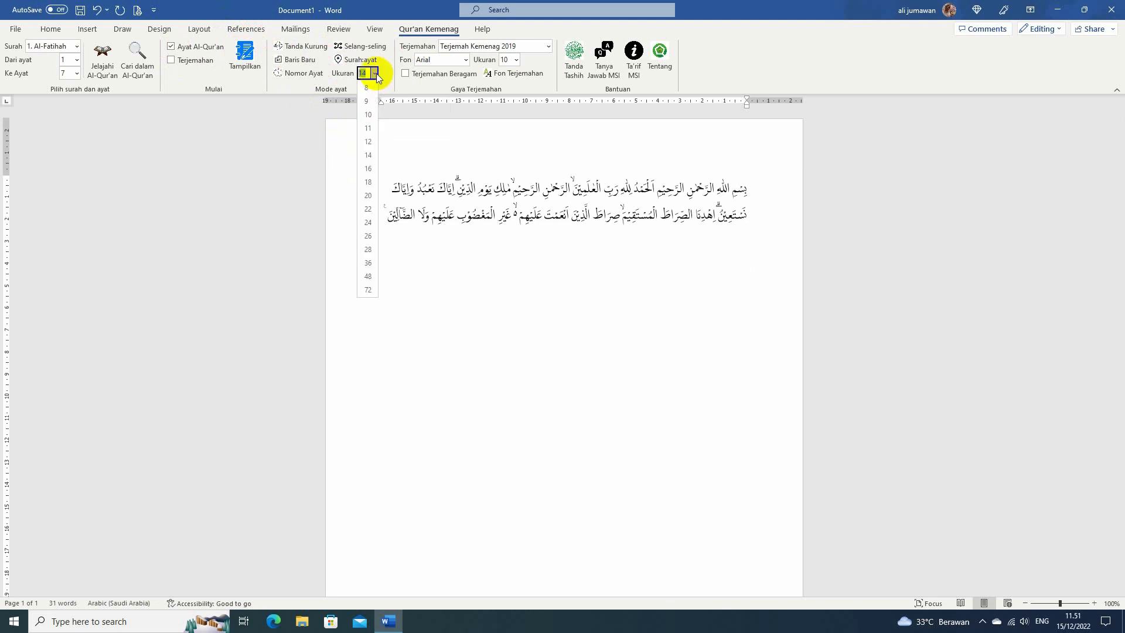
click(369, 196)
click(246, 54)
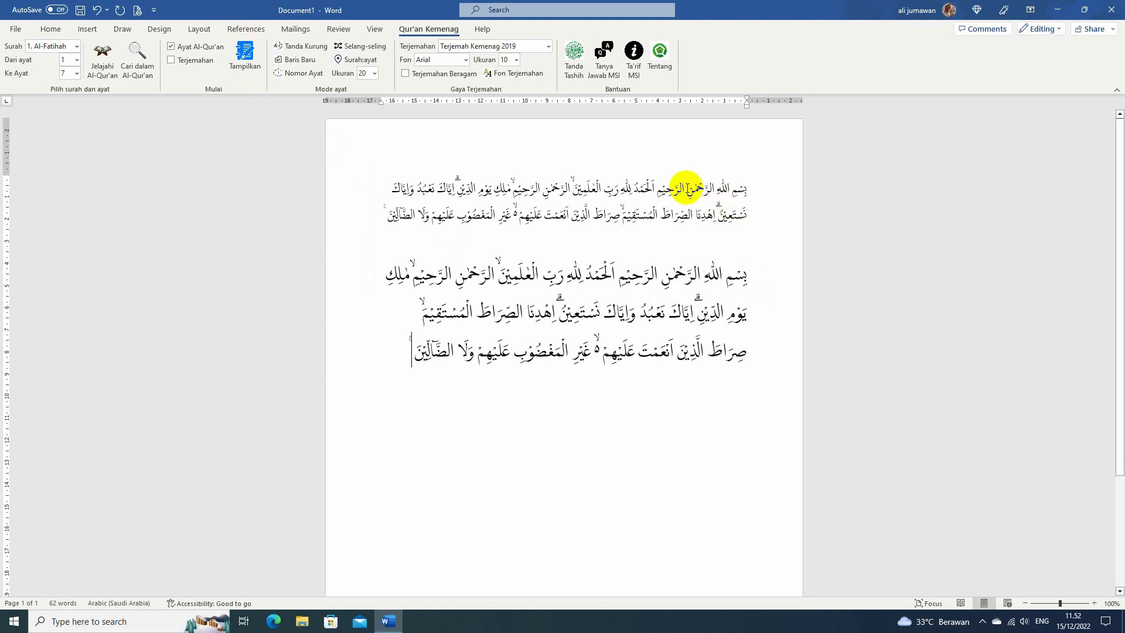
Set the verse font size in the Qur'an add-in back to 14
click(373, 72)
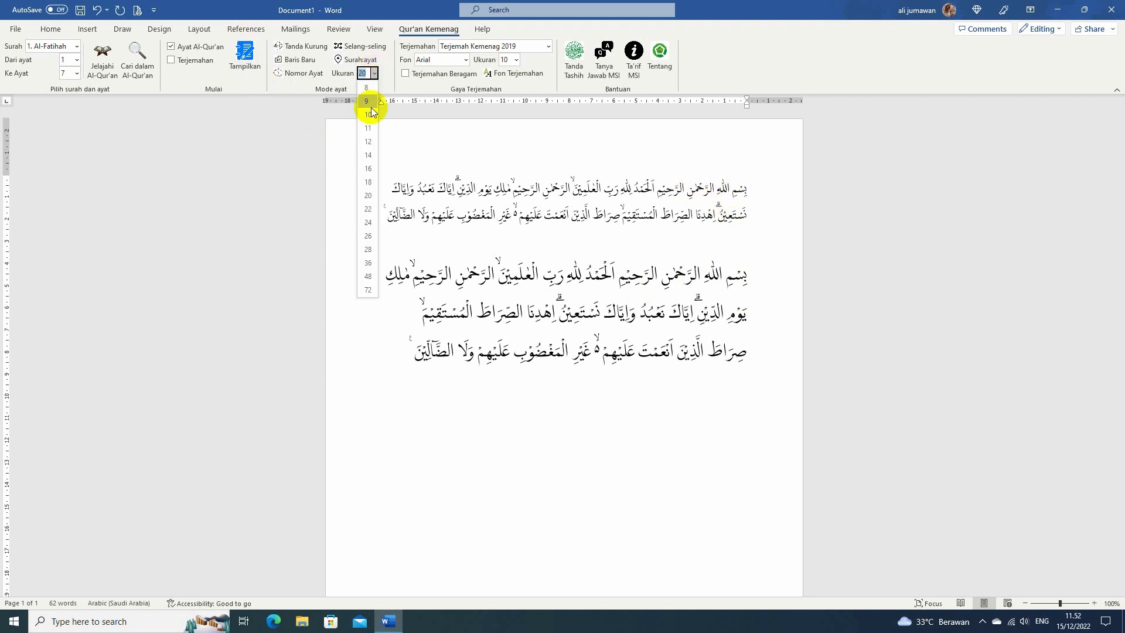
click(371, 156)
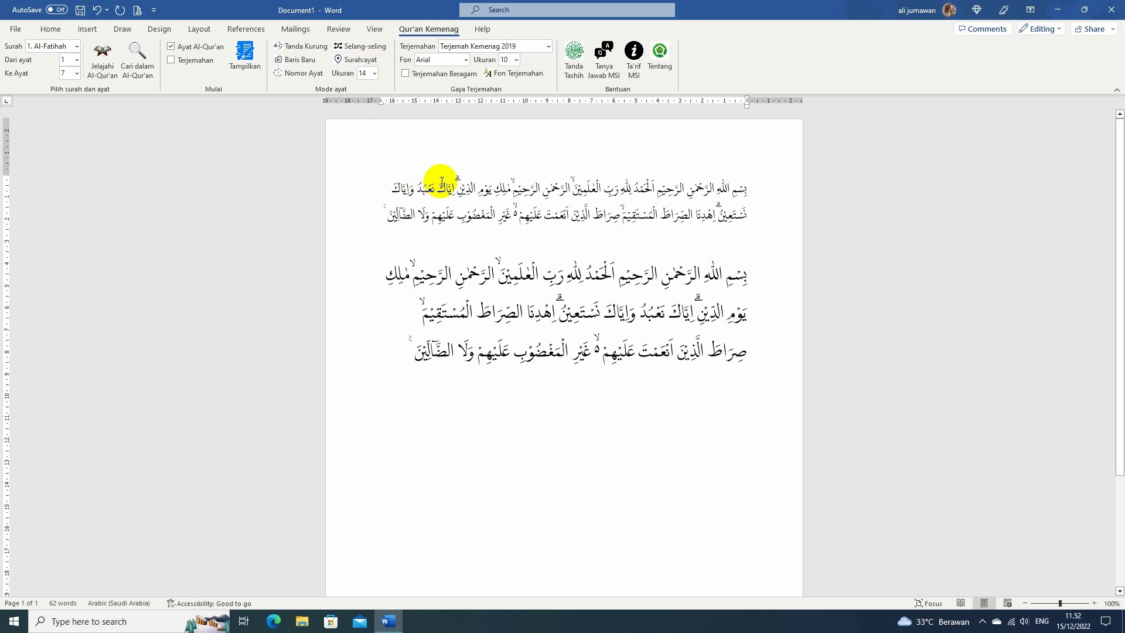
click(374, 73)
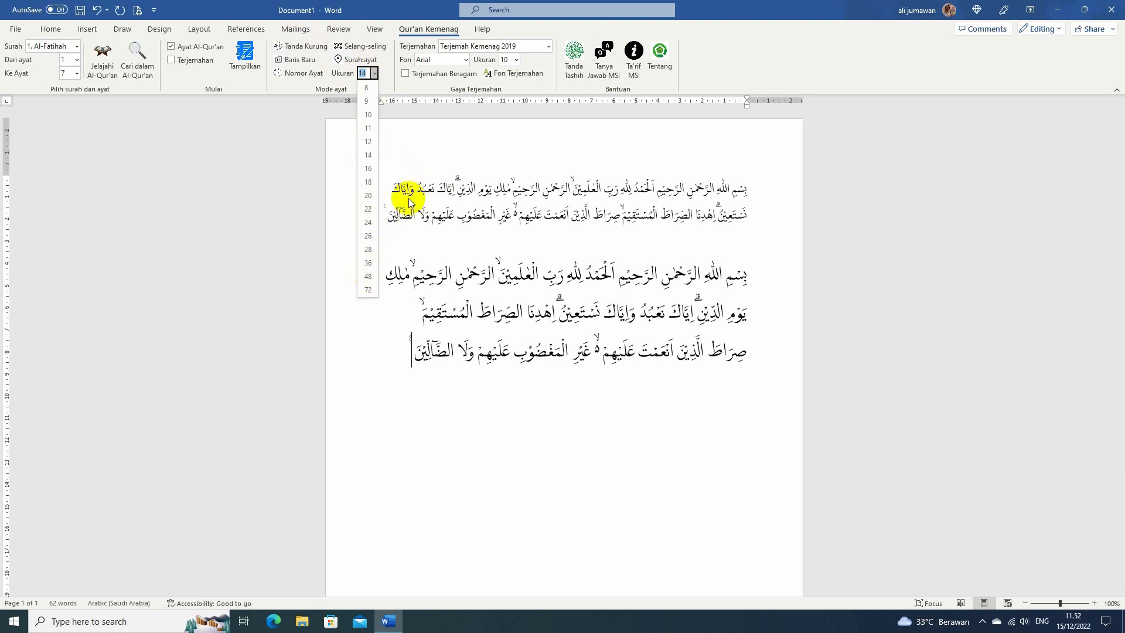
click(425, 274)
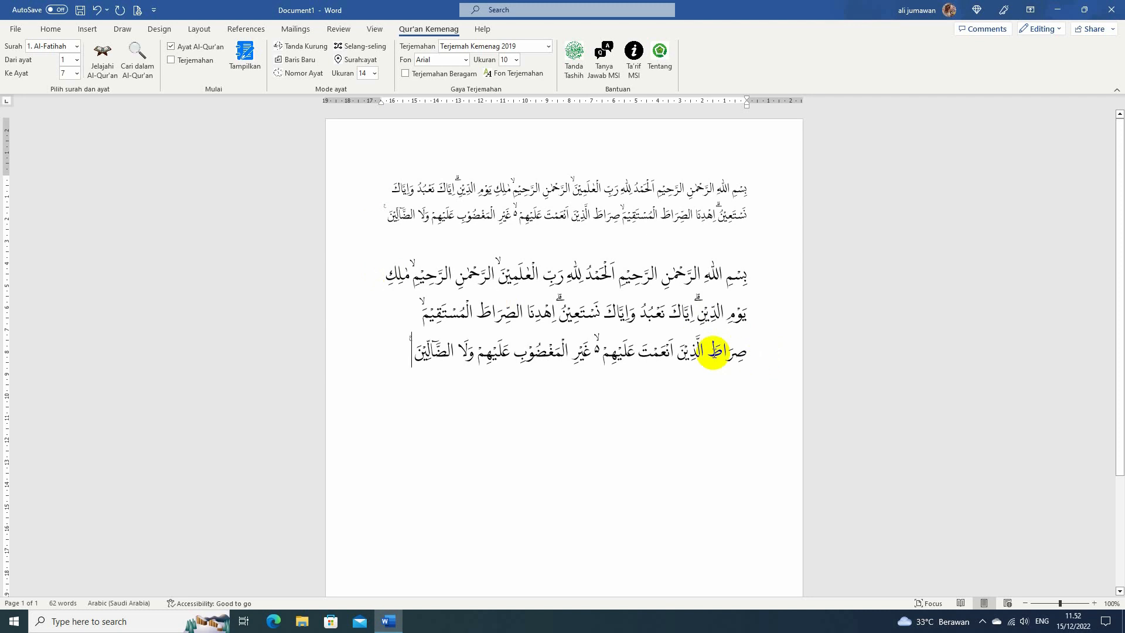
Select the second, larger block of verses and apply font size 20 to it with Word's own formatting
drag(467, 356, 407, 264)
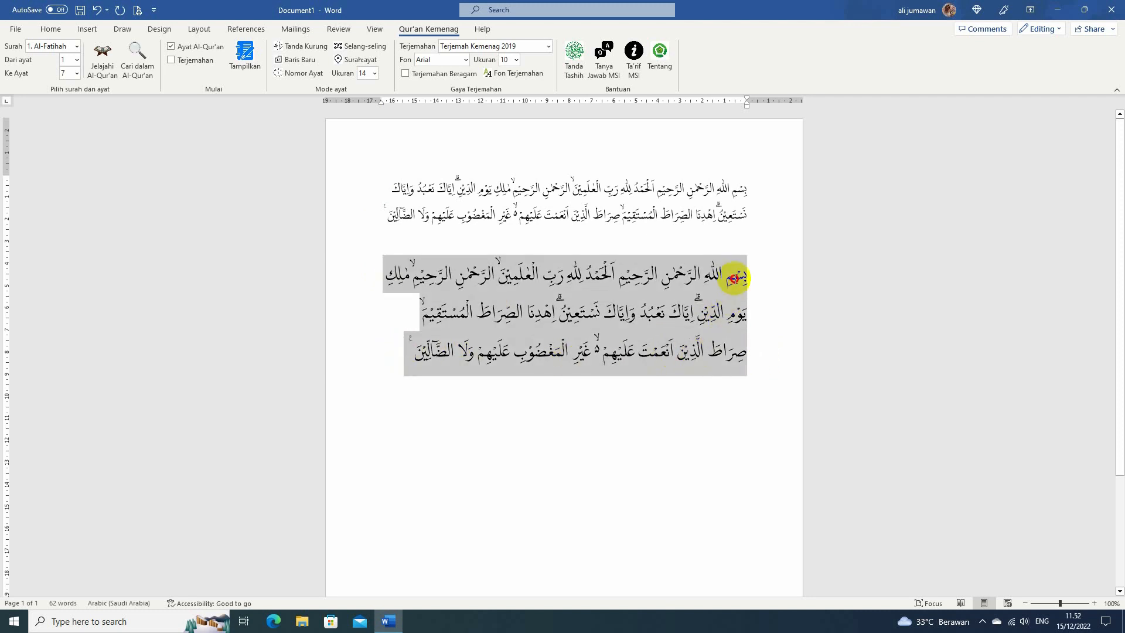
click(58, 32)
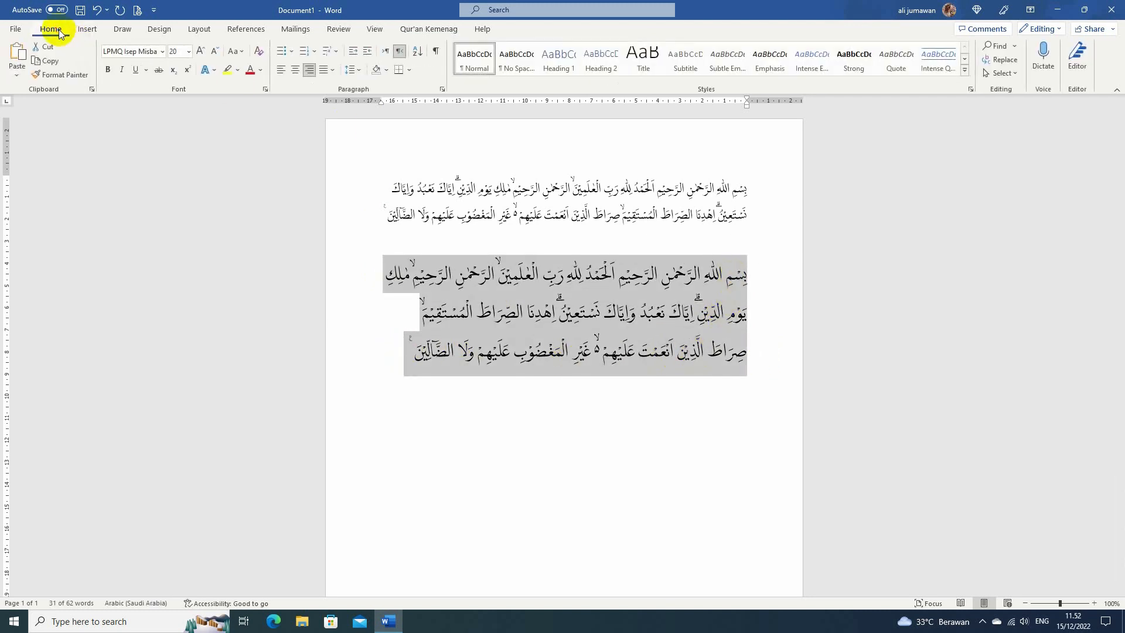
click(189, 51)
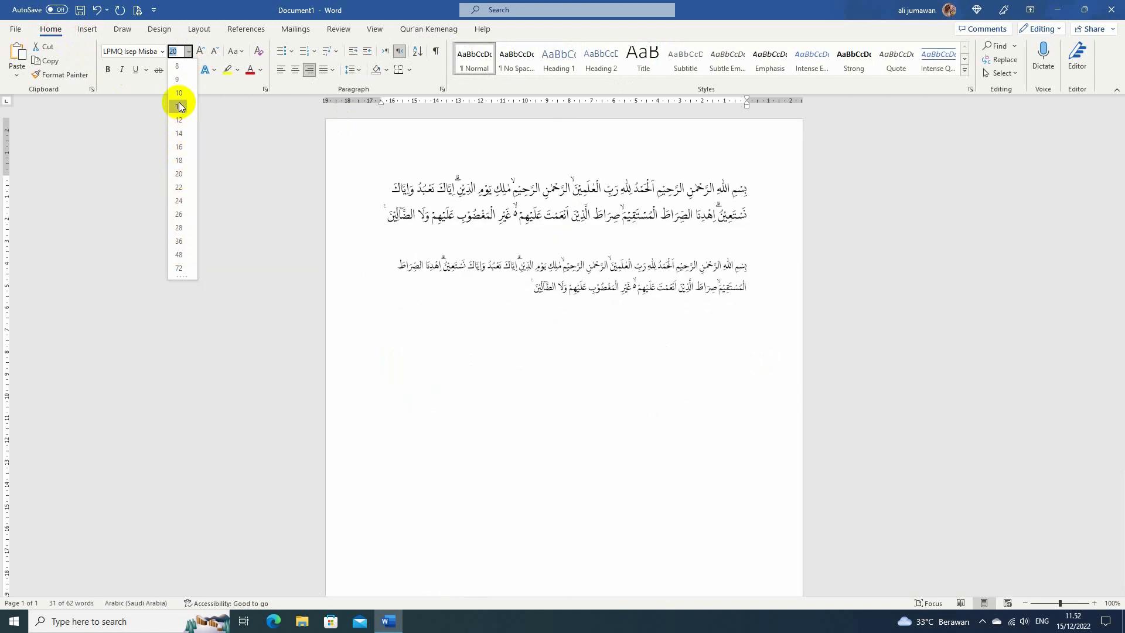
click(186, 174)
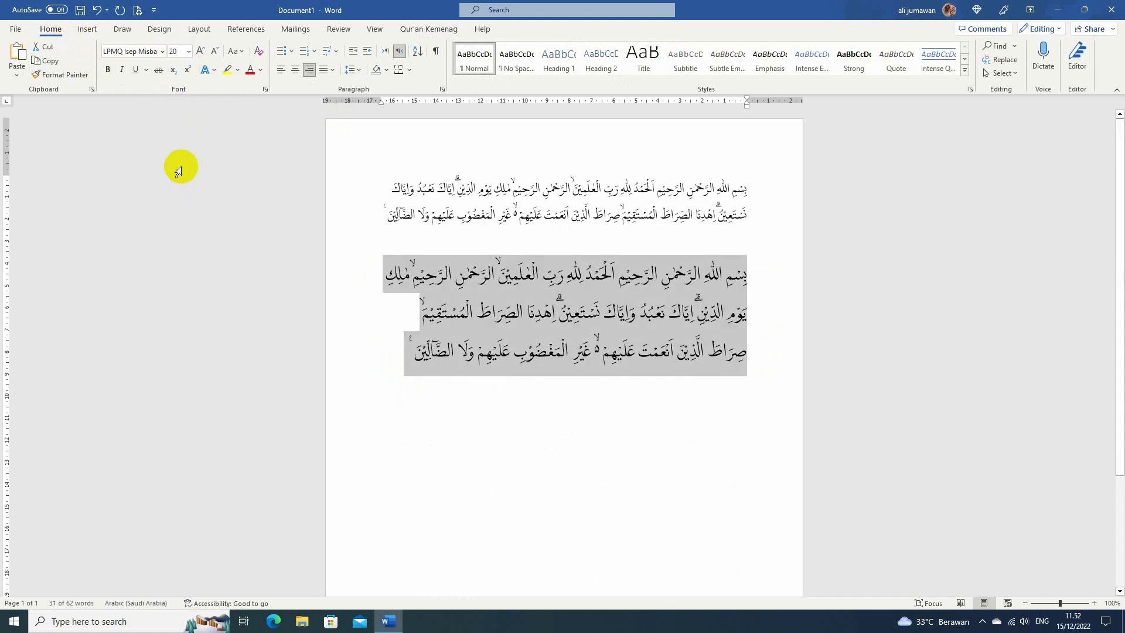
Return to the Qur'an add-in's commands and clear all verses from the document
click(410, 28)
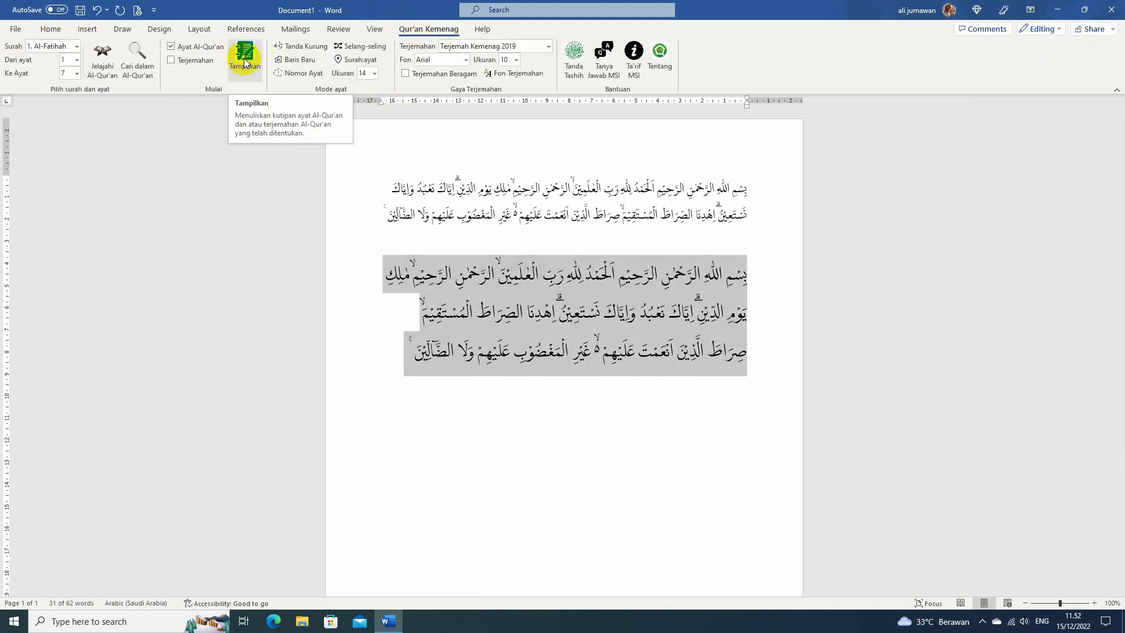
click(466, 300)
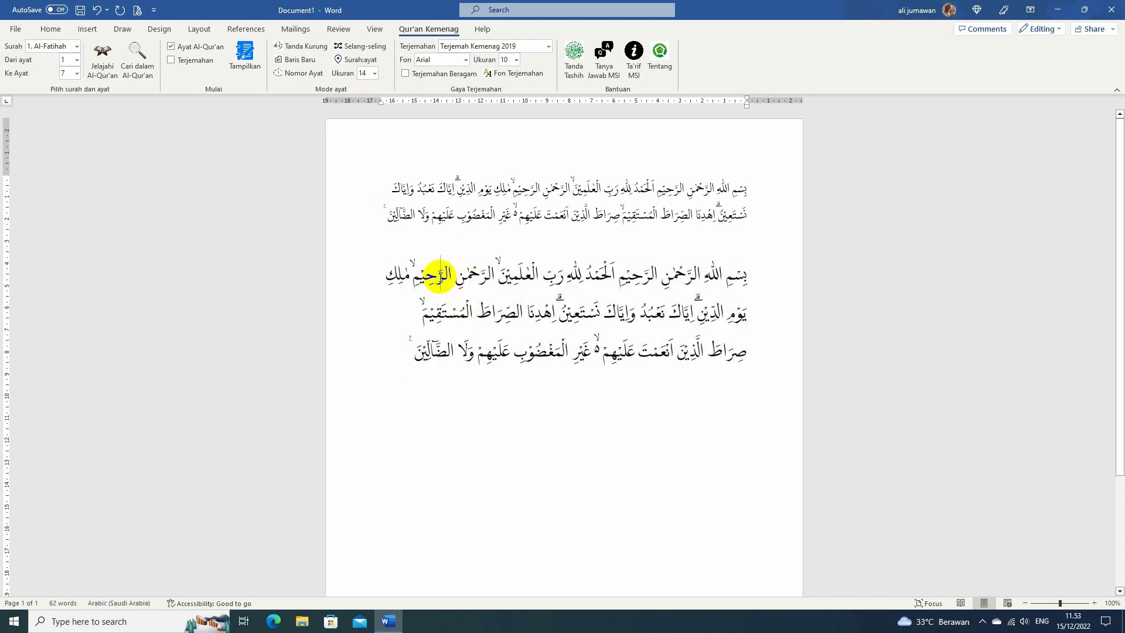
key(ctrl+a)
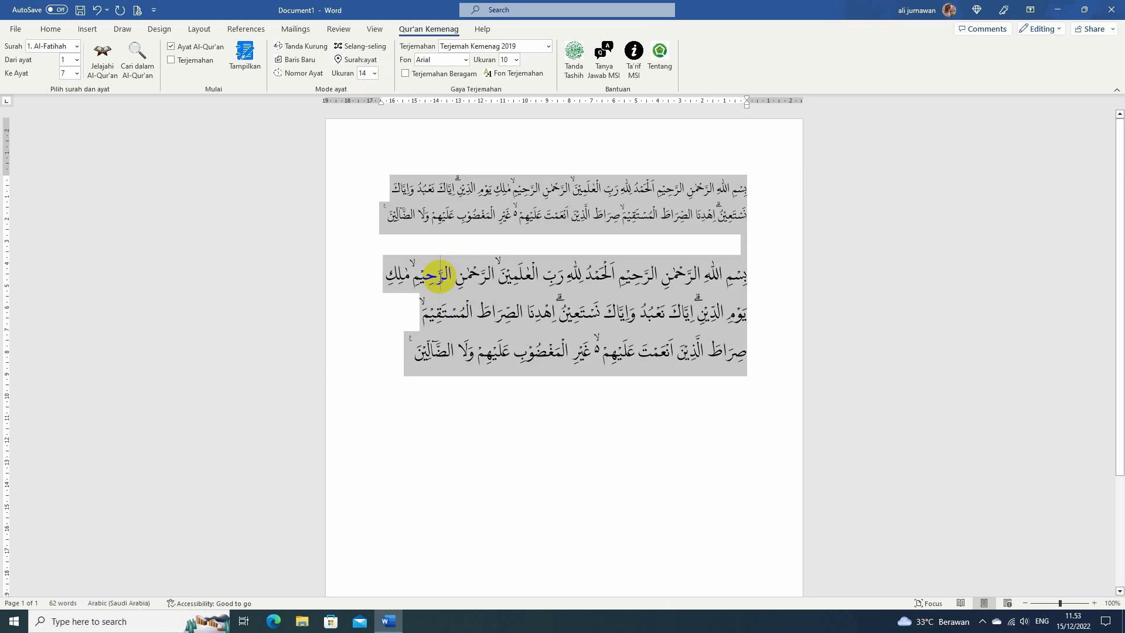
key(Delete)
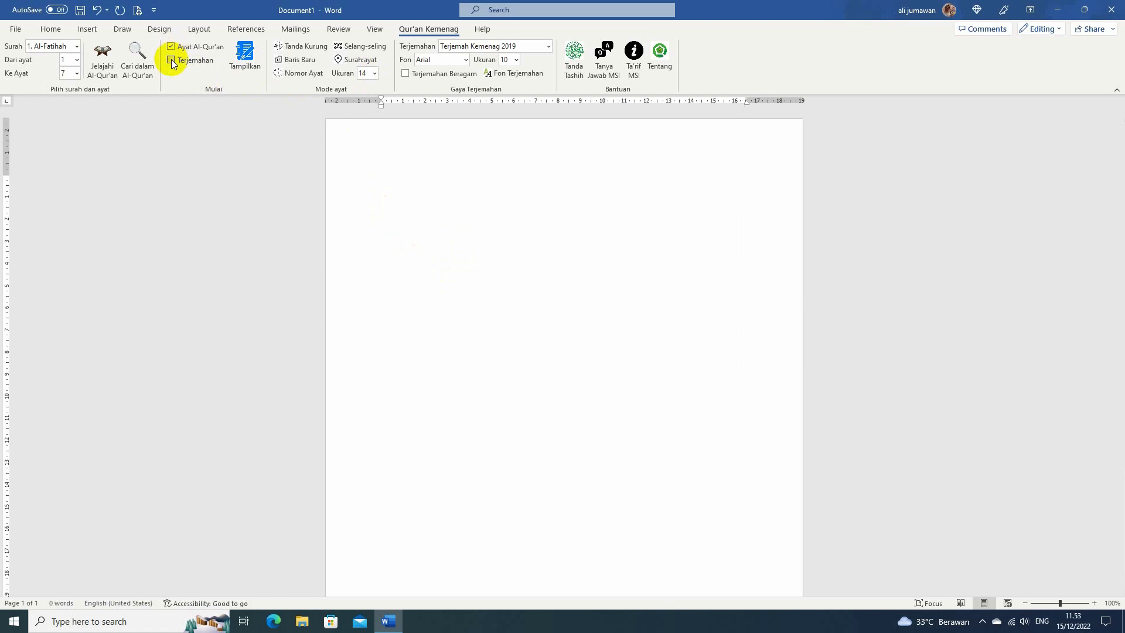
Insert the Al-Fatihah verses with the Terjemah Kemenag 2019 translation enabled, and look over the other available translations
click(252, 53)
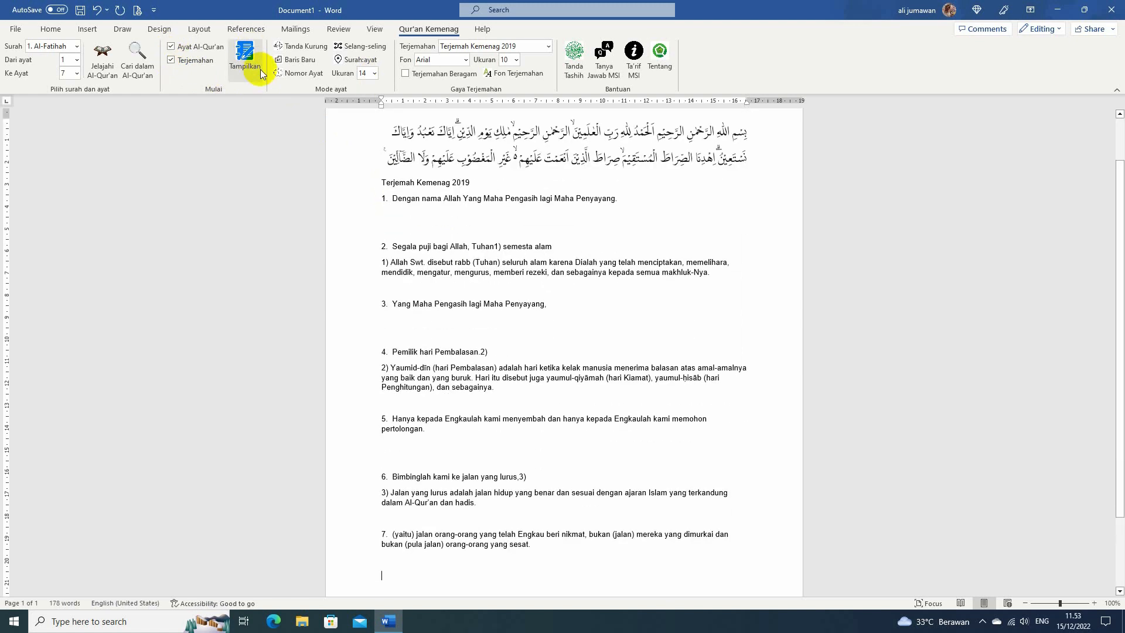
scroll(451, 176, up, 2)
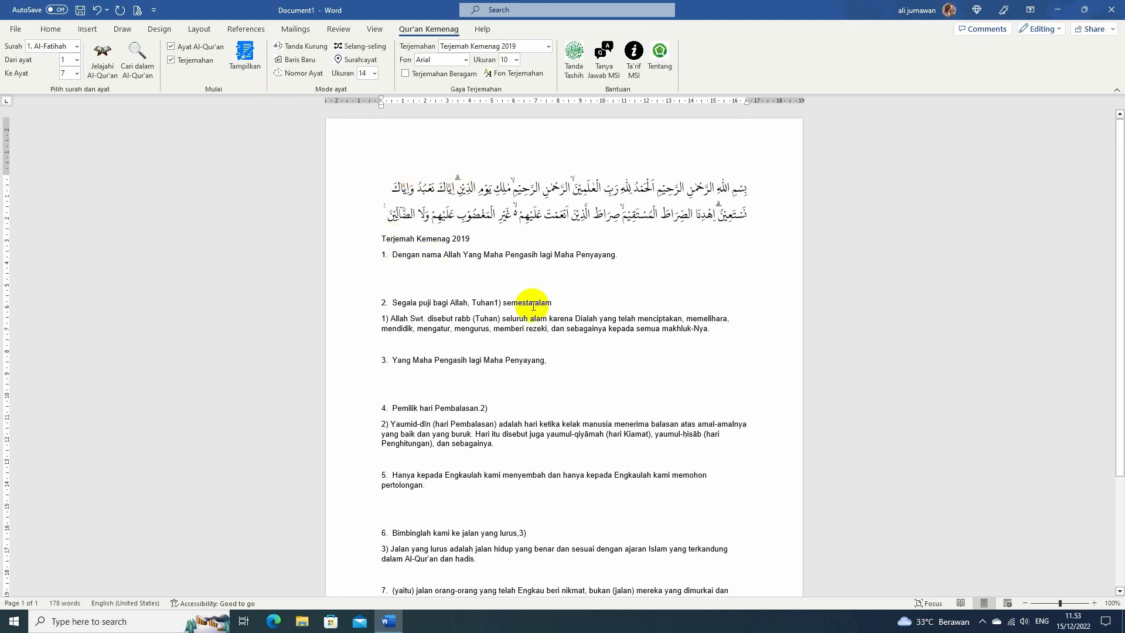
click(549, 46)
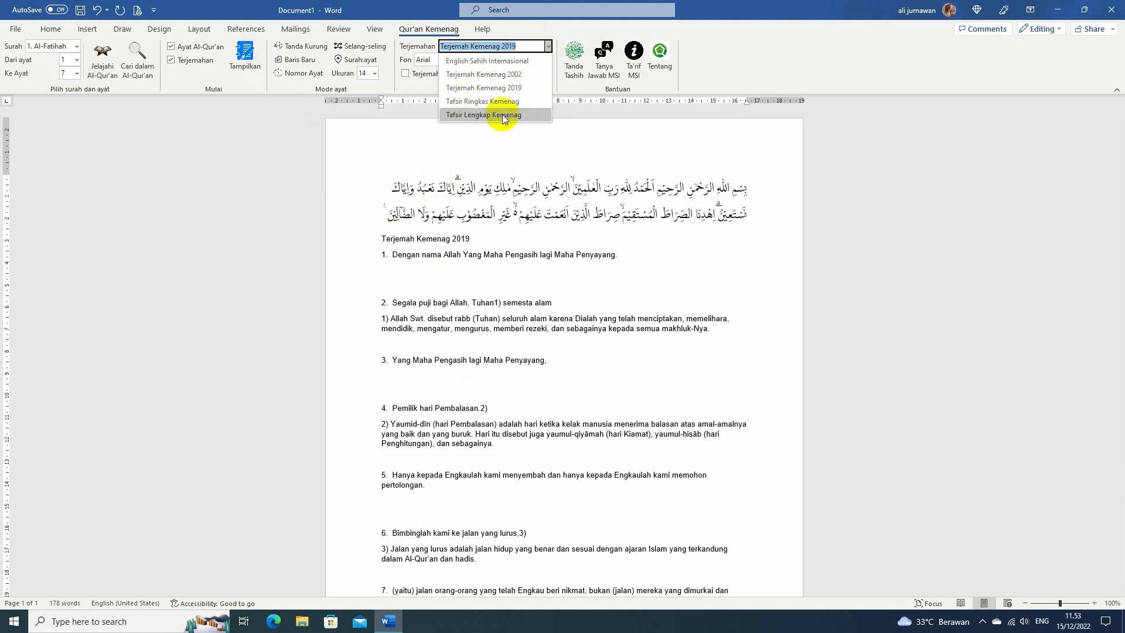
click(433, 261)
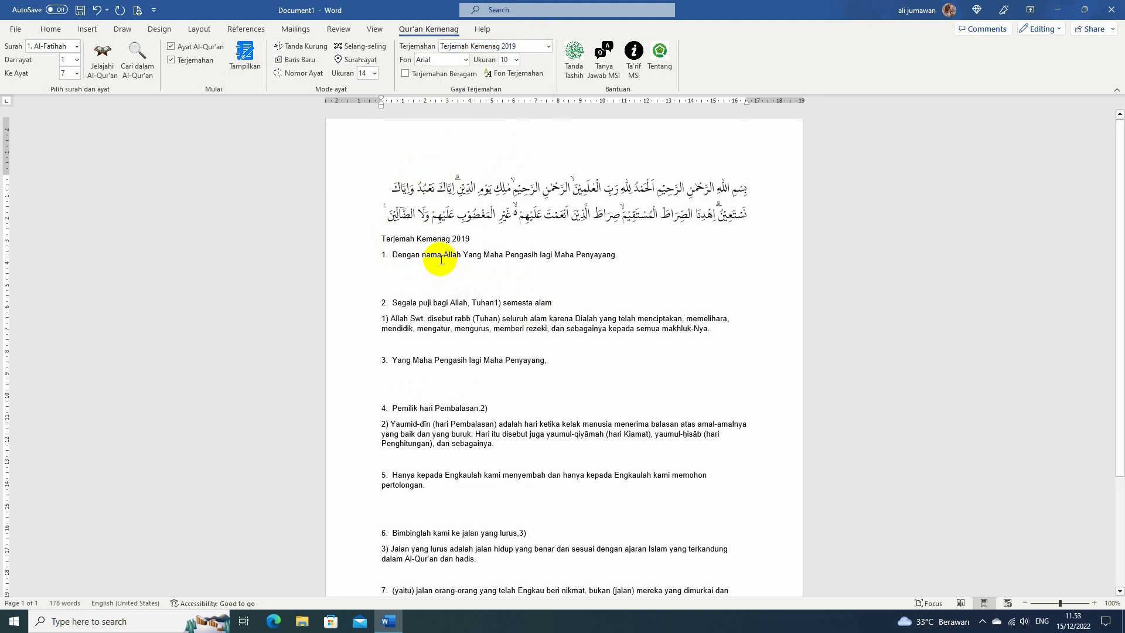
Replace the document text with the verses and the English Sahih Internasional translation
key(ctrl+a)
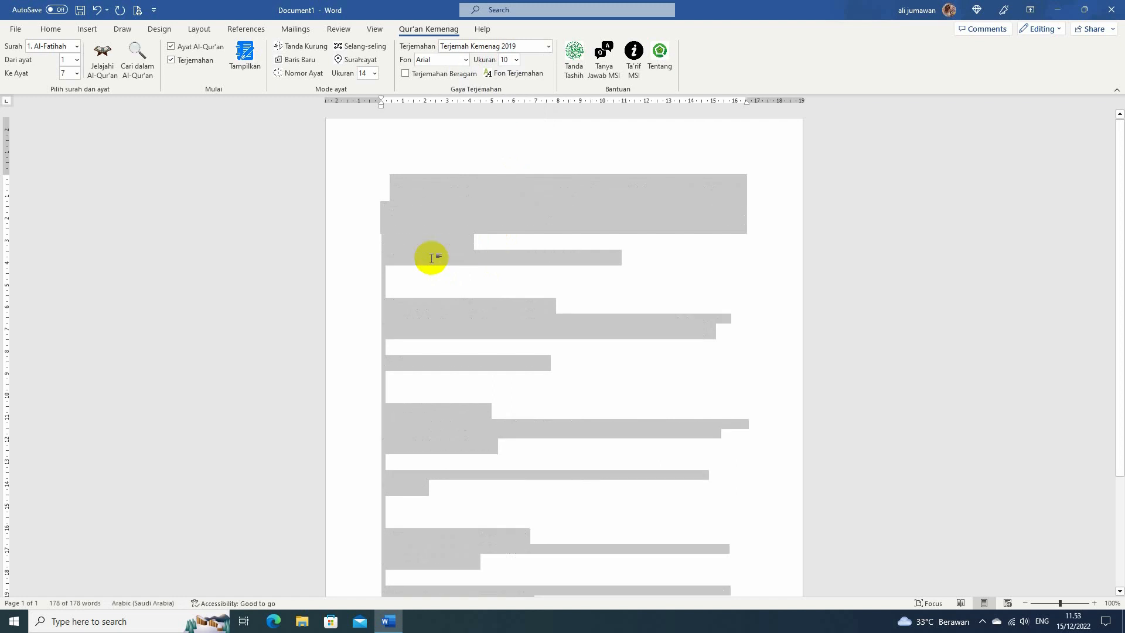
key(Delete)
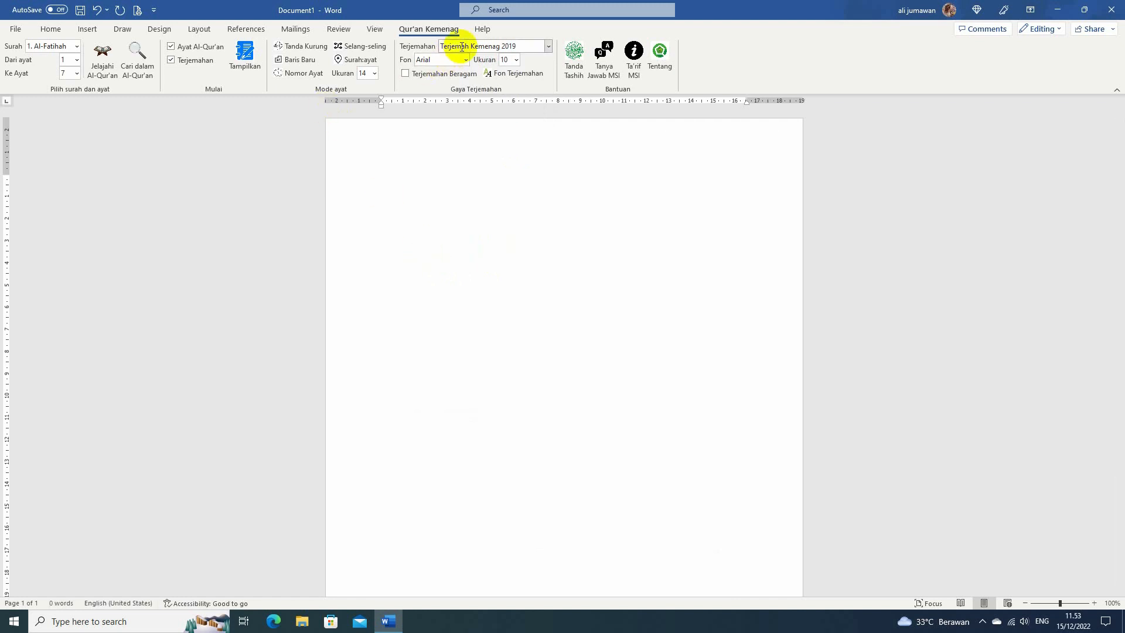
click(550, 48)
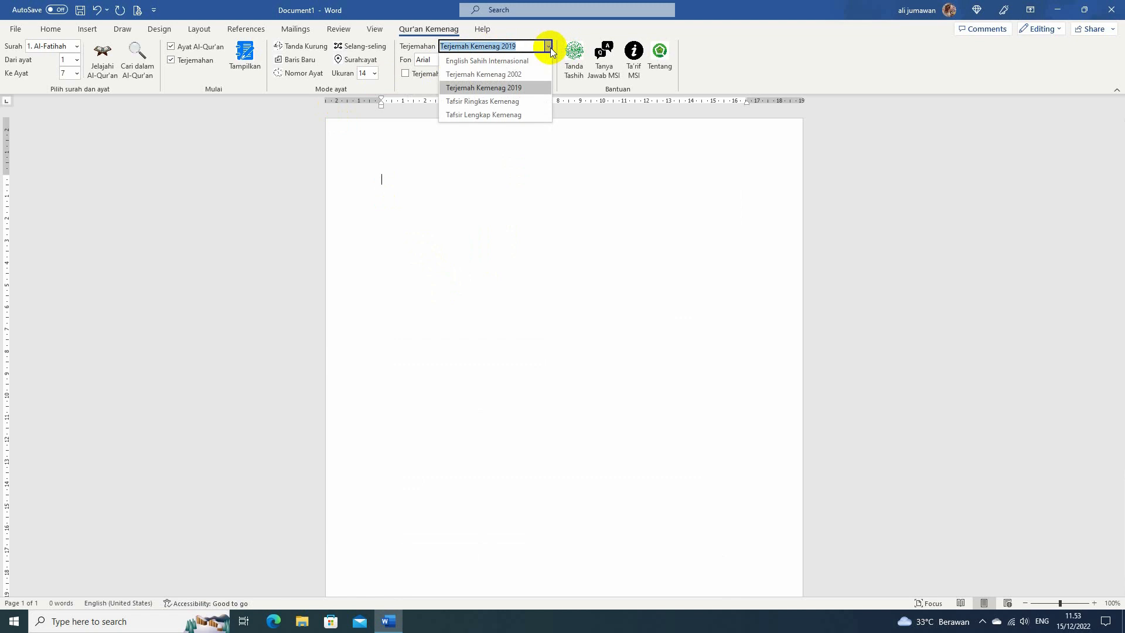
click(511, 62)
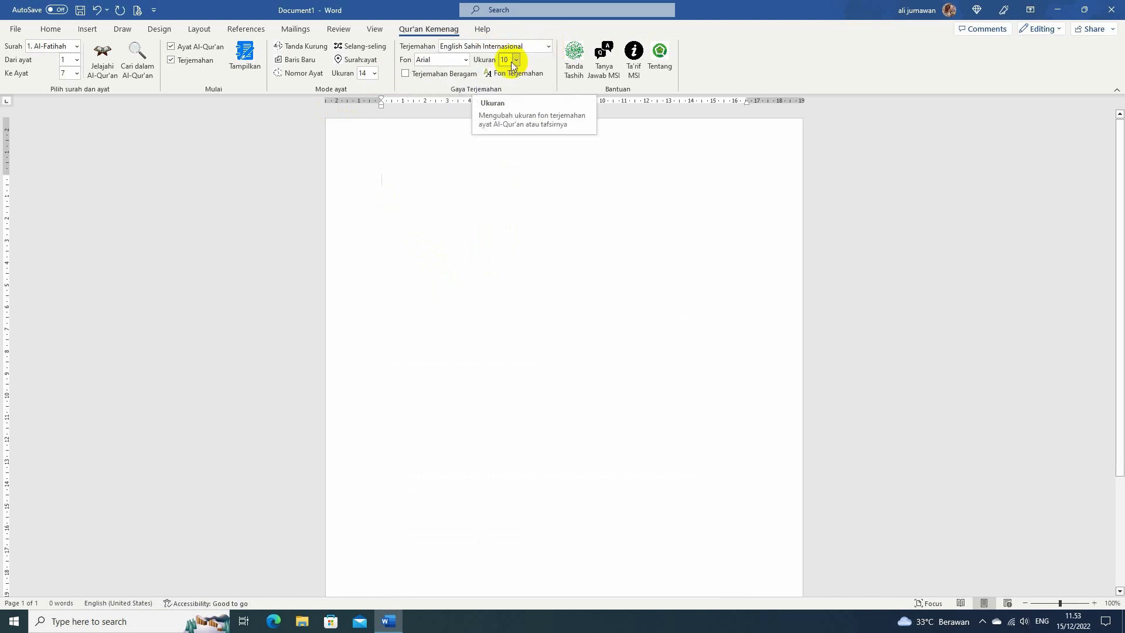
click(246, 53)
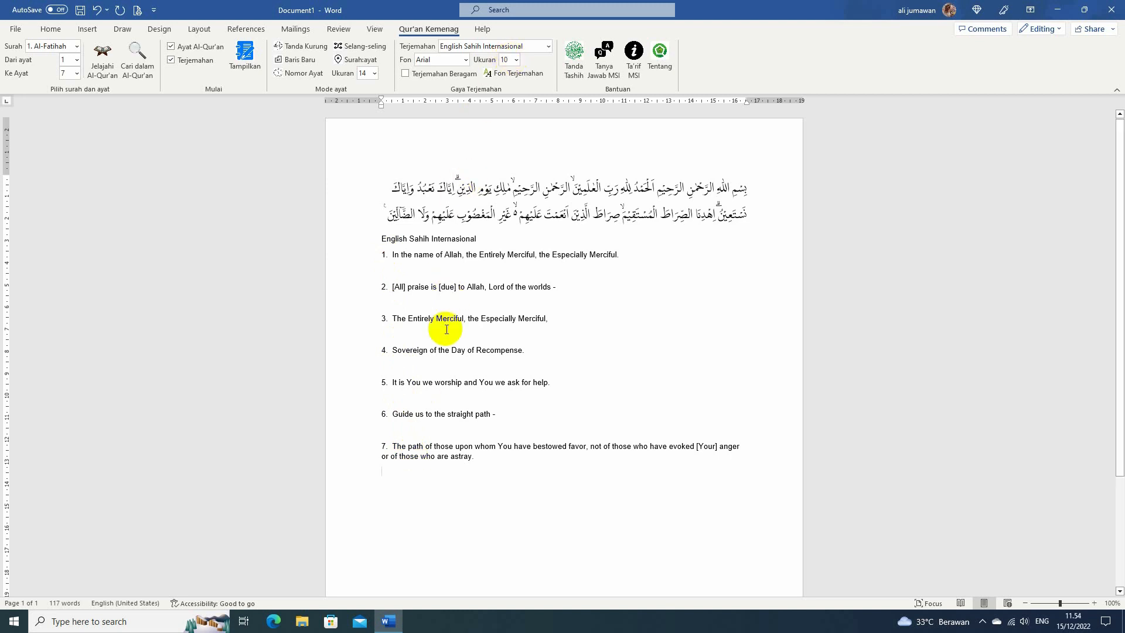
Replace the document text with the verses and the Terjemah Kemenag 2002 translation, and highlight the translation's heading
key(ctrl+a)
key(Delete)
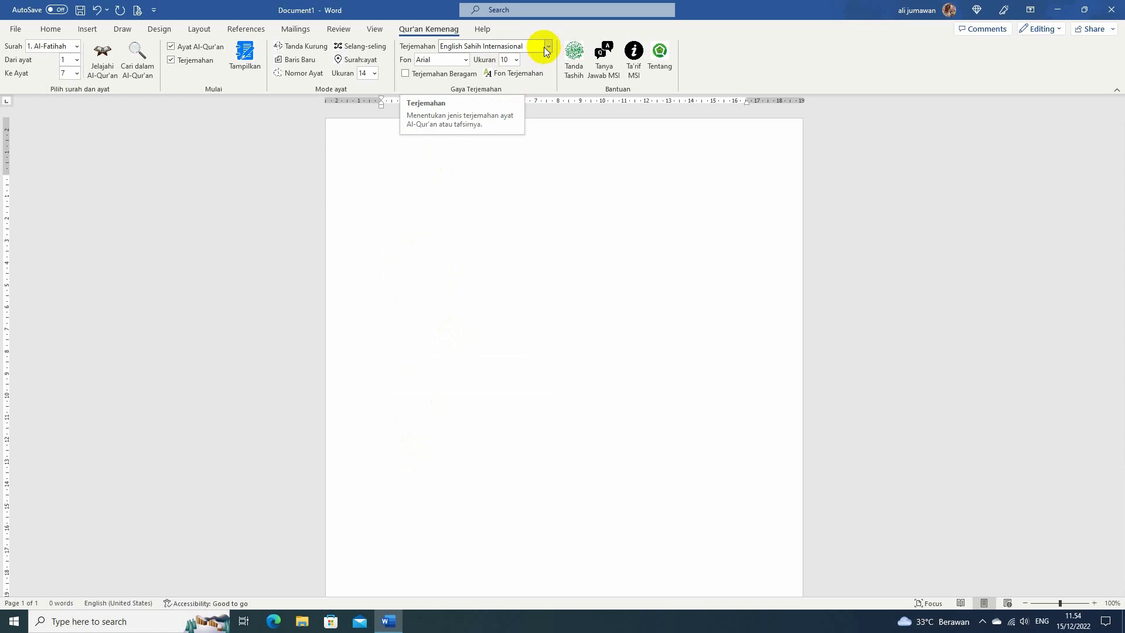
click(547, 46)
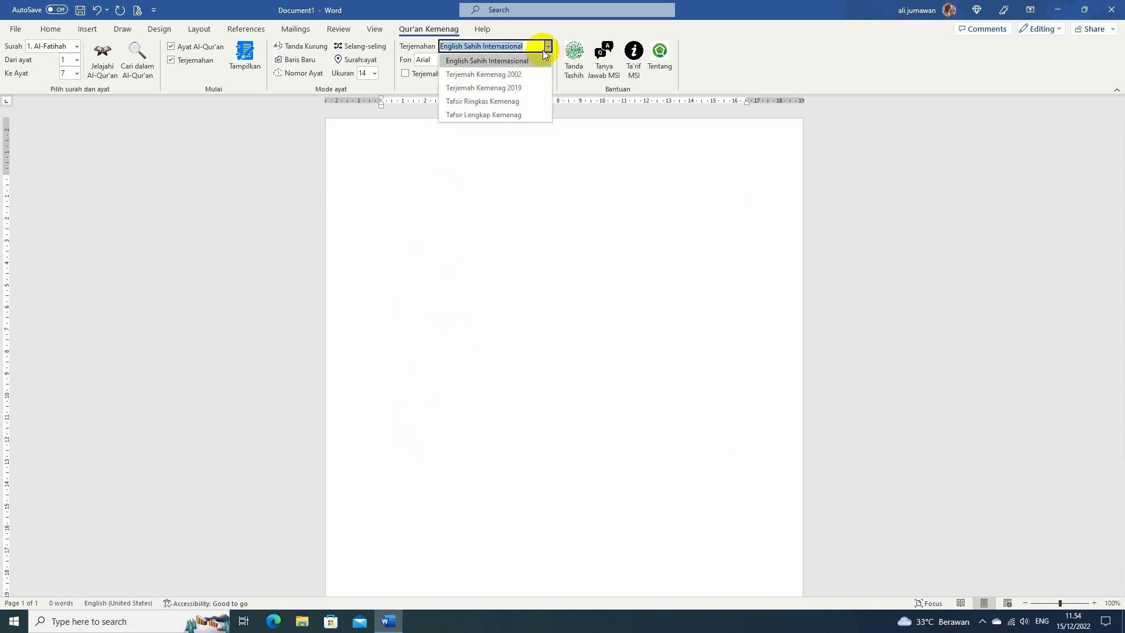
click(515, 75)
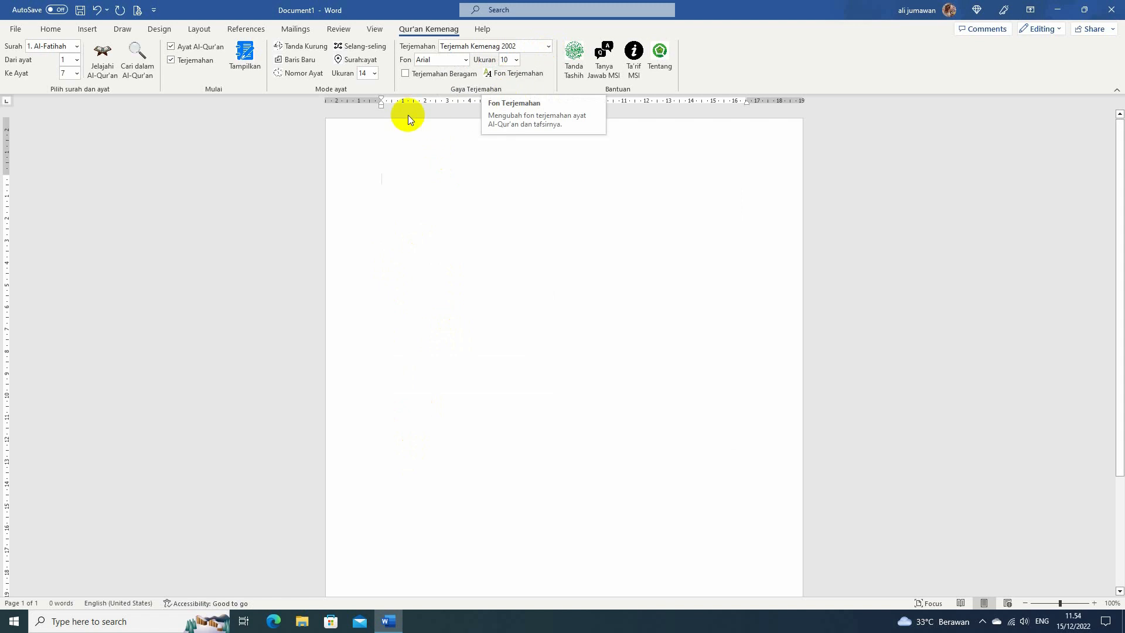
click(245, 54)
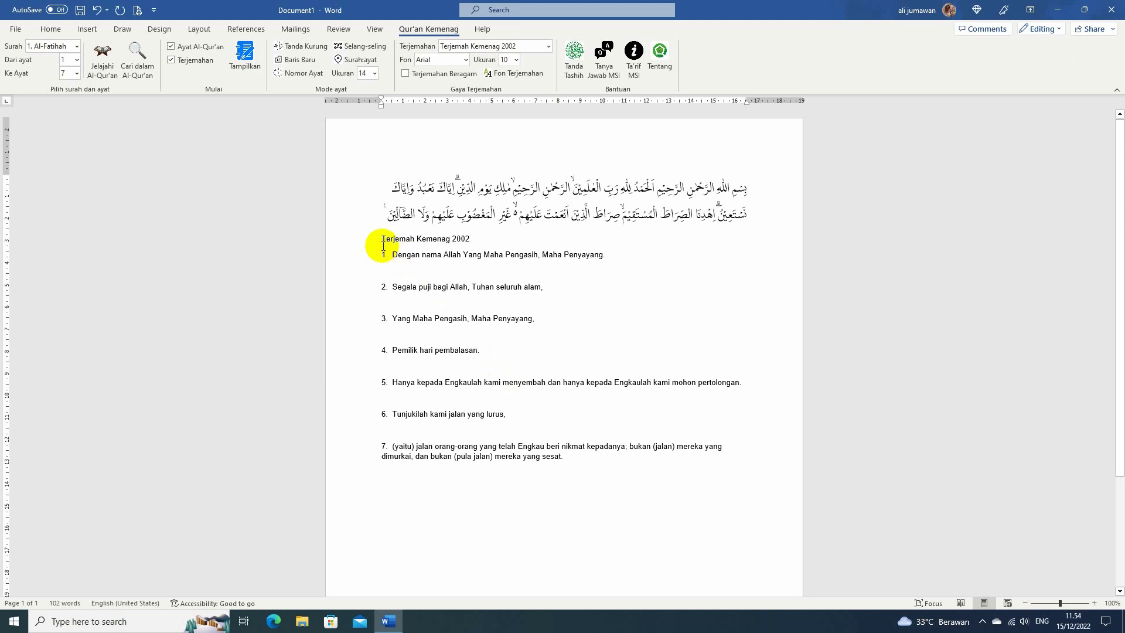
drag(378, 240, 477, 245)
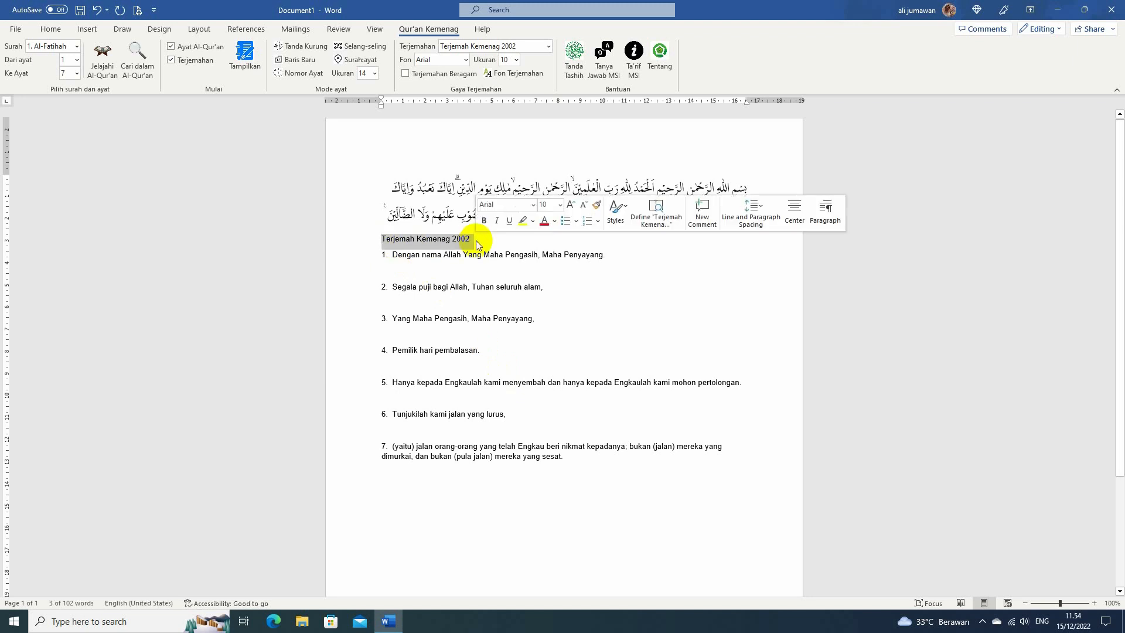
click(476, 241)
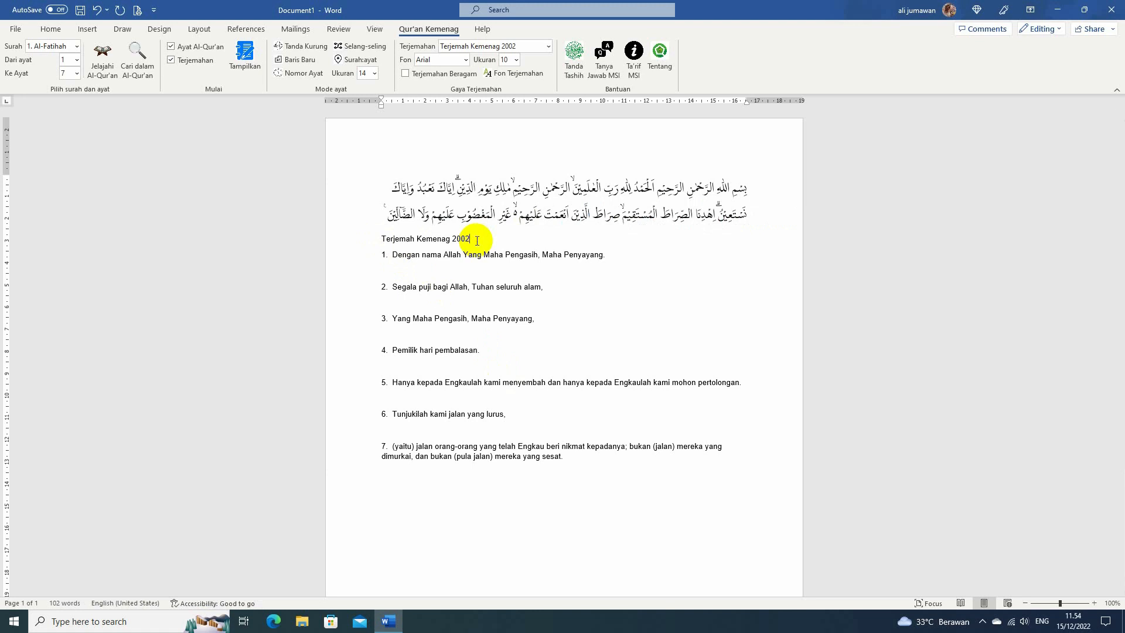
Review the available translation and tafsir choices, keeping Terjemah Kemenag 2002 selected
click(542, 47)
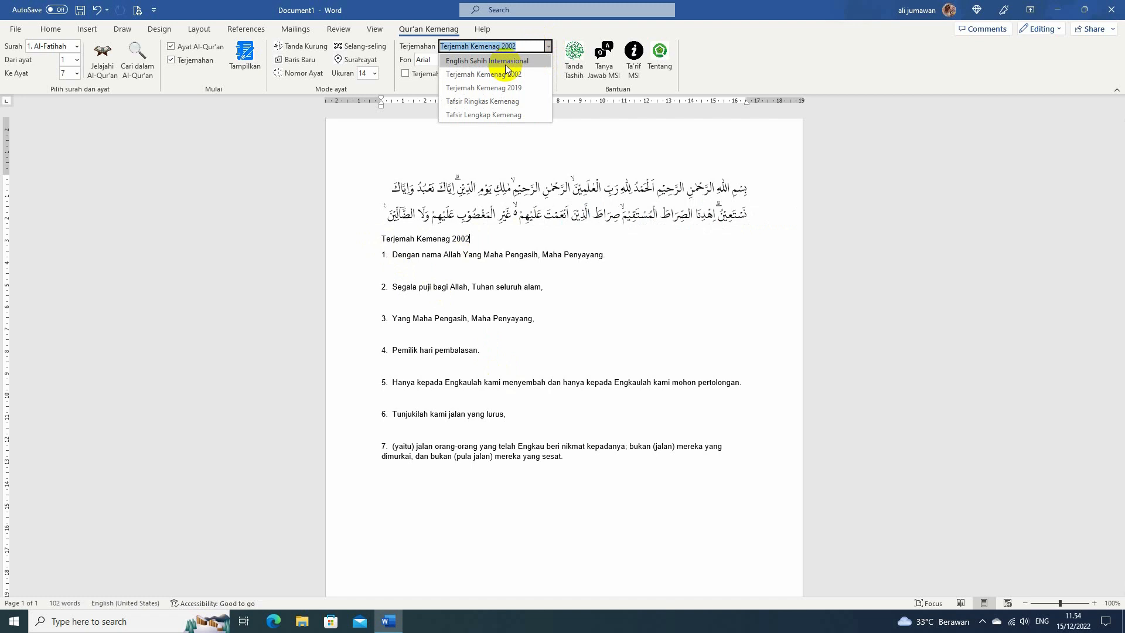
click(520, 245)
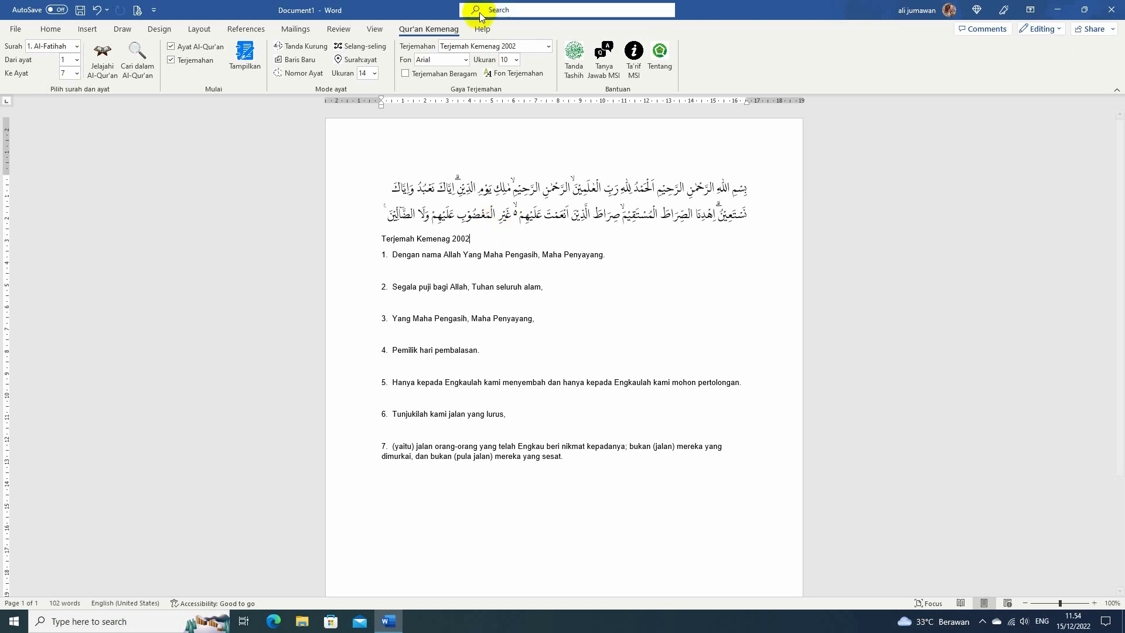
click(550, 46)
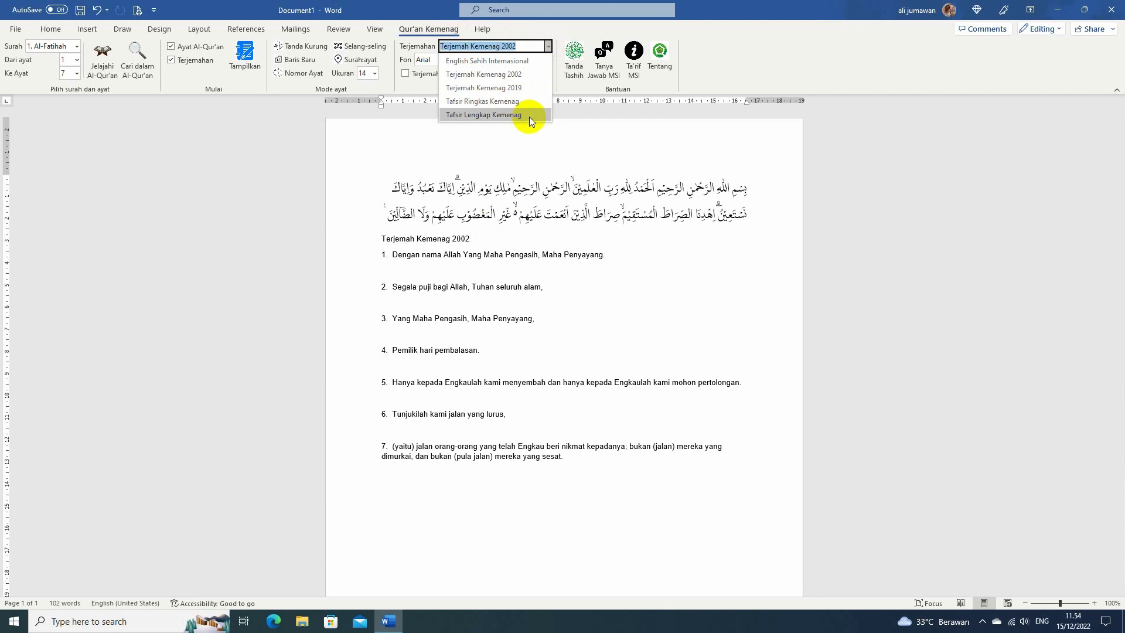
click(496, 221)
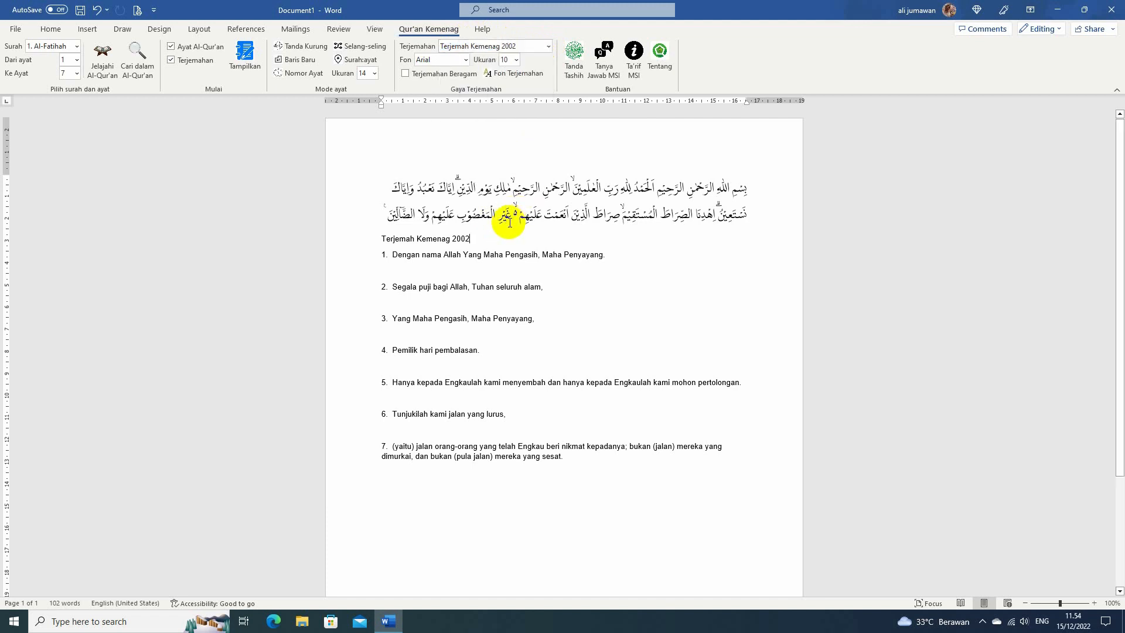
Replace the document text with the Al-Fatihah verses and the Tafsir Ringkas Kemenag commentary, and look over the inserted commentary
key(ctrl+a)
key(Delete)
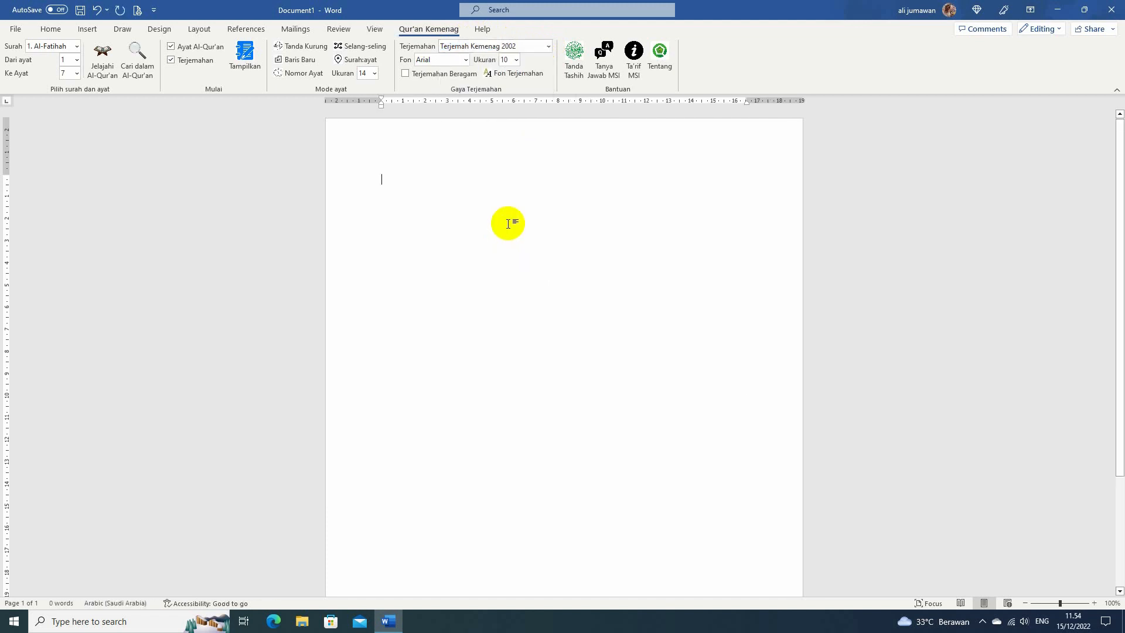
click(548, 45)
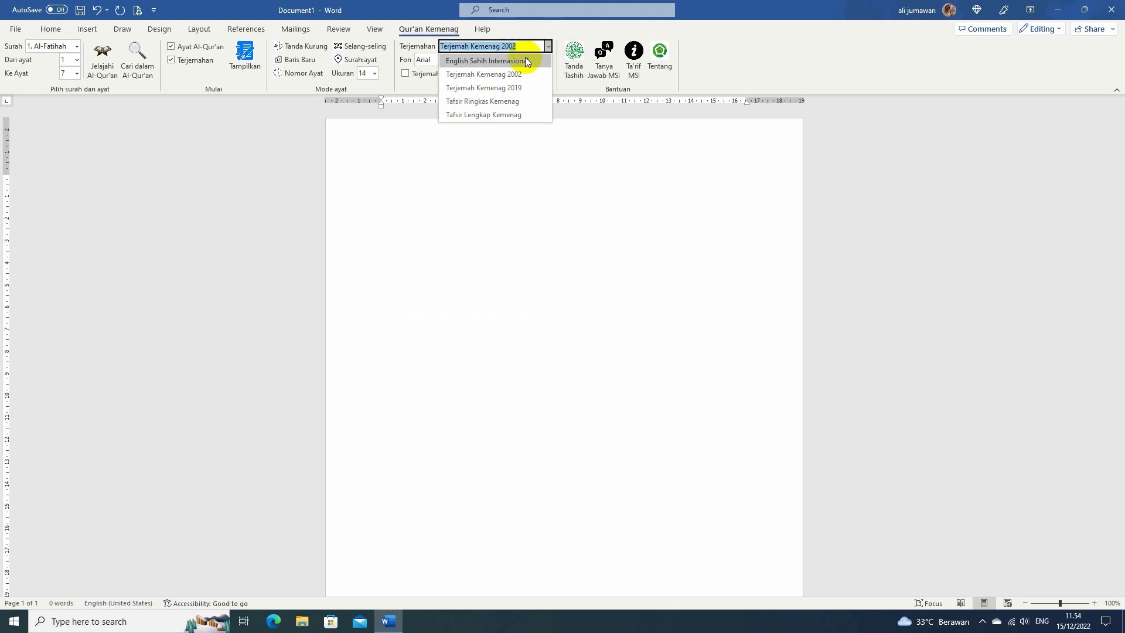
click(510, 101)
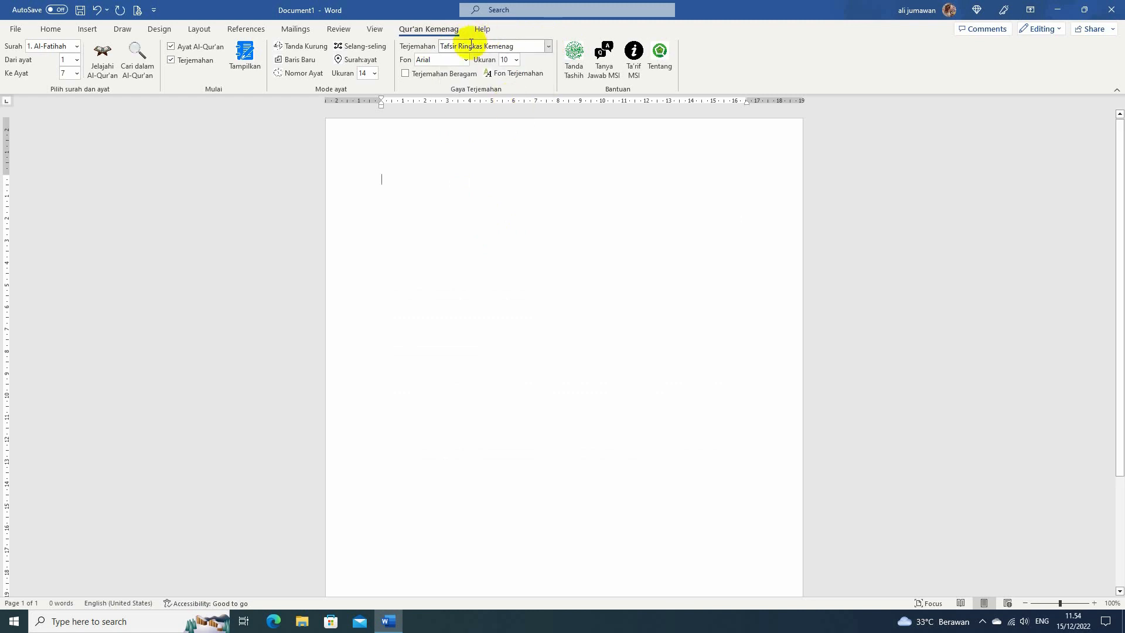
click(245, 53)
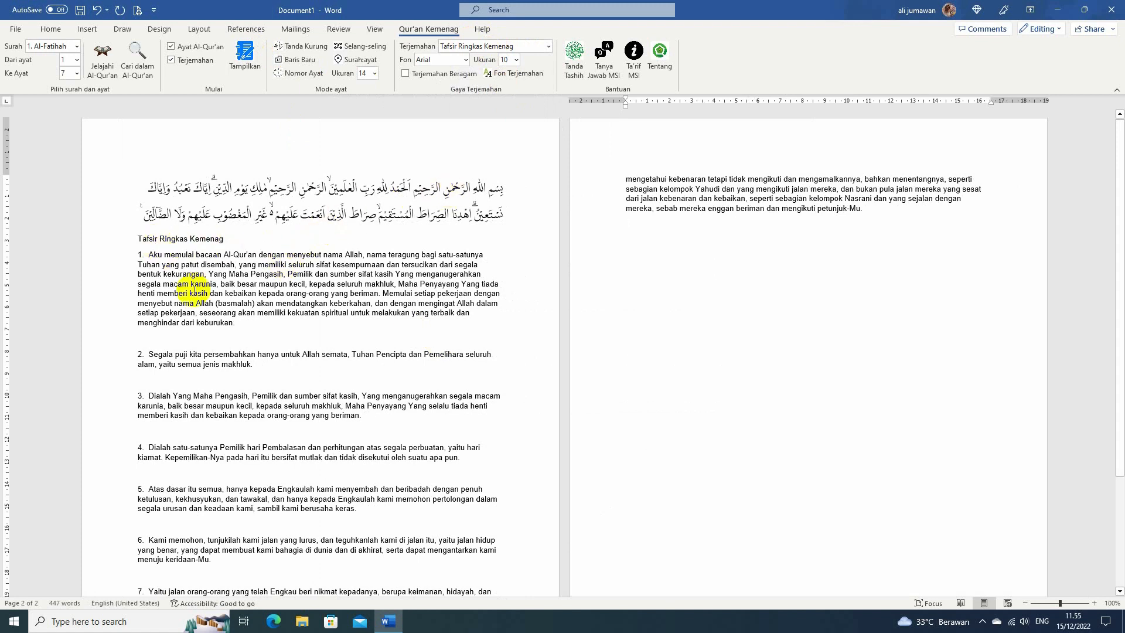
scroll(230, 425, down, 2)
scroll(231, 424, down, 6)
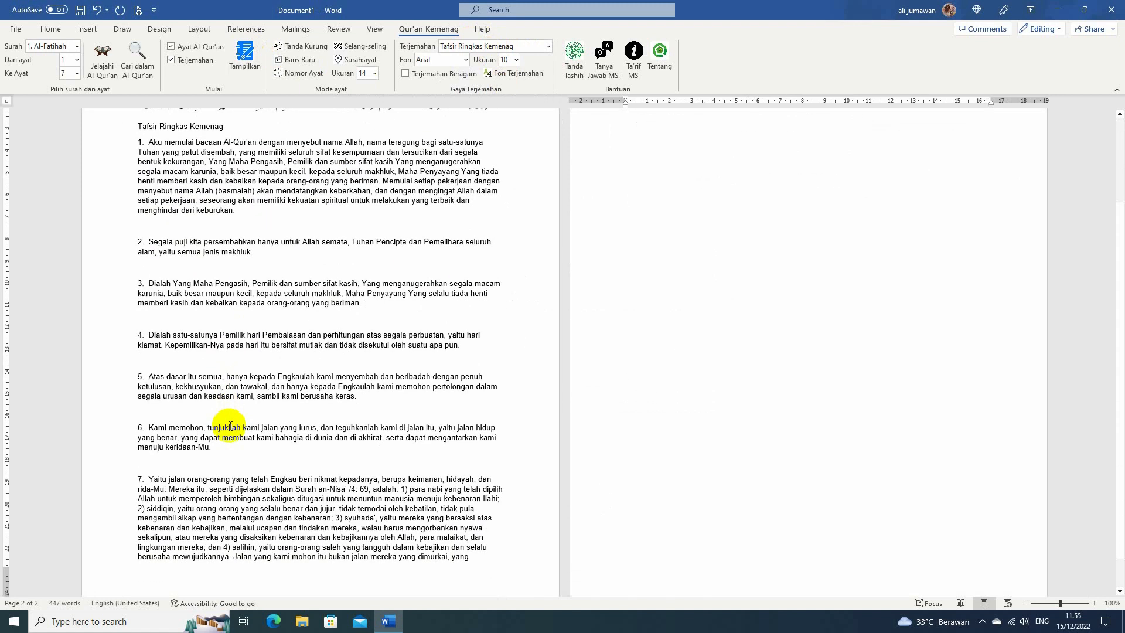
scroll(223, 482, up, 5)
scroll(559, 314, up, 3)
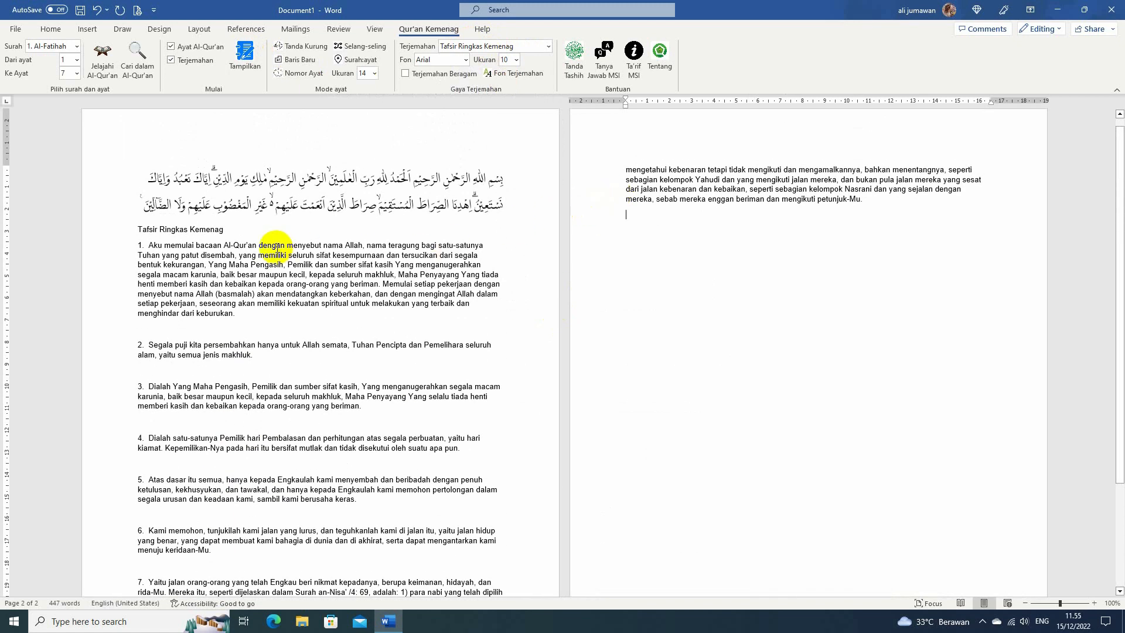
Replace the document text with the Al-Fatihah verses and the Tafsir Lengkap Kemenag commentary
key(ctrl+a)
key(Delete)
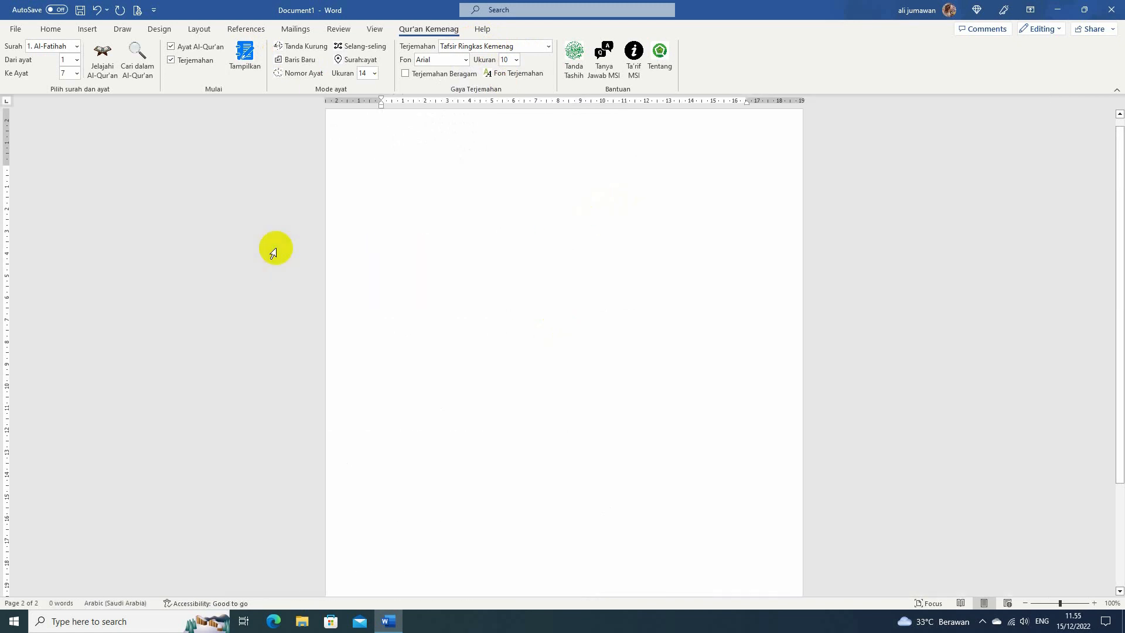
click(538, 45)
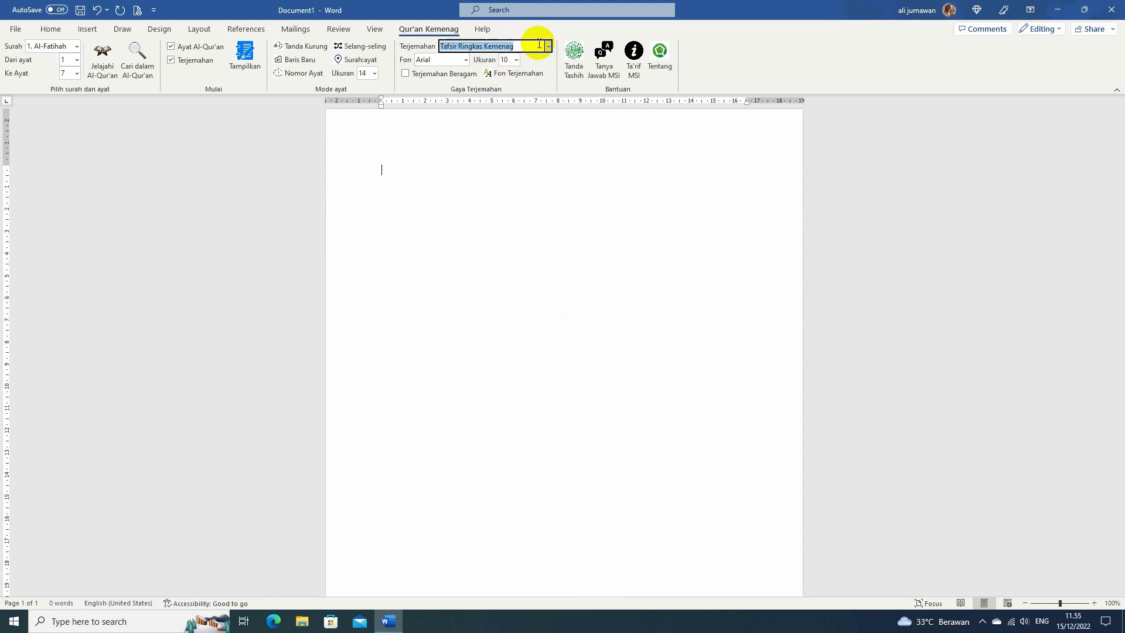
click(545, 46)
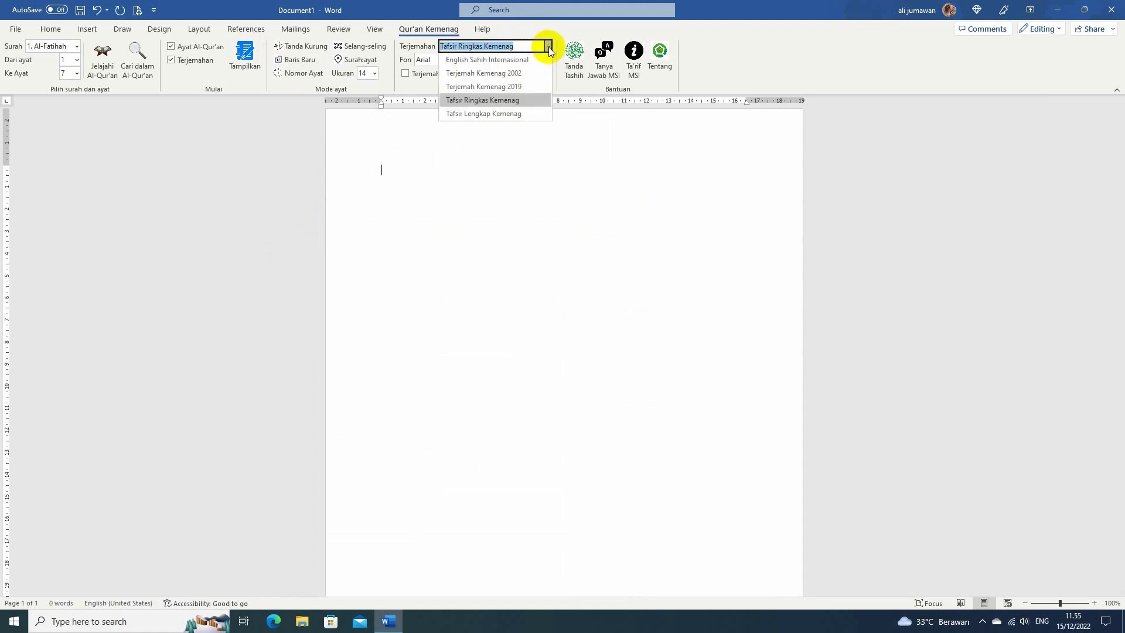
click(506, 118)
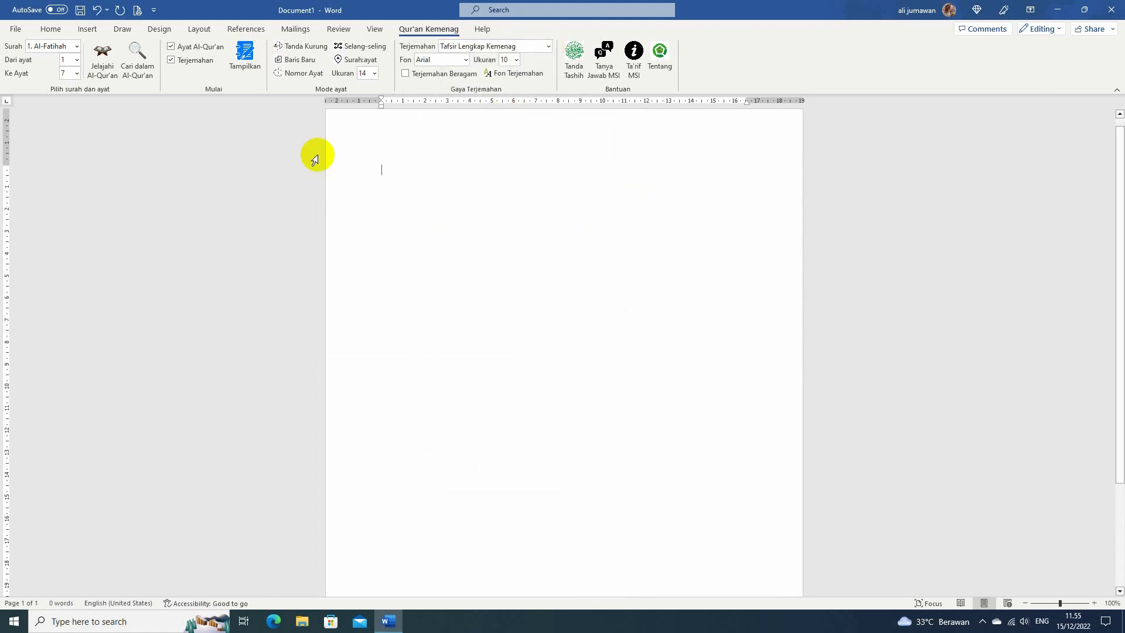
click(245, 57)
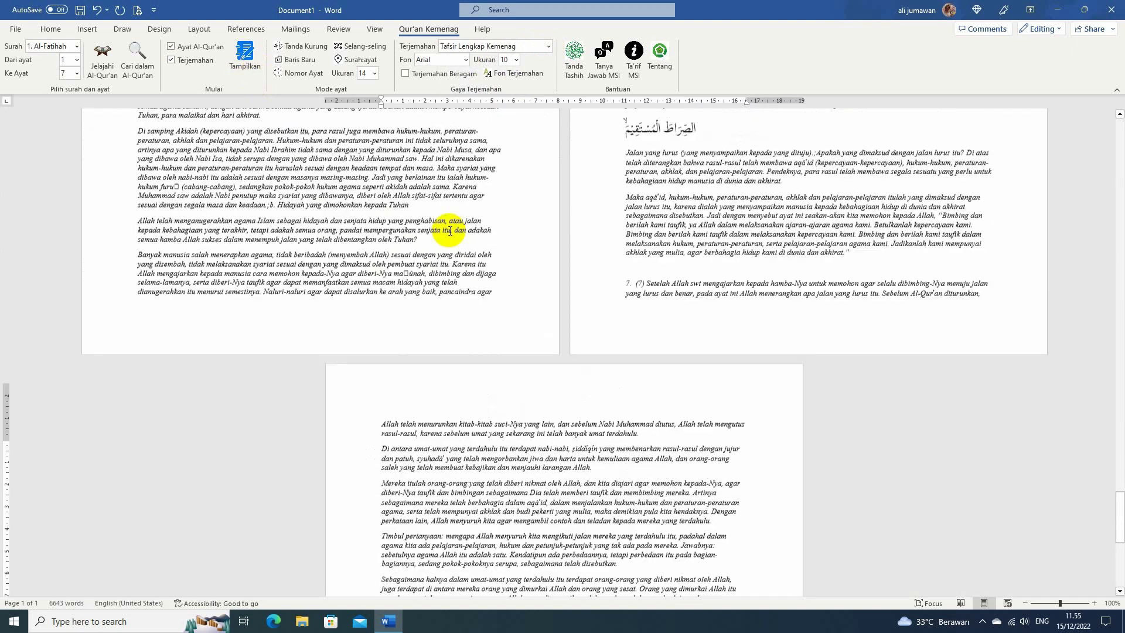
Examine the full Tafsir Lengkap Kemenag commentary from its first page to its last, and return to the document's beginning
scroll(450, 231, up, 15)
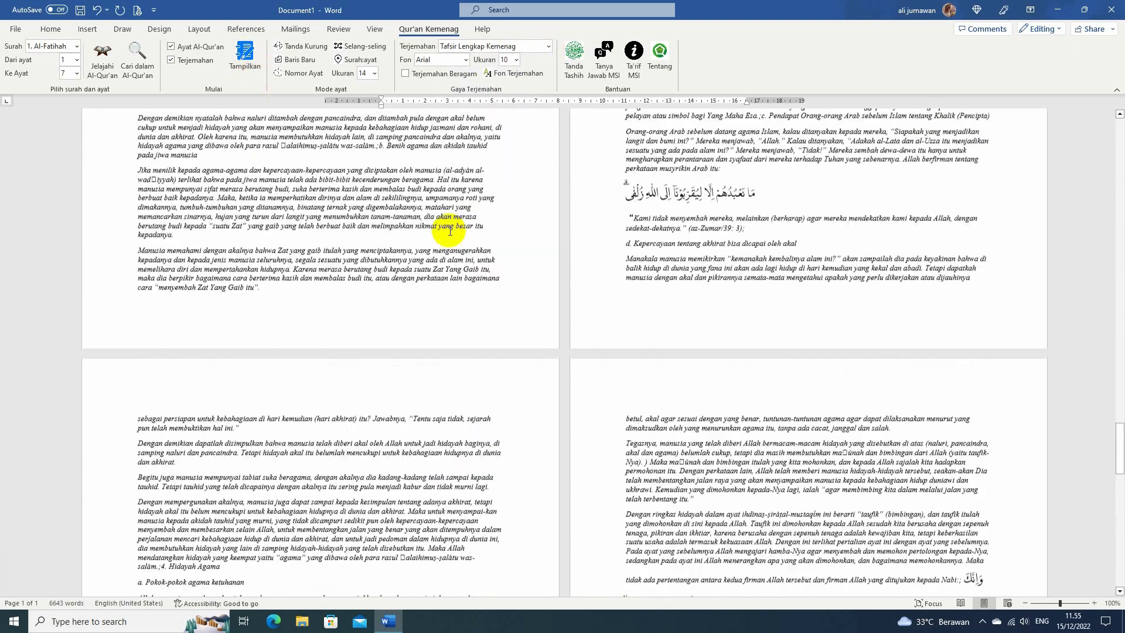
scroll(450, 230, up, 15)
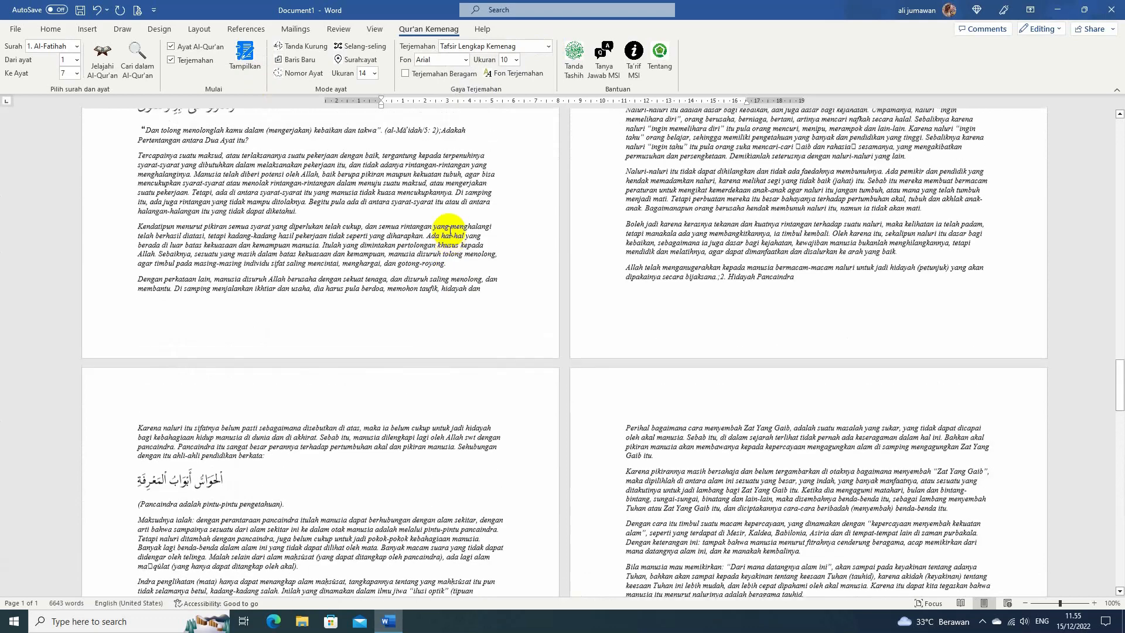
scroll(450, 230, up, 5)
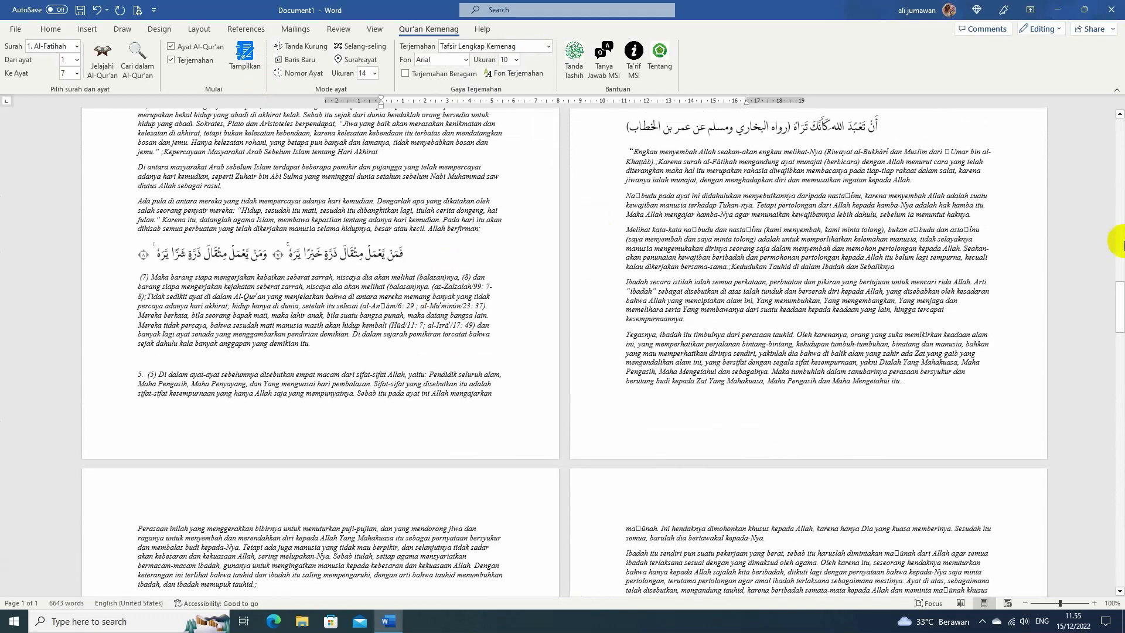
drag(1118, 296, 1120, 119)
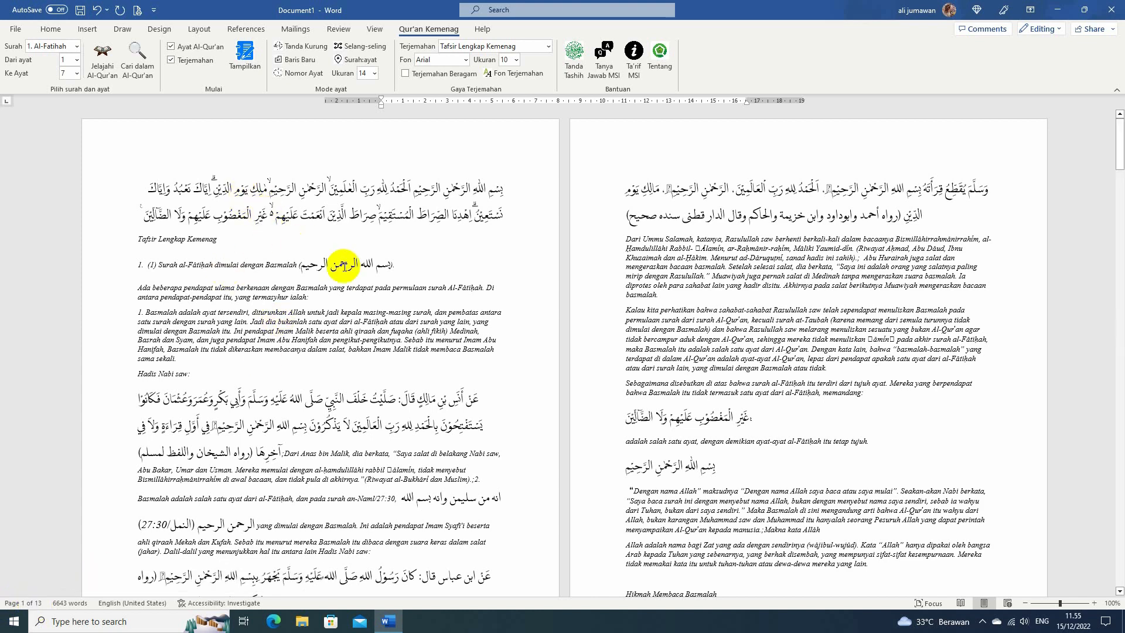
click(246, 186)
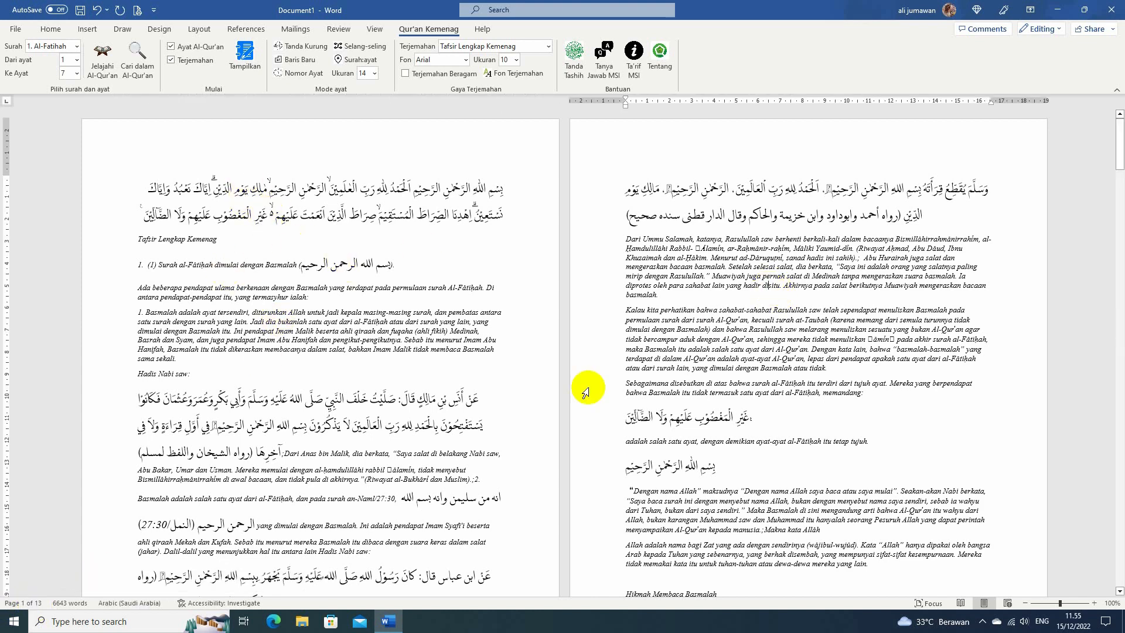
scroll(514, 316, down, 7)
scroll(459, 460, down, 10)
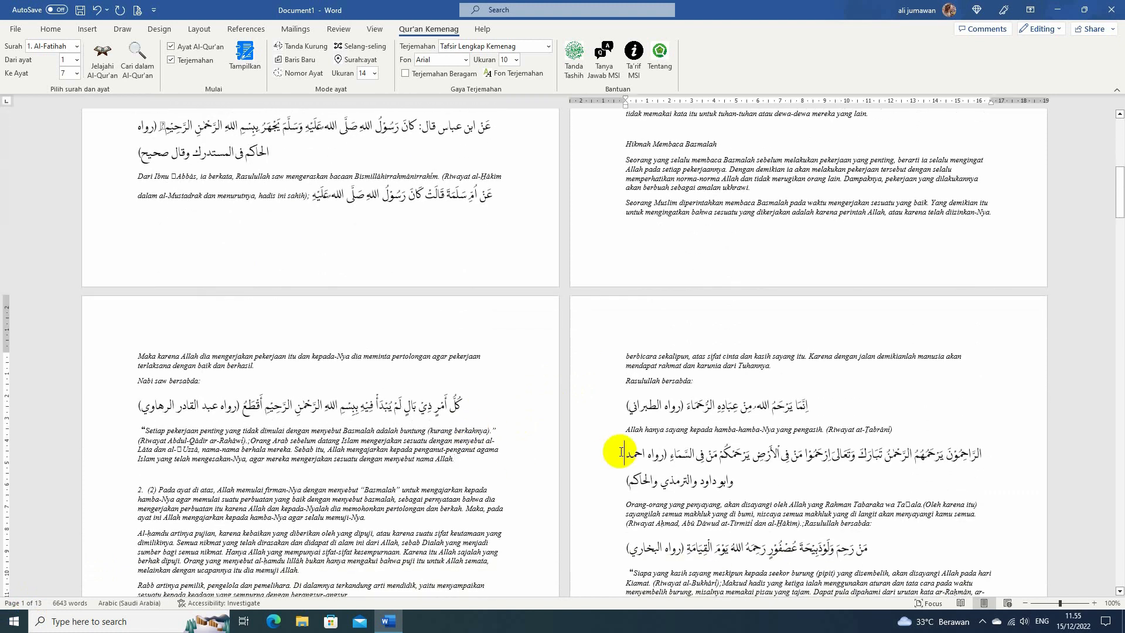
scroll(448, 485, down, 10)
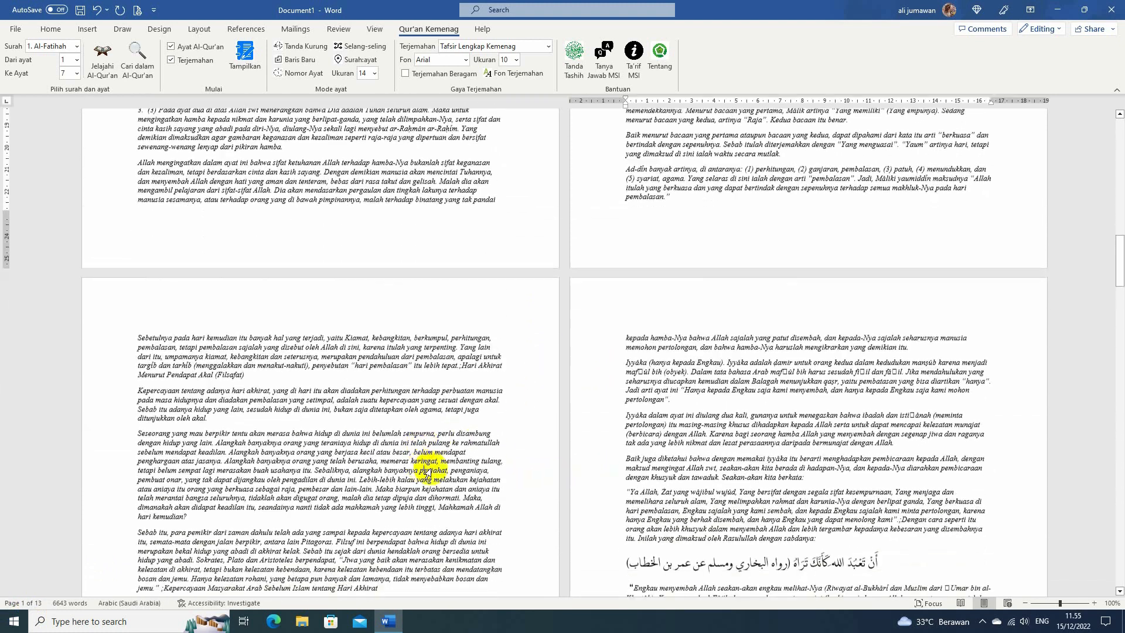
scroll(442, 514, down, 1)
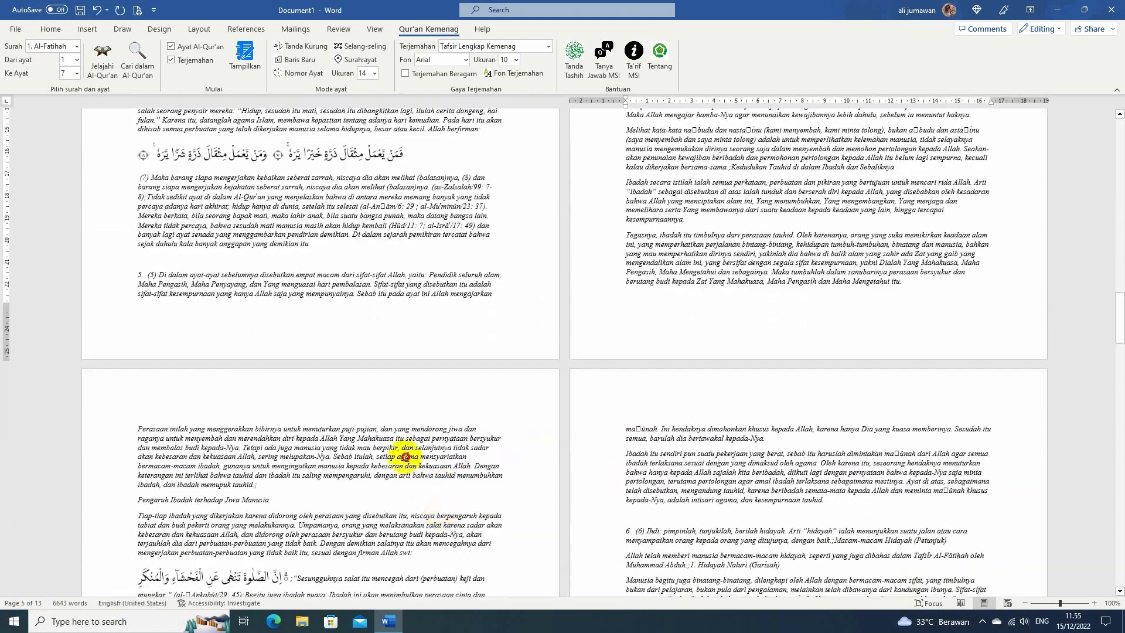
click(405, 456)
click(592, 463)
click(612, 492)
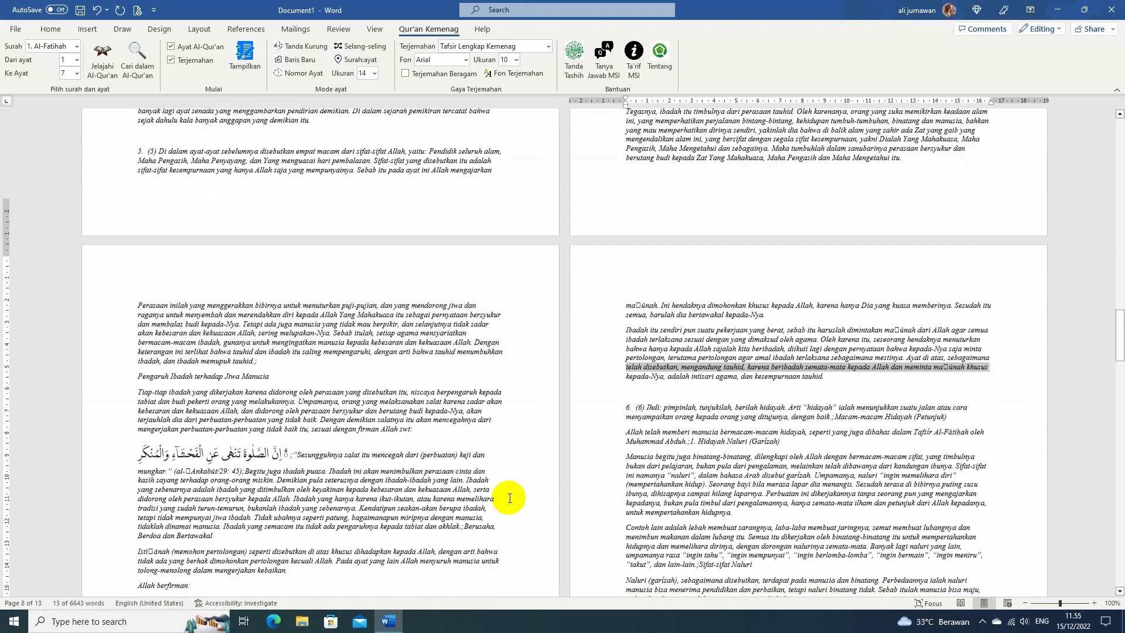
scroll(510, 565, down, 10)
click(403, 483)
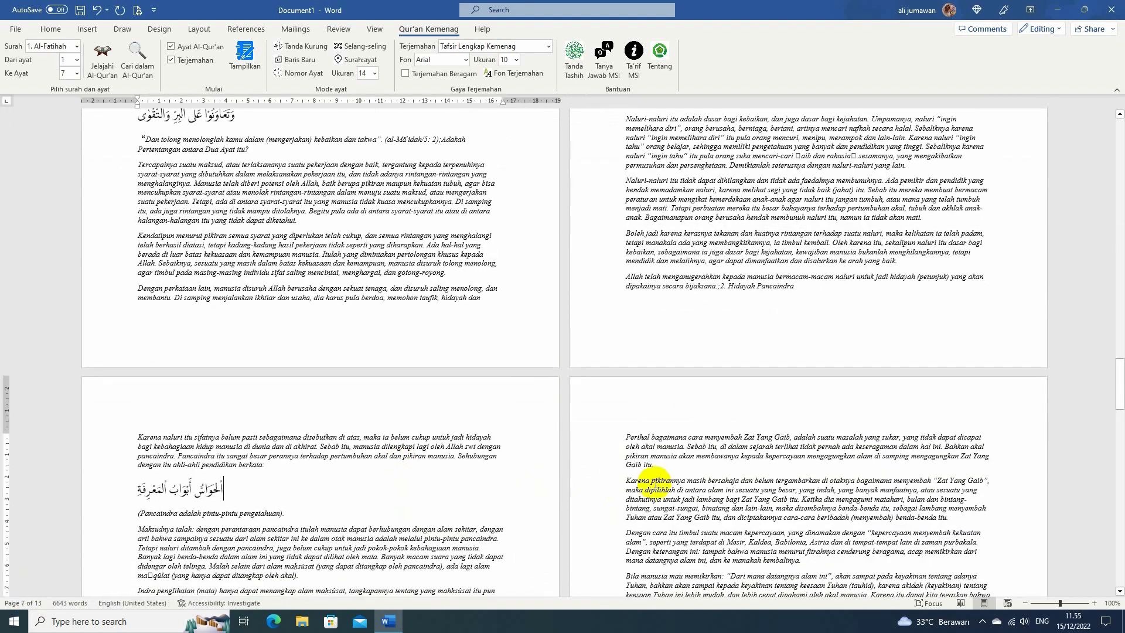
click(680, 486)
scroll(437, 544, down, 12)
scroll(404, 550, down, 8)
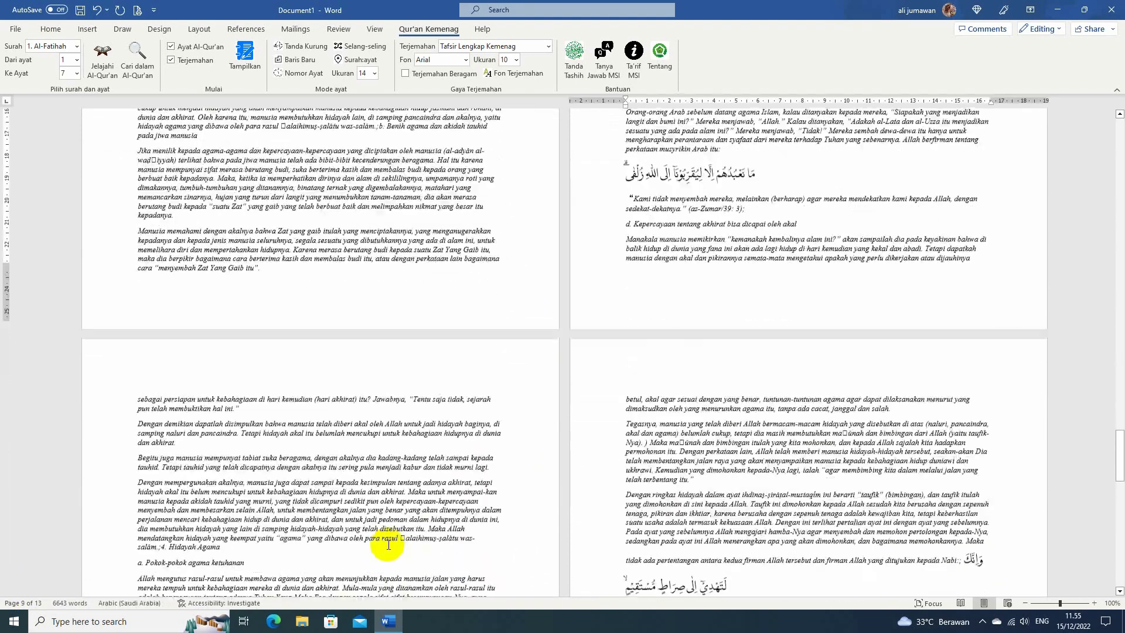
click(407, 458)
click(697, 451)
scroll(449, 552, down, 20)
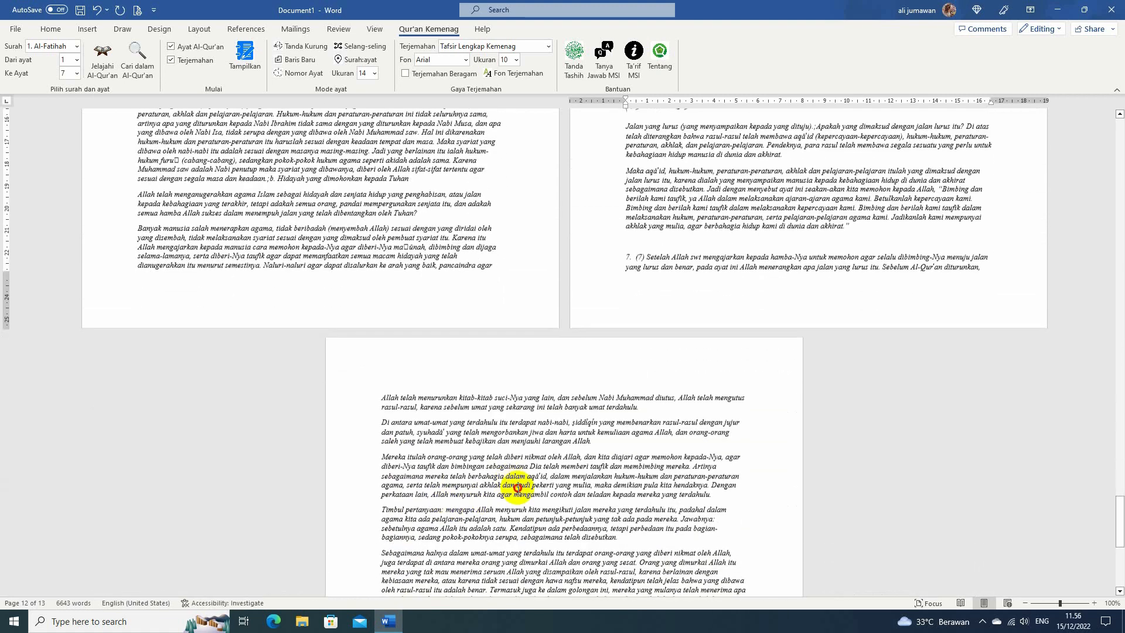
click(518, 487)
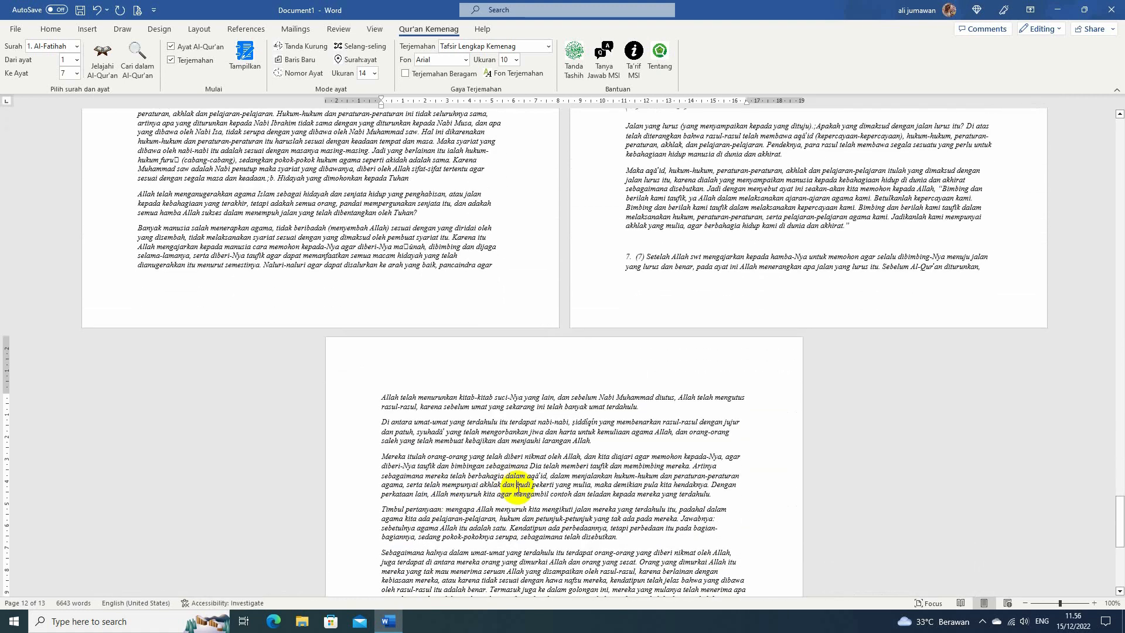
drag(1119, 540, 1120, 147)
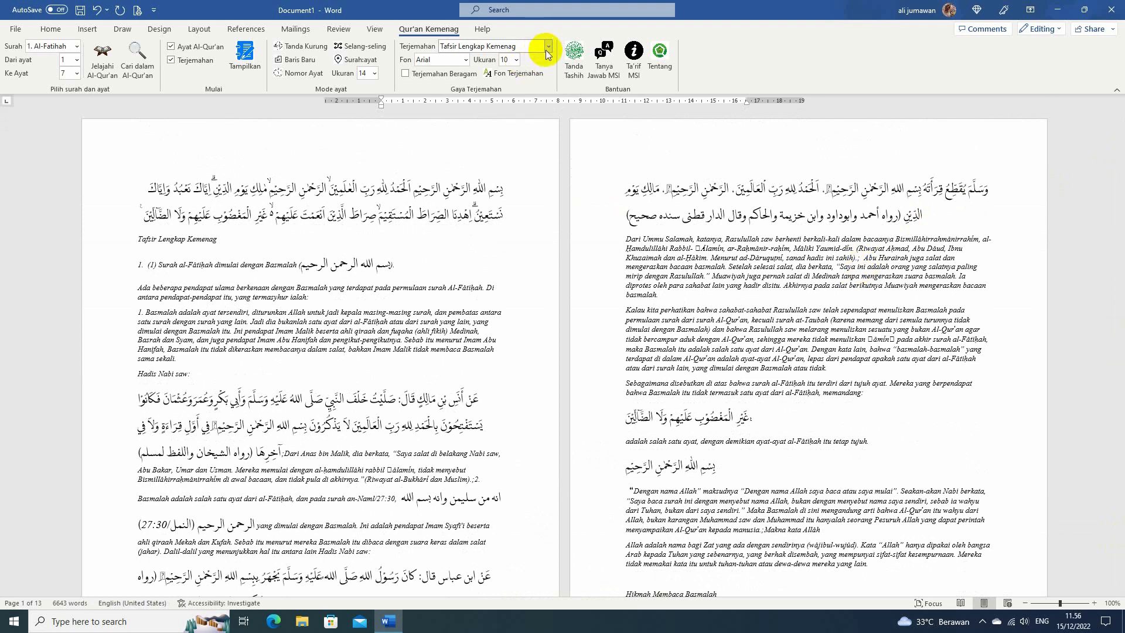
Replace the document text with the Al-Fatihah verses and the Terjemah Kemenag 2019 translation
click(446, 205)
key(ctrl+a)
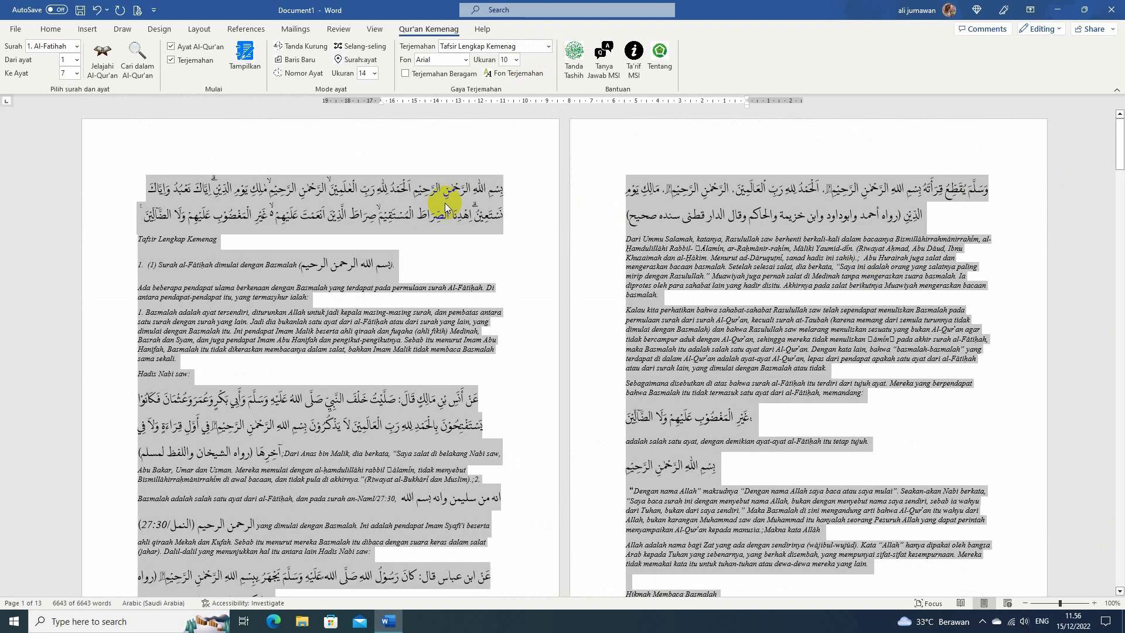
key(Delete)
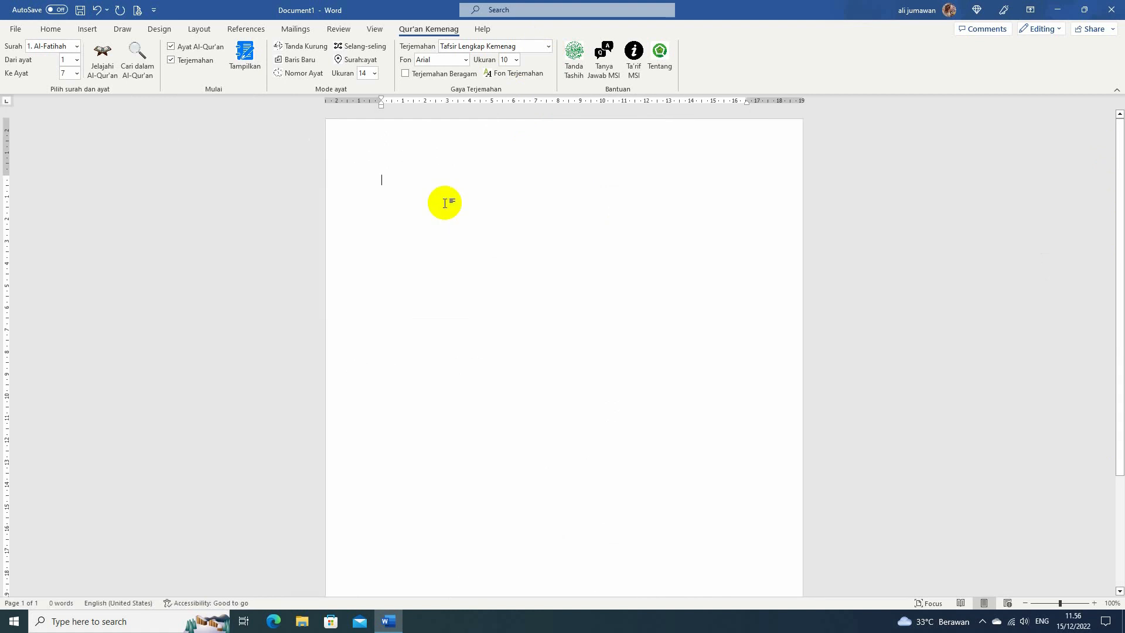
click(548, 47)
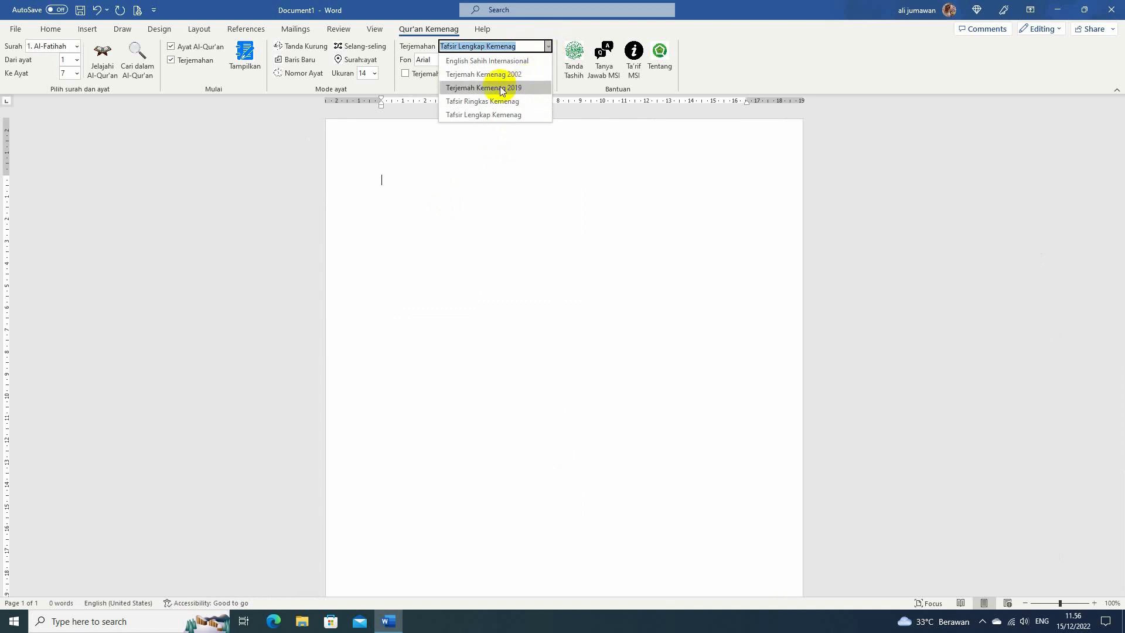
click(481, 89)
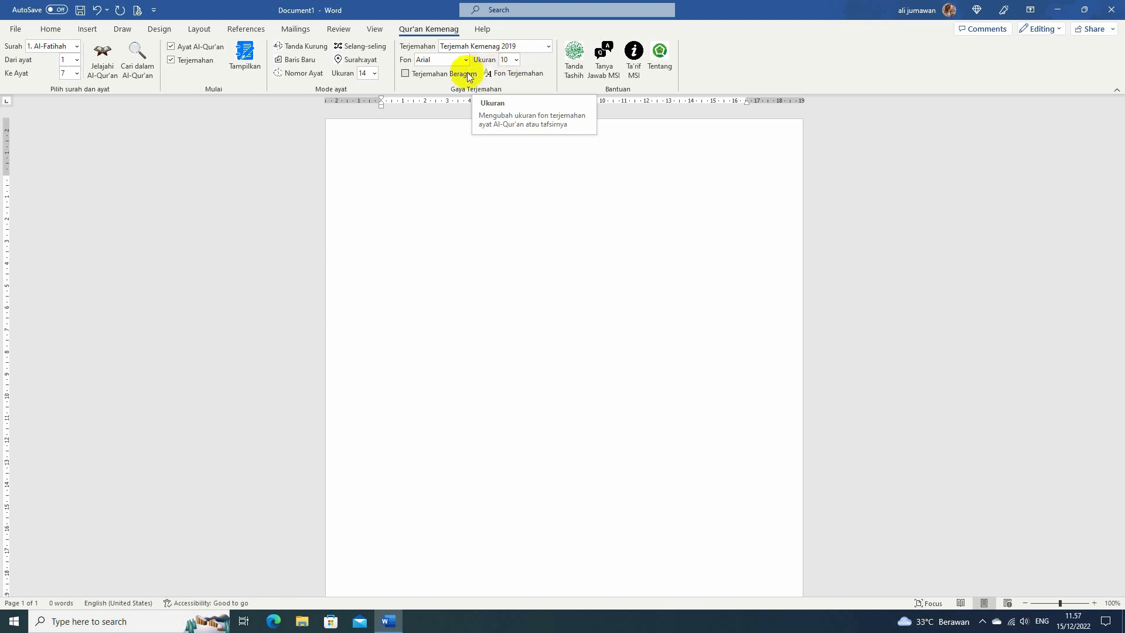
click(250, 55)
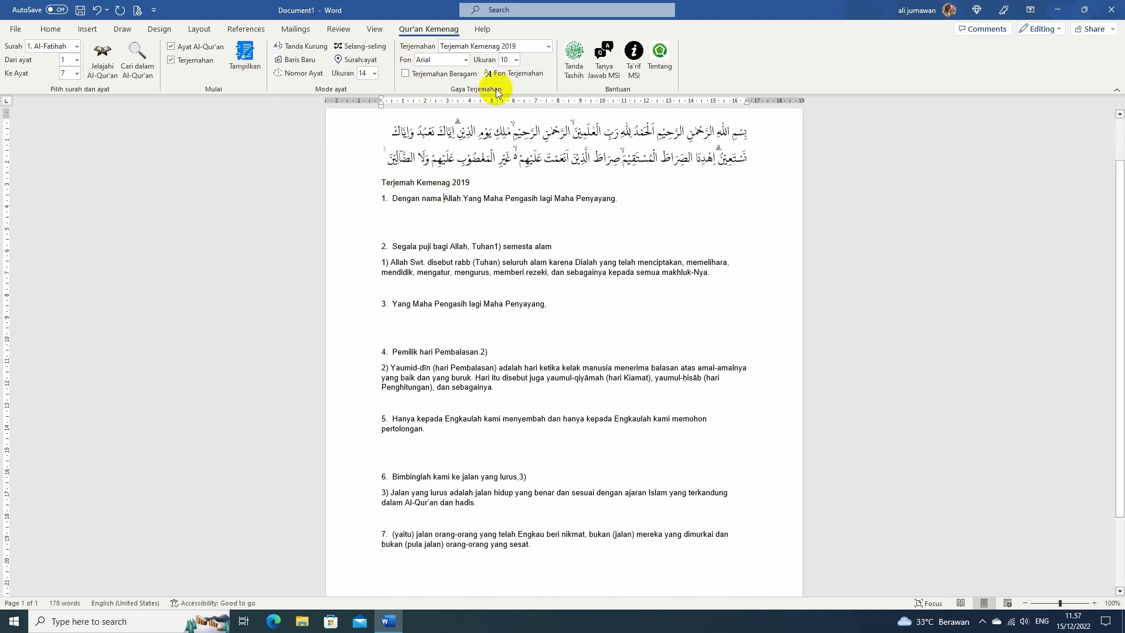
scroll(476, 198, up, 1)
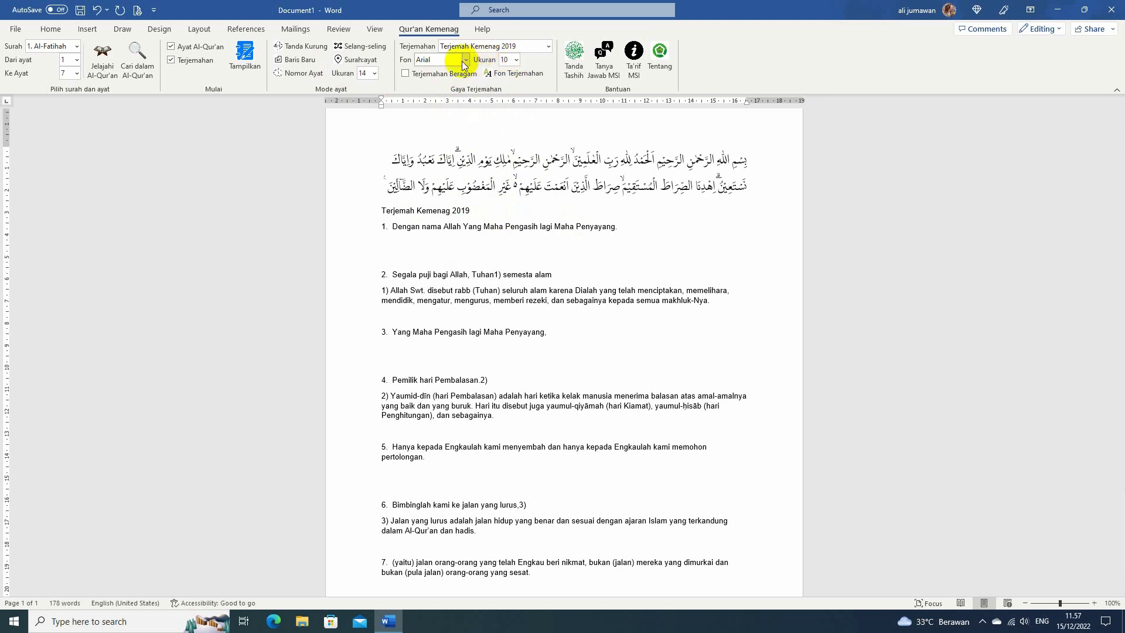
Replace the document text with the Al-Fatihah verses and the Terjemah Kemenag 2019 translation in Book Antiqua, size 14
key(ctrl+a)
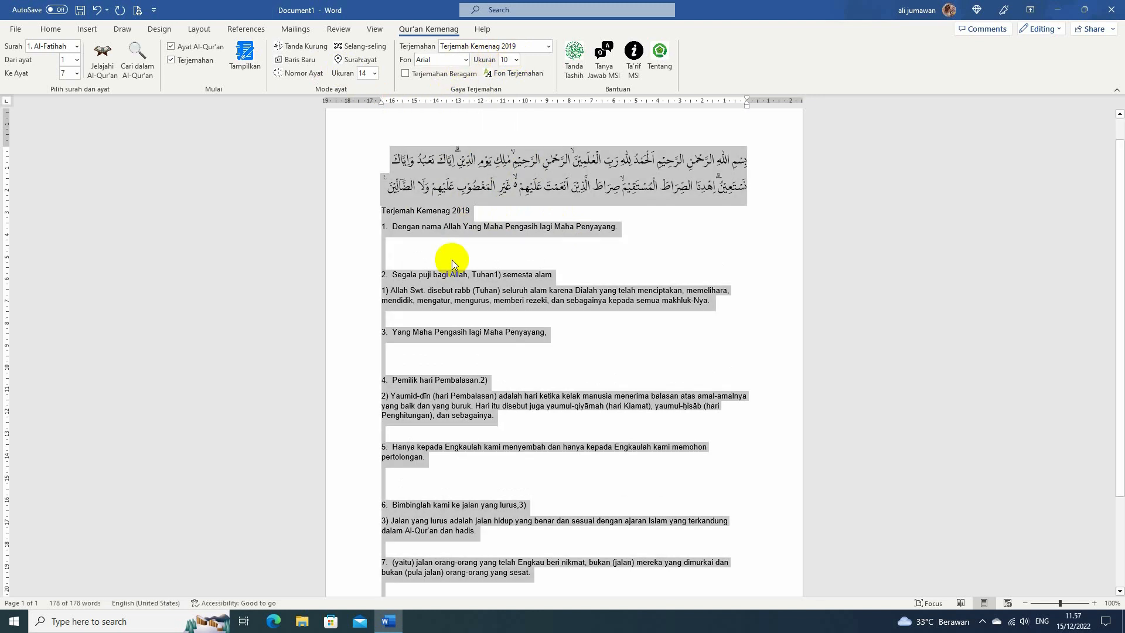
key(Delete)
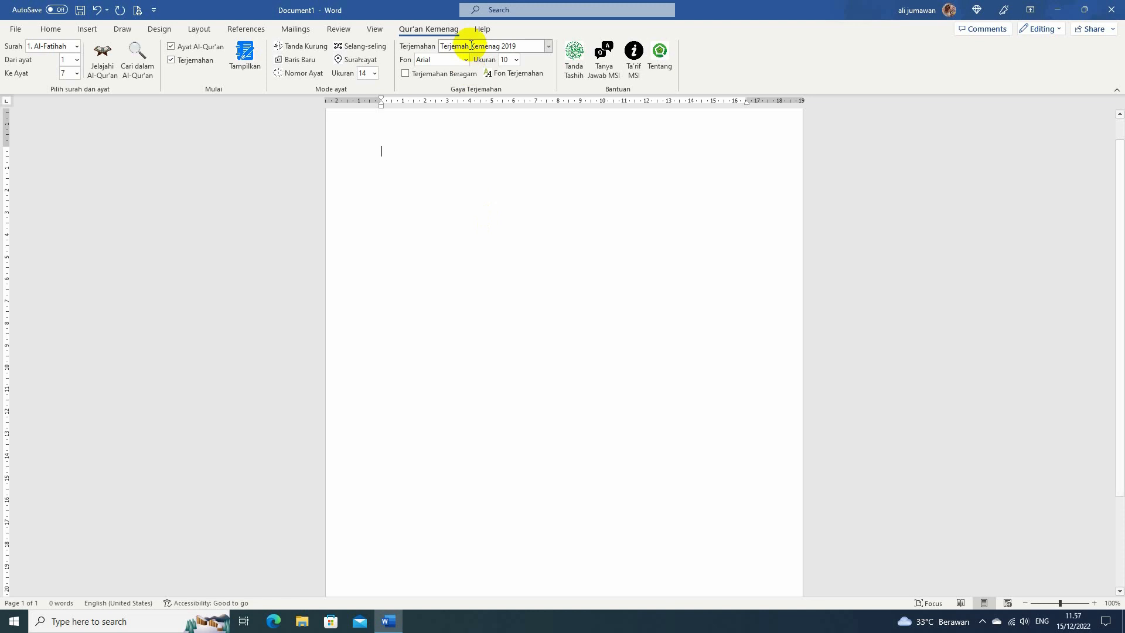
click(466, 59)
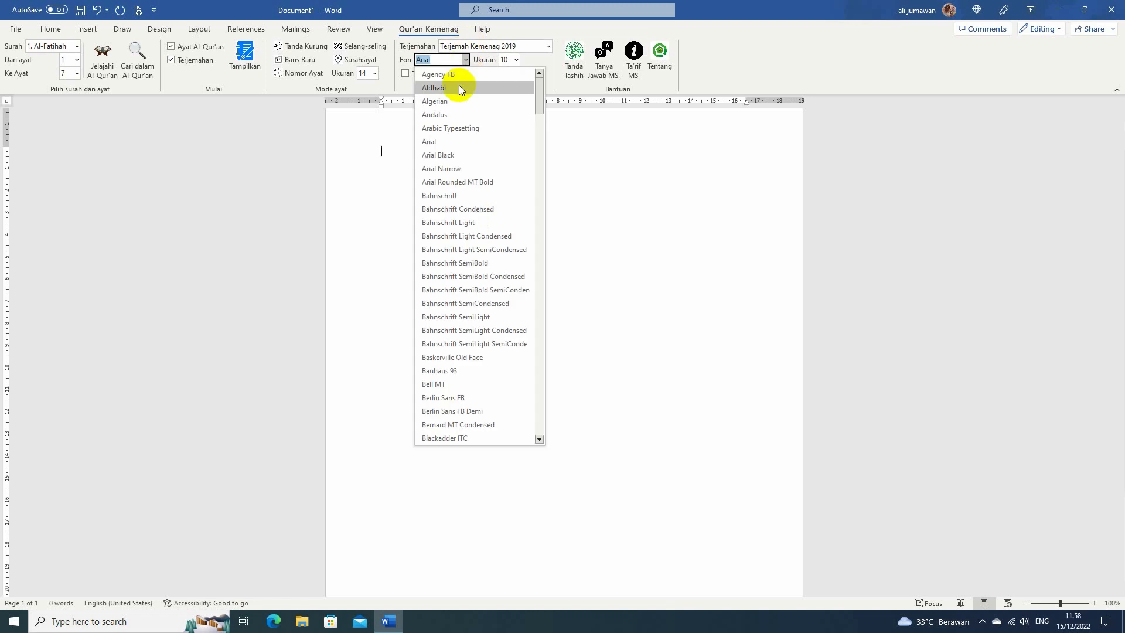
scroll(452, 193, down, 2)
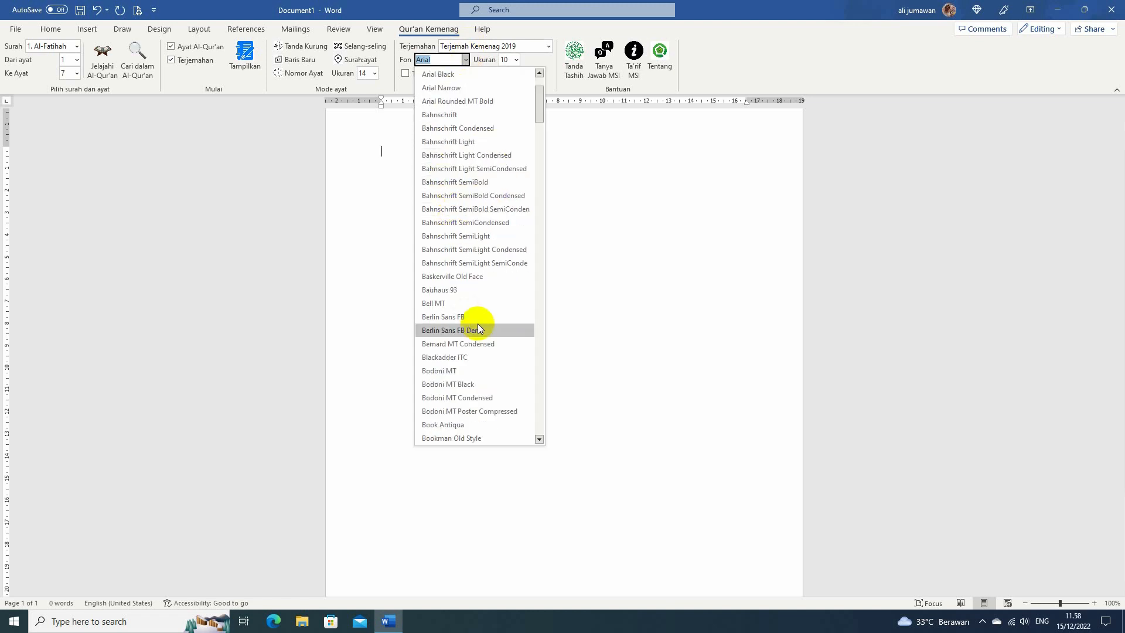
scroll(477, 324, down, 2)
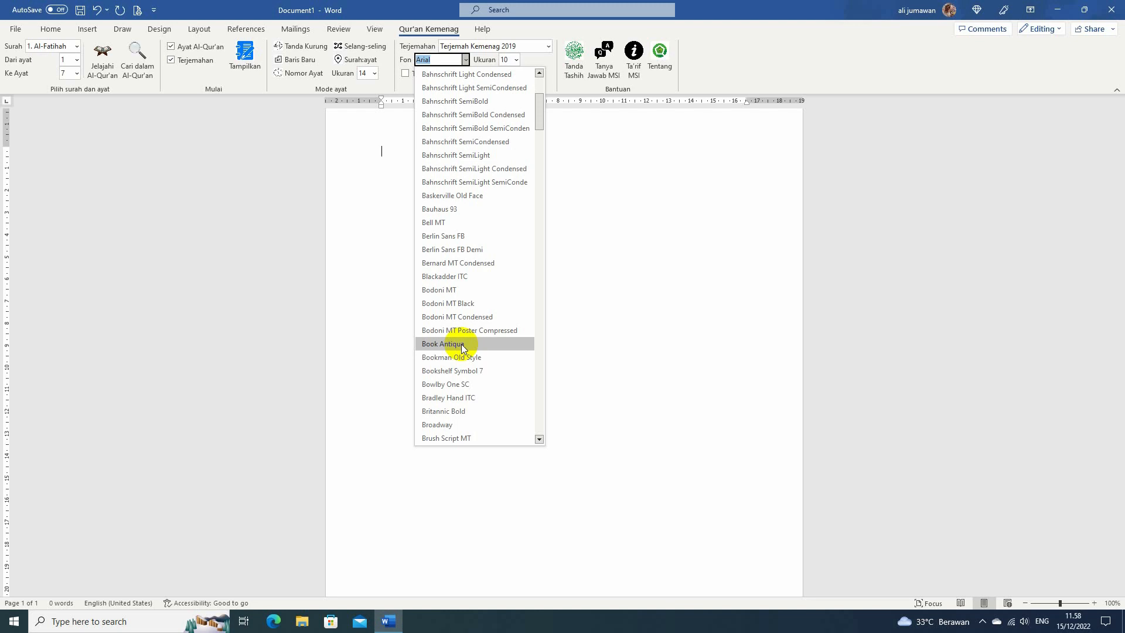
click(462, 344)
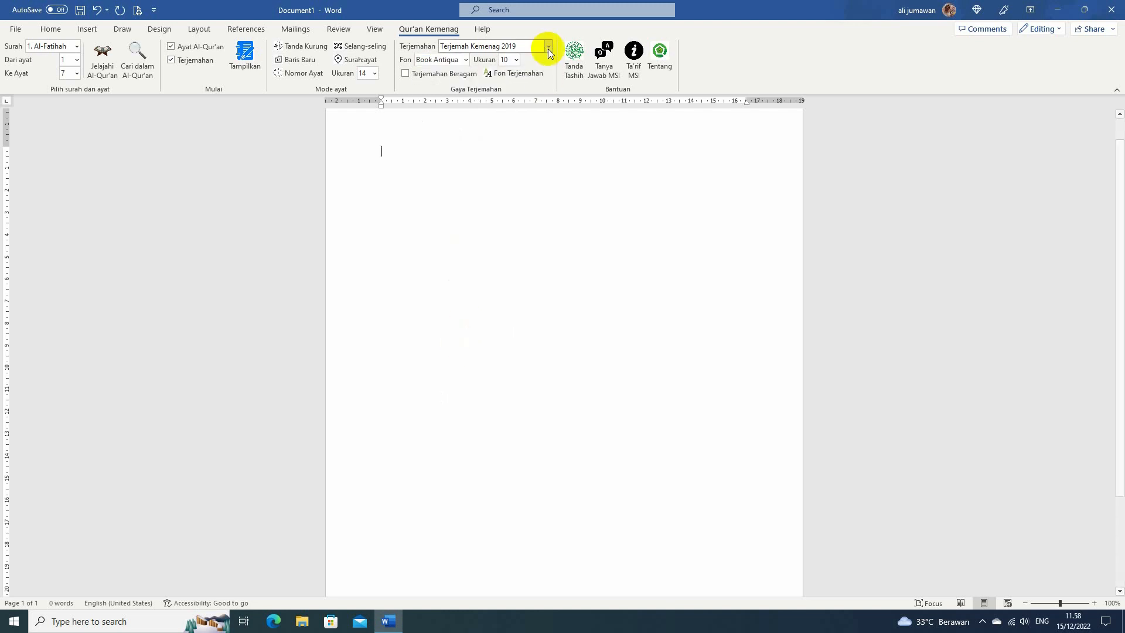
click(516, 60)
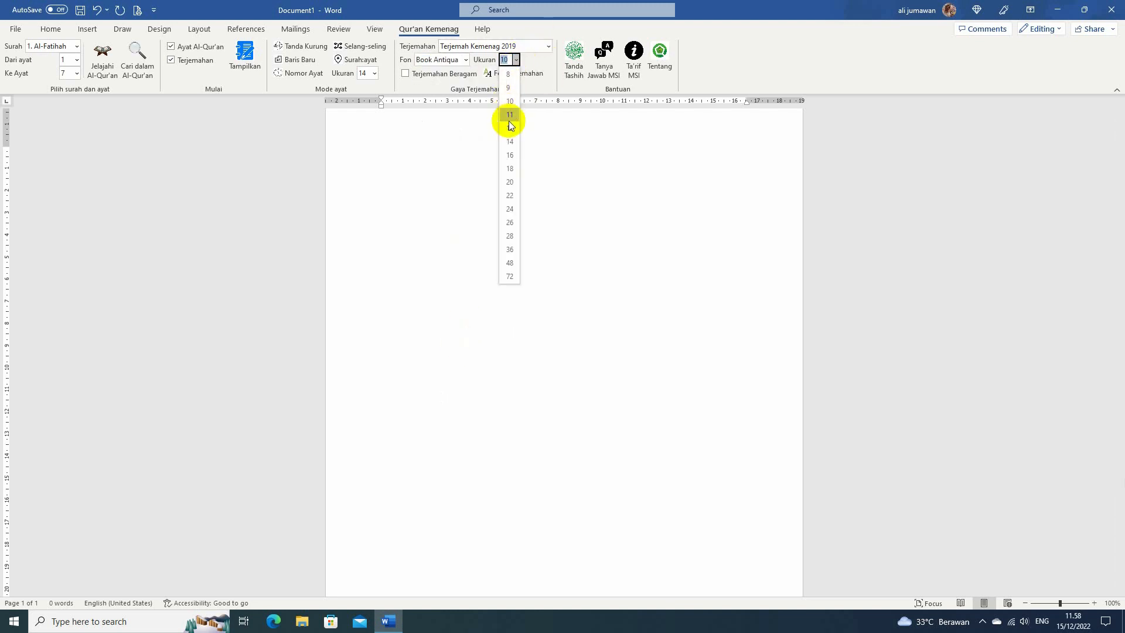
click(510, 141)
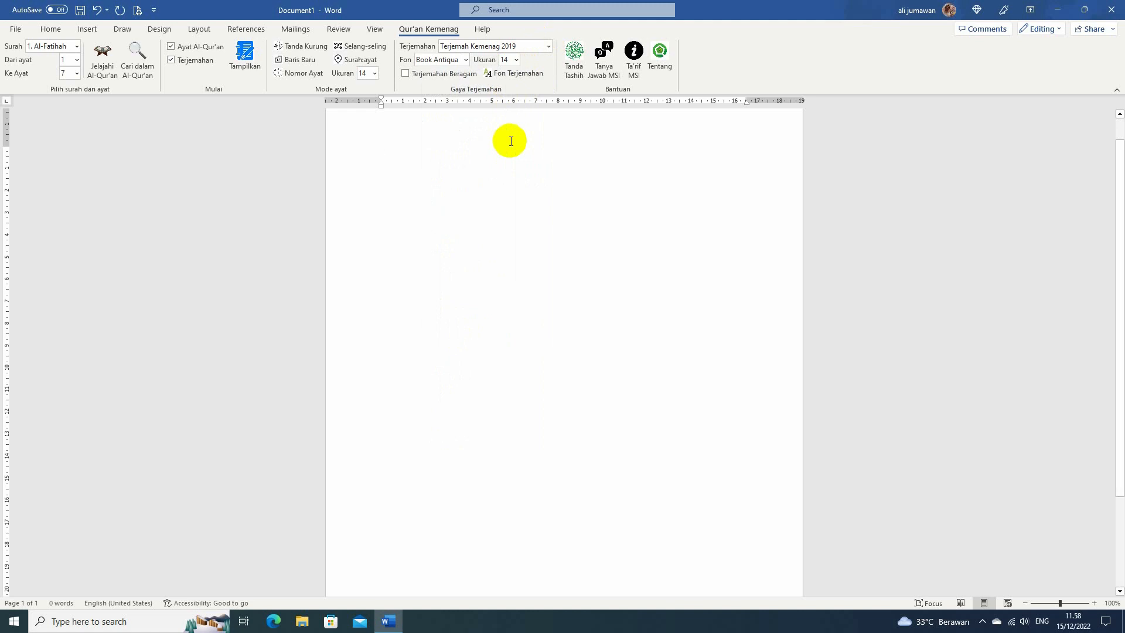
click(245, 54)
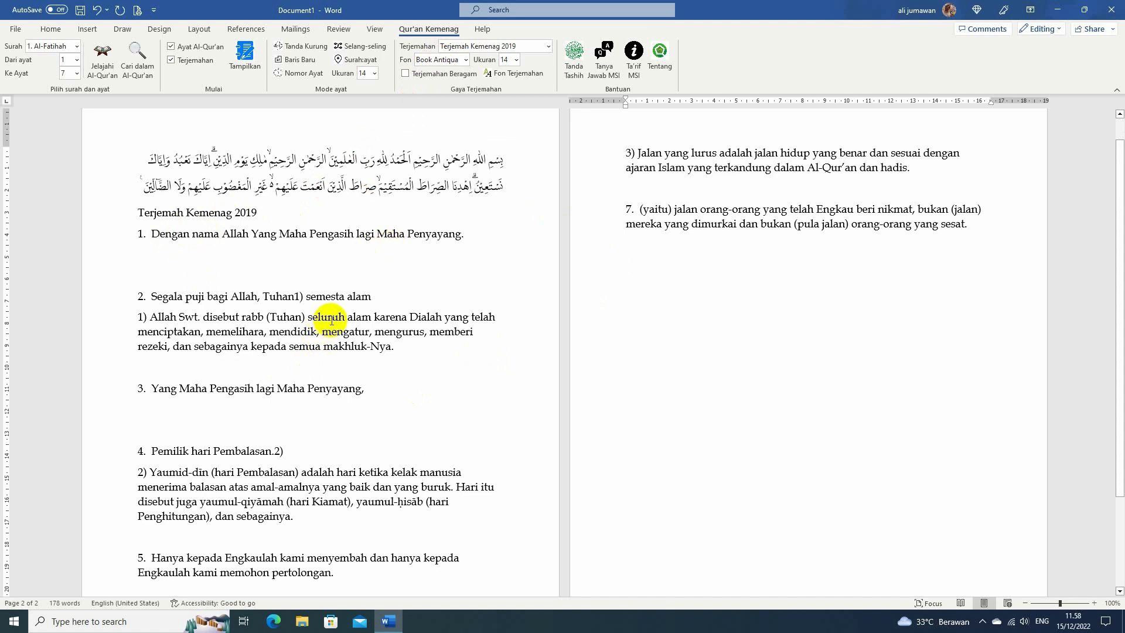
Clear the document and reinsert the Al-Fatihah verses with the translation font set to Arial, size 10
key(ctrl+a)
key(Delete)
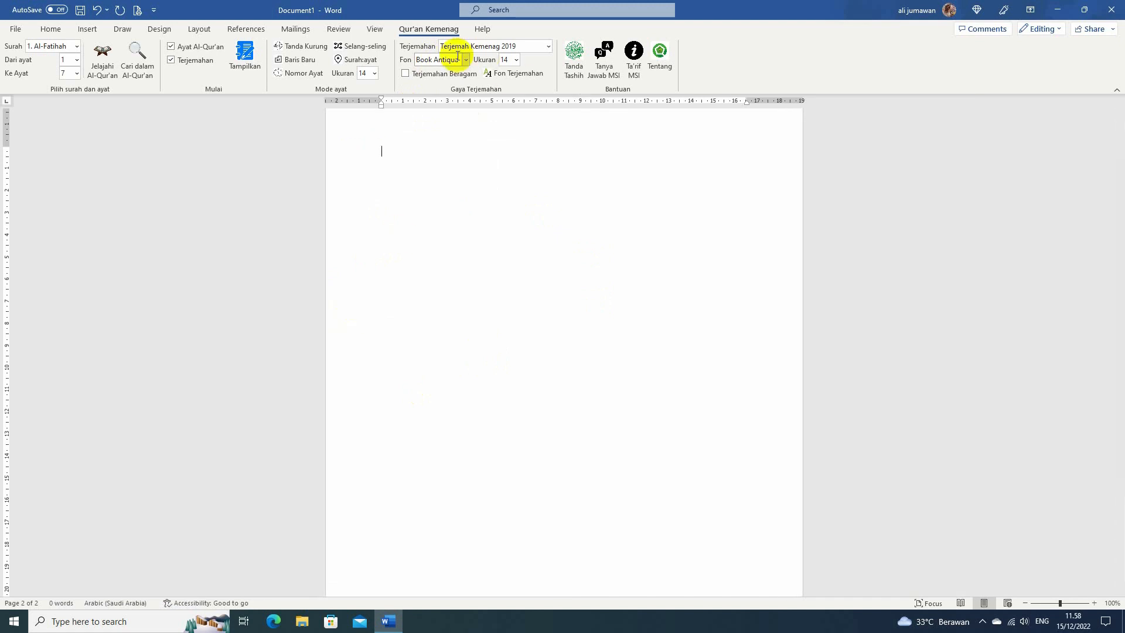
click(466, 59)
scroll(457, 73, up, 5)
click(457, 73)
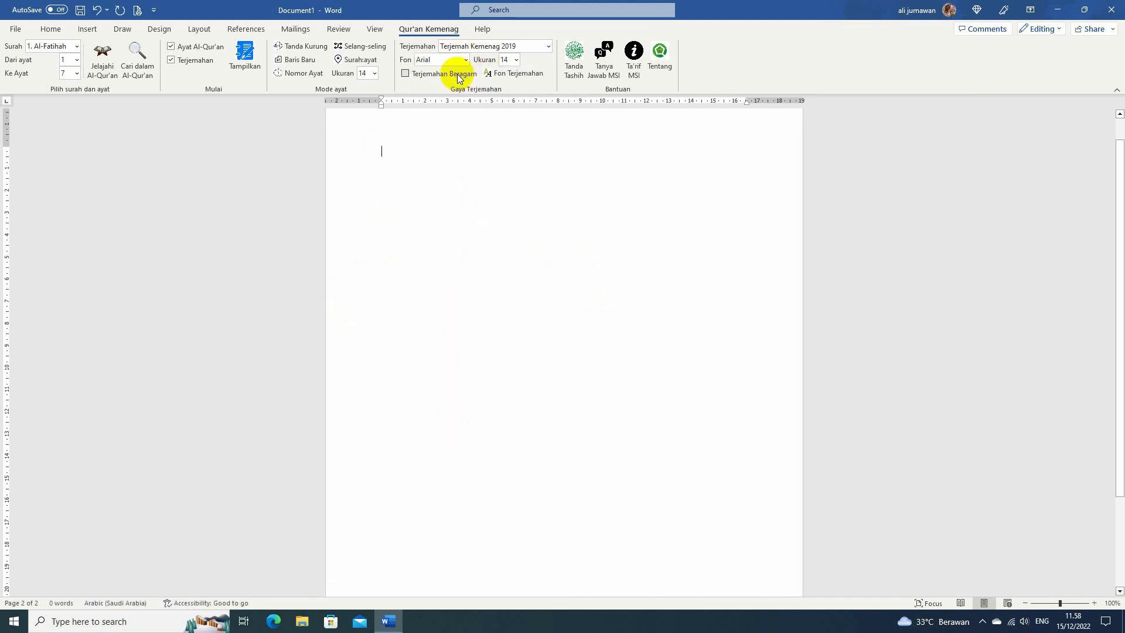
click(511, 60)
click(514, 104)
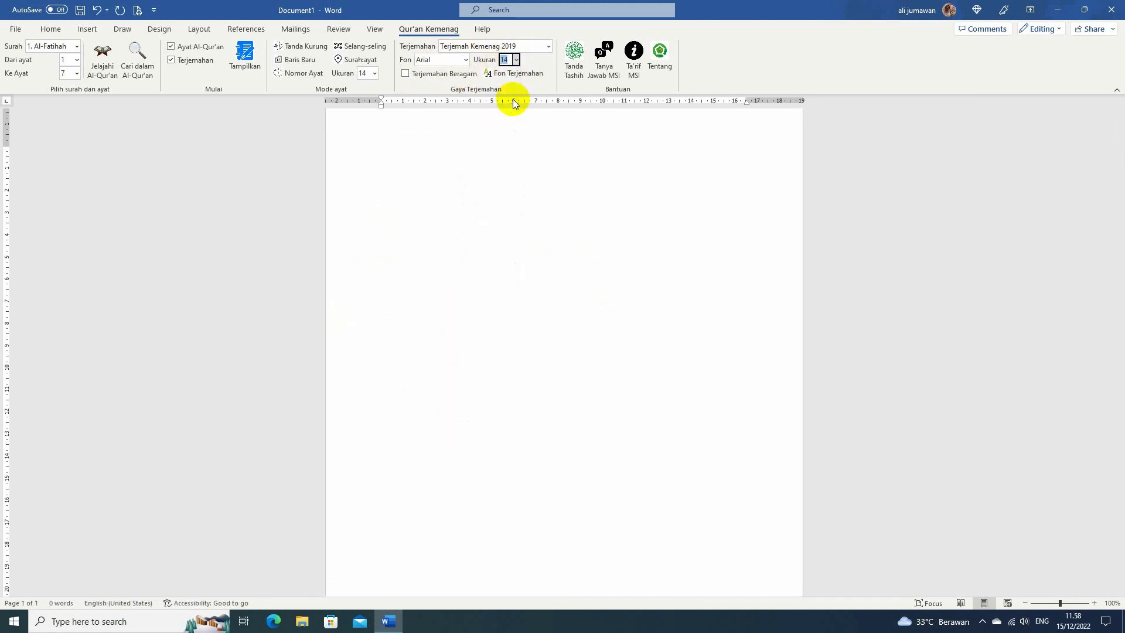
click(244, 56)
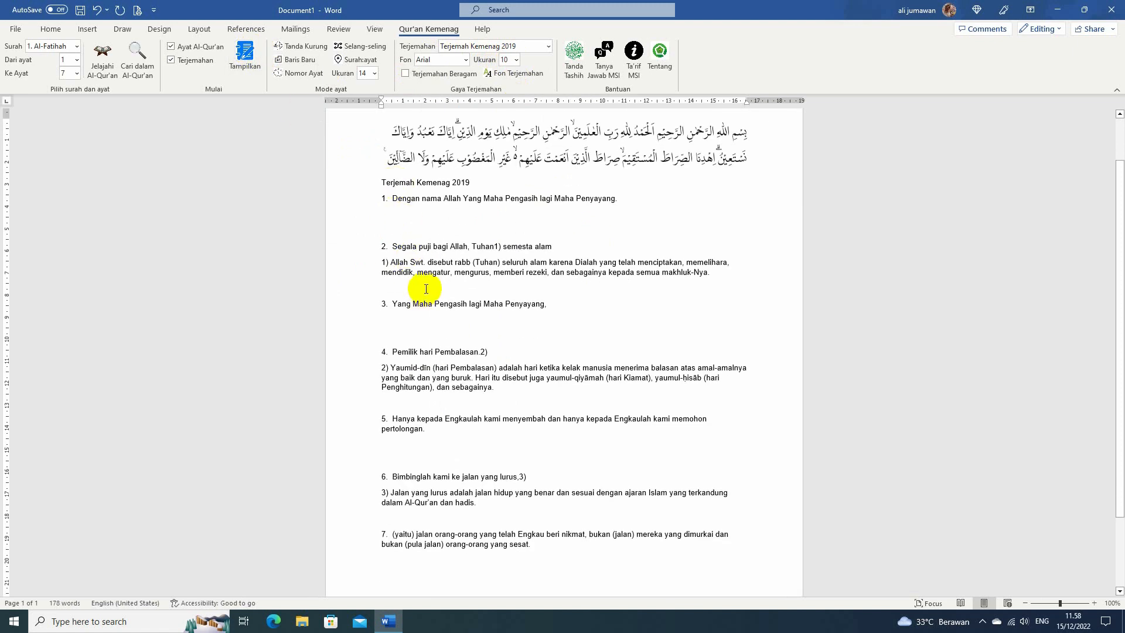
Replace the document text with the Al-Fatihah verses and the translation in Book Antiqua, keeping the font size at 10
key(ctrl+a)
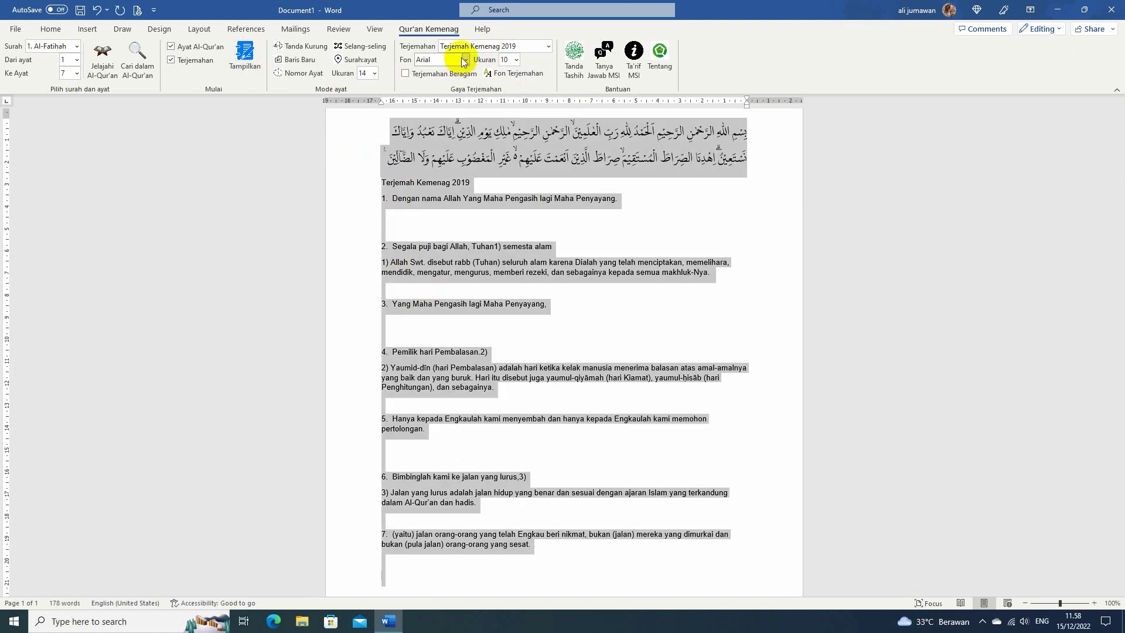
key(Delete)
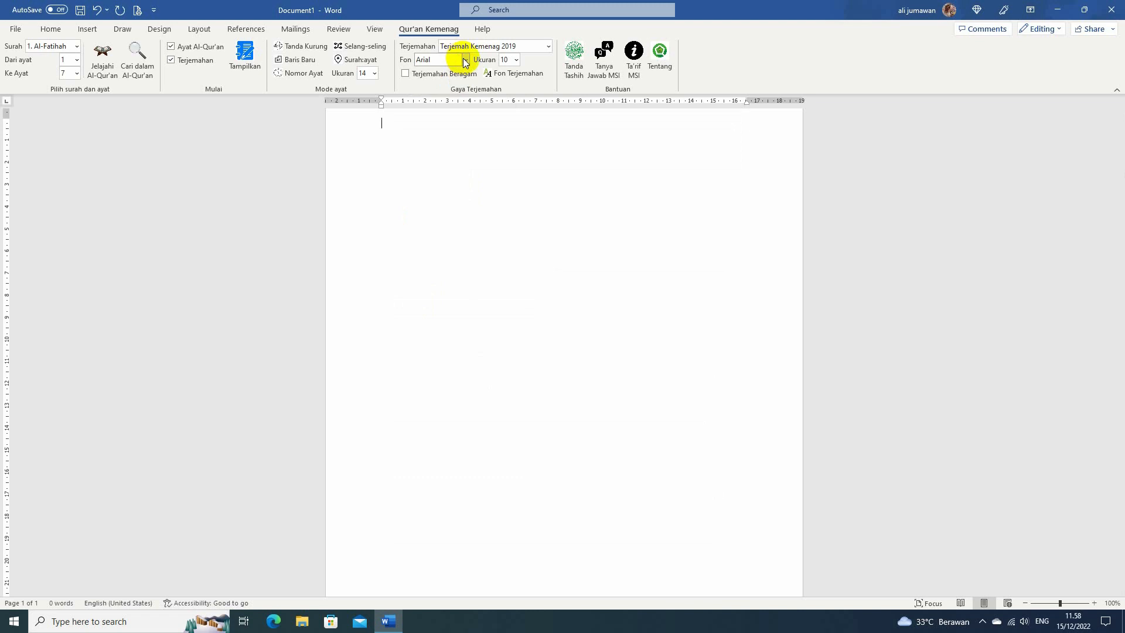
click(464, 60)
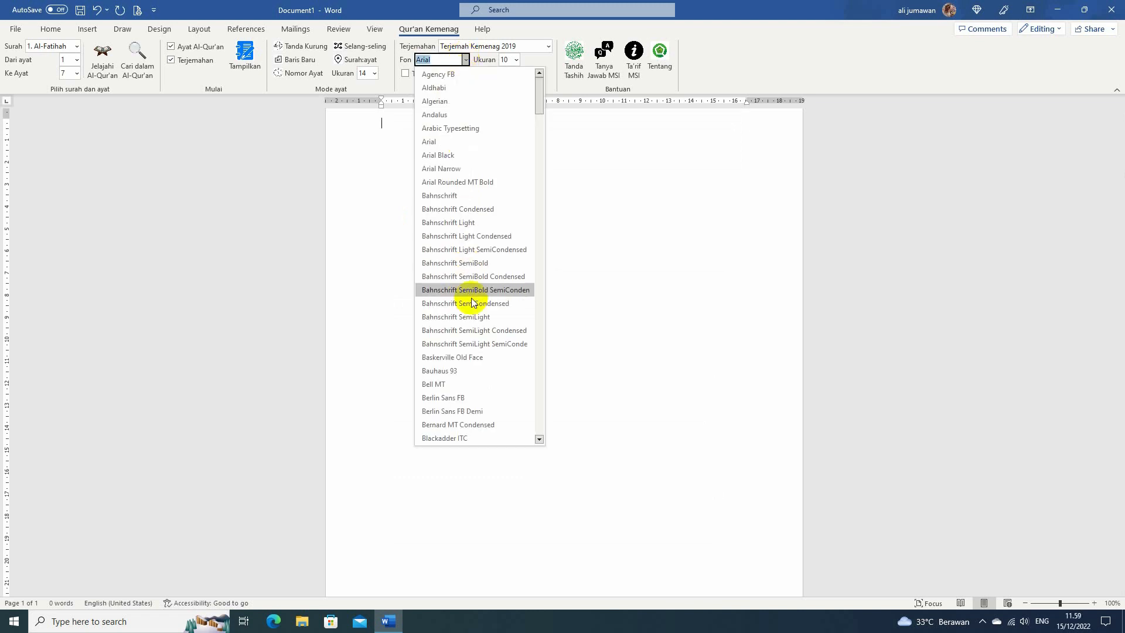
scroll(469, 313, down, 5)
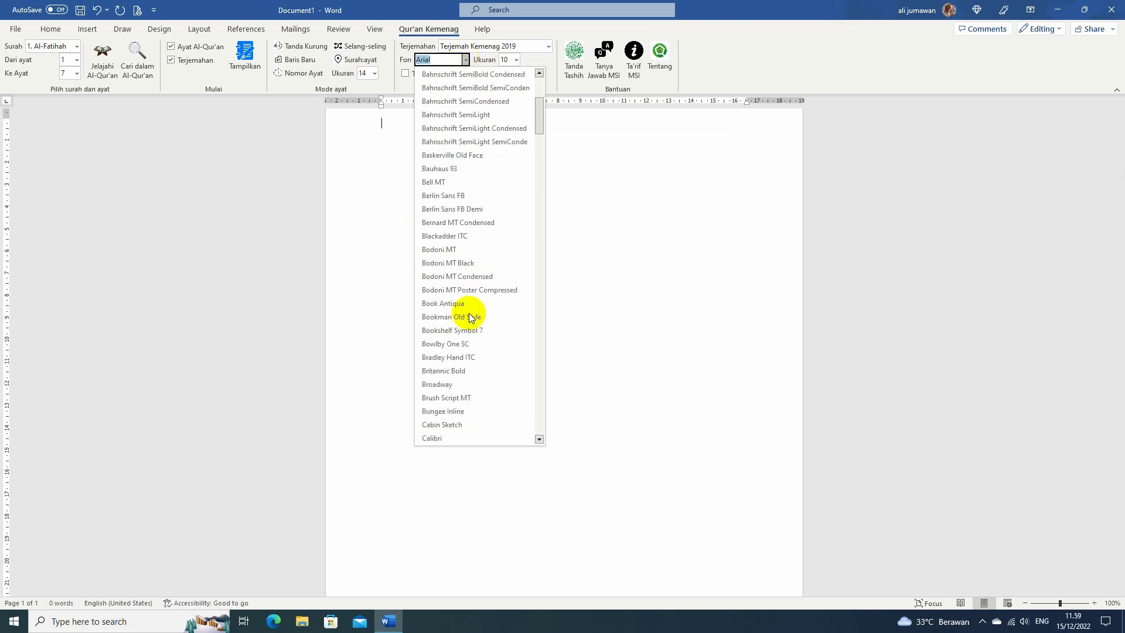
scroll(468, 359, down, 1)
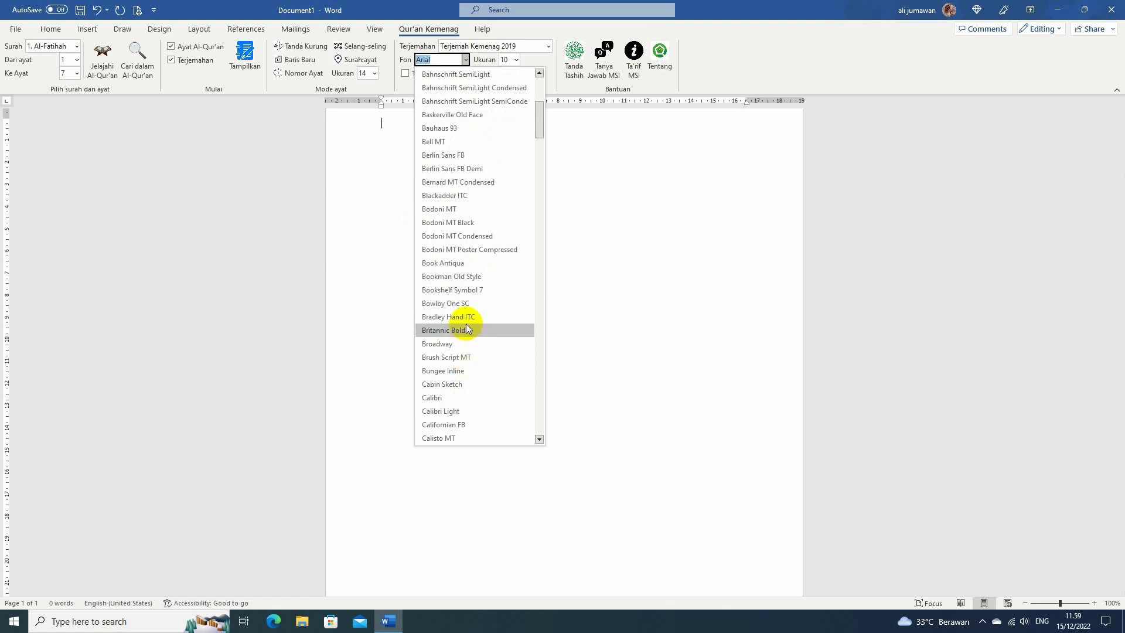
click(463, 263)
click(246, 59)
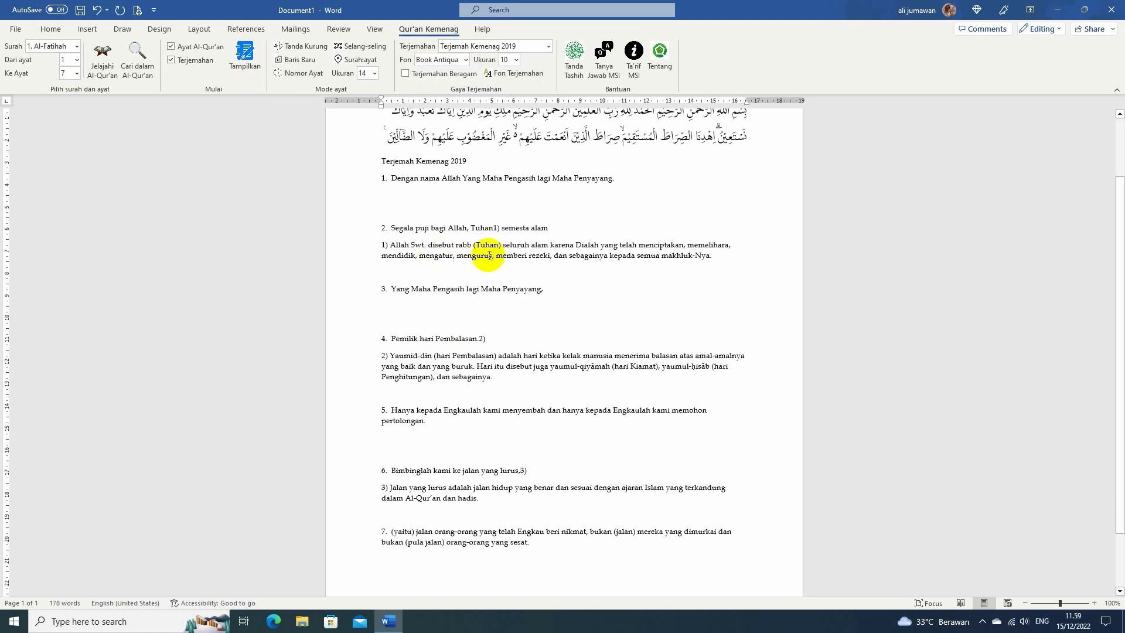
scroll(489, 256, up, 3)
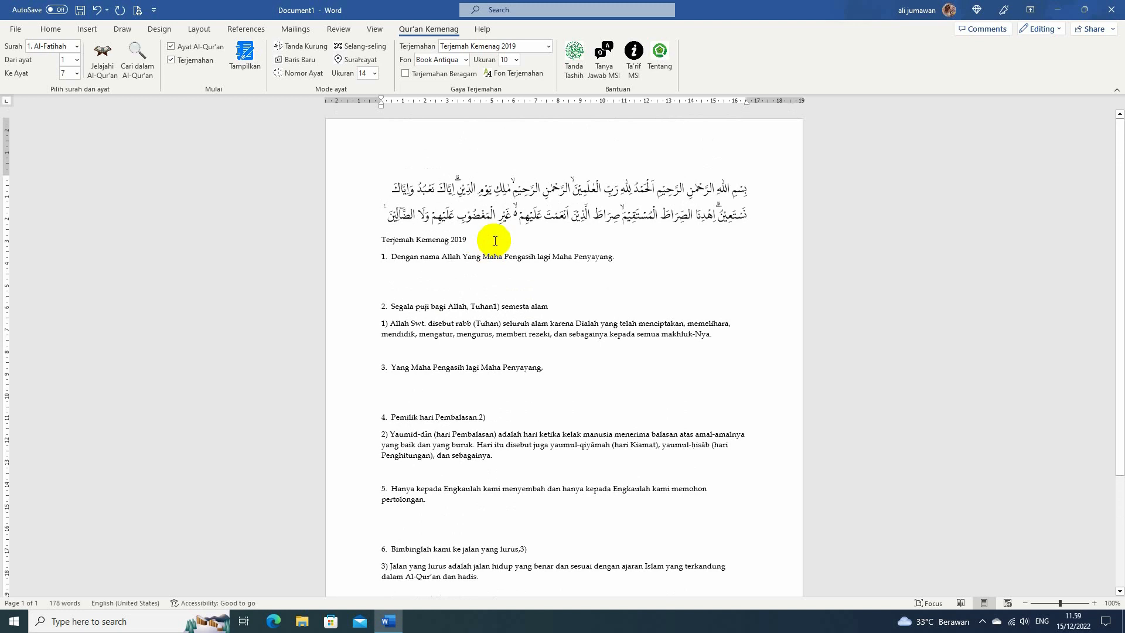
Replace the document text with the Al-Fatihah verses, using Arial for the translation font and the Terjemahan Beragam option enabled
key(ctrl+a)
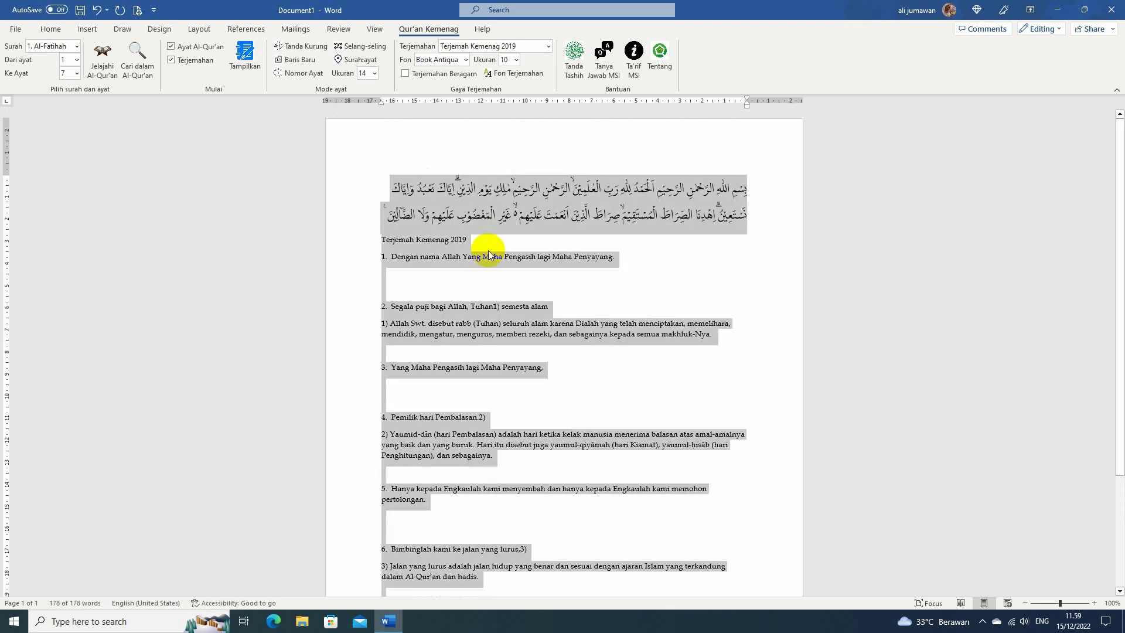
key(Delete)
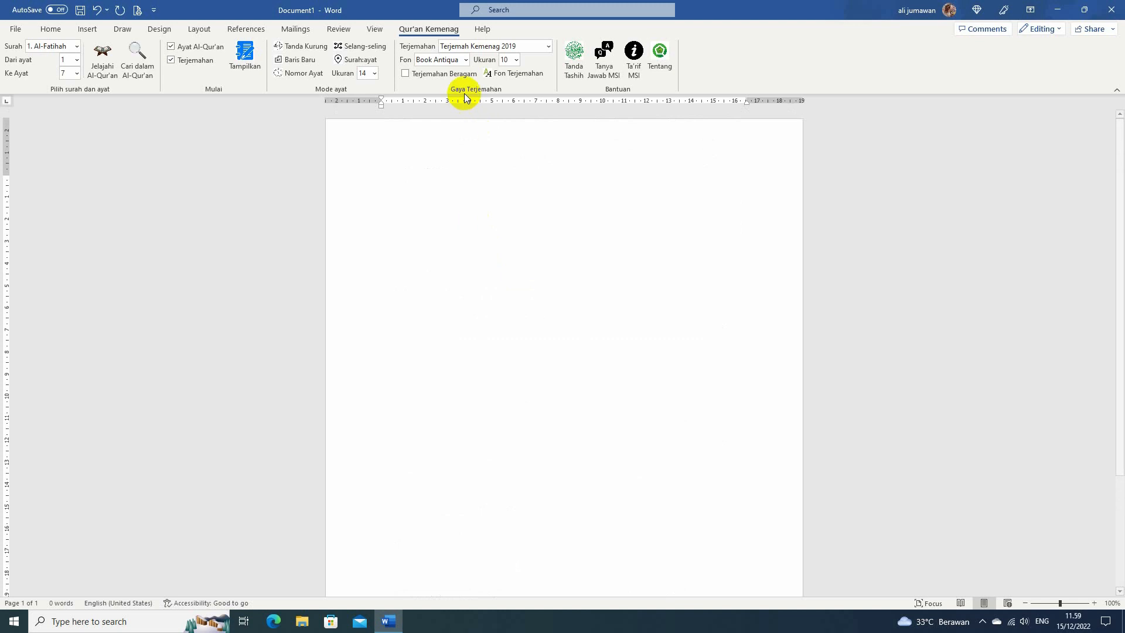
click(466, 60)
click(460, 73)
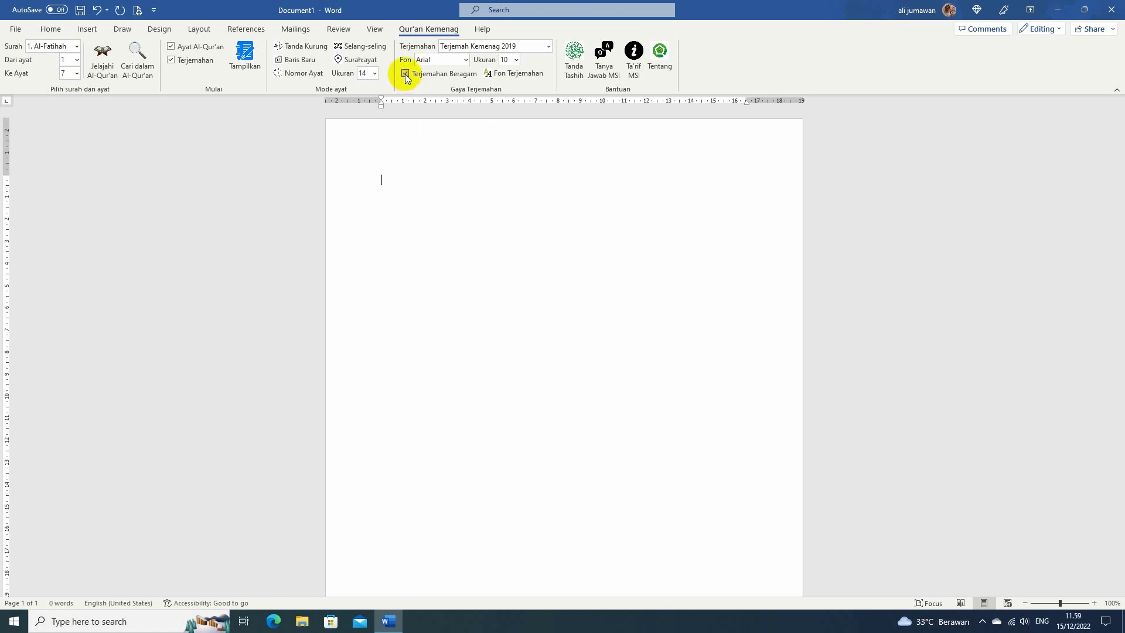
click(244, 57)
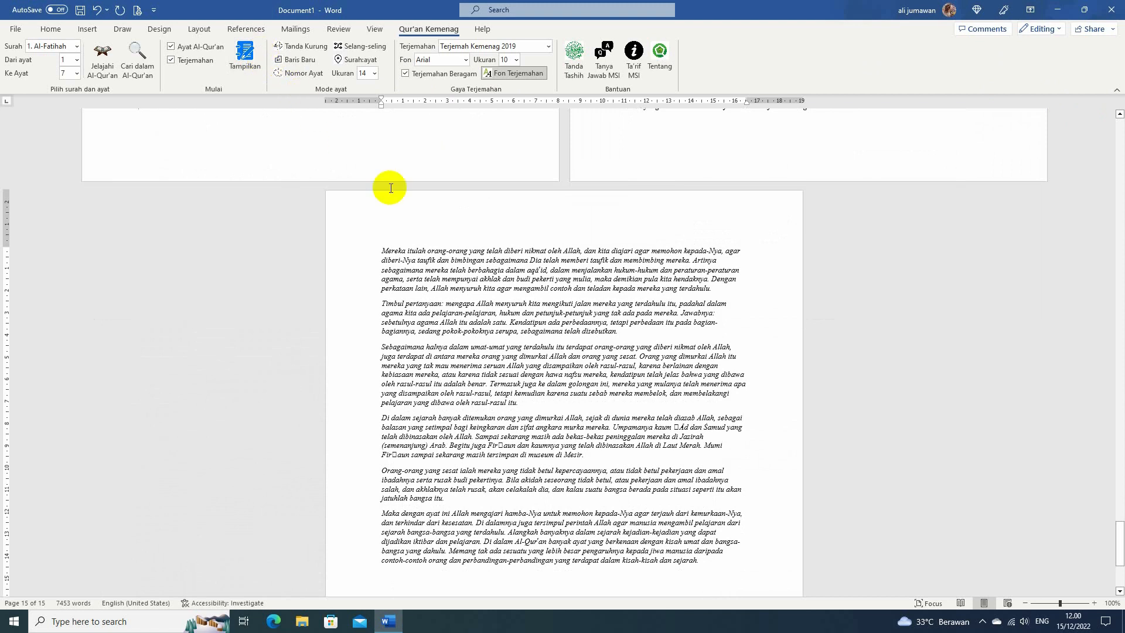
Examine the inserted translations and tafsirs, highlighting verse 1's source headings from English Sahih Internasional to Tafsir Lengkap Kemenag and selecting its passages on the first page
scroll(391, 187, up, 15)
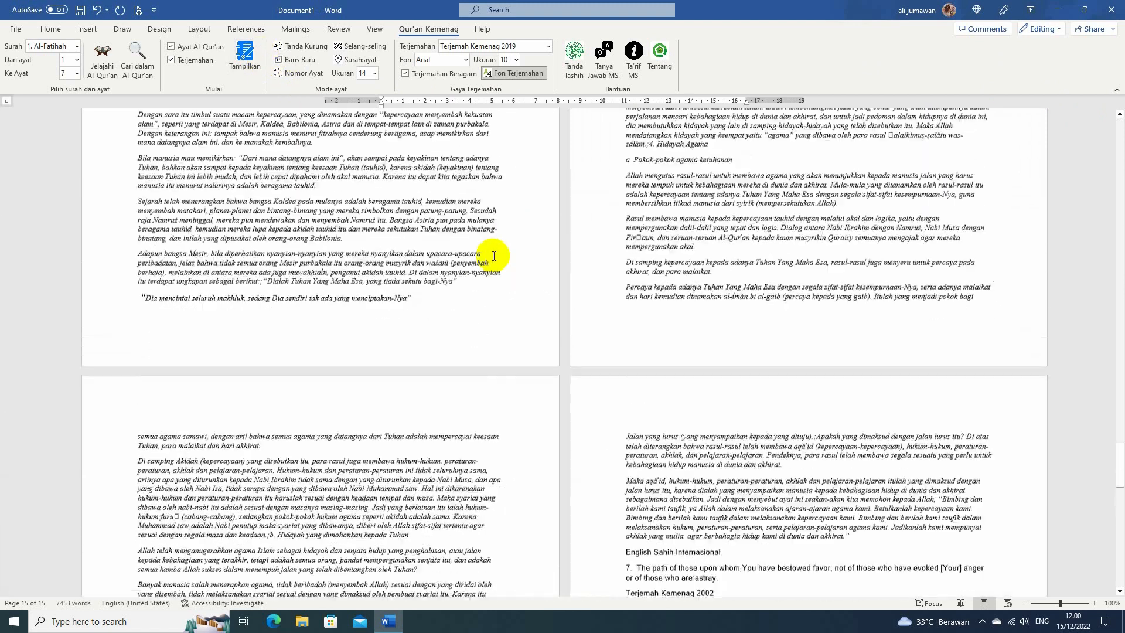
scroll(494, 256, up, 15)
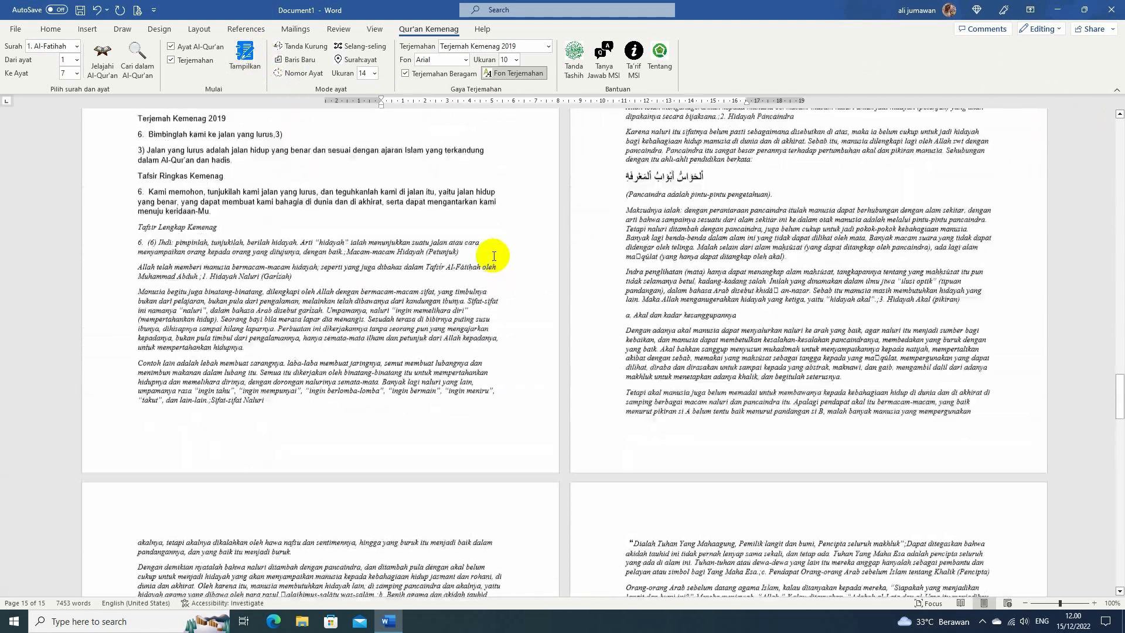
scroll(494, 256, up, 15)
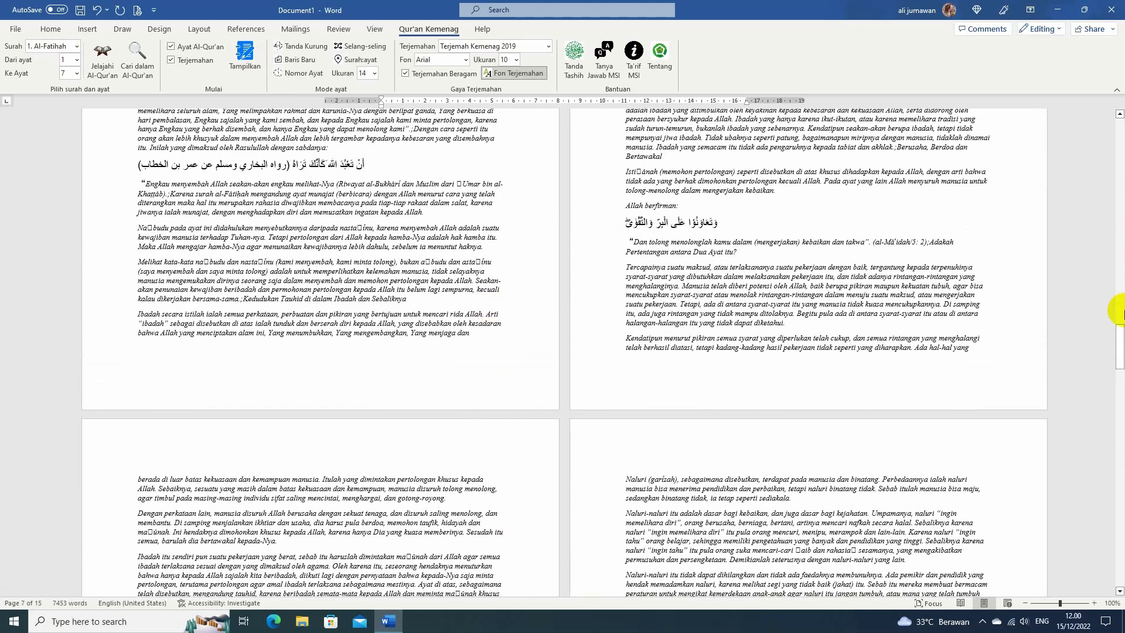
drag(1120, 315, 1118, 114)
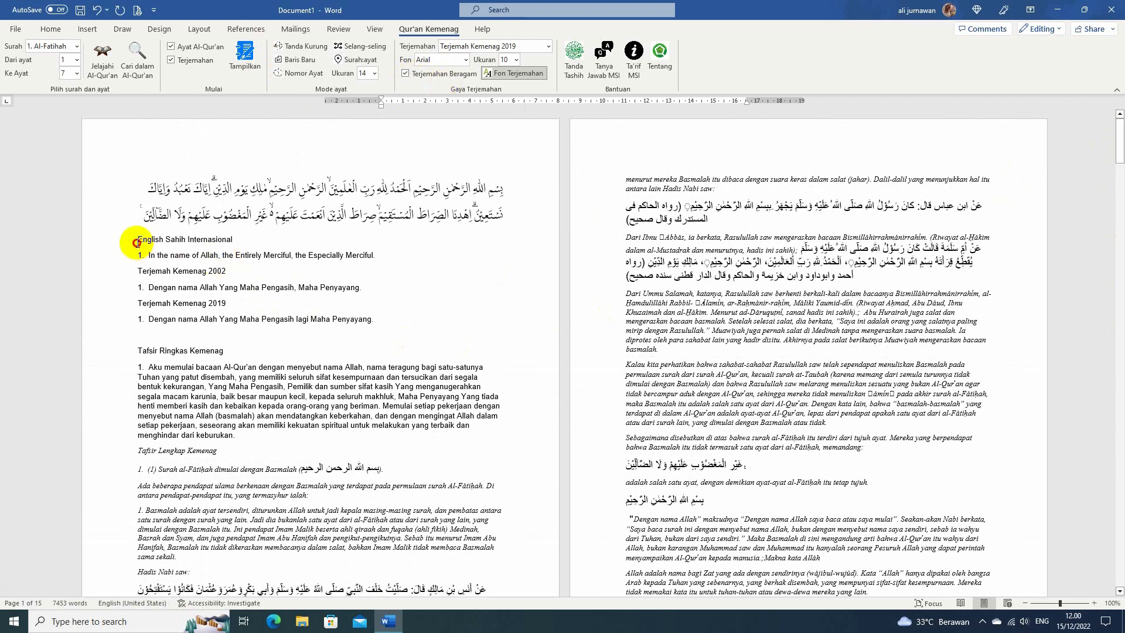
drag(138, 242, 235, 247)
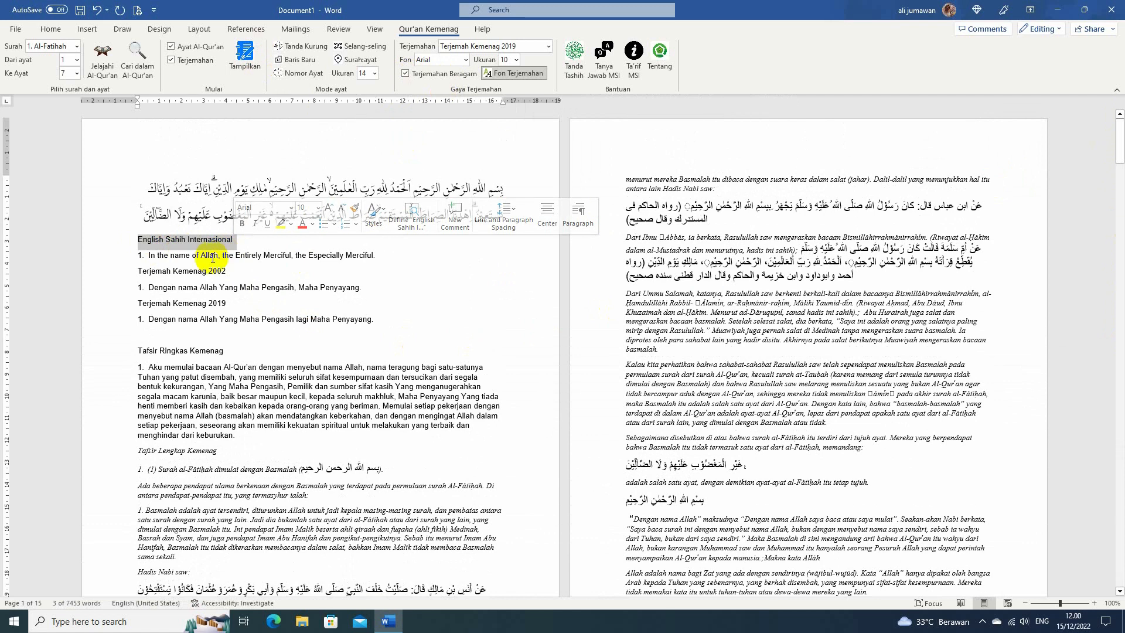
scroll(191, 301, down, 1)
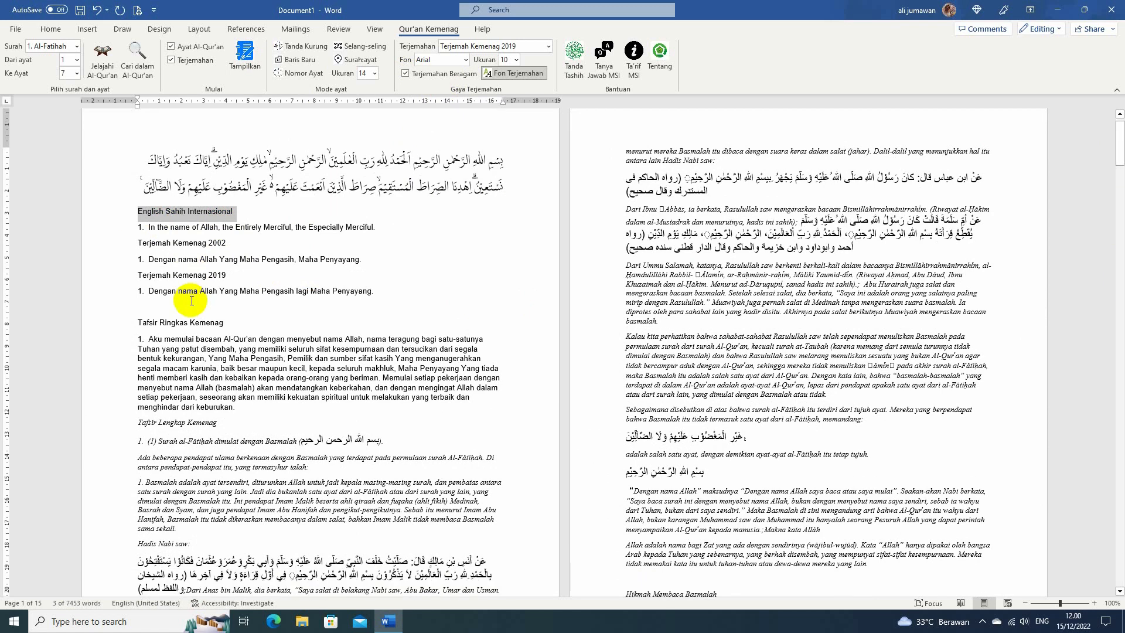
drag(135, 243, 227, 244)
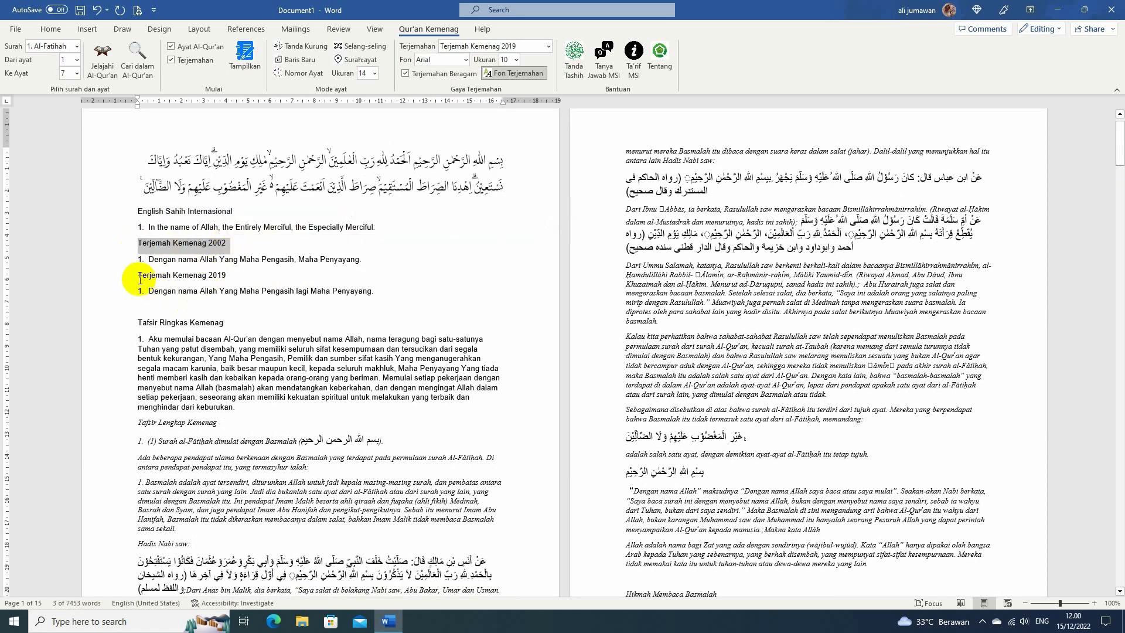
drag(137, 274, 232, 277)
scroll(231, 278, down, 1)
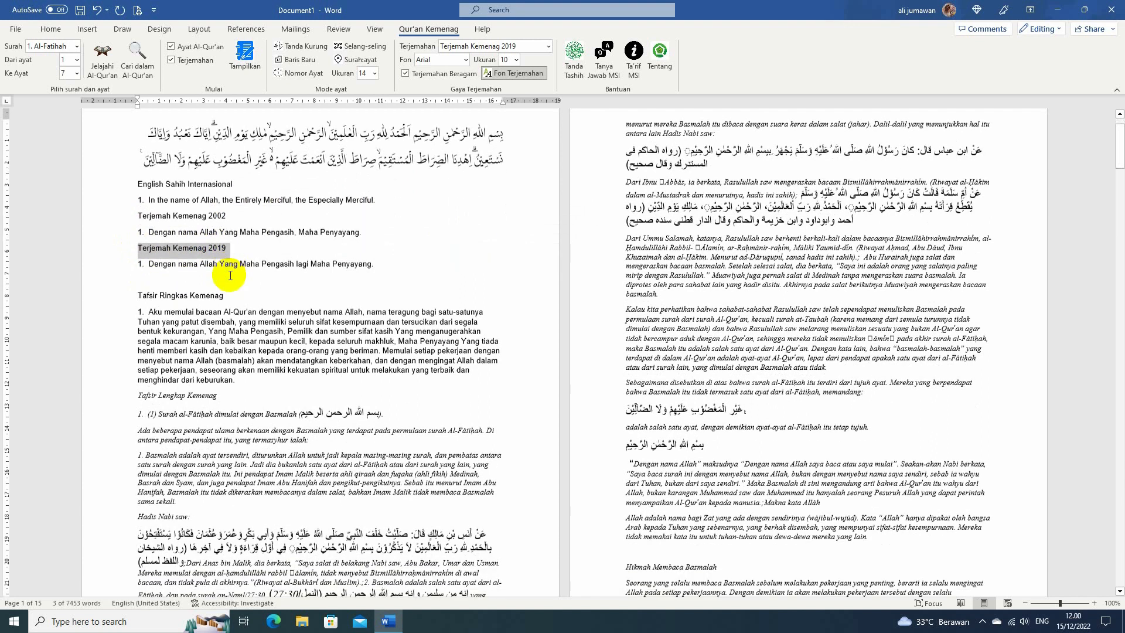
drag(143, 294, 237, 296)
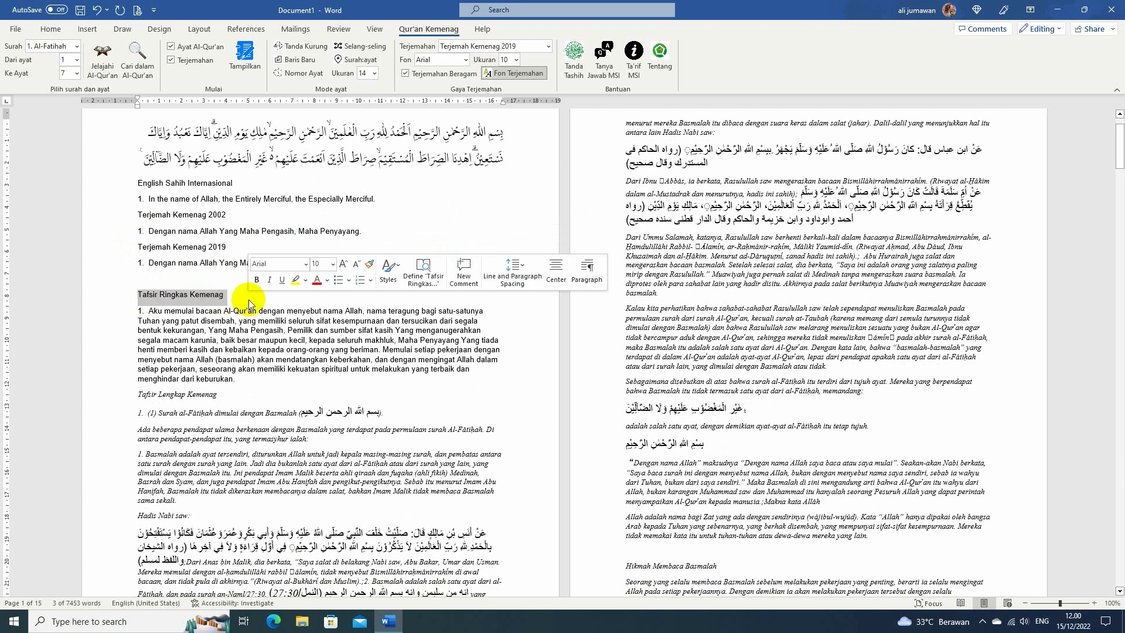
scroll(246, 302, down, 2)
drag(138, 340, 226, 342)
scroll(225, 341, up, 4)
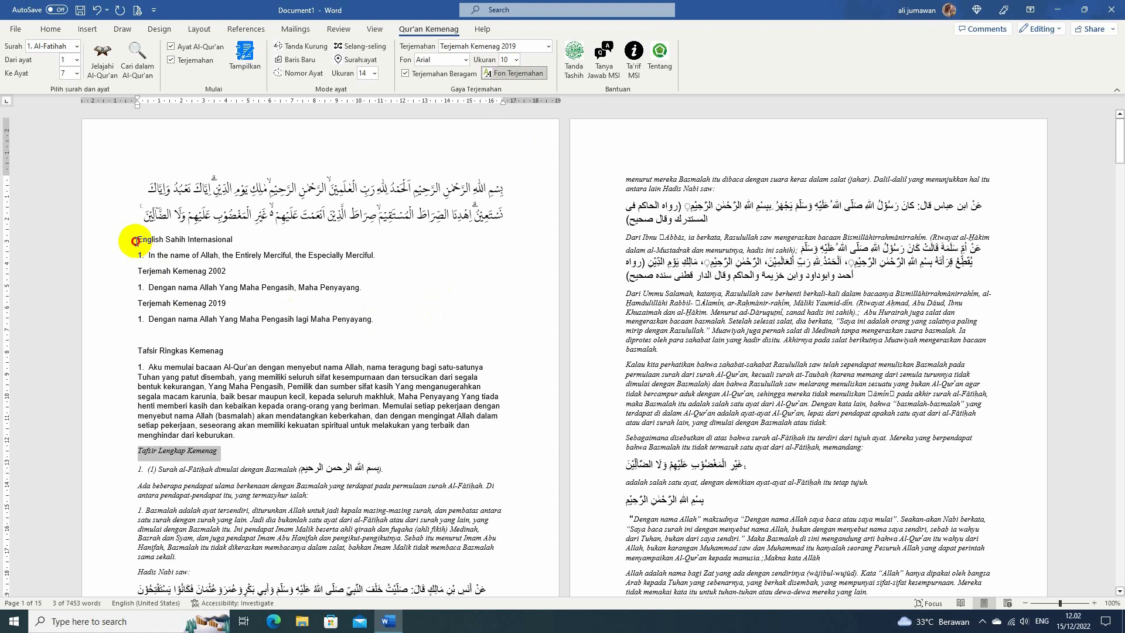
drag(137, 238, 461, 438)
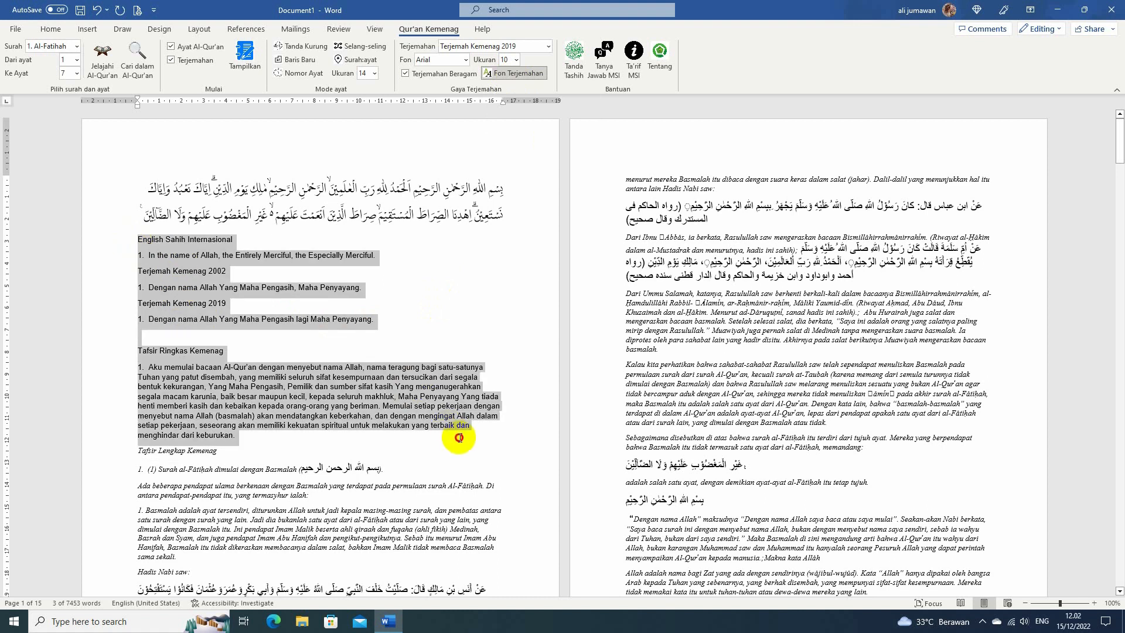
Check the font choices for the selected translation passages without changing the font, and deselect the text
click(51, 29)
click(161, 53)
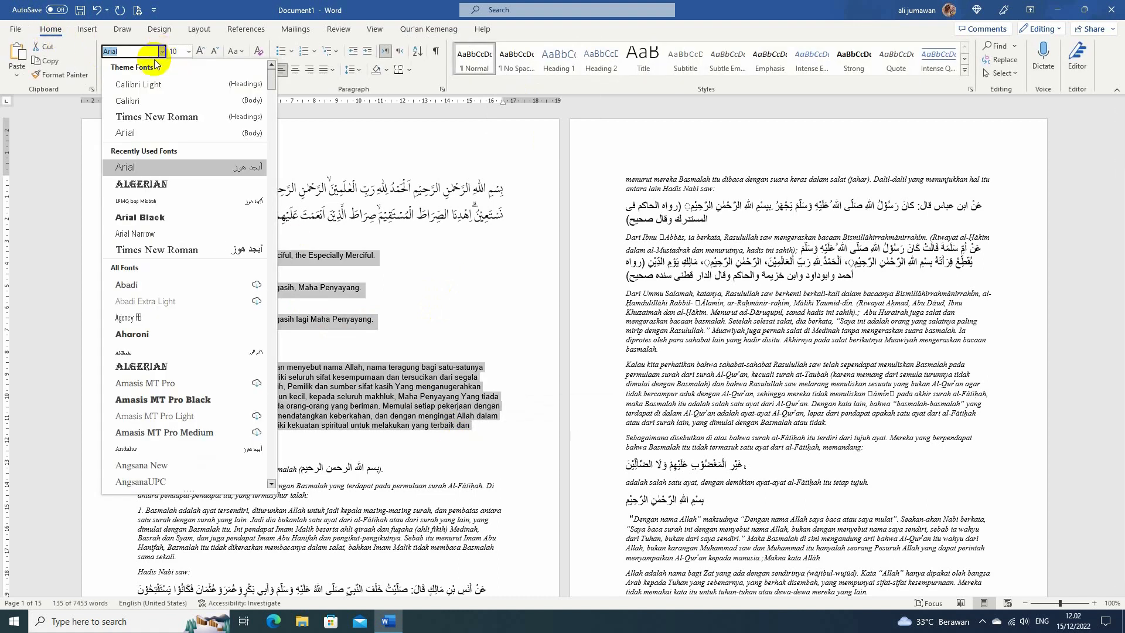
key(Escape)
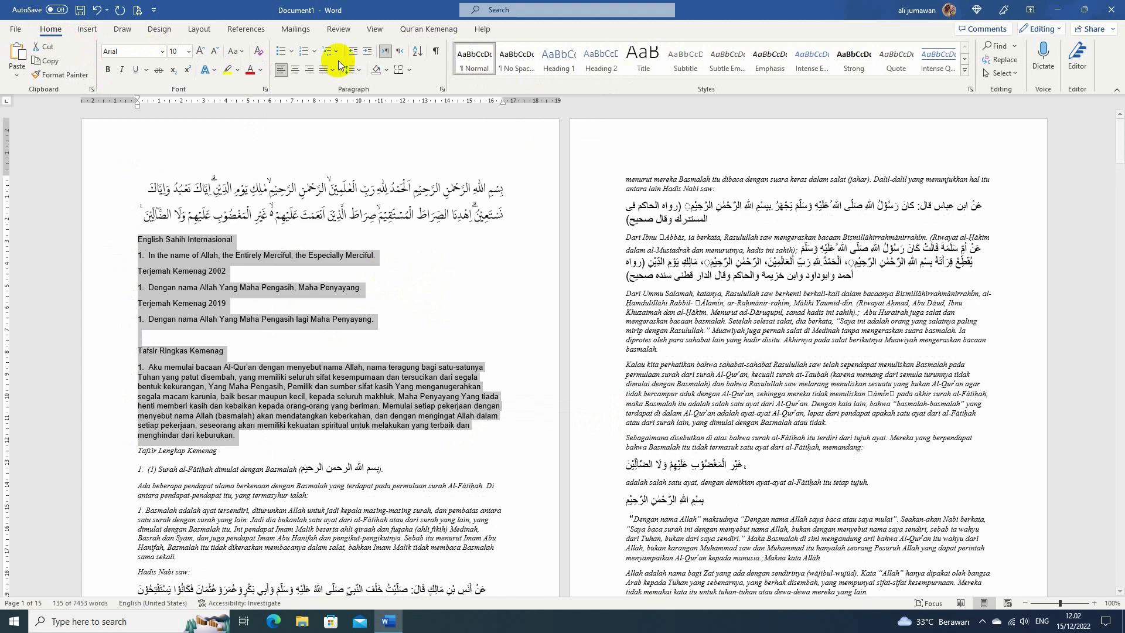
click(414, 30)
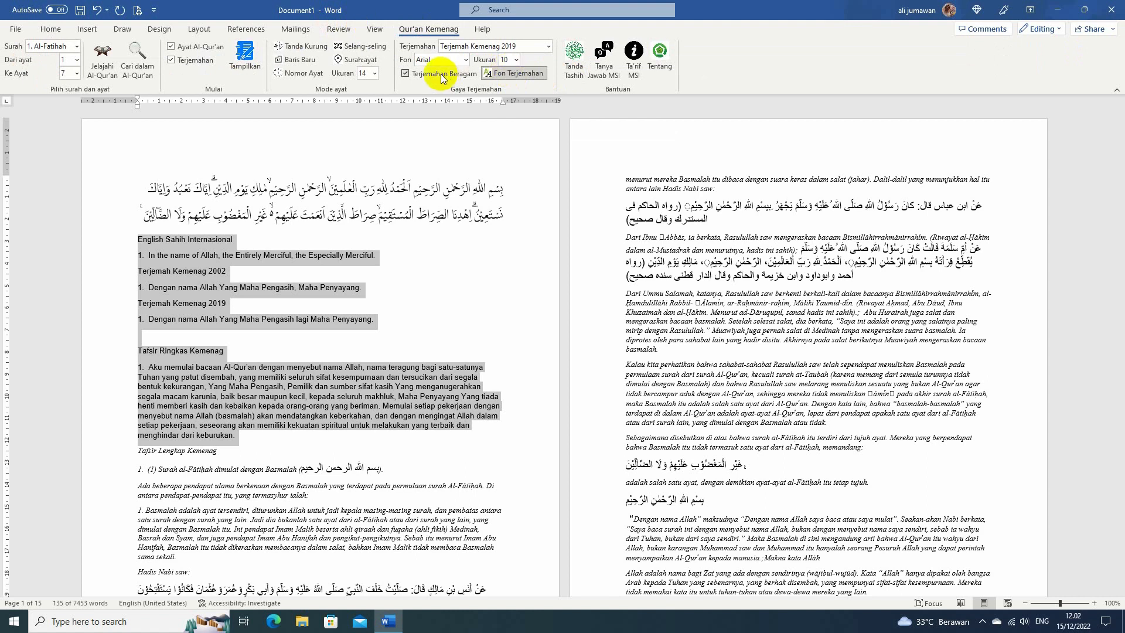
click(361, 227)
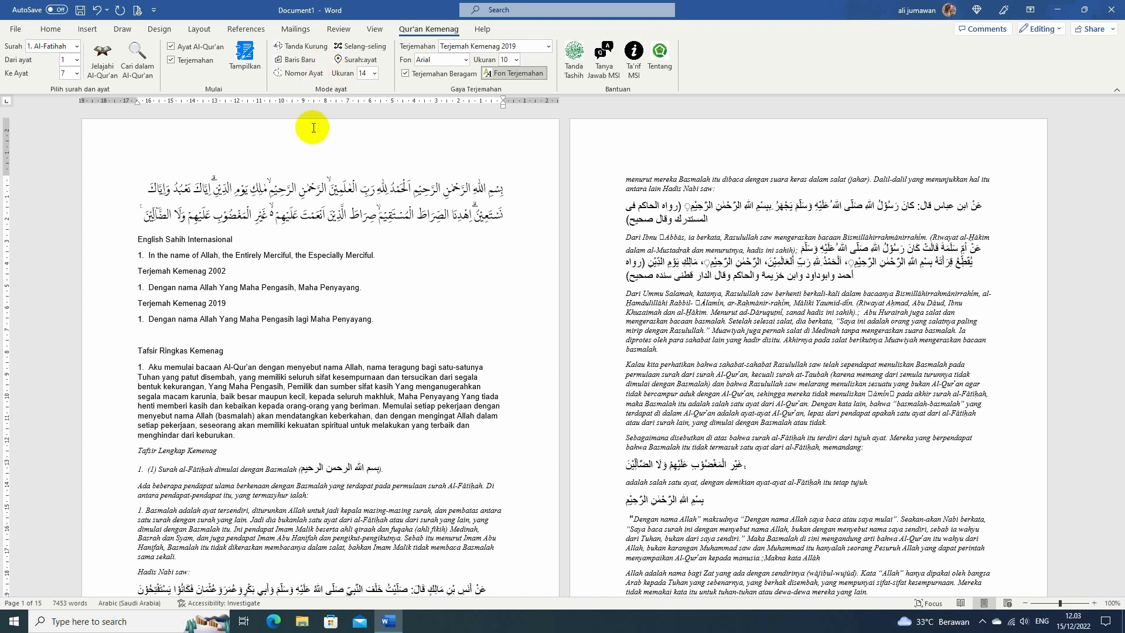
Choose surah 114. An-Nas with verses 1 to 6, and set the end verse back to 1
click(77, 48)
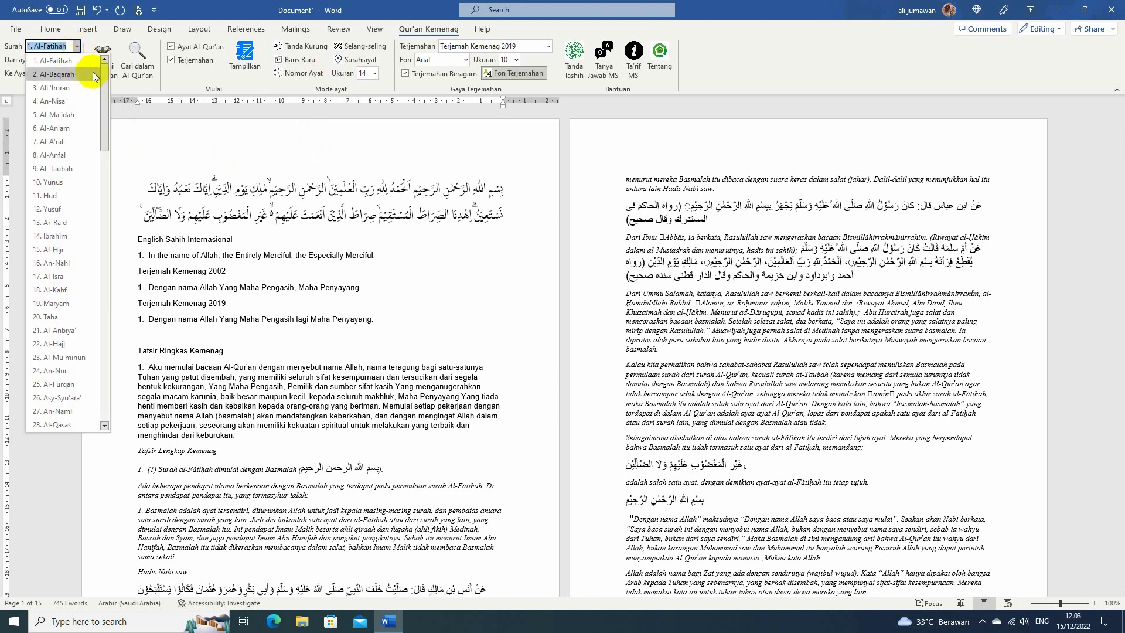
drag(107, 74, 87, 375)
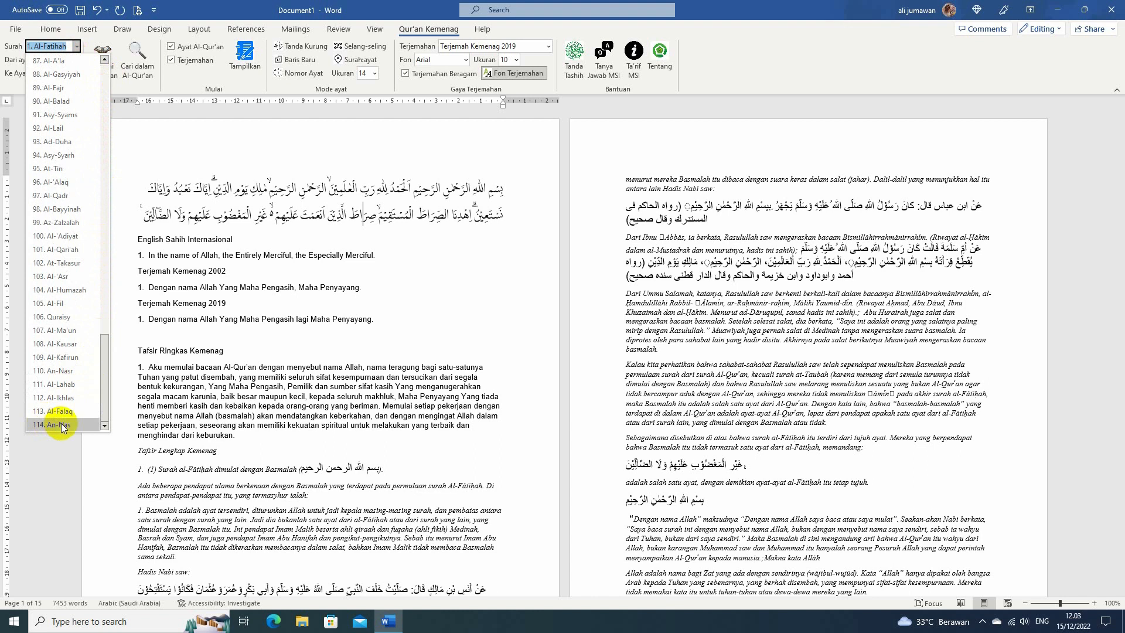
mouse_move(101, 406)
mouse_down()
mouse_move(111, 101)
mouse_move(104, 417)
mouse_up()
click(87, 424)
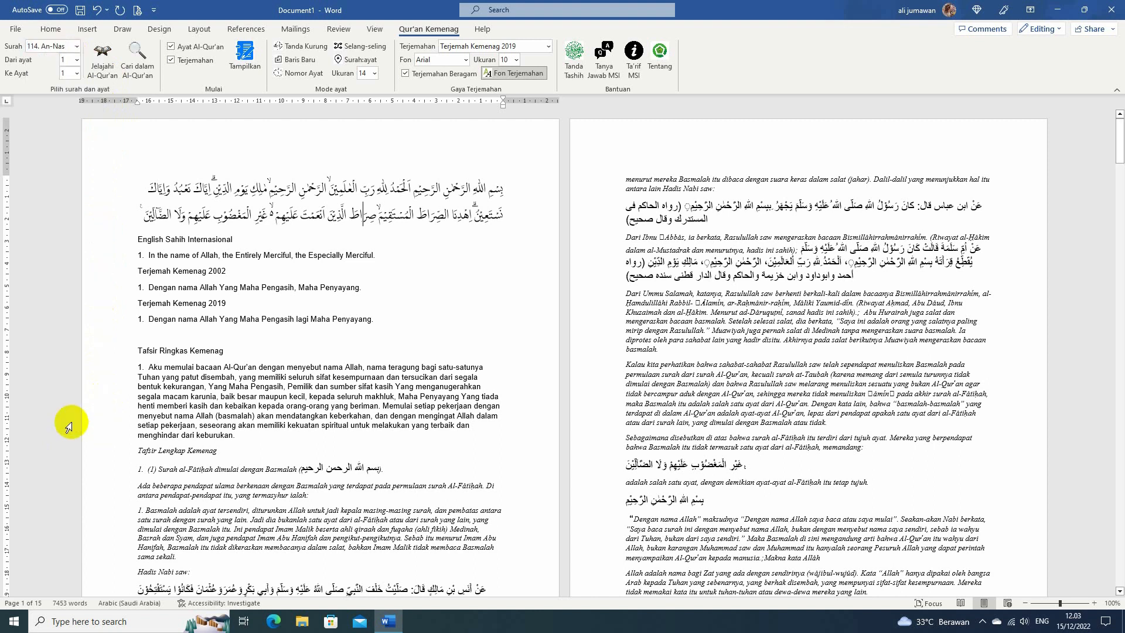
click(77, 73)
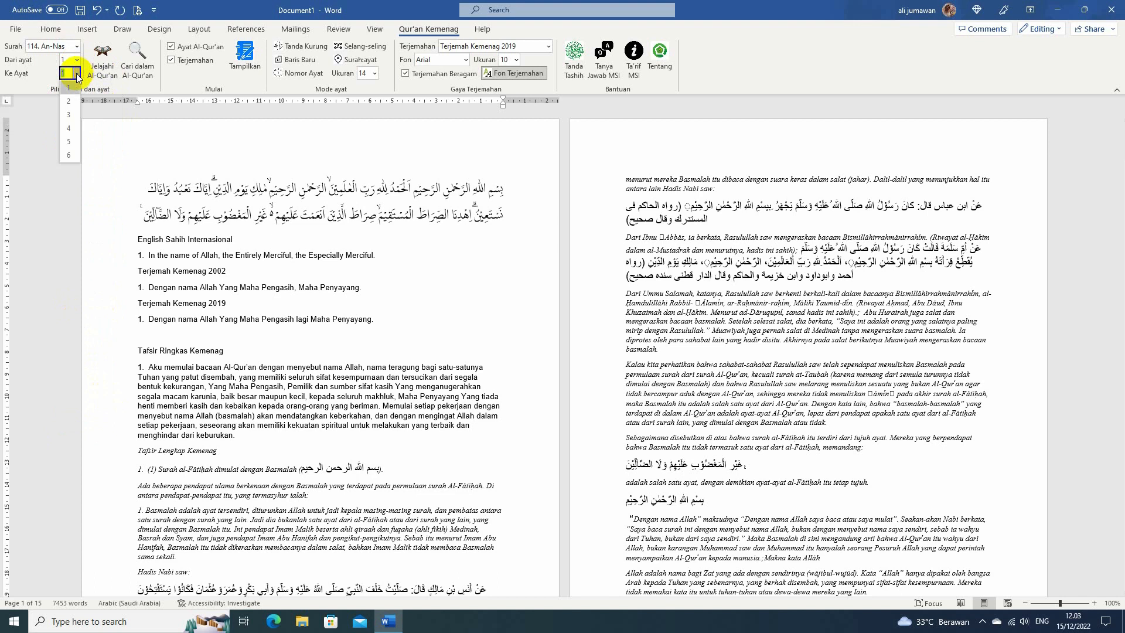
click(71, 156)
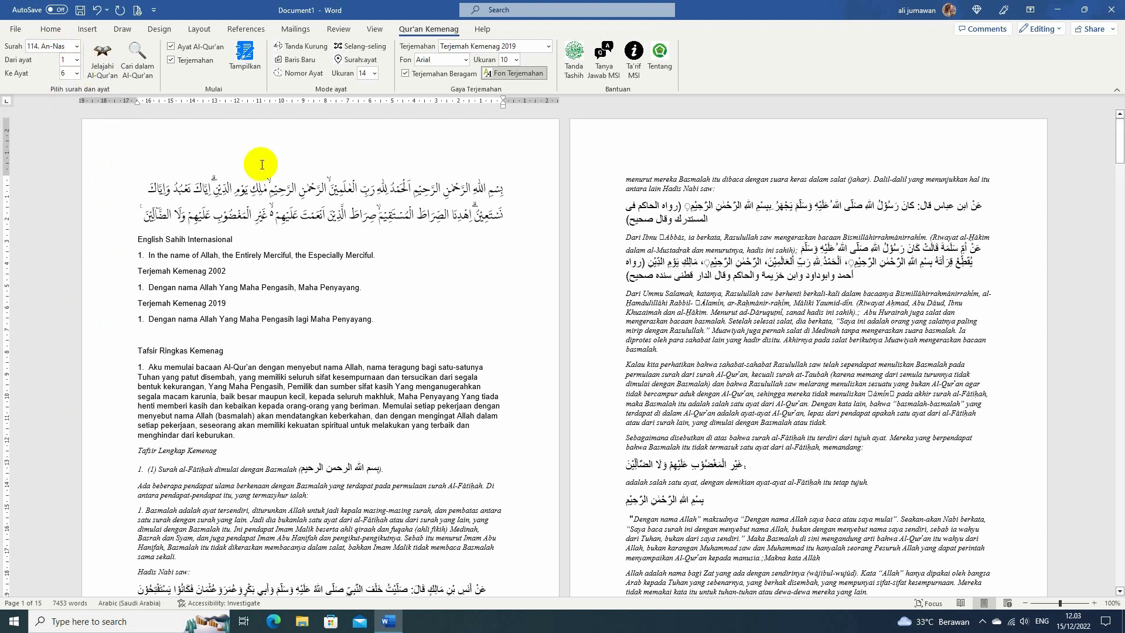
click(76, 74)
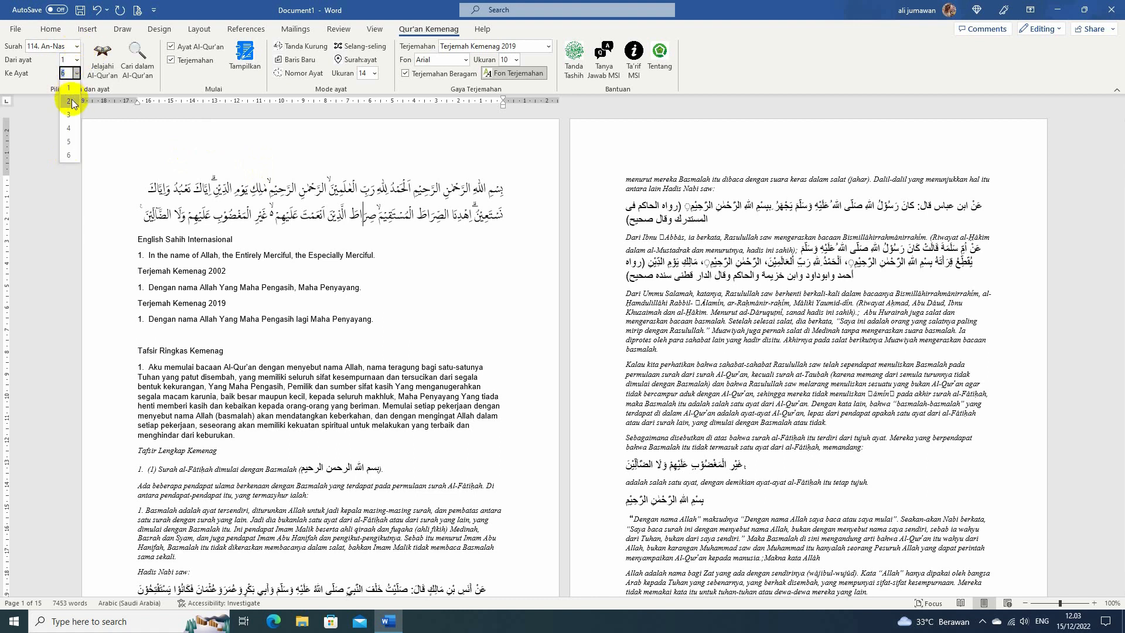
click(71, 88)
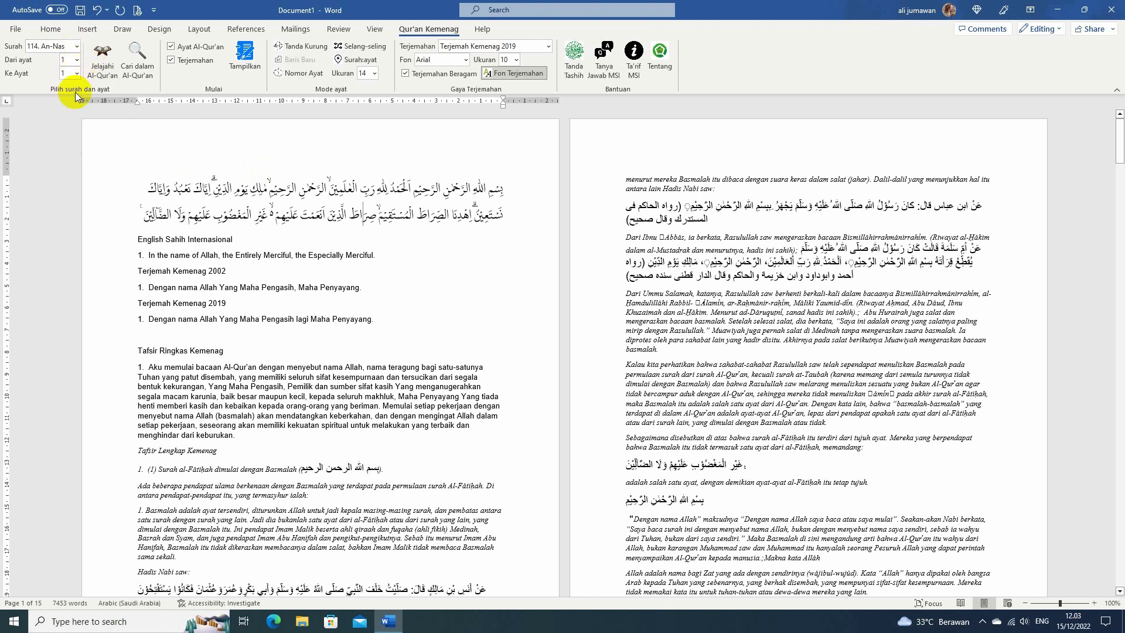
Switch the surah to 2. Al-Baqarah and look through its verse number choices, leaving the range unchanged
click(77, 46)
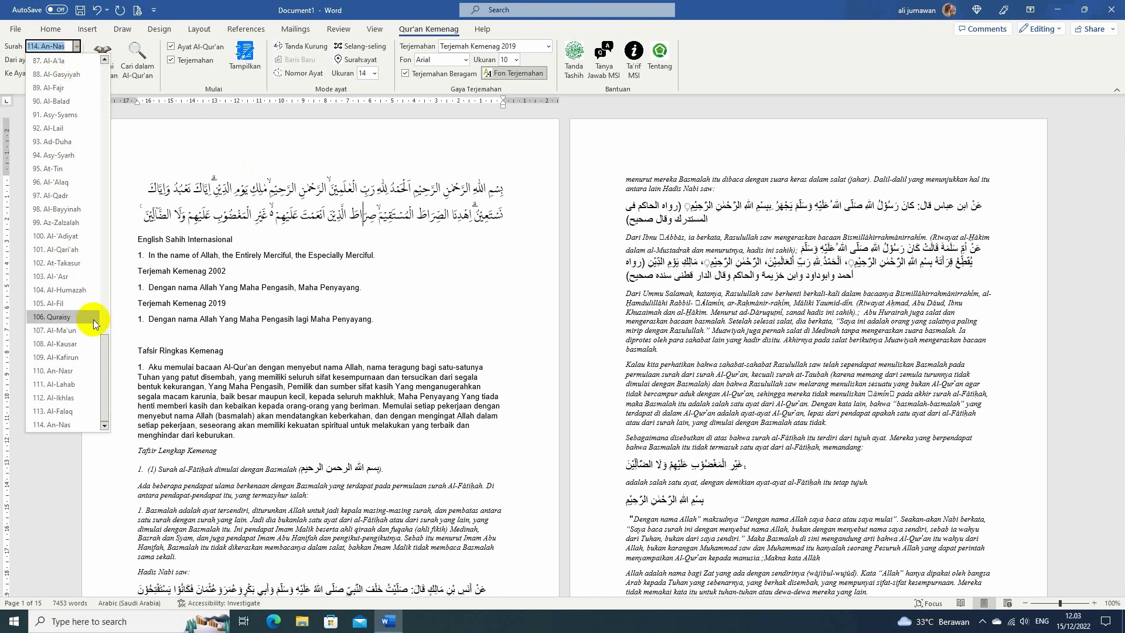
drag(106, 363, 105, 61)
click(71, 71)
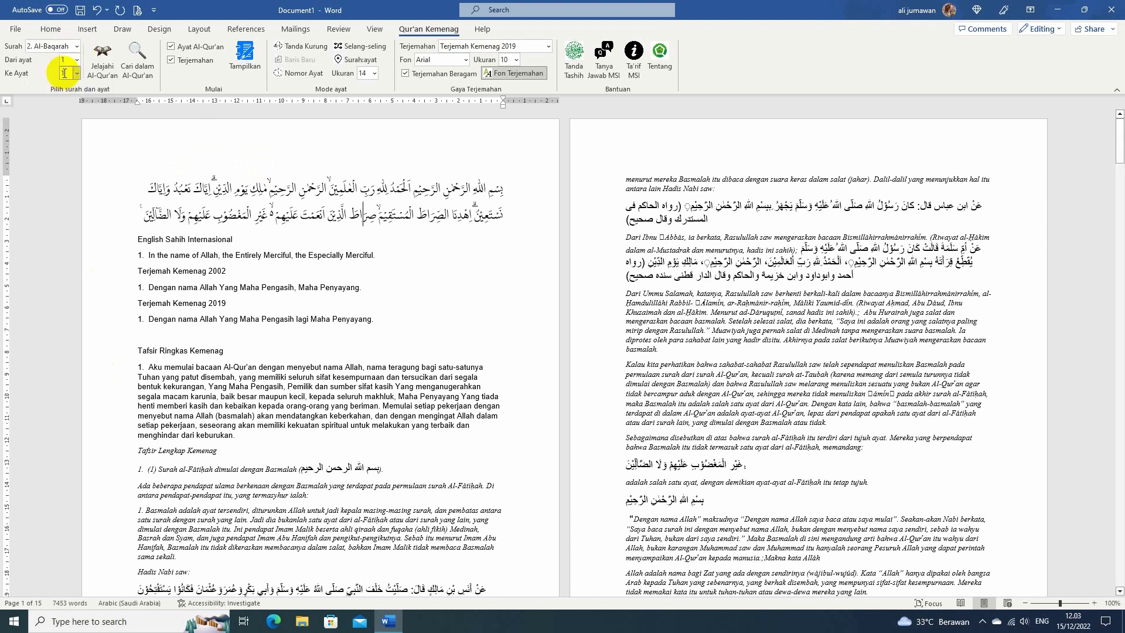
click(77, 73)
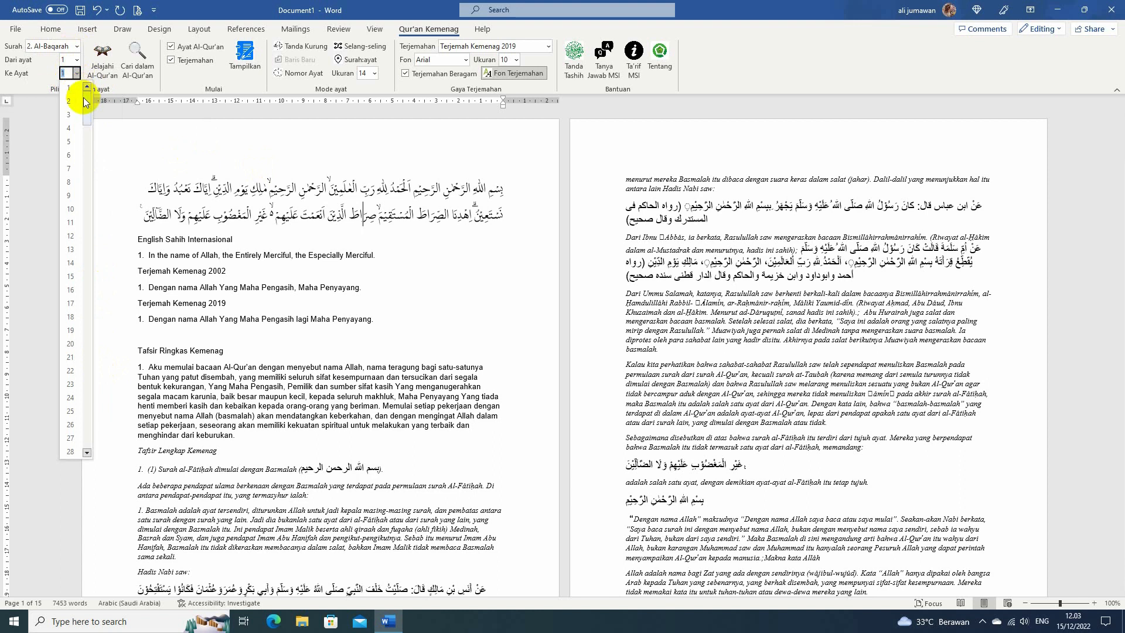
drag(85, 97, 88, 259)
click(77, 60)
click(36, 153)
click(76, 73)
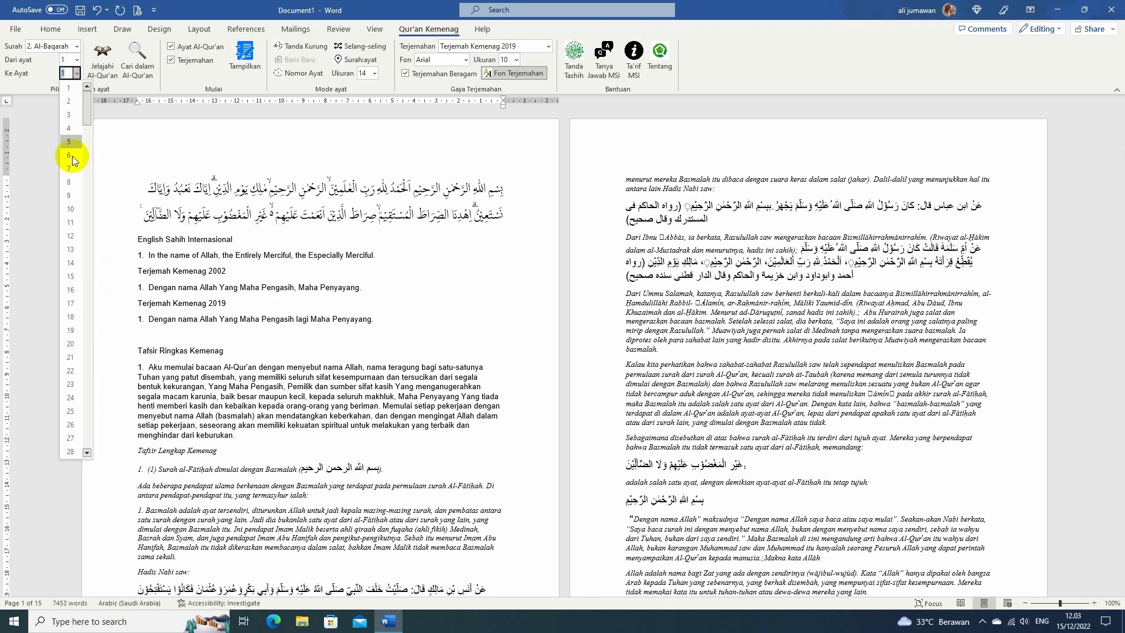
click(121, 146)
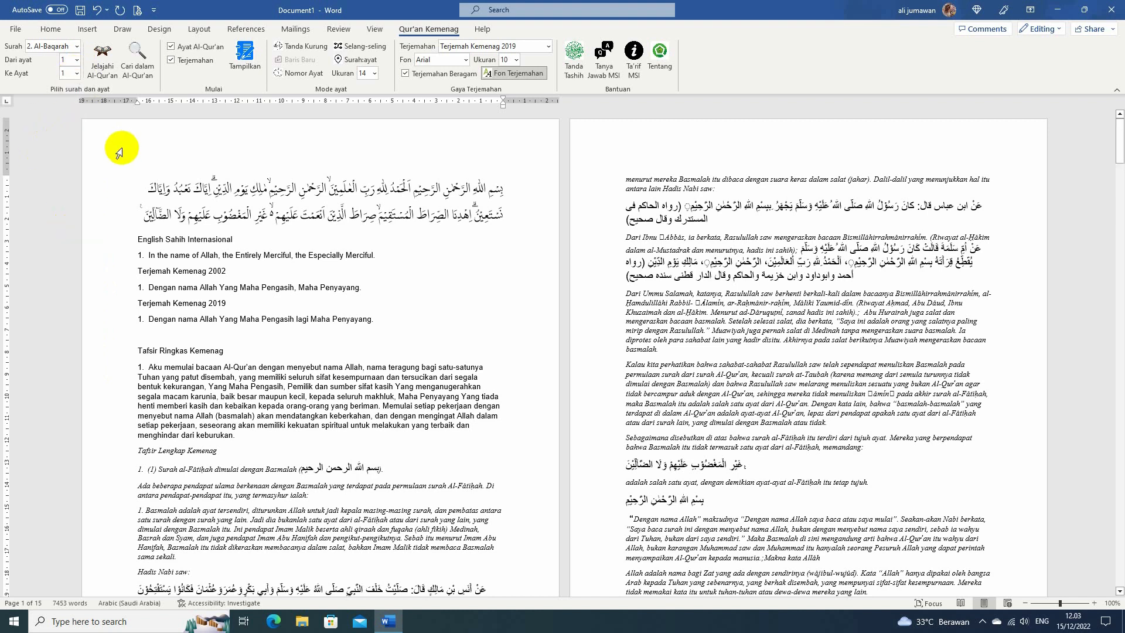
Review the available translation and tafsir sources, keeping Terjemah Kemenag 2019 selected
click(241, 61)
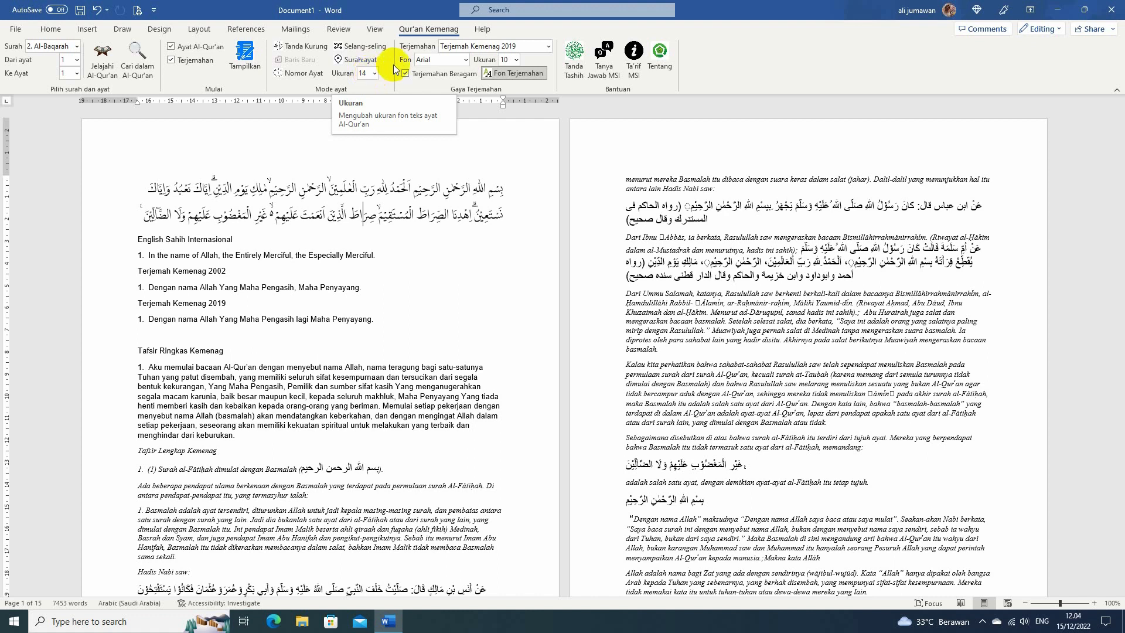
click(548, 46)
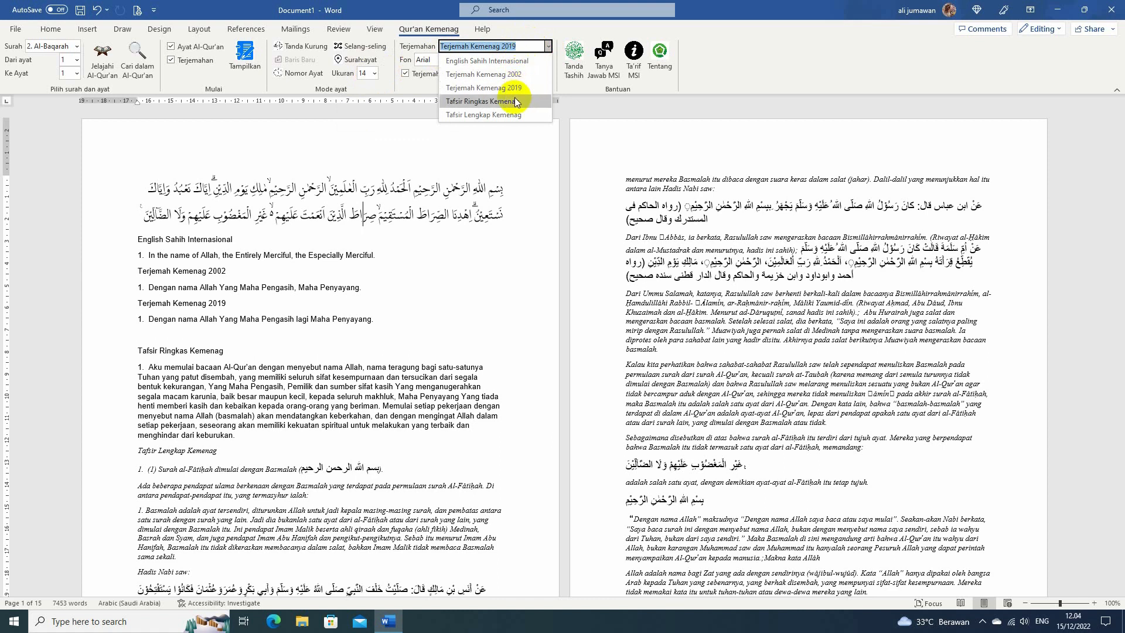
click(555, 34)
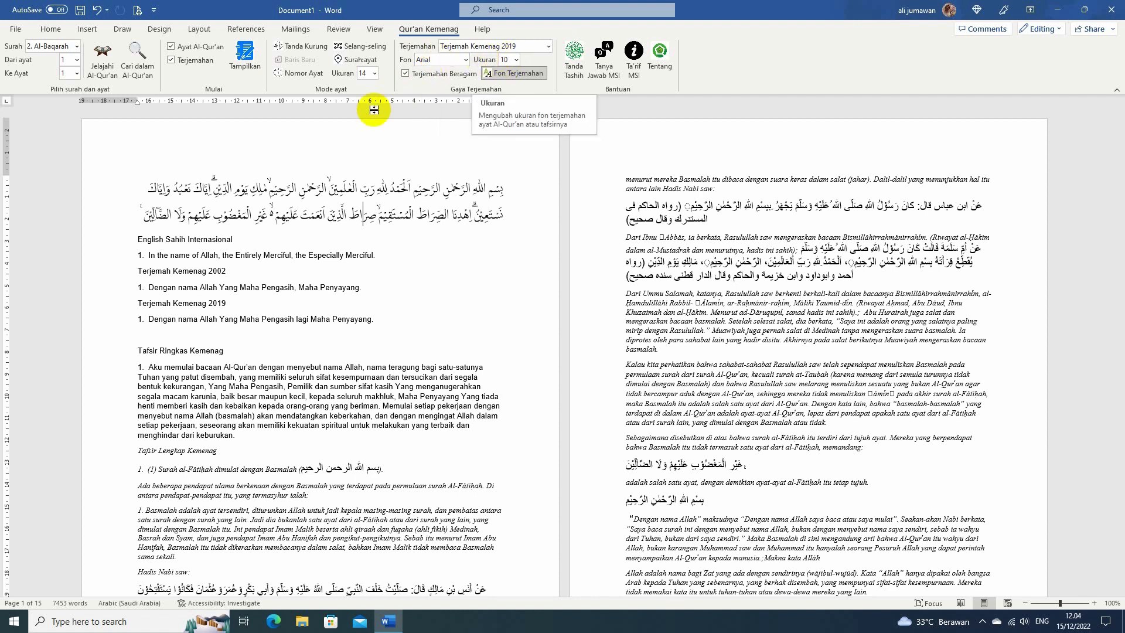
Open and widen the Jelajahi Al-Qur'an browser, and clear all text from the document
click(104, 58)
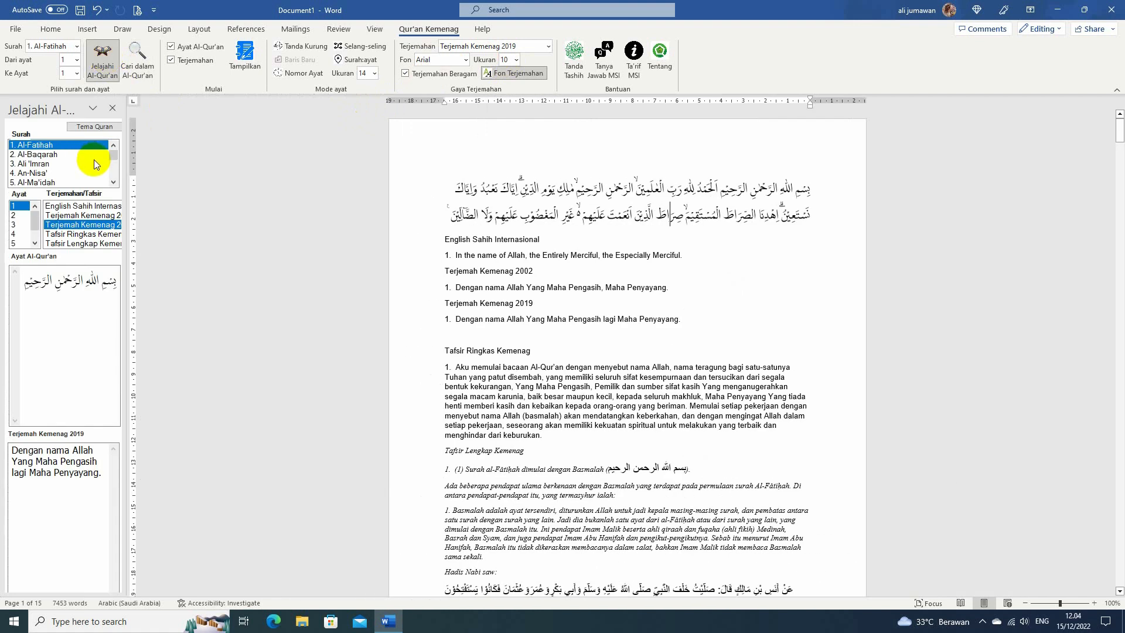
drag(113, 156, 113, 175)
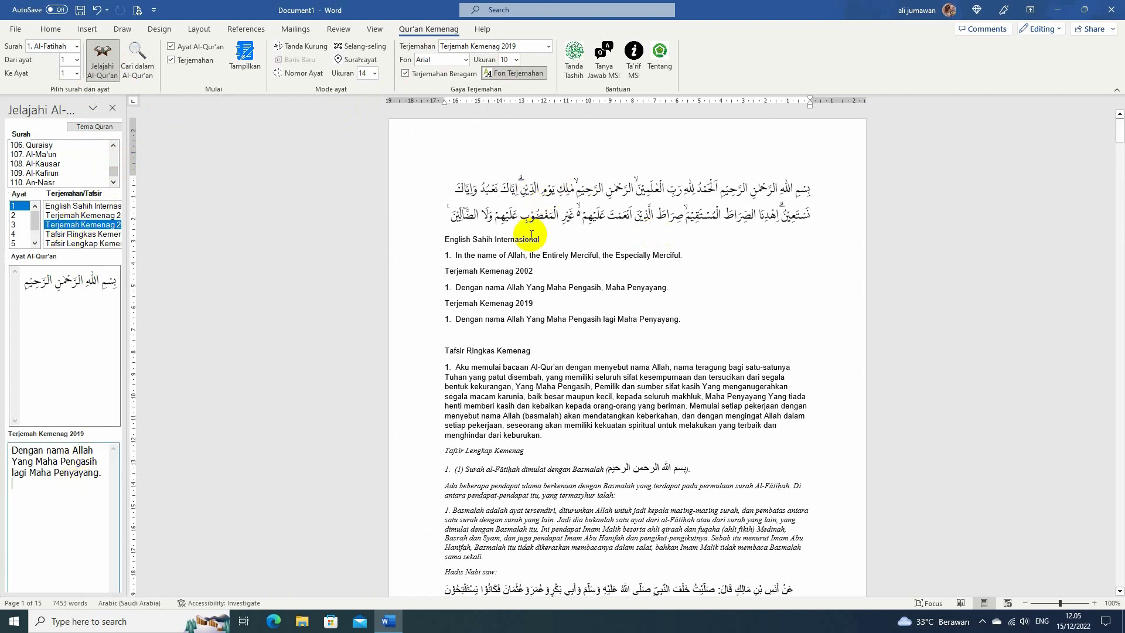
drag(129, 242, 223, 256)
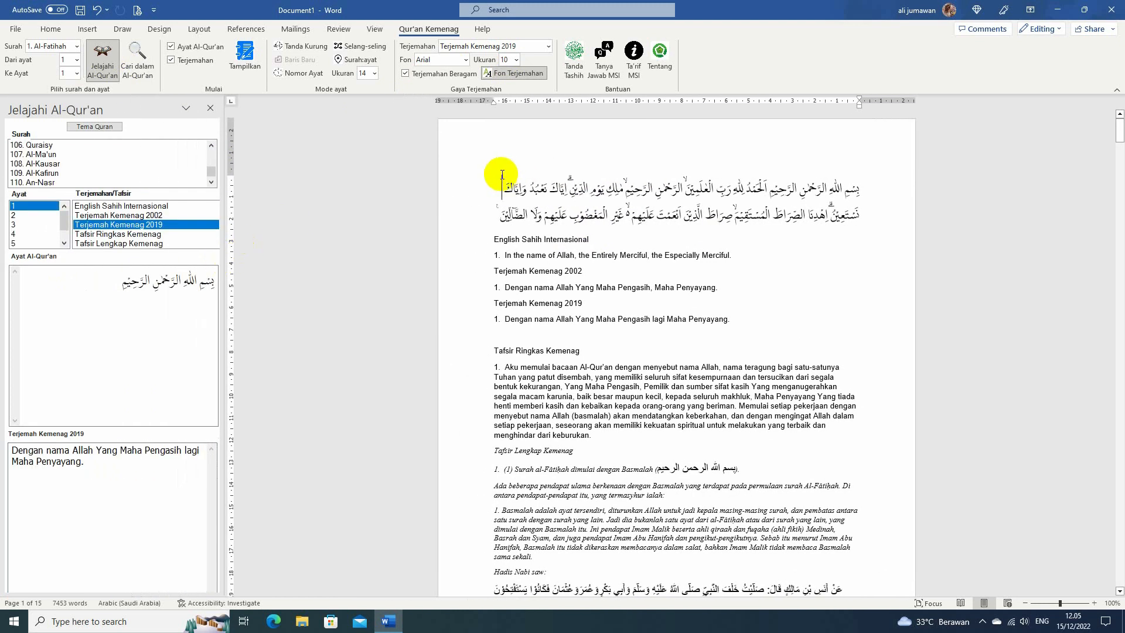
key(ctrl+a)
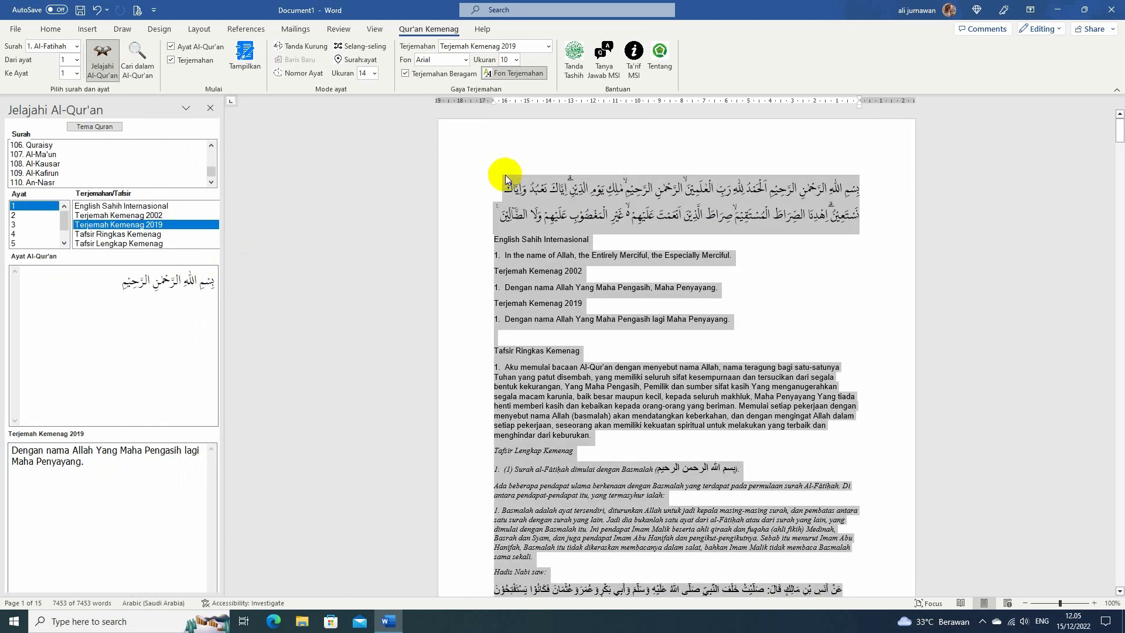
key(Delete)
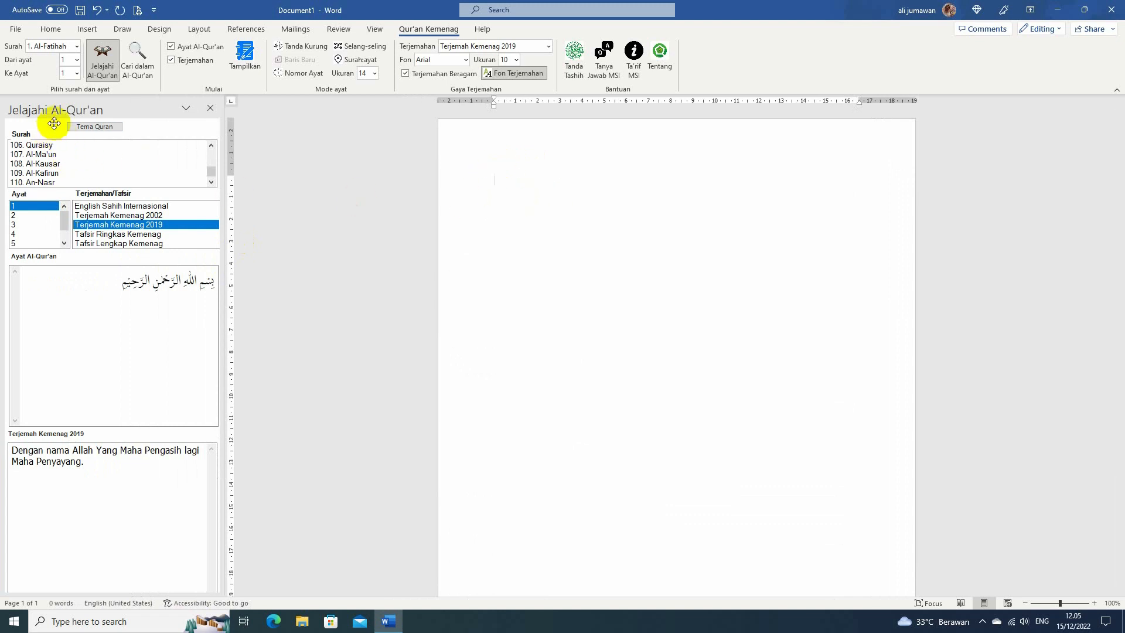
Select surah 2. Al-Baqarah in the Qur'an browser and preview its verses 2 to 5
drag(211, 171, 212, 158)
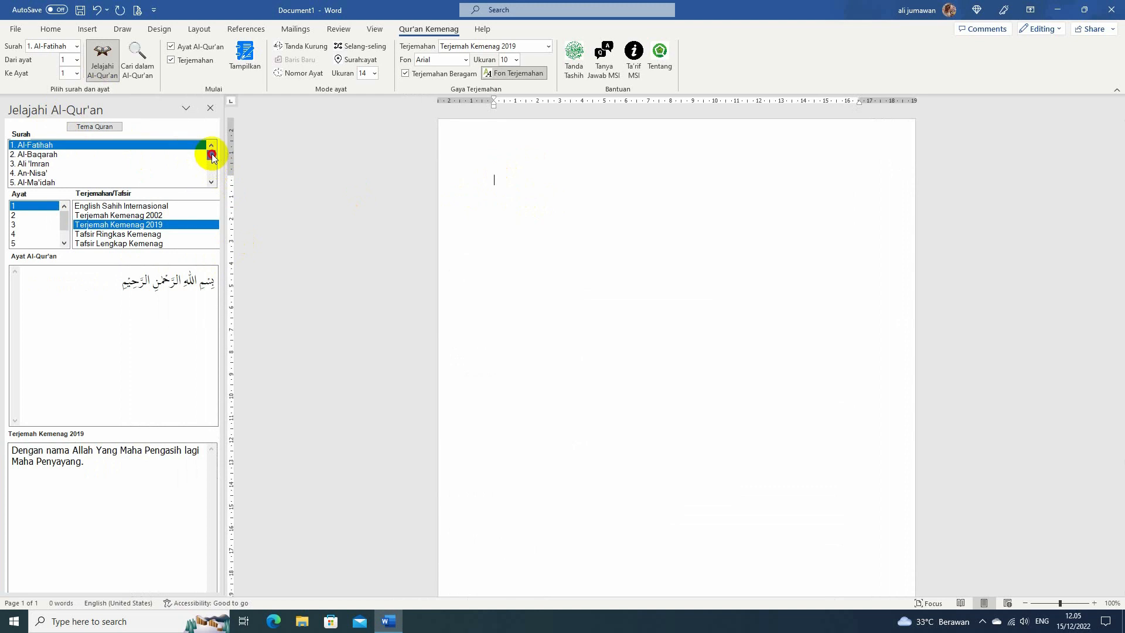
click(50, 154)
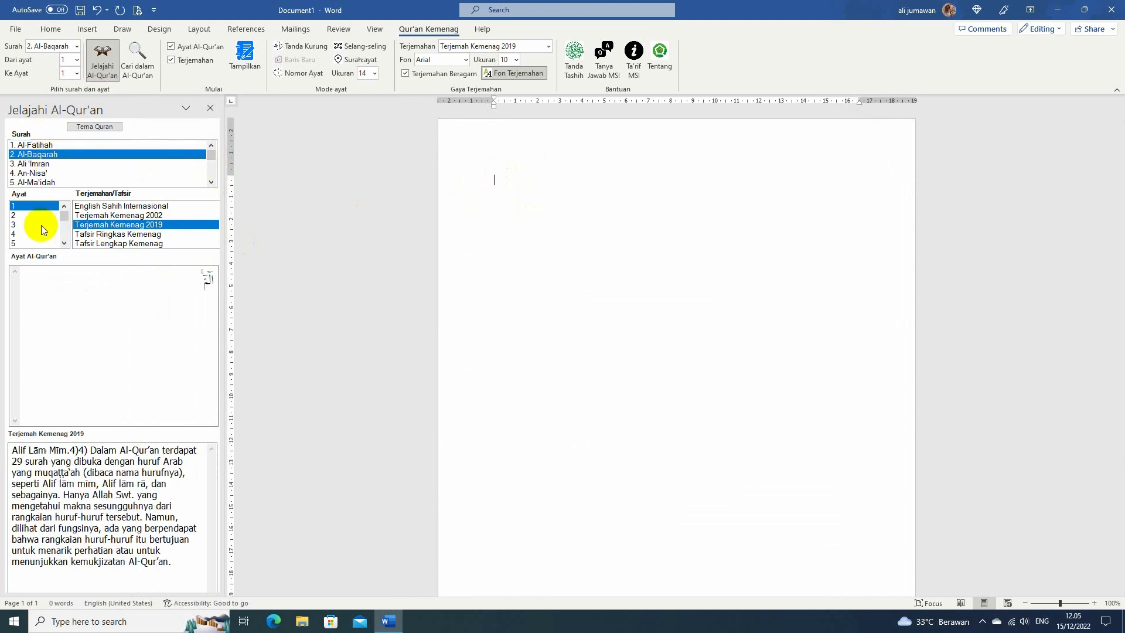
click(15, 217)
click(15, 225)
click(17, 234)
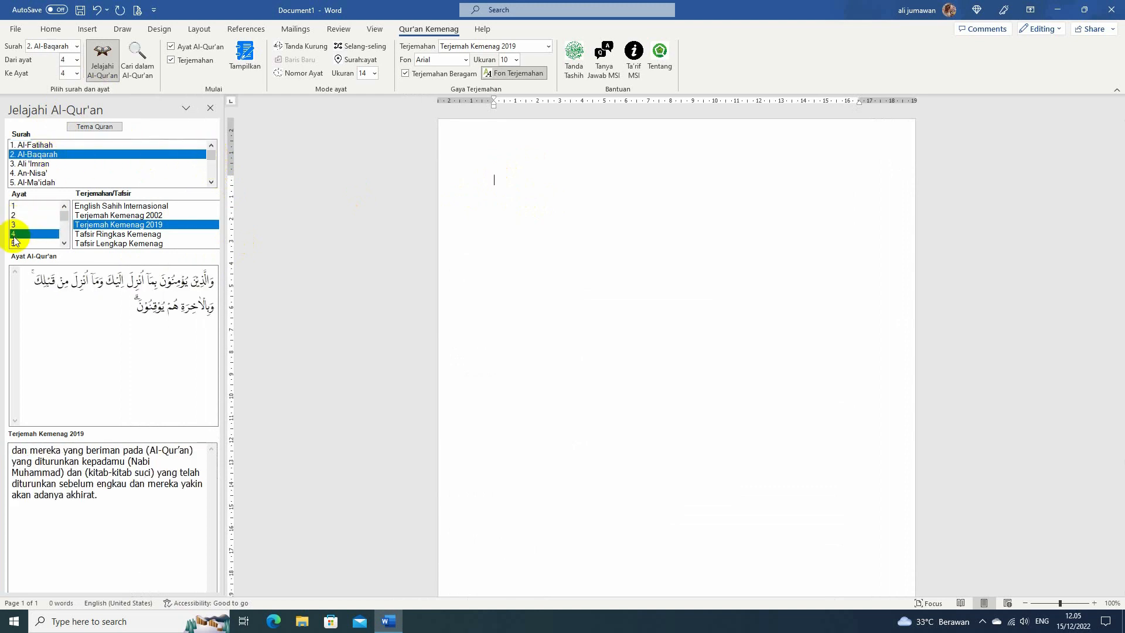
click(48, 244)
Browse further through Al-Baqarah's verses and display verse 111 in the Qur'an browser
click(65, 243)
click(65, 243)
click(65, 243)
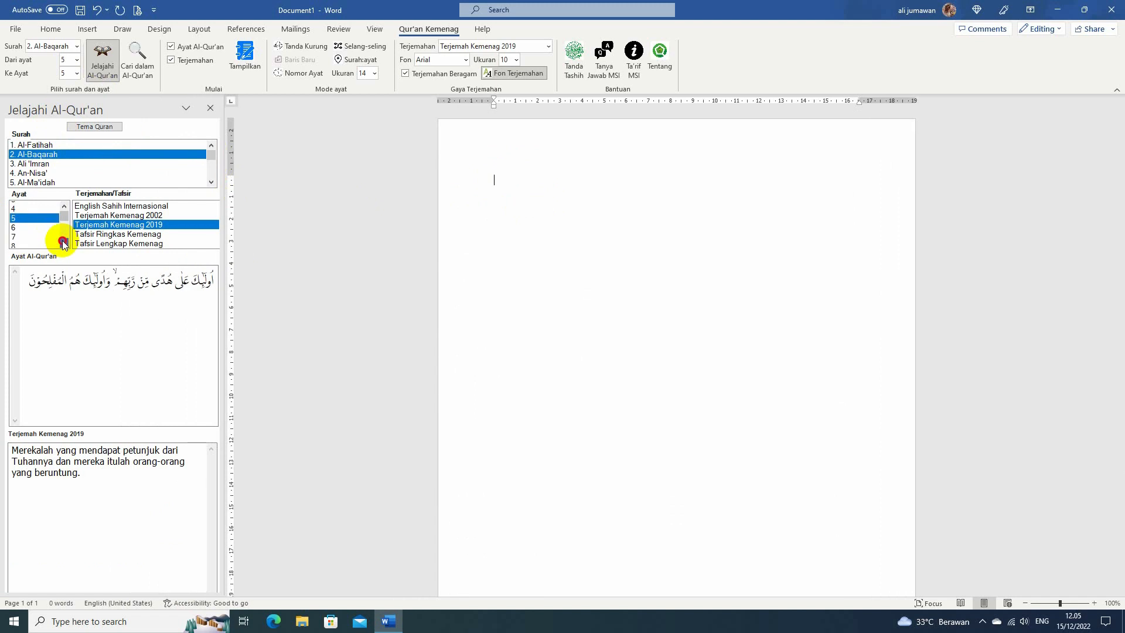
click(64, 243)
drag(65, 225, 63, 228)
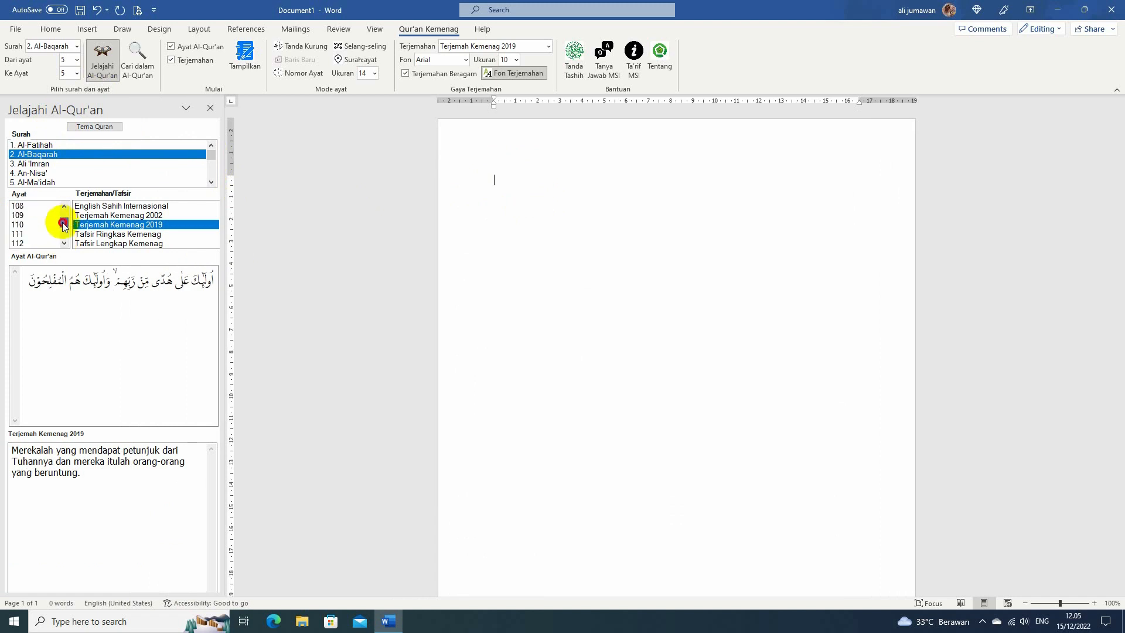
click(17, 216)
click(18, 225)
click(18, 235)
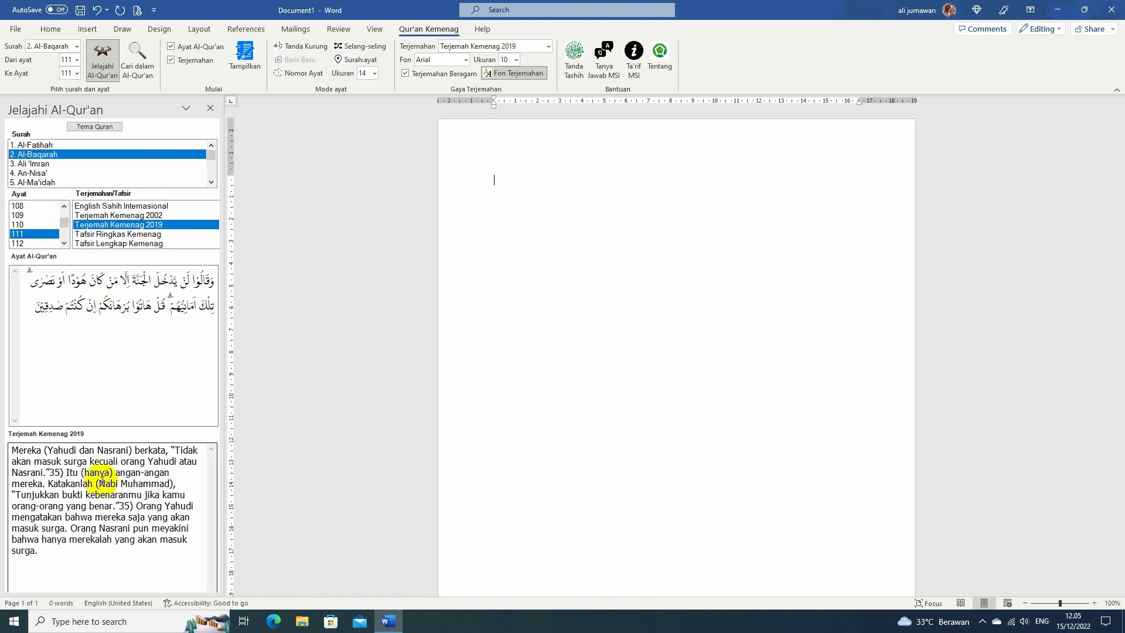
Preview verse 111 in each source from English Sahih Internasional to Tafsir Lengkap Kemenag, and close the Qur'an browser
click(135, 209)
click(129, 216)
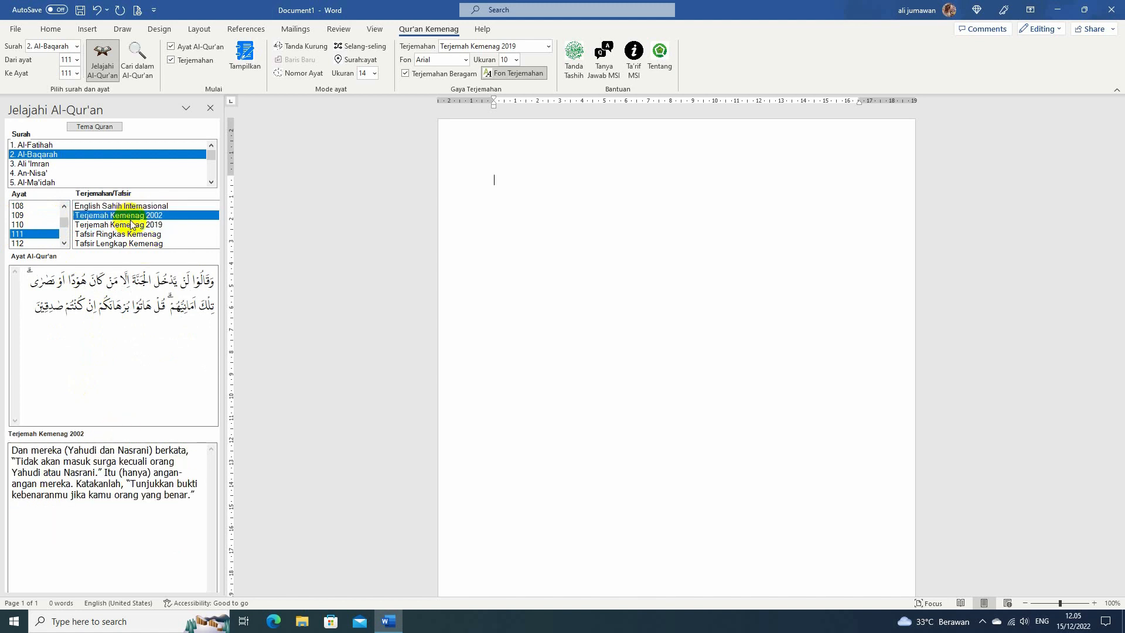
click(132, 225)
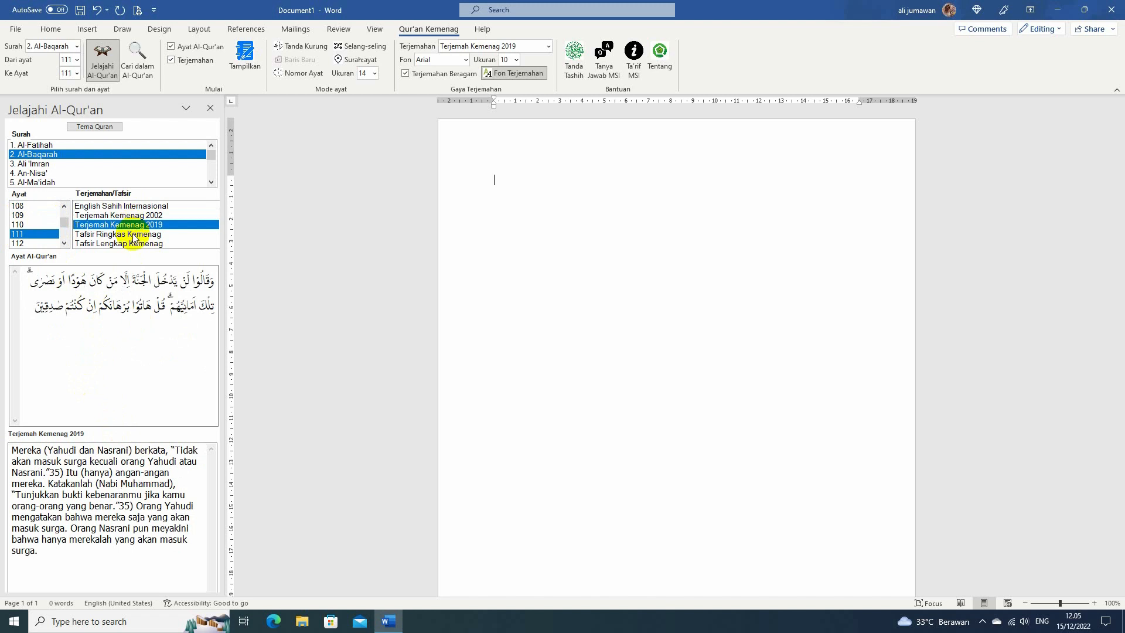
click(133, 235)
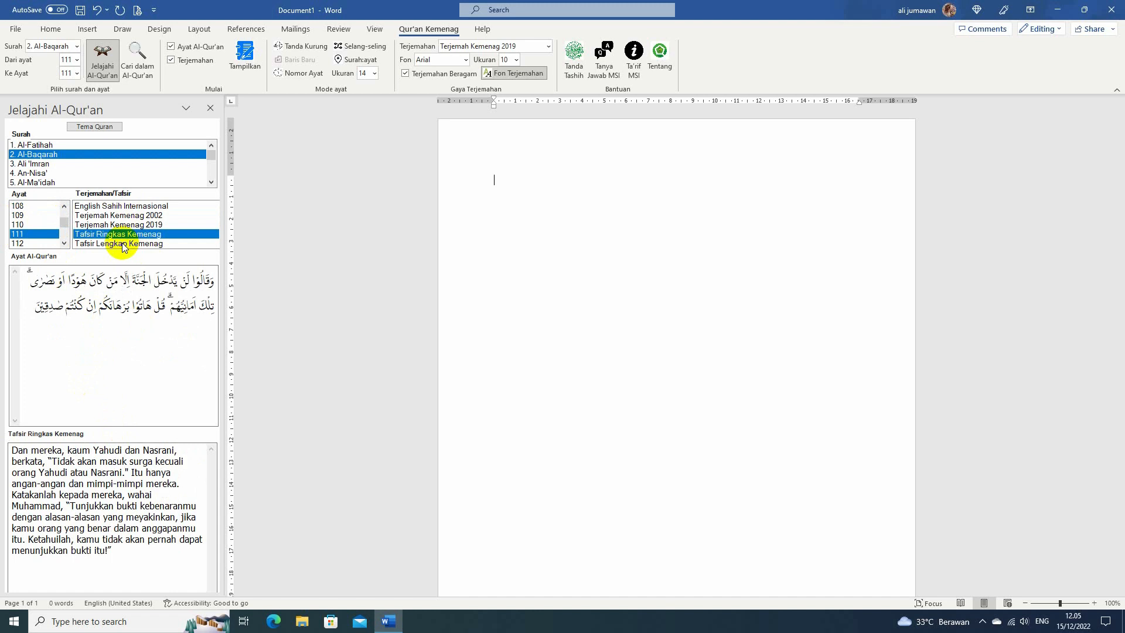
click(122, 243)
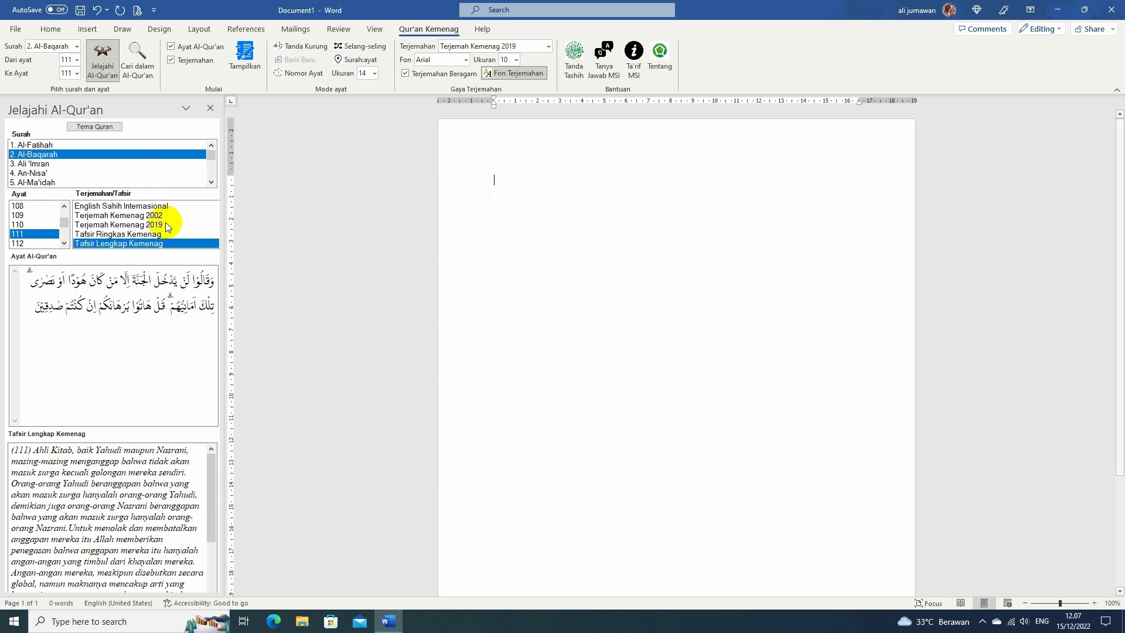
click(211, 109)
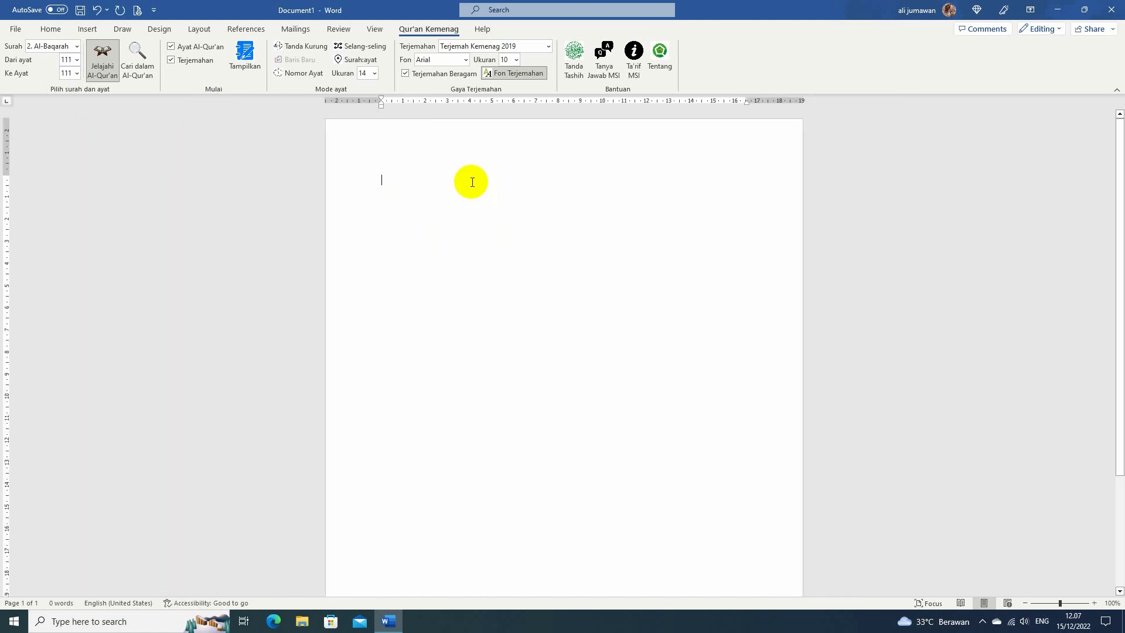
Open the Tanda Tashih certificate of Quran Kemenag In Word, view it, and close it
click(571, 57)
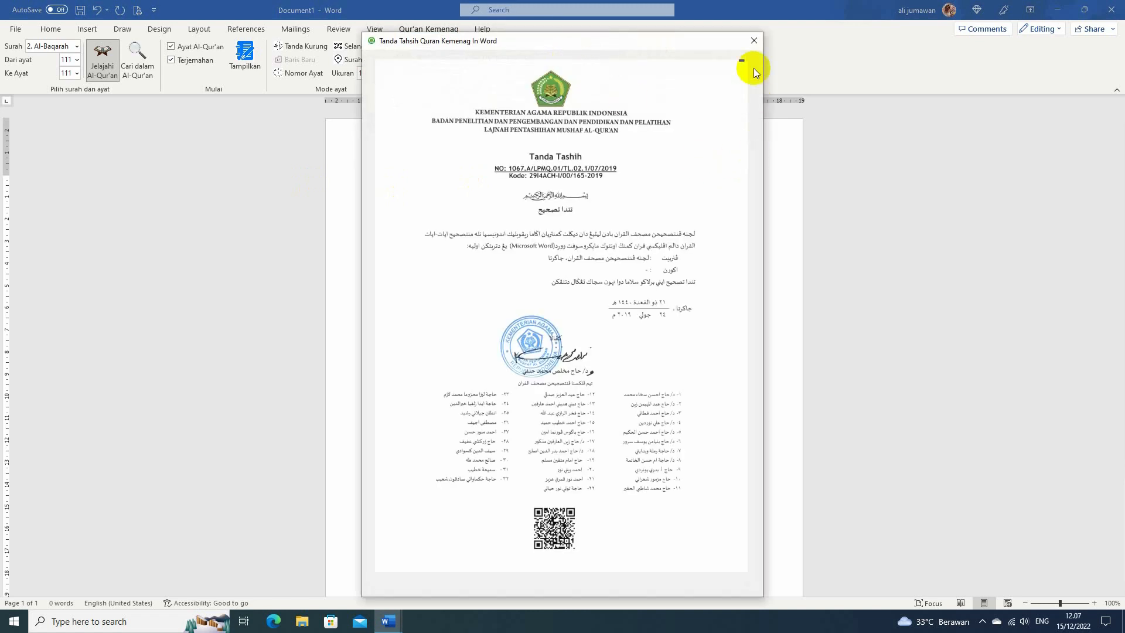
click(753, 41)
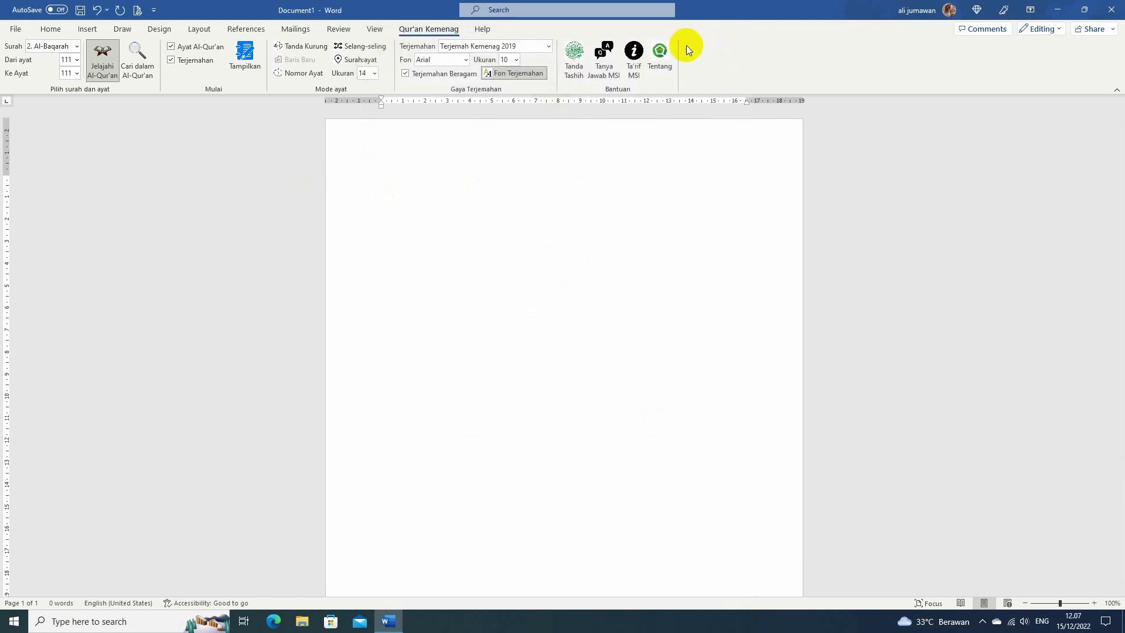
click(575, 65)
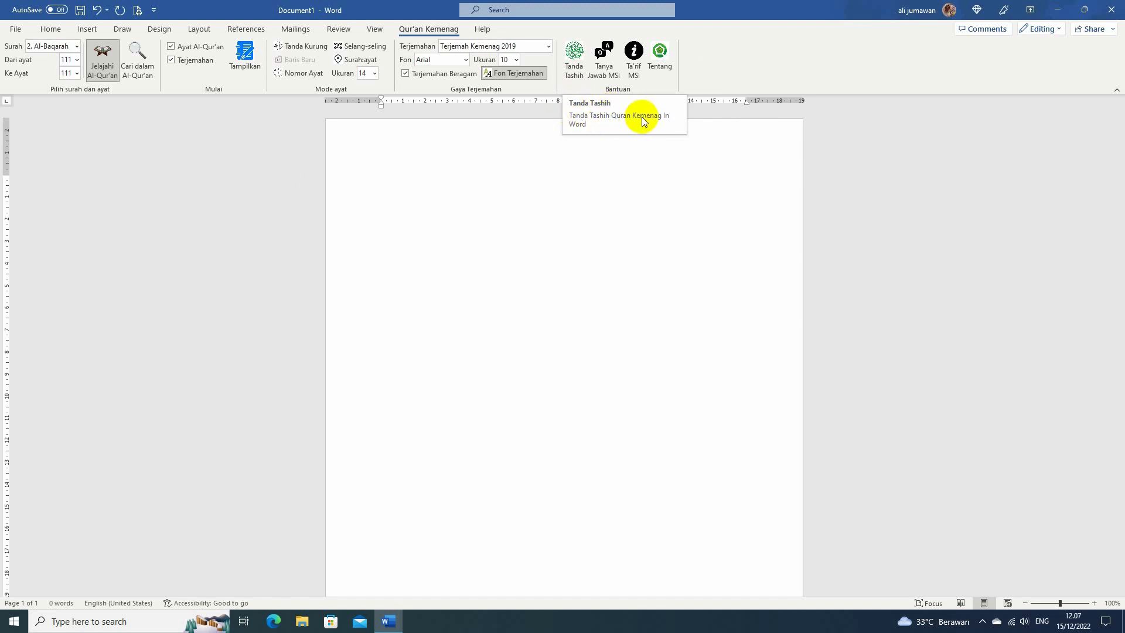
Open the Tanya Jawab MSI book and browse its front matter and foreword through to the Daftar Isi
click(606, 53)
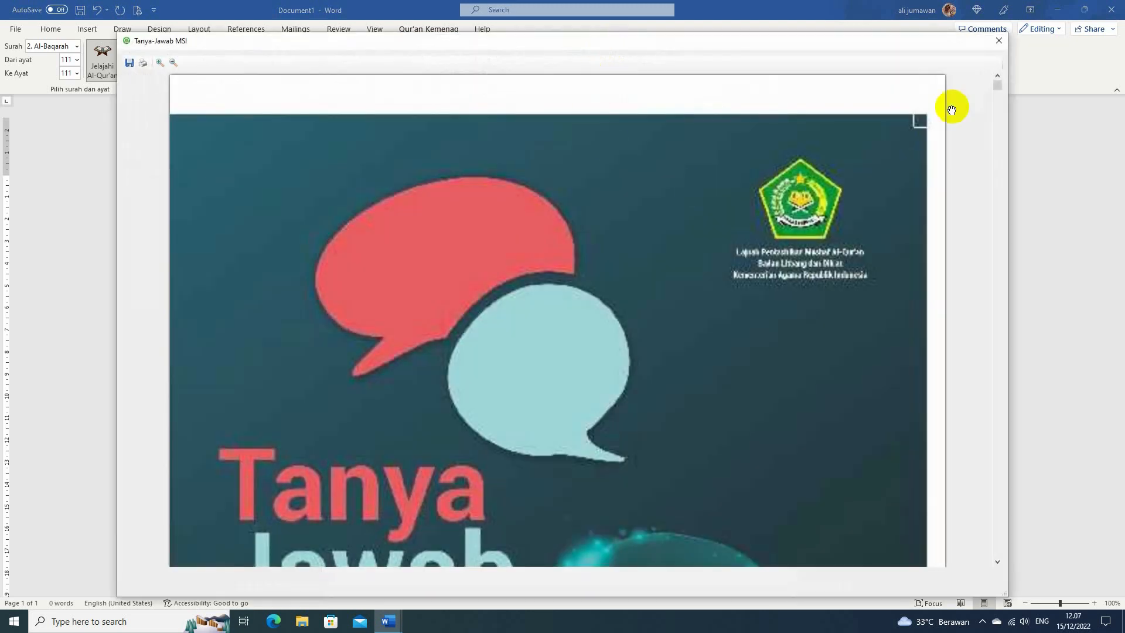
drag(1001, 85, 999, 92)
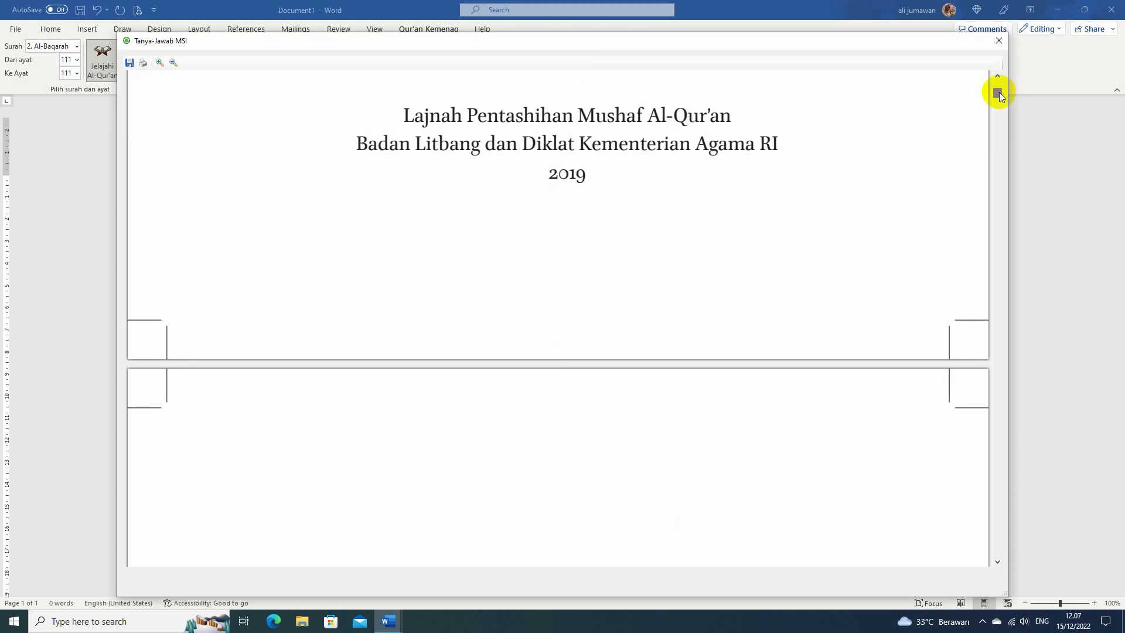
scroll(750, 161, up, 10)
scroll(751, 164, up, 4)
scroll(752, 164, down, 6)
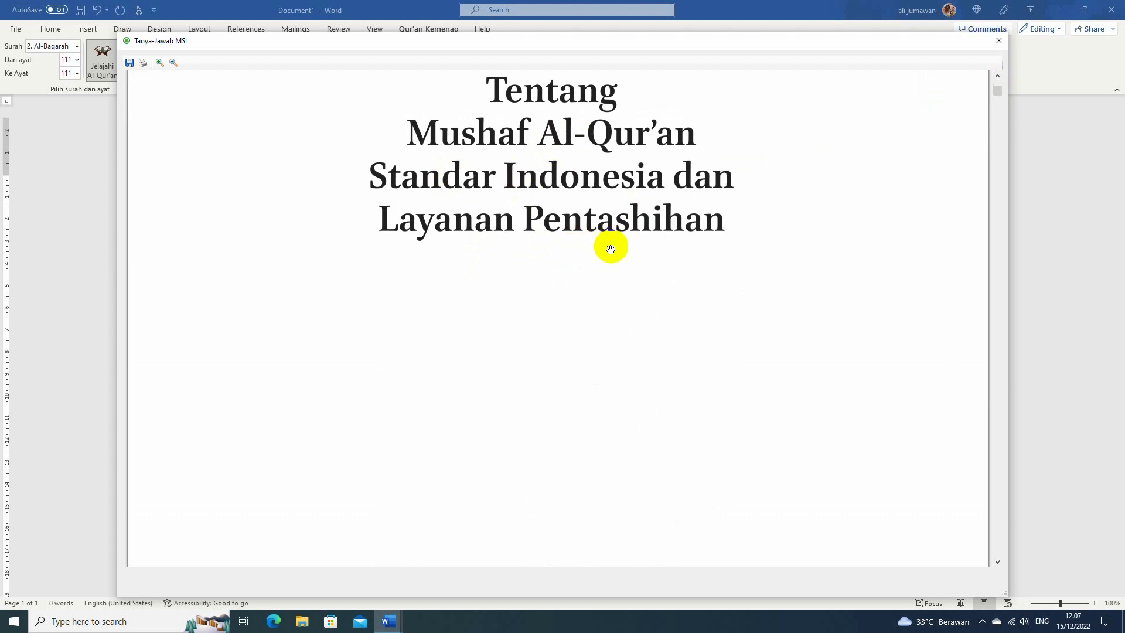
scroll(618, 254, down, 10)
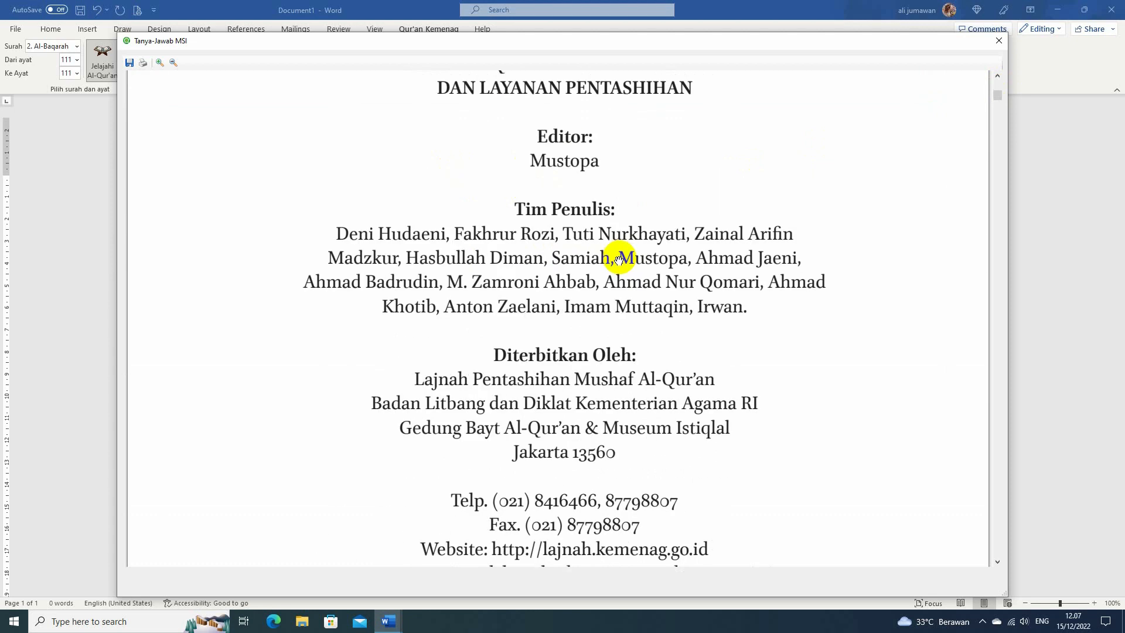
scroll(618, 260, down, 10)
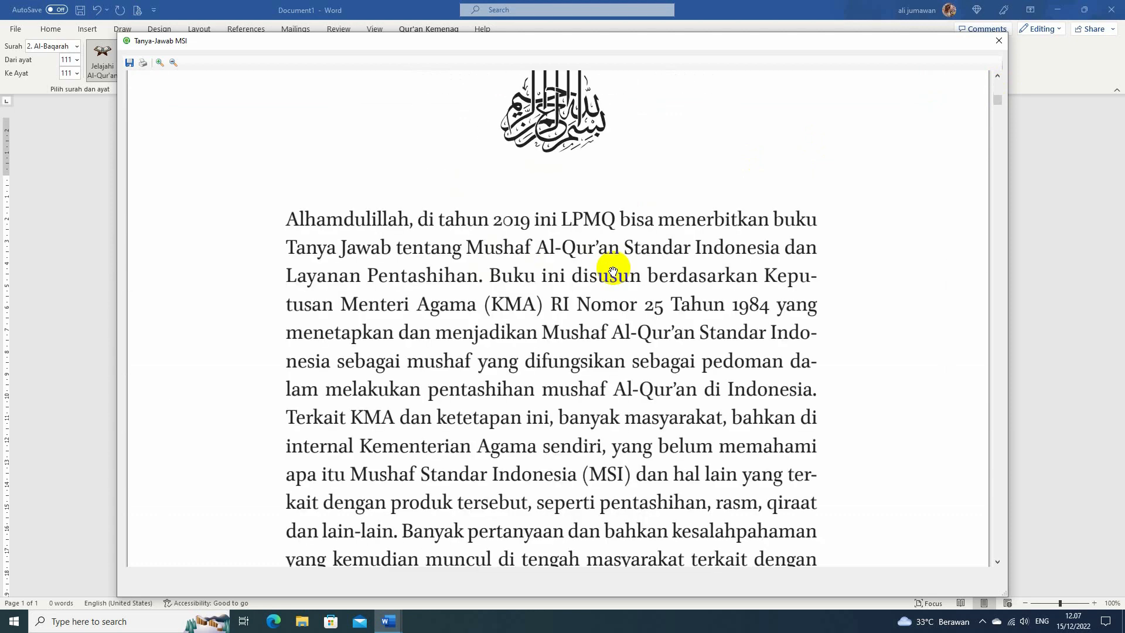
scroll(613, 271, down, 15)
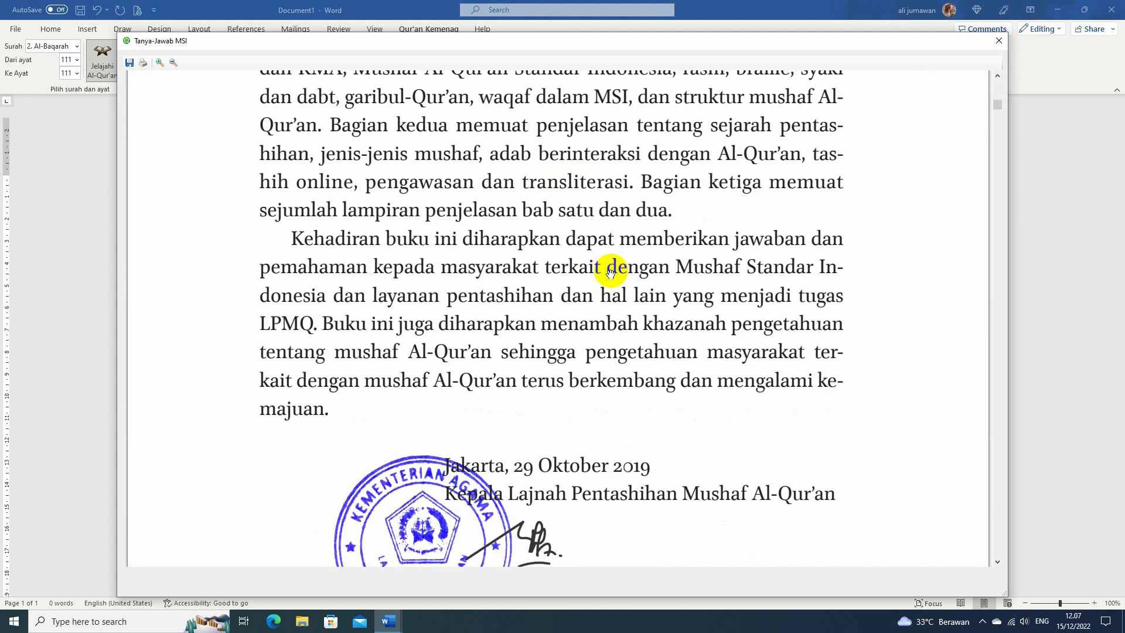
scroll(610, 272, down, 15)
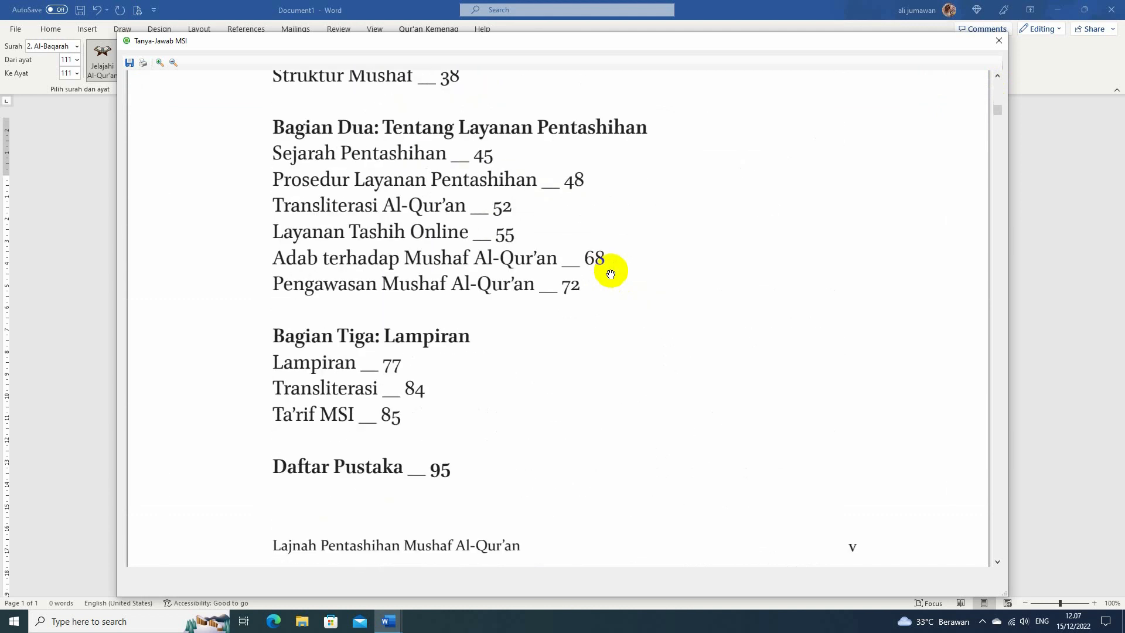
Examine the topics listed under Bagian Satu, Bagian Dua and Bagian Tiga in the book's Daftar Isi
scroll(611, 274, down, 10)
scroll(610, 274, up, 7)
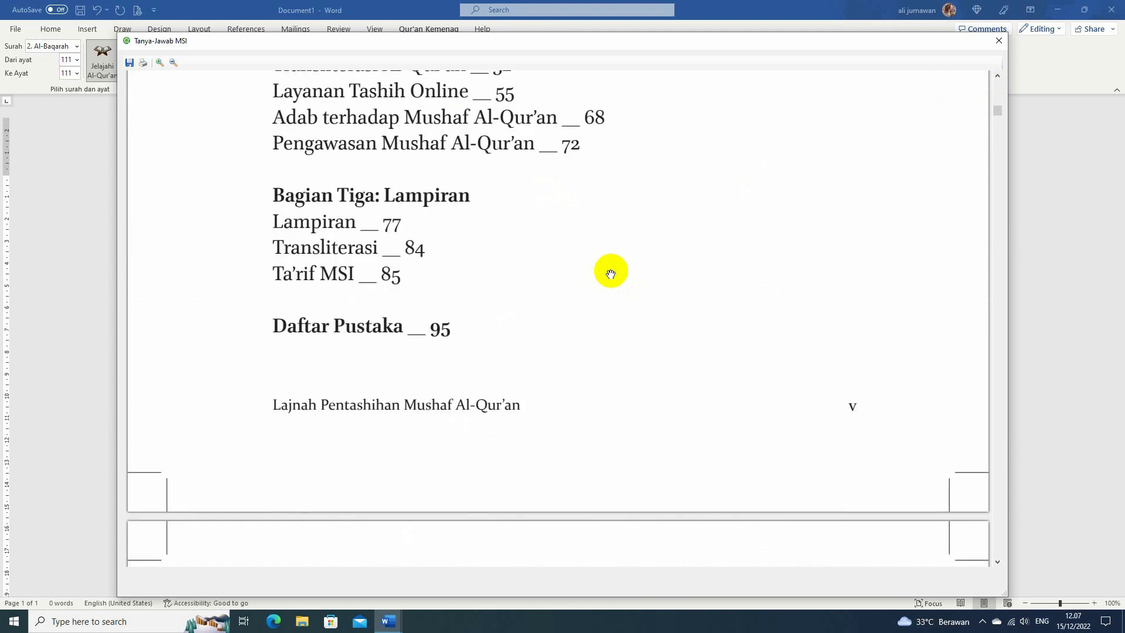
scroll(611, 274, up, 12)
scroll(611, 274, down, 5)
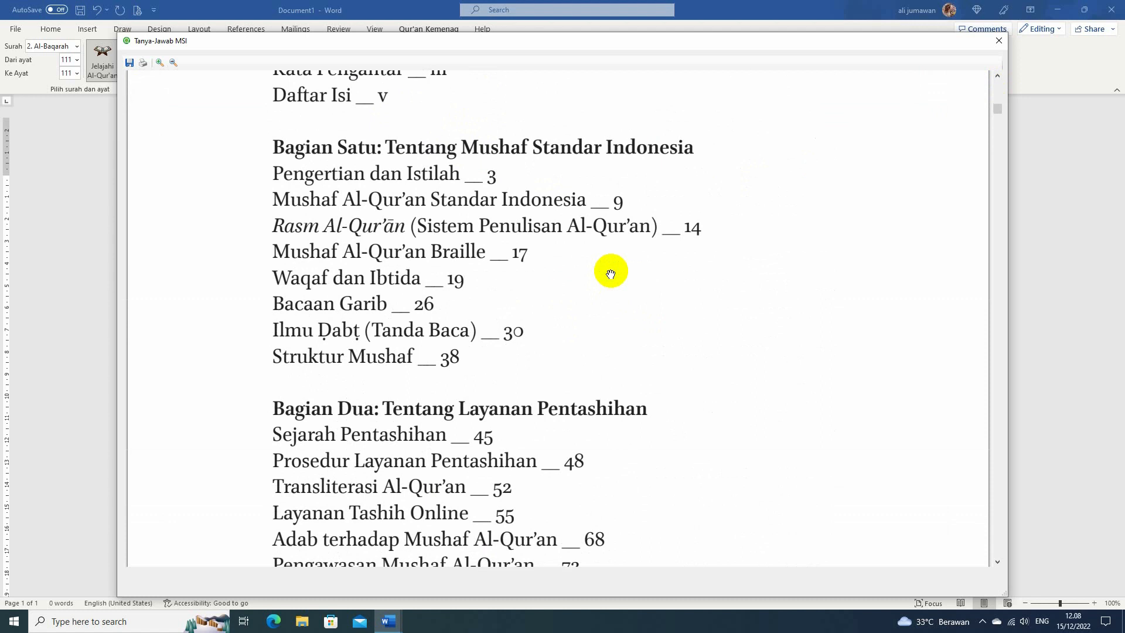
scroll(610, 271, up, 3)
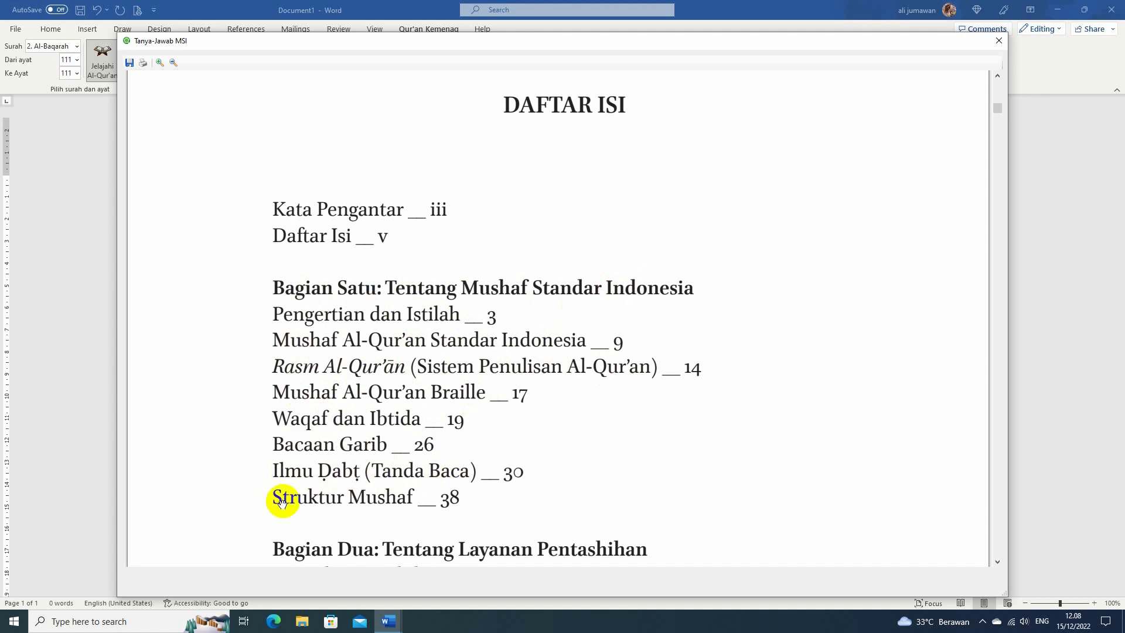
scroll(385, 497, down, 4)
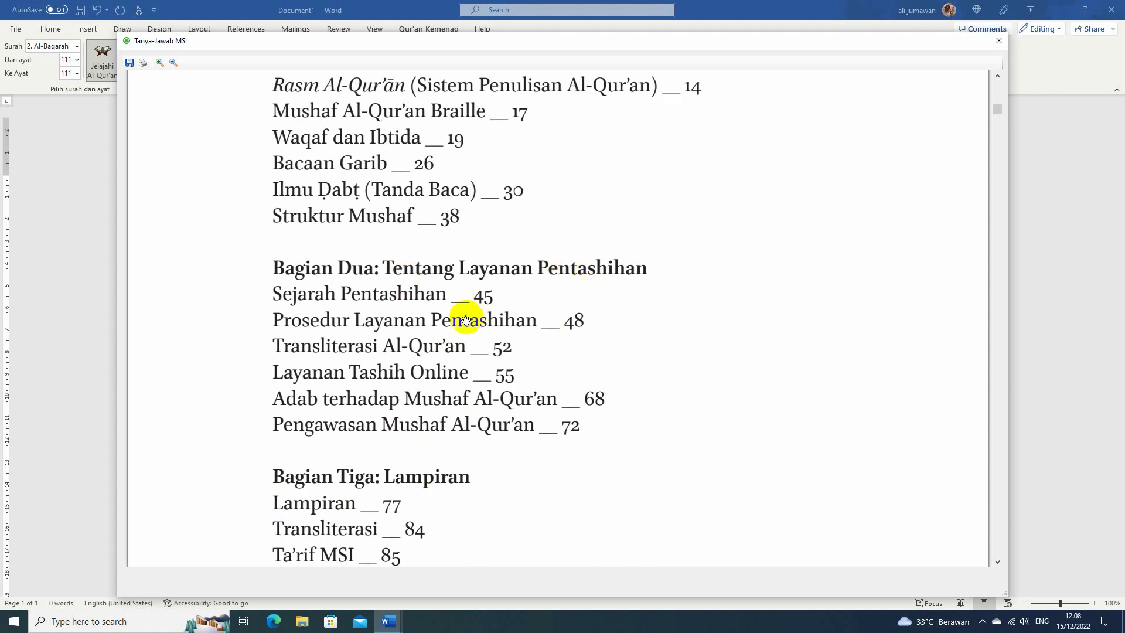
Read the questions and answers in the book's Pengertian dan Istilah section, and close the Tanya Jawab MSI book
scroll(459, 322, down, 10)
scroll(457, 332, down, 10)
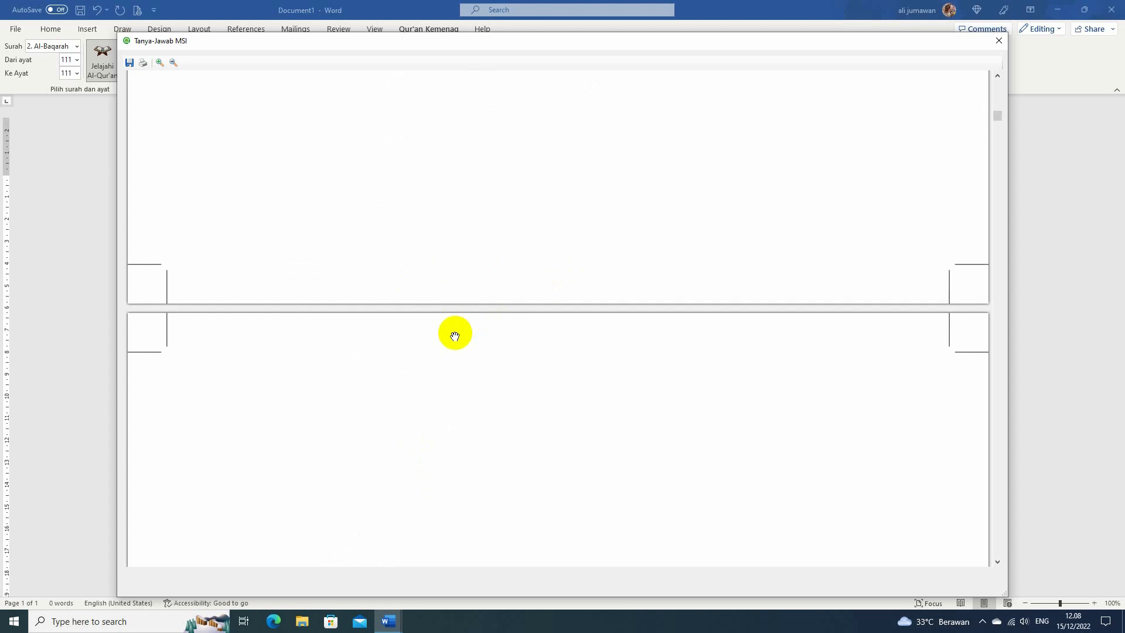
scroll(452, 337, down, 5)
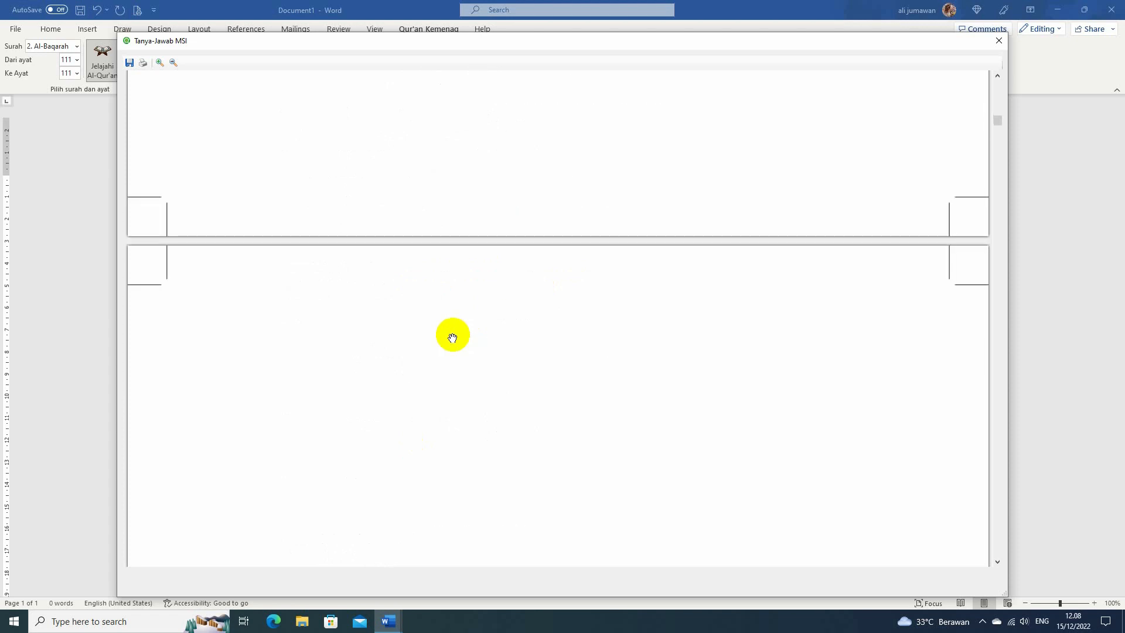
scroll(452, 338, down, 3)
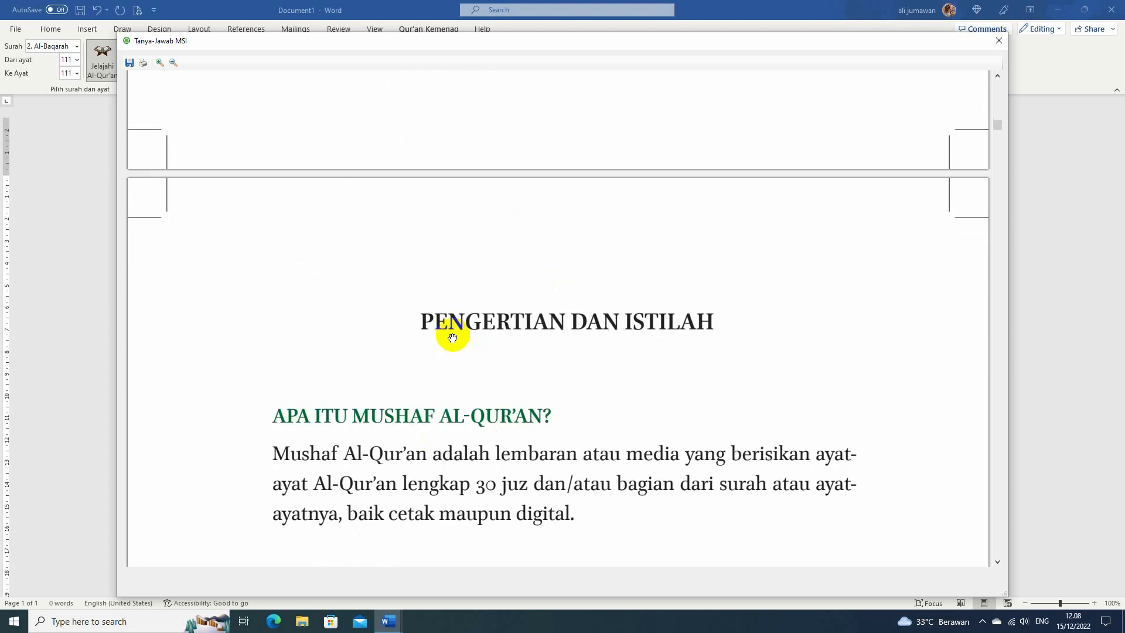
scroll(453, 338, down, 3)
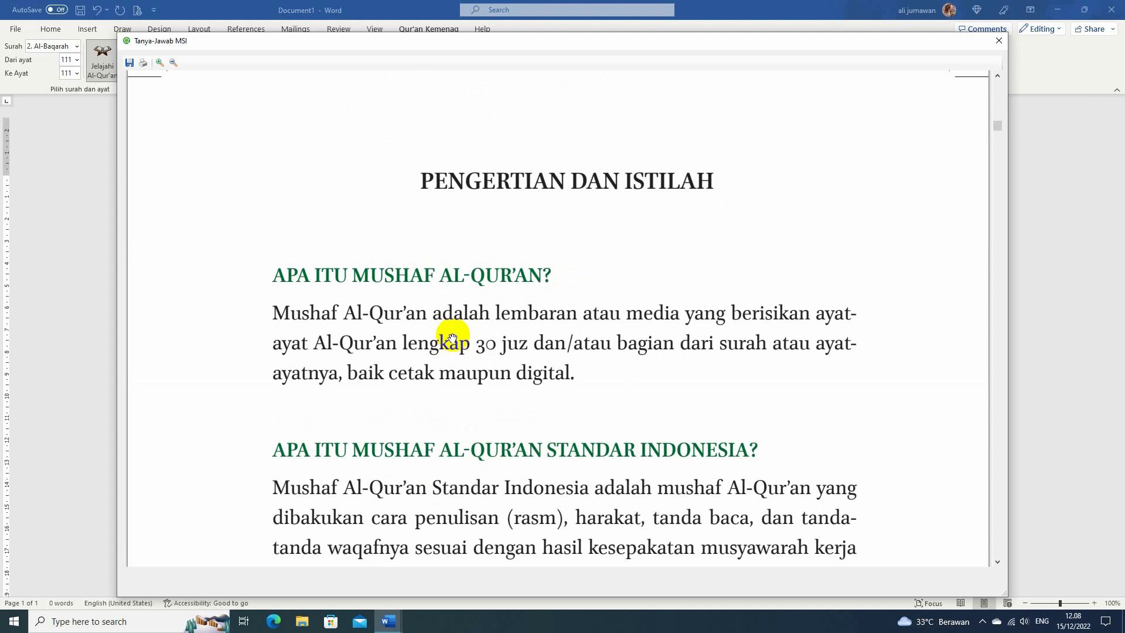
scroll(480, 384, down, 3)
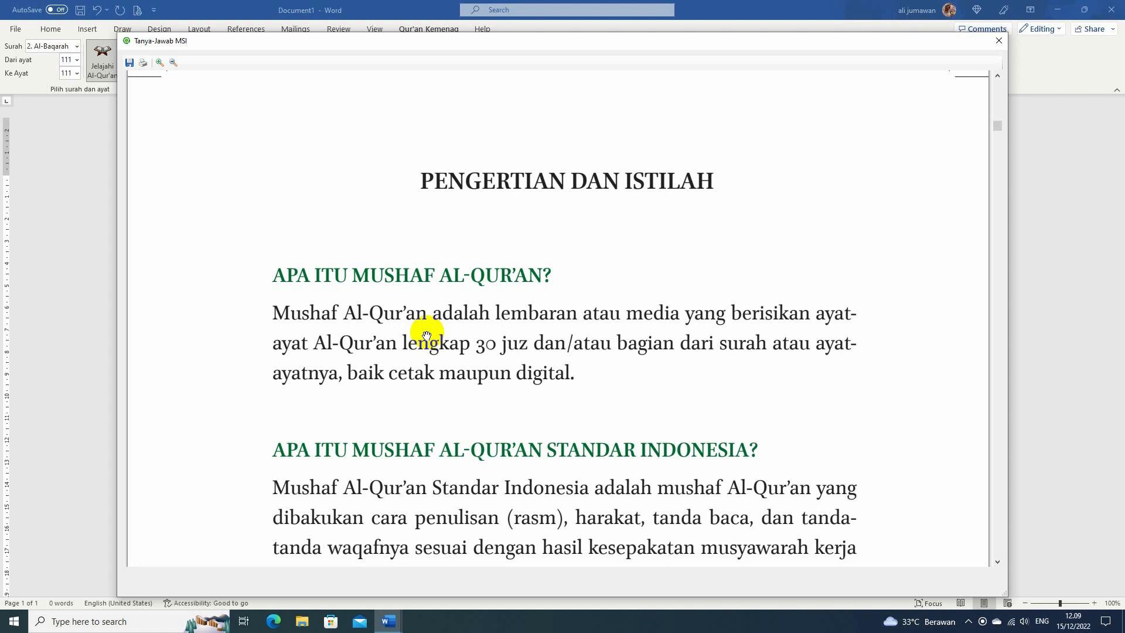
scroll(442, 314, down, 2)
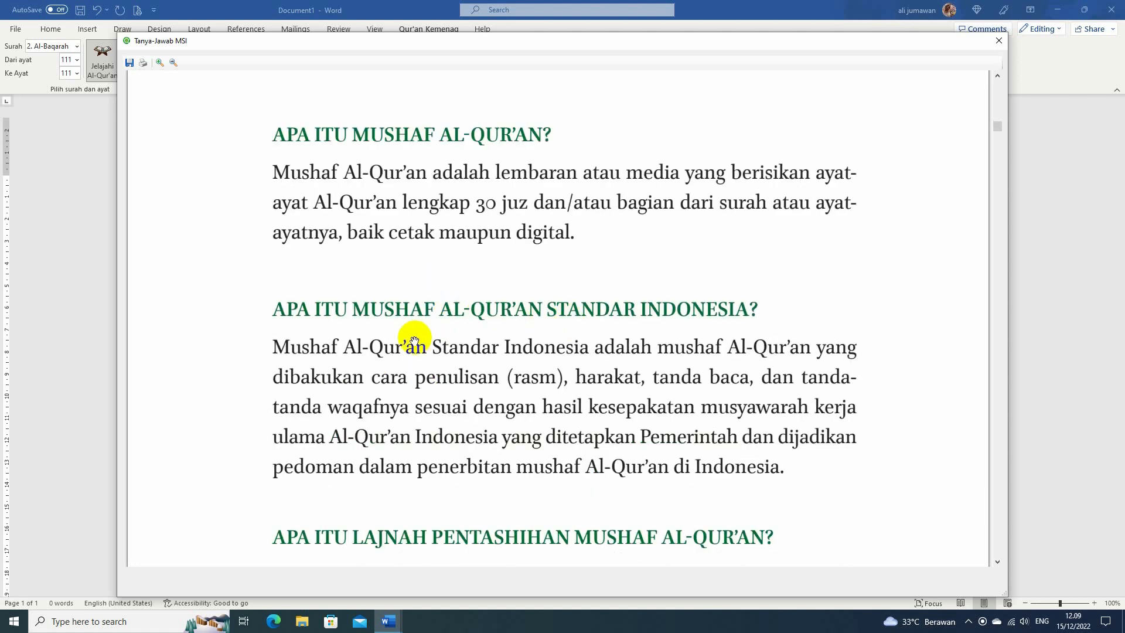
scroll(415, 337, down, 2)
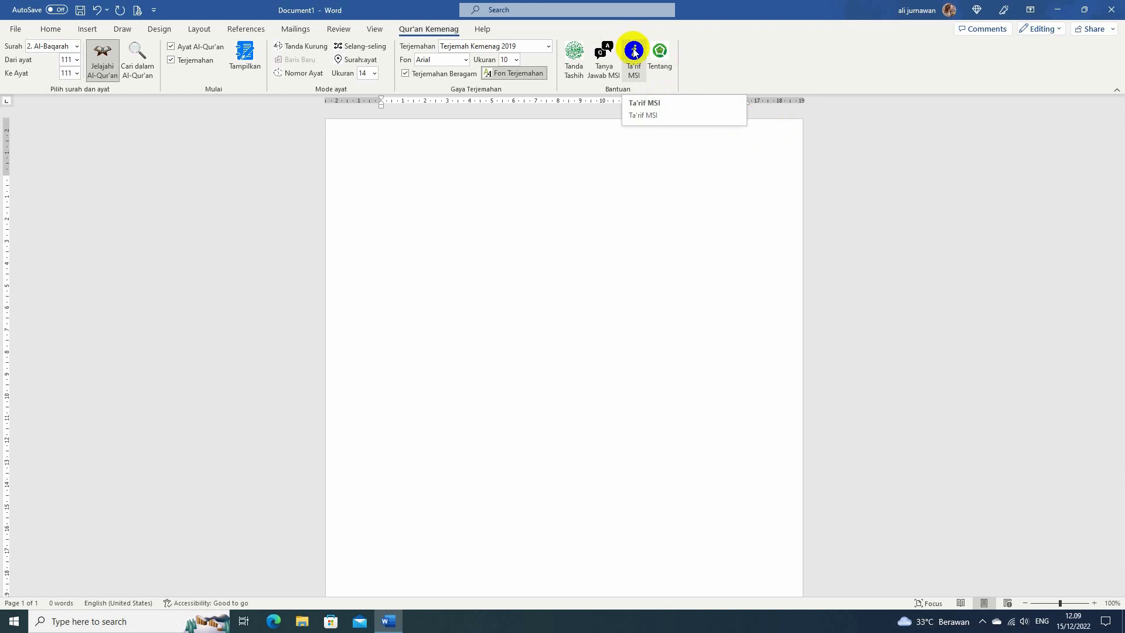
Open the Ta'rif MSI document, browse its Arabic explanations, juz index and surah index, and close it
click(634, 52)
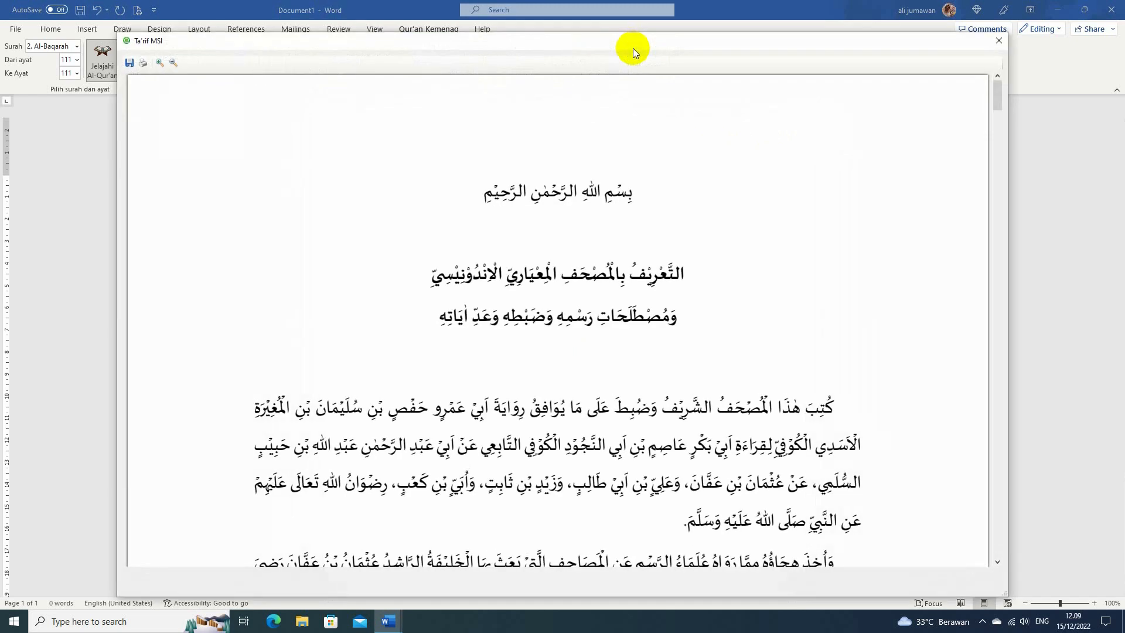
scroll(696, 147, down, 10)
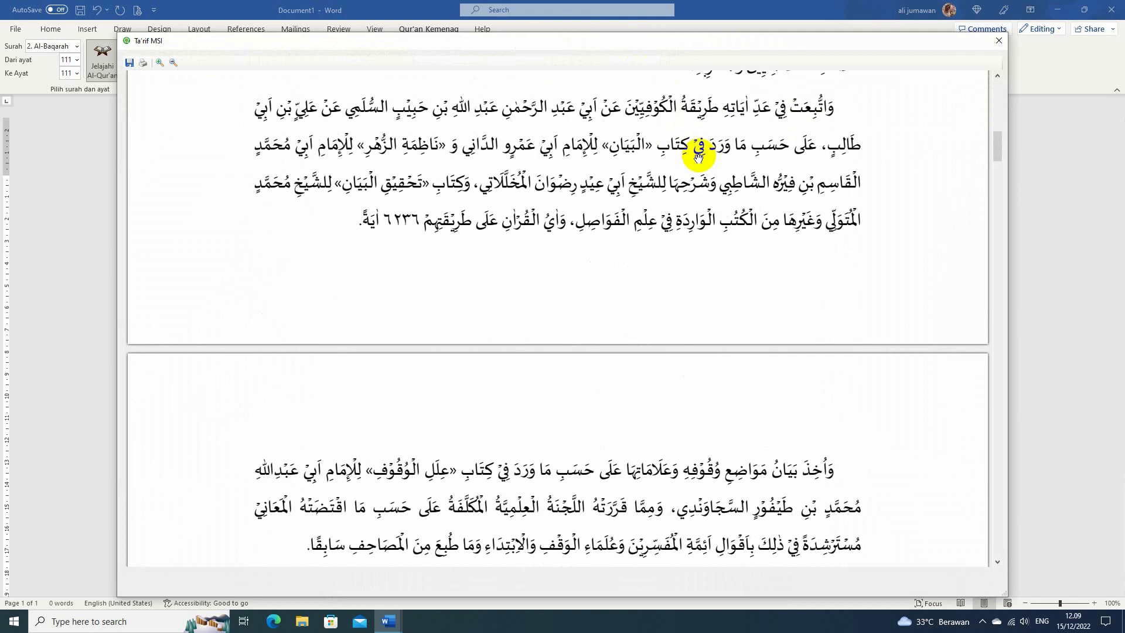
scroll(698, 157, down, 12)
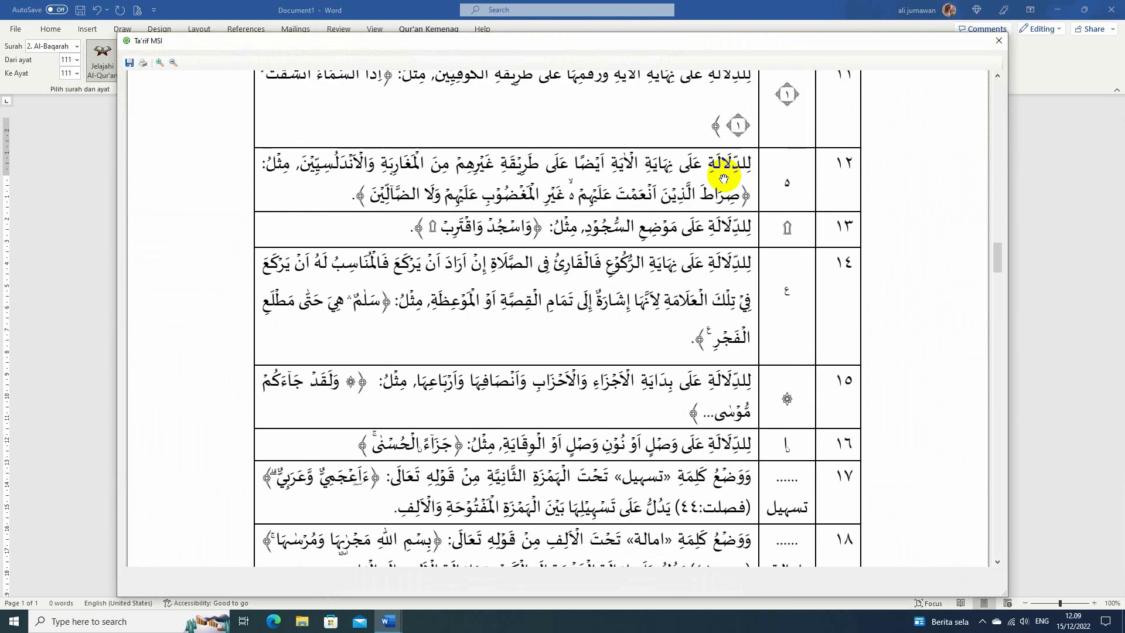
scroll(723, 178, down, 12)
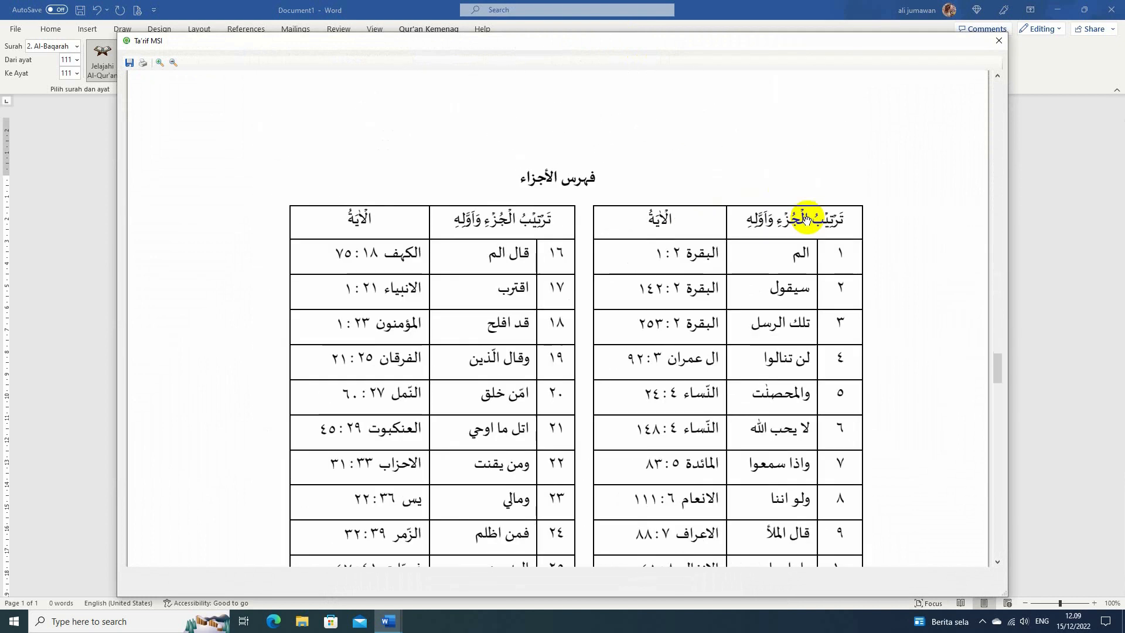
scroll(814, 226, down, 8)
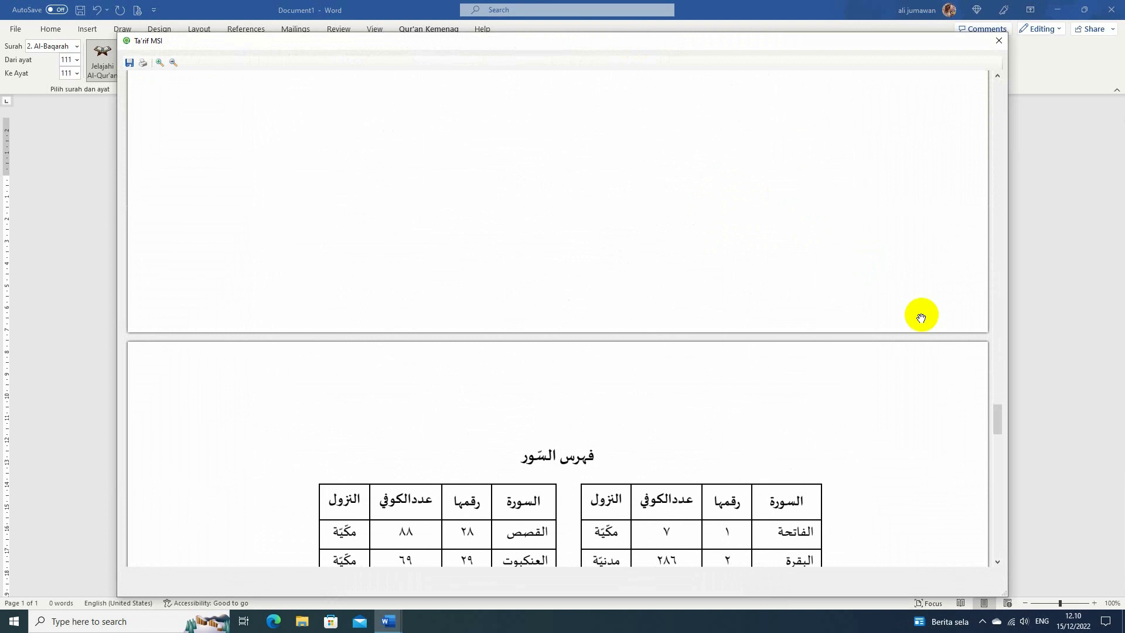
drag(999, 421, 998, 290)
click(1000, 40)
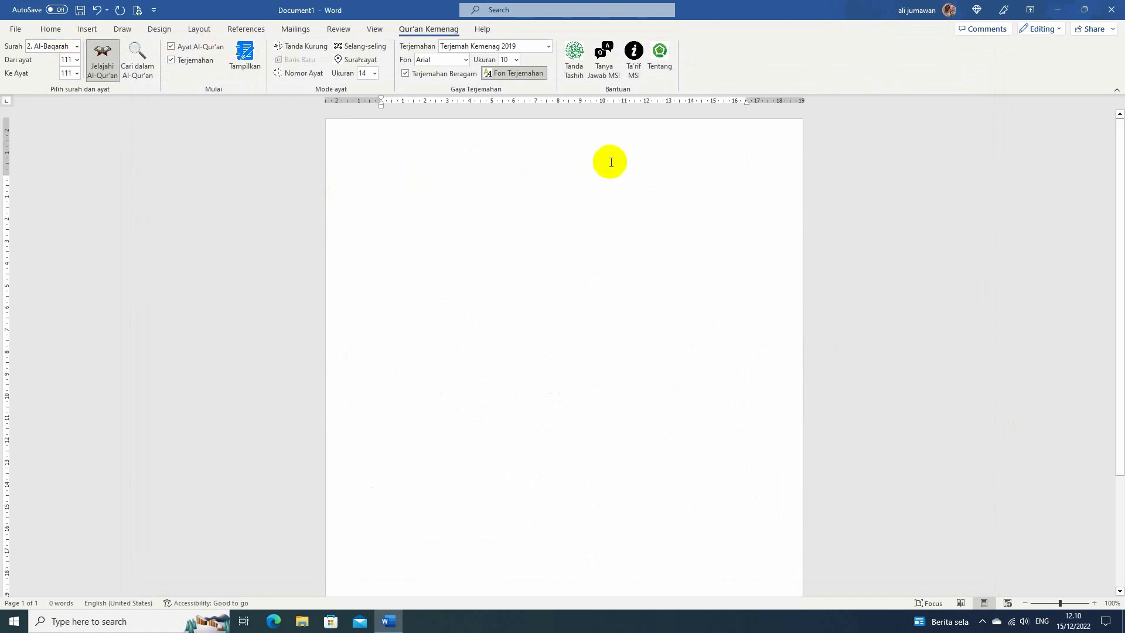
Open the Tentang information about the add-in, examine its supported Microsoft Word versions, and close it
click(660, 51)
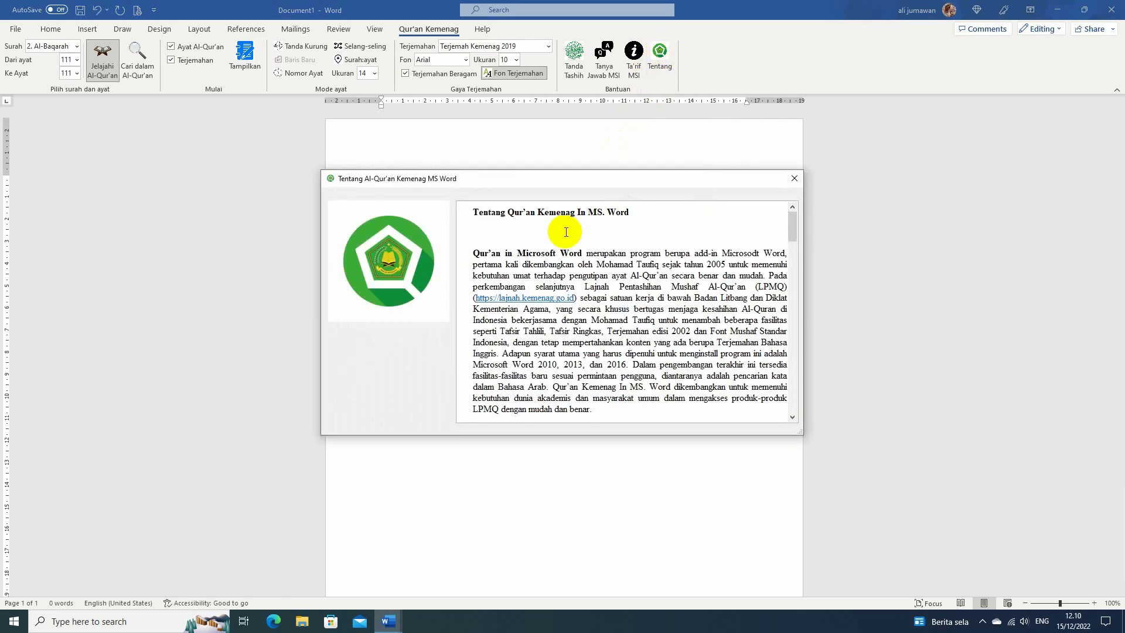
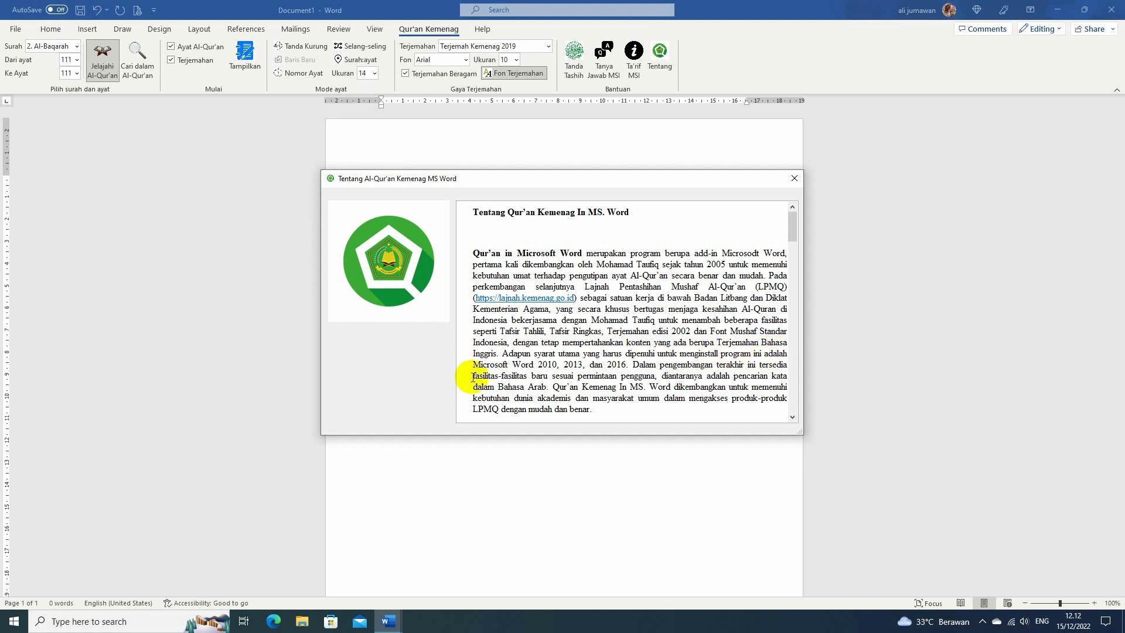
drag(538, 366, 555, 368)
click(555, 367)
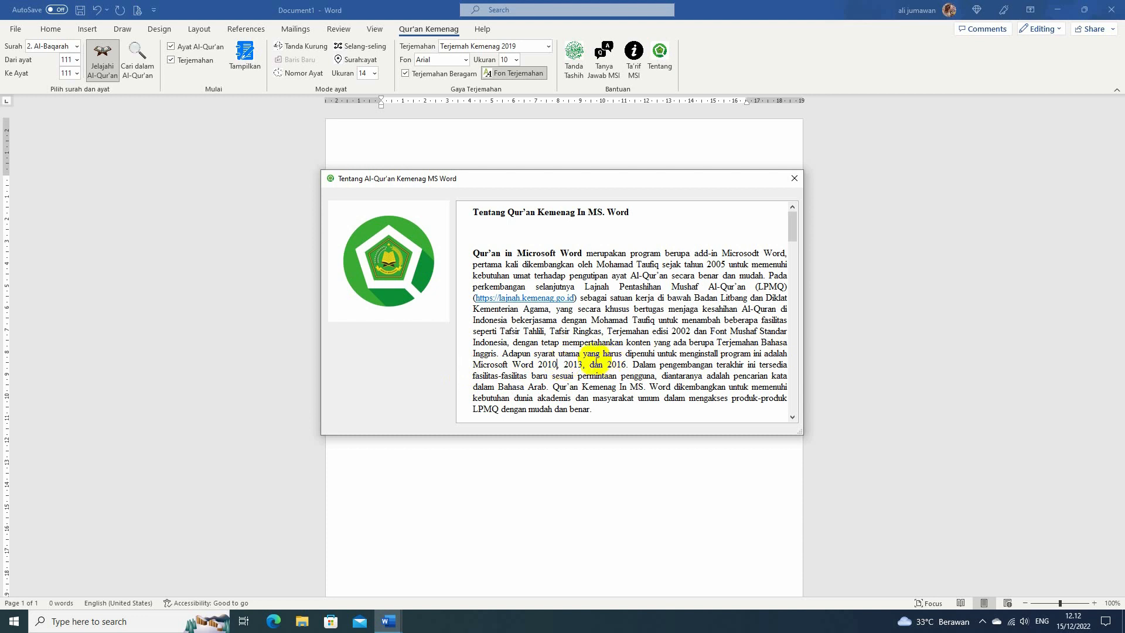
drag(535, 356, 558, 366)
click(574, 366)
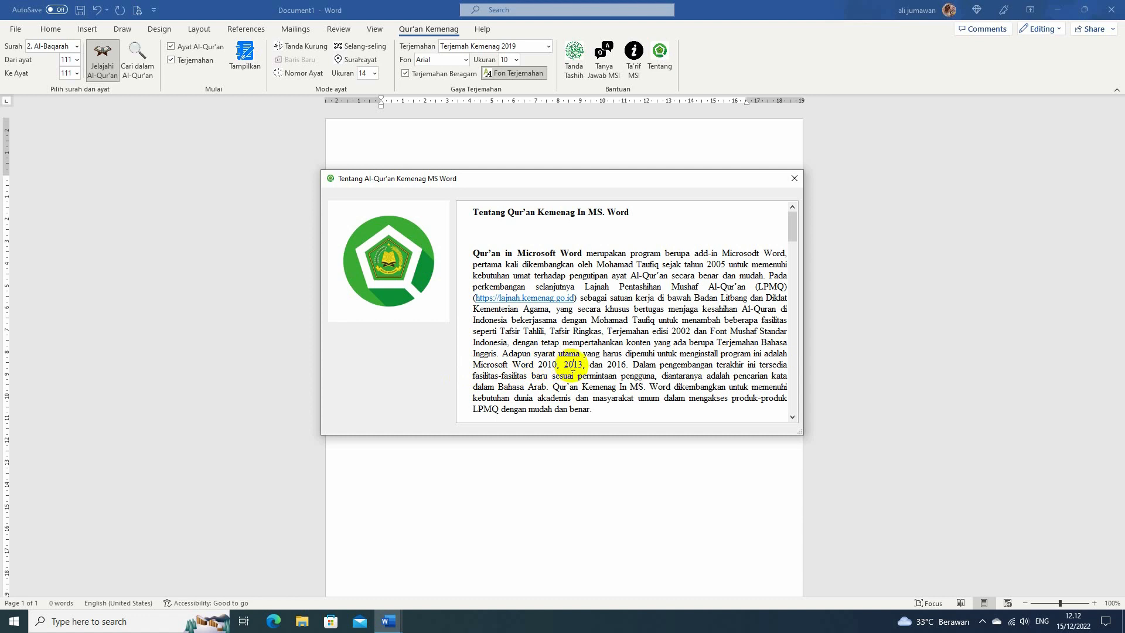
click(616, 366)
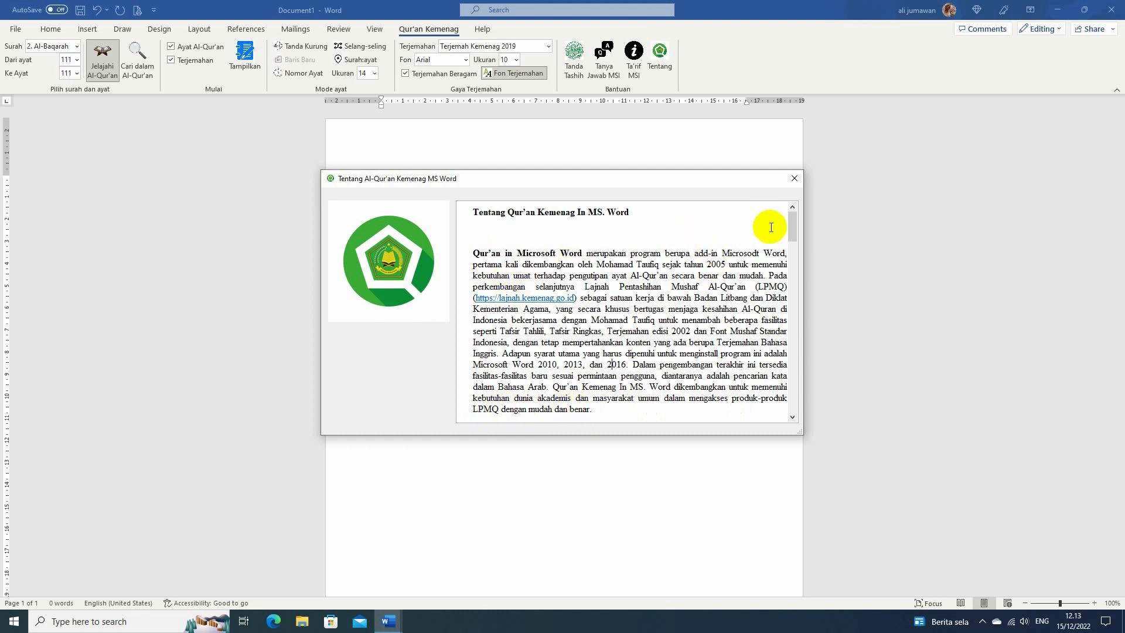
mouse_move(791, 221)
mouse_down()
mouse_move(794, 410)
mouse_move(777, 218)
mouse_up()
click(794, 179)
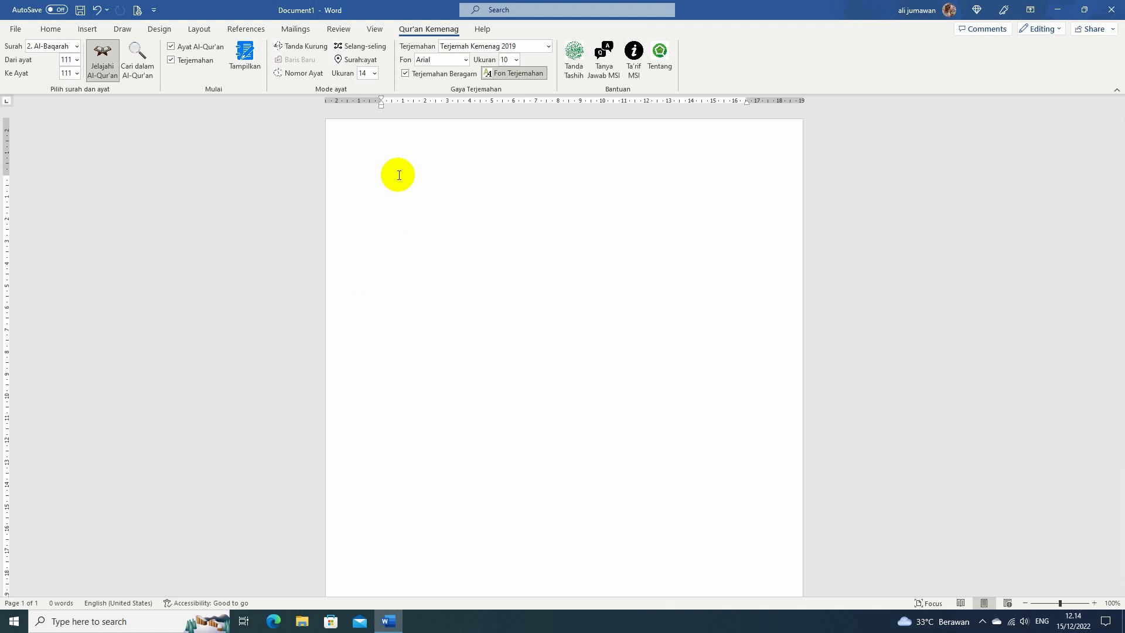
Minimize Word and open Google Chrome with the kreator profile
click(1058, 10)
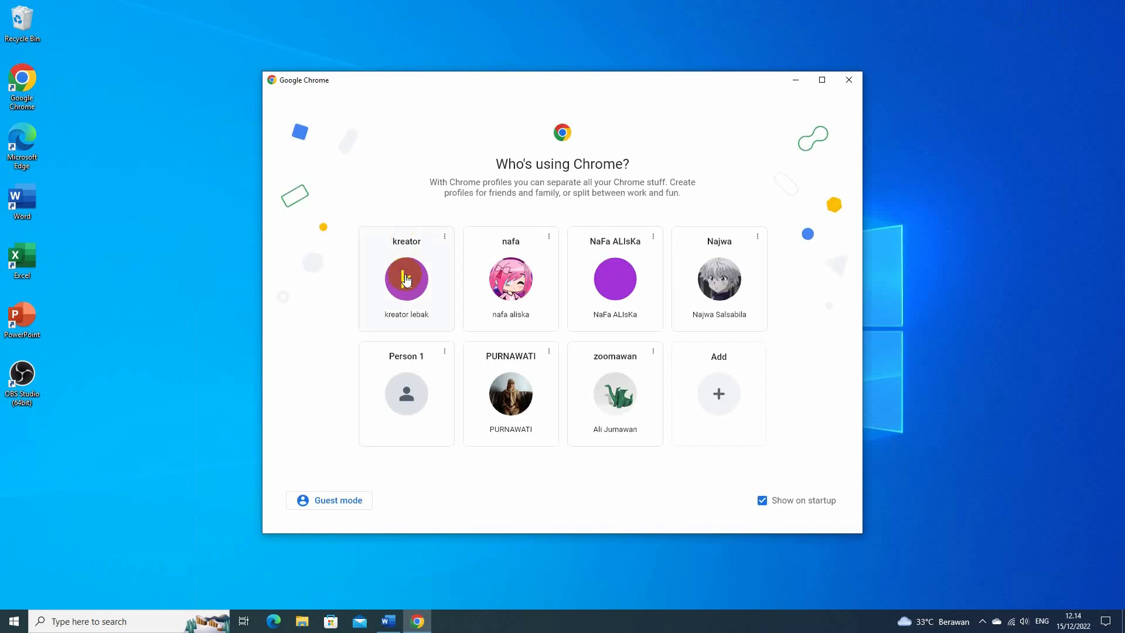
click(407, 282)
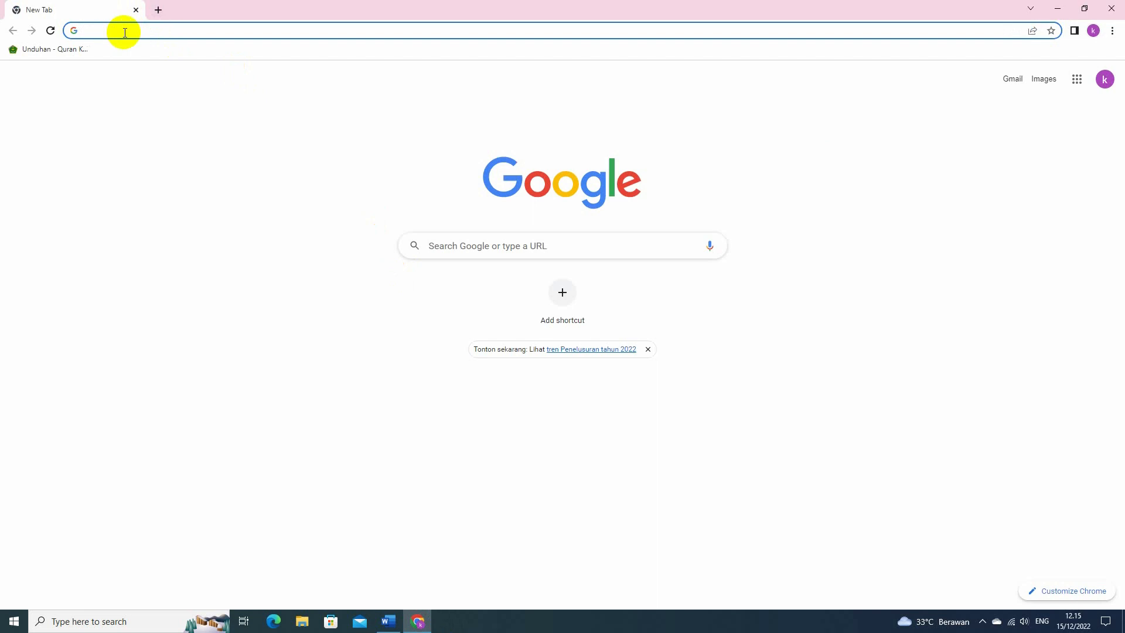
Open the website lajnah.kemenag.go.id
text(lajnah.kemenag.go.id)
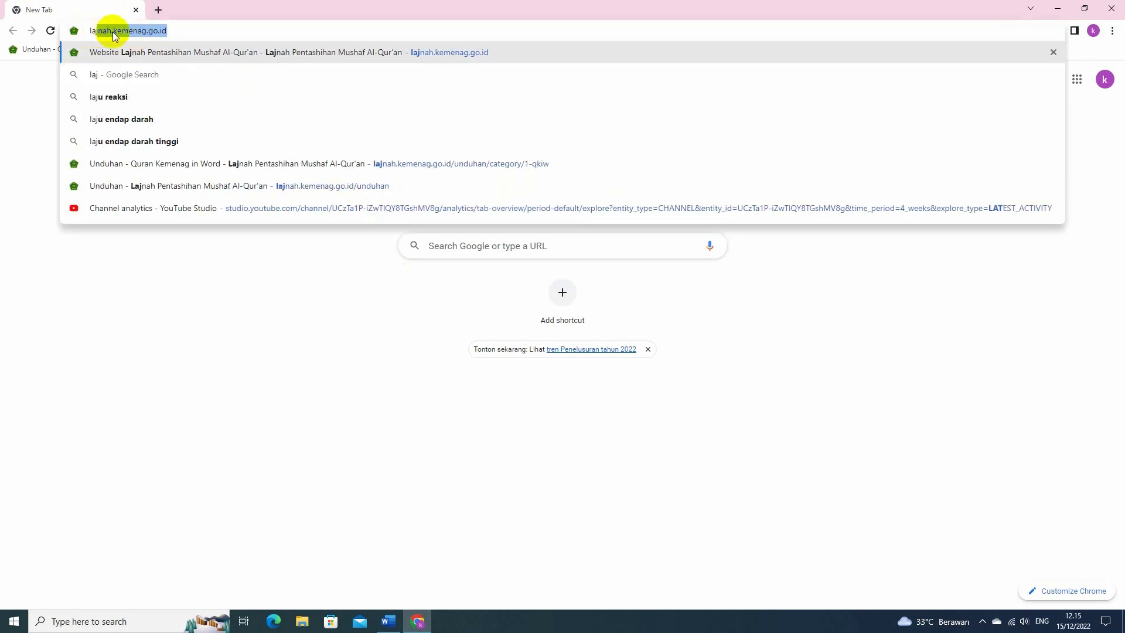
click(183, 34)
key(Return)
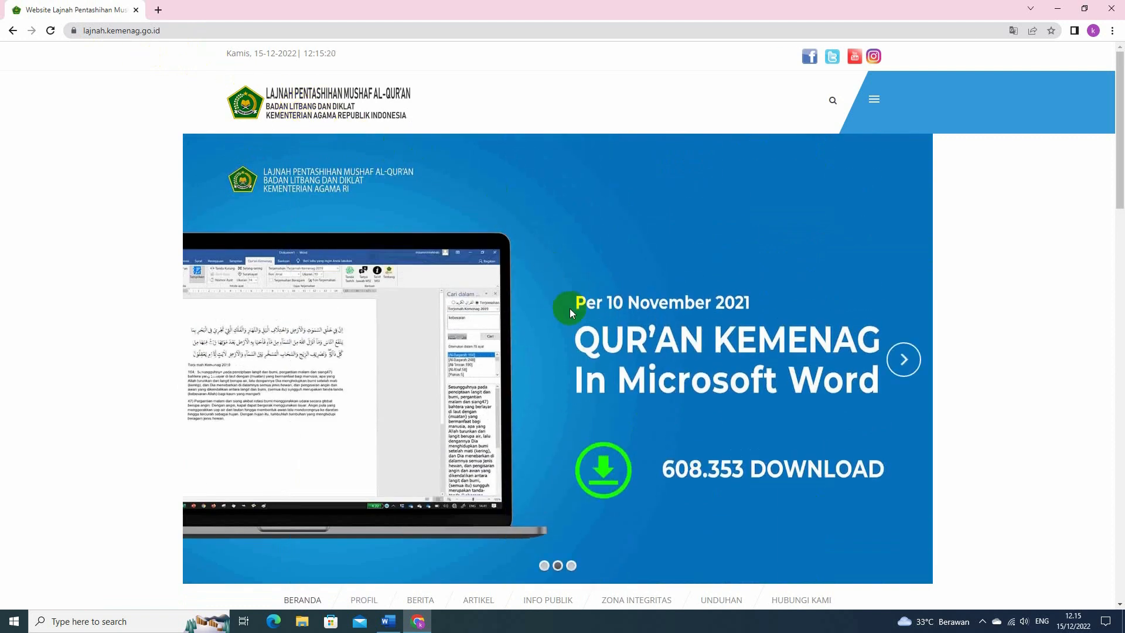
Look over the homepage and open the Quran Kemenag in Word category in the site's Unduhan section
scroll(567, 301, down, 2)
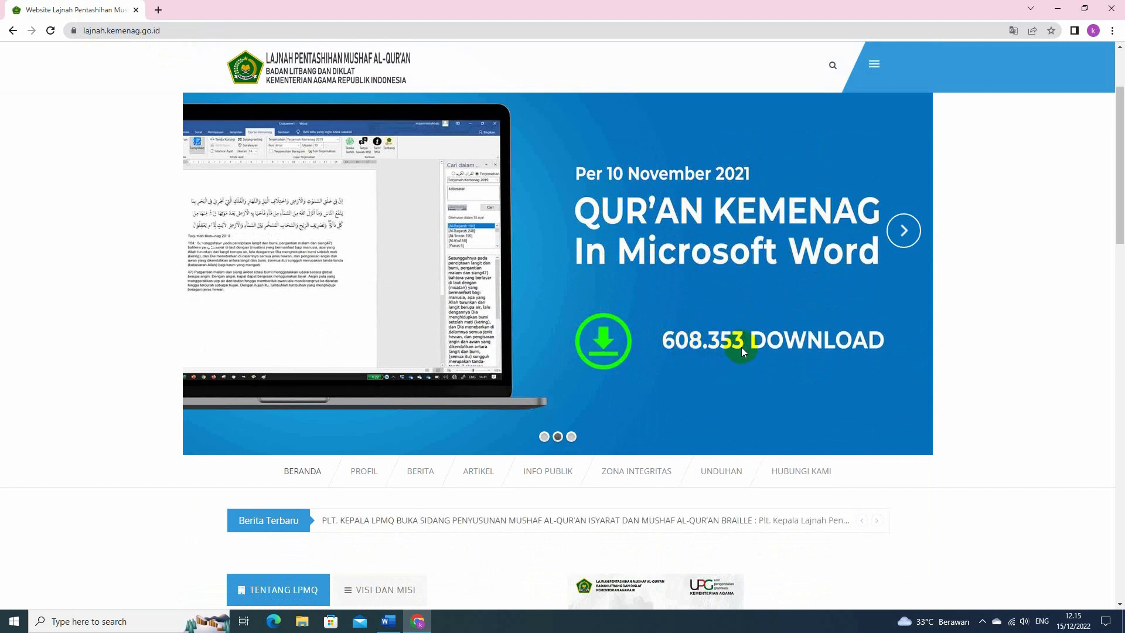
scroll(674, 352, down, 4)
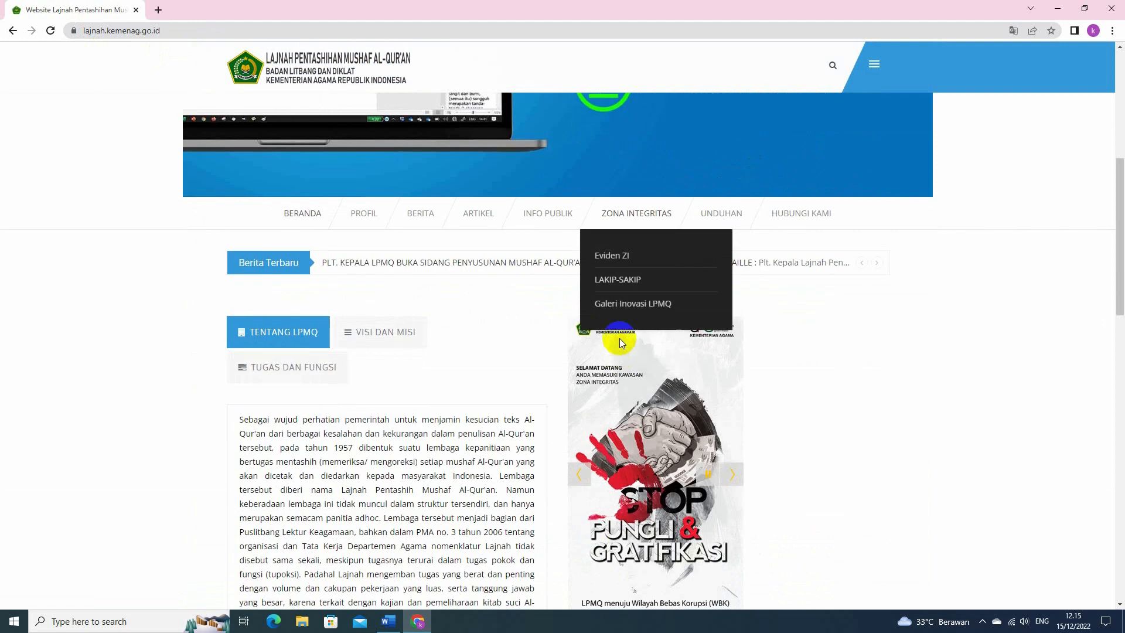
scroll(663, 177, up, 4)
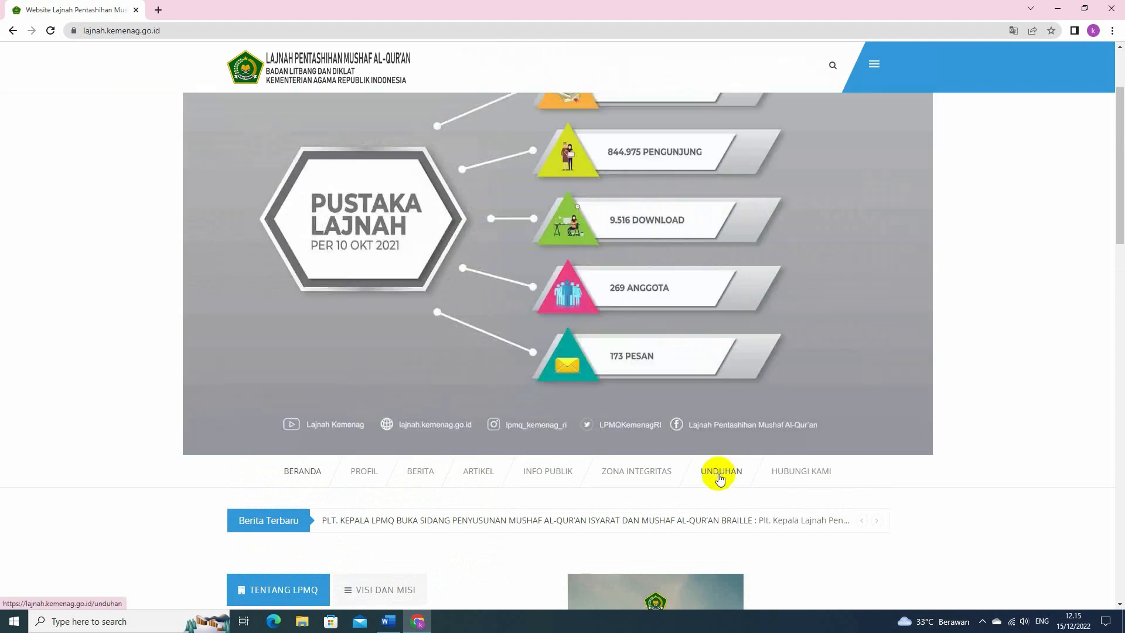
click(722, 476)
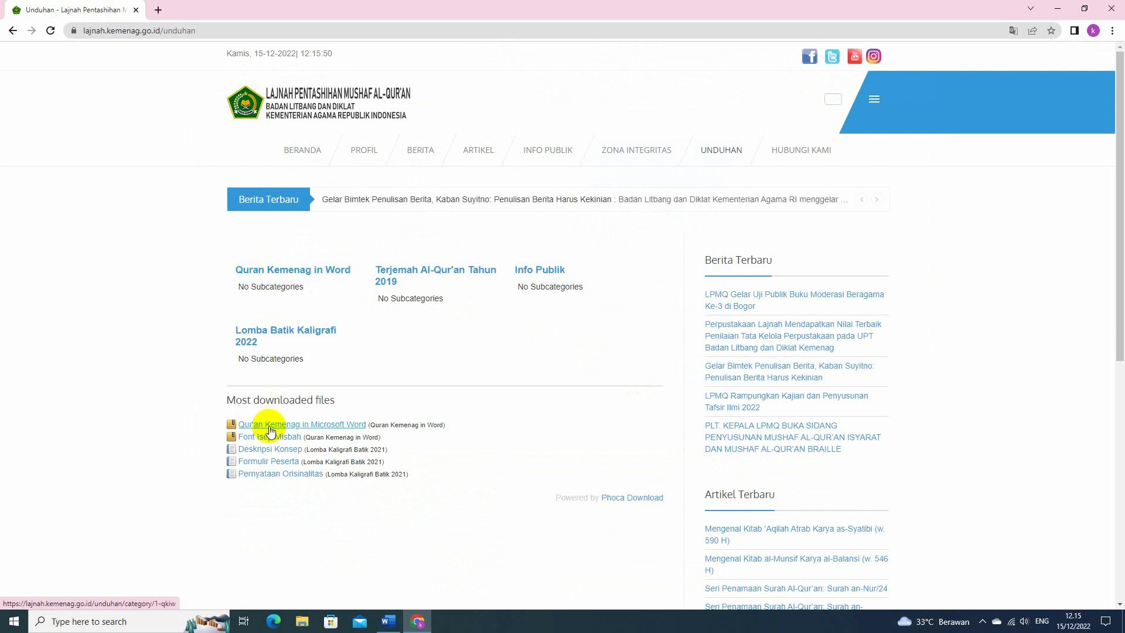
click(276, 271)
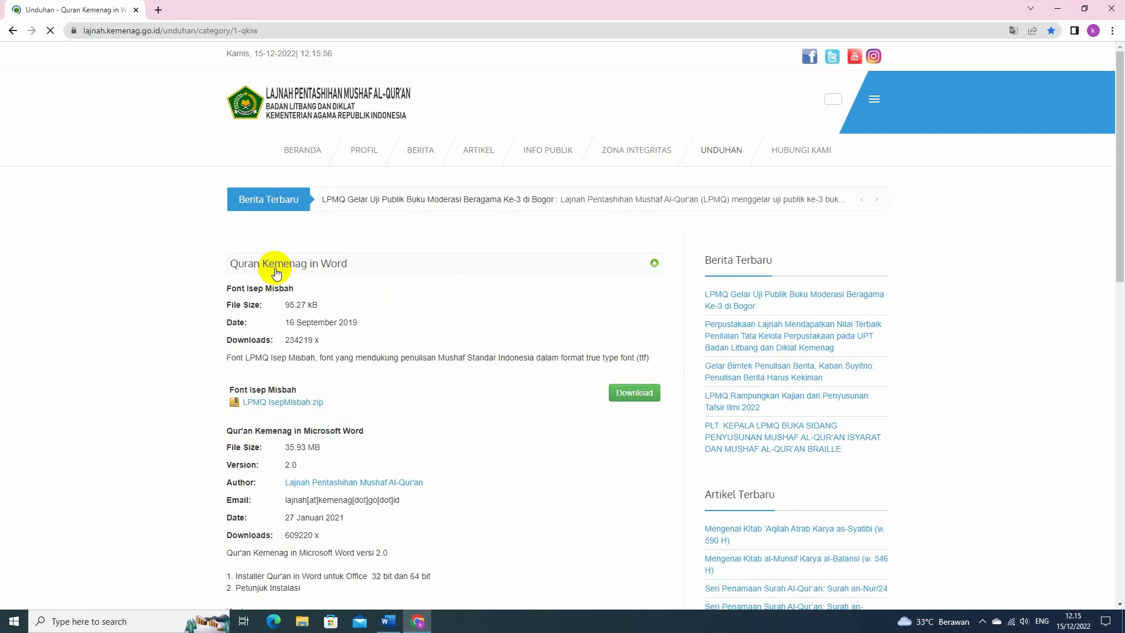
Download the LPMQ IsepMisbah.zip font archive and the QuranKemenagInMsWord_v2.zip add-in archive
scroll(276, 273, down, 2)
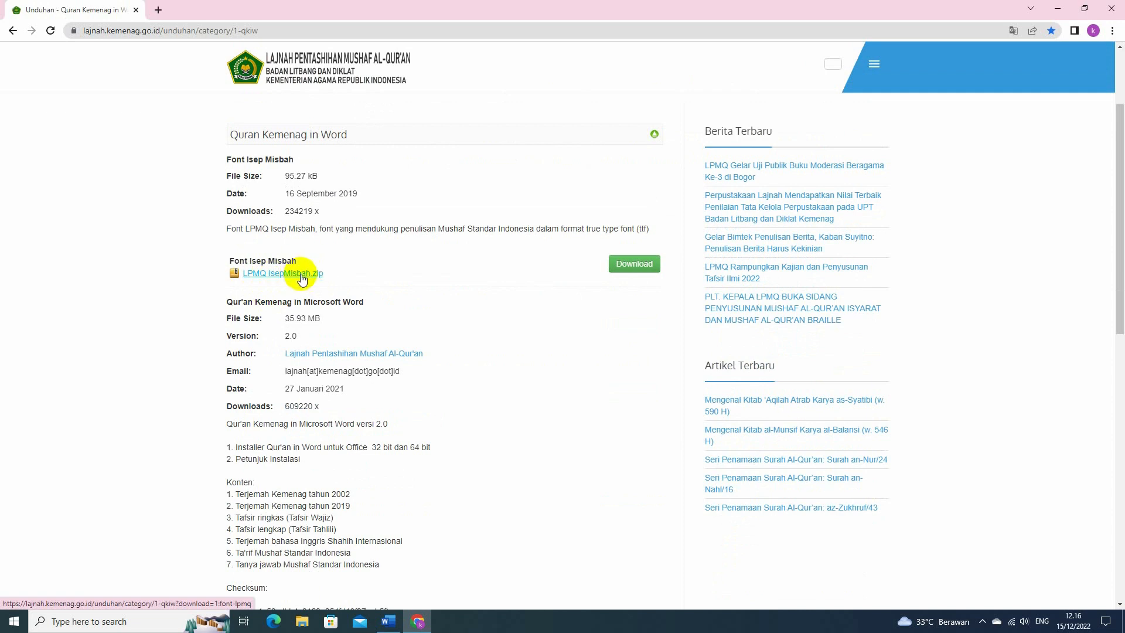
click(634, 267)
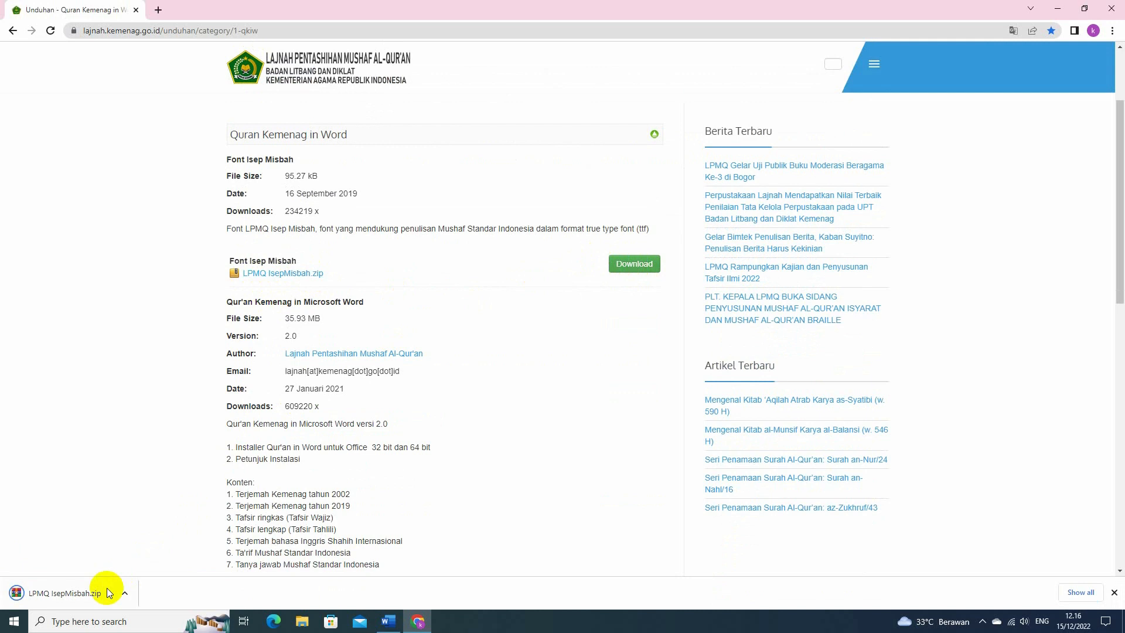
scroll(507, 318, down, 2)
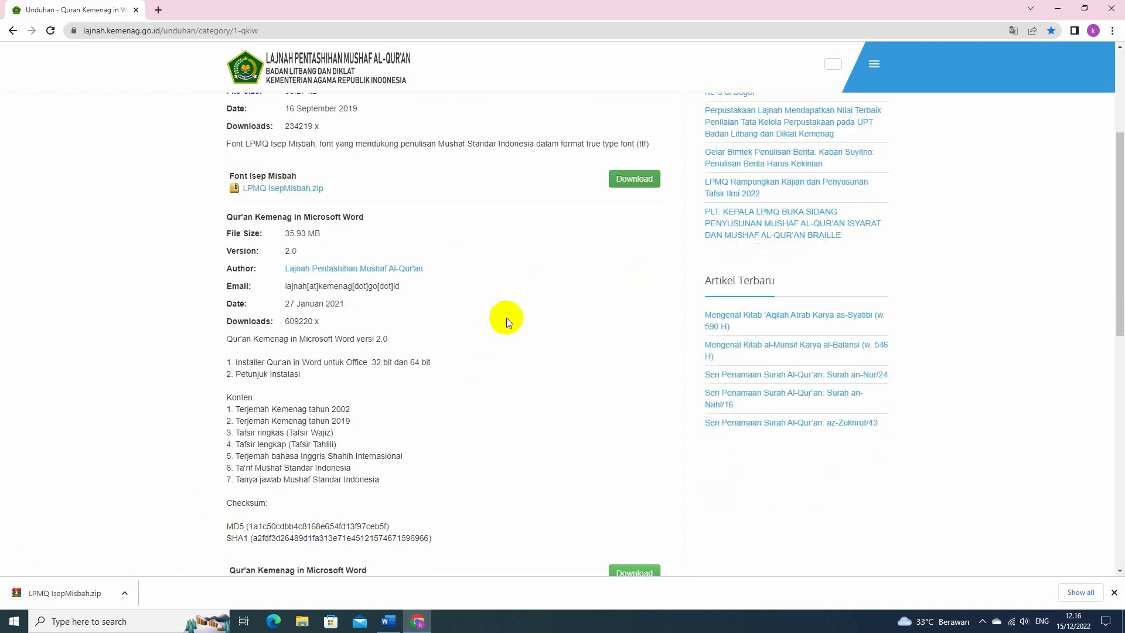
scroll(507, 318, down, 3)
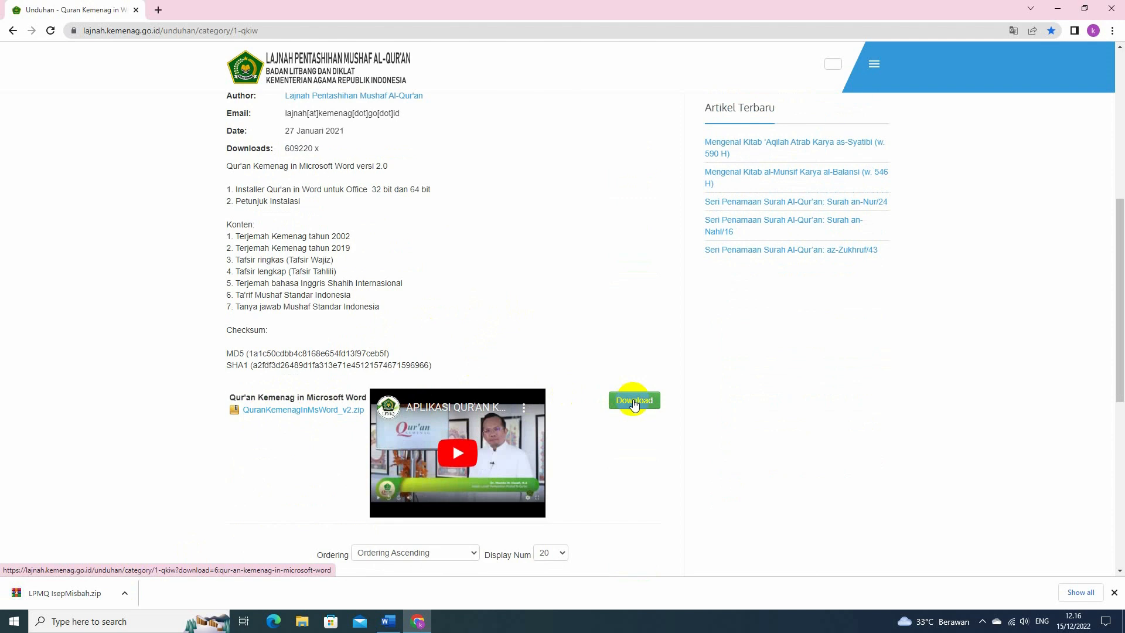
click(635, 402)
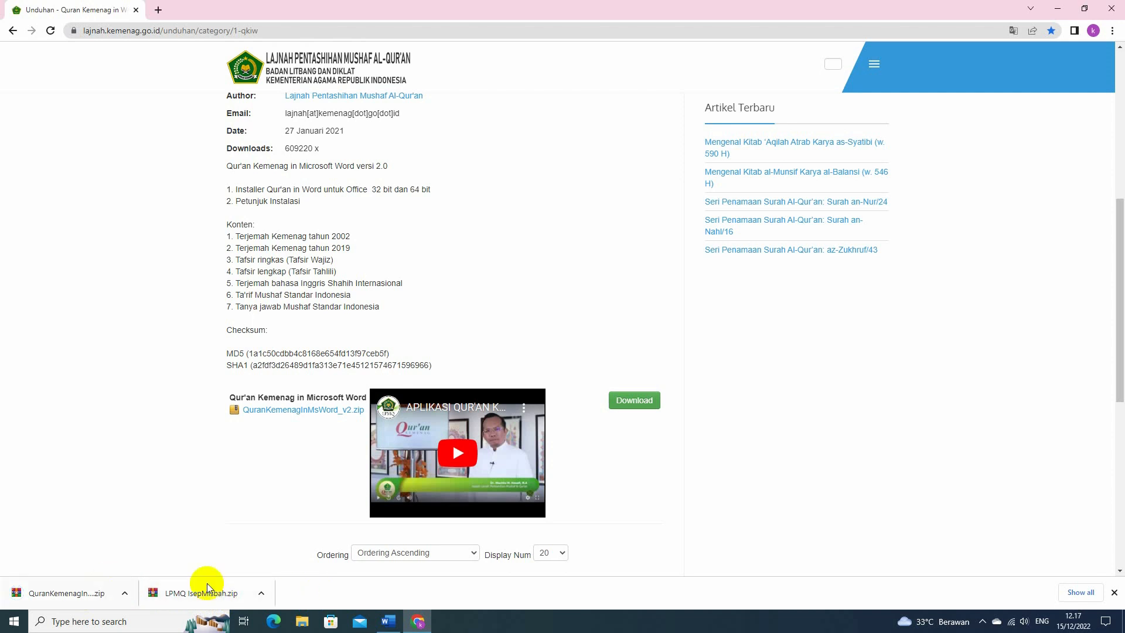
Switch to File Explorer and open the Downloads folder
click(302, 622)
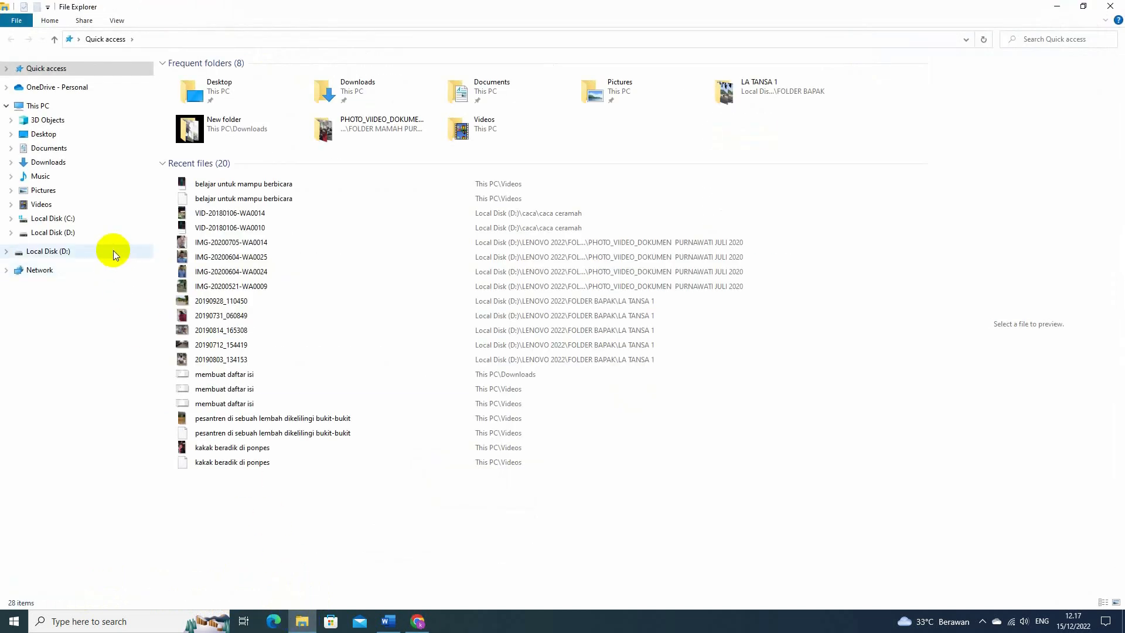
click(56, 166)
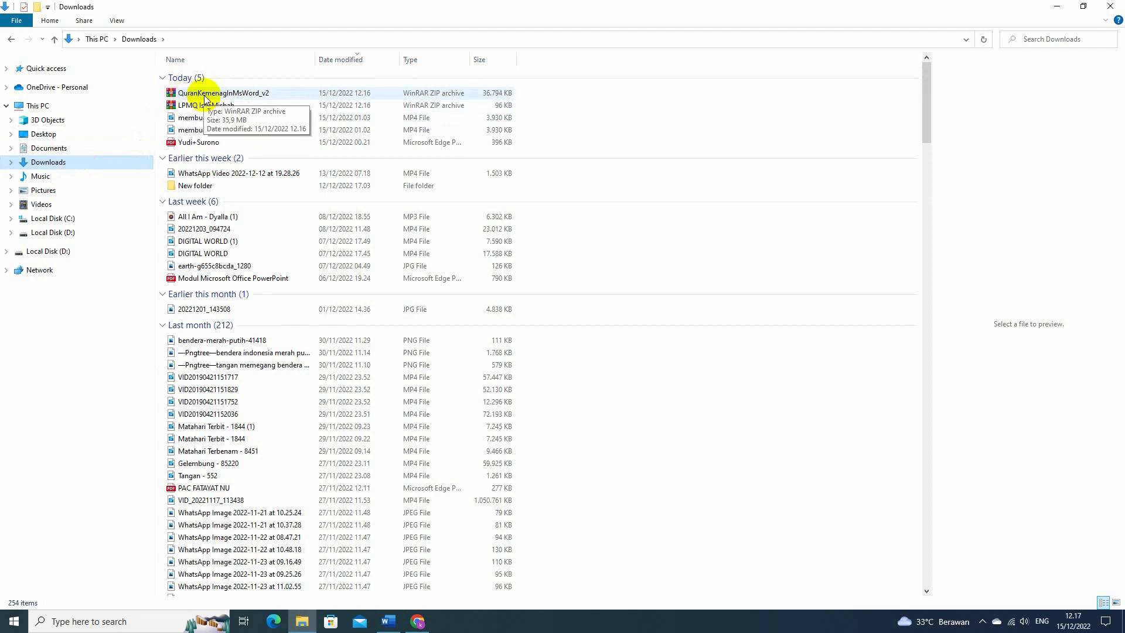
Try to extract the QuranKemenagInMsWord_v2 archive into the Downloads folder, and dismiss the file replacement
click(205, 98)
right_click(206, 99)
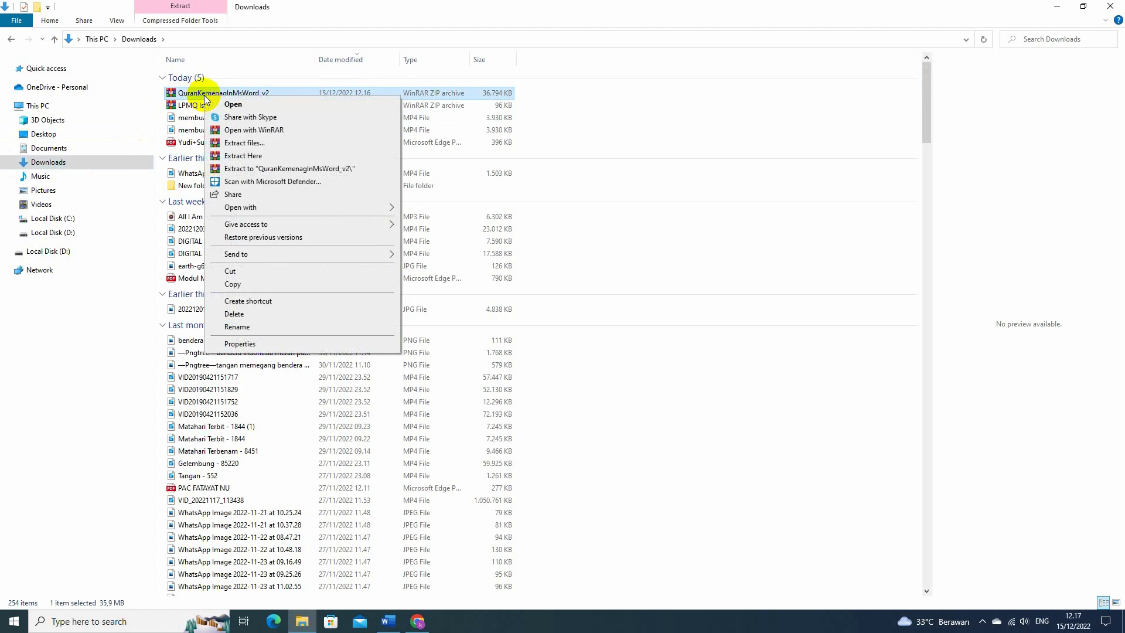
click(242, 157)
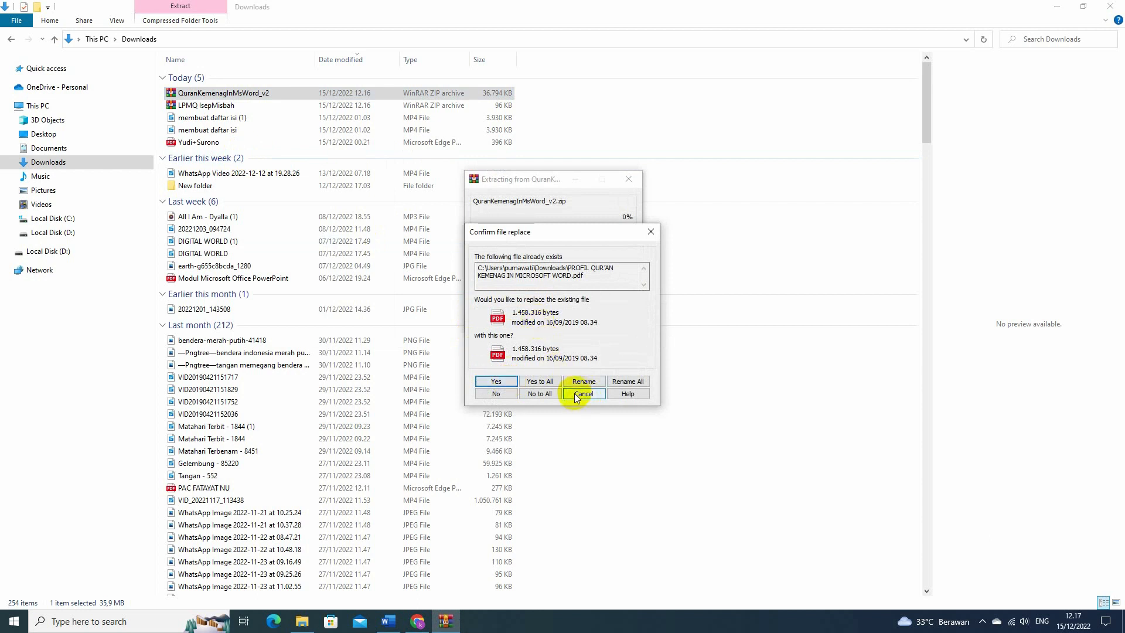
click(649, 233)
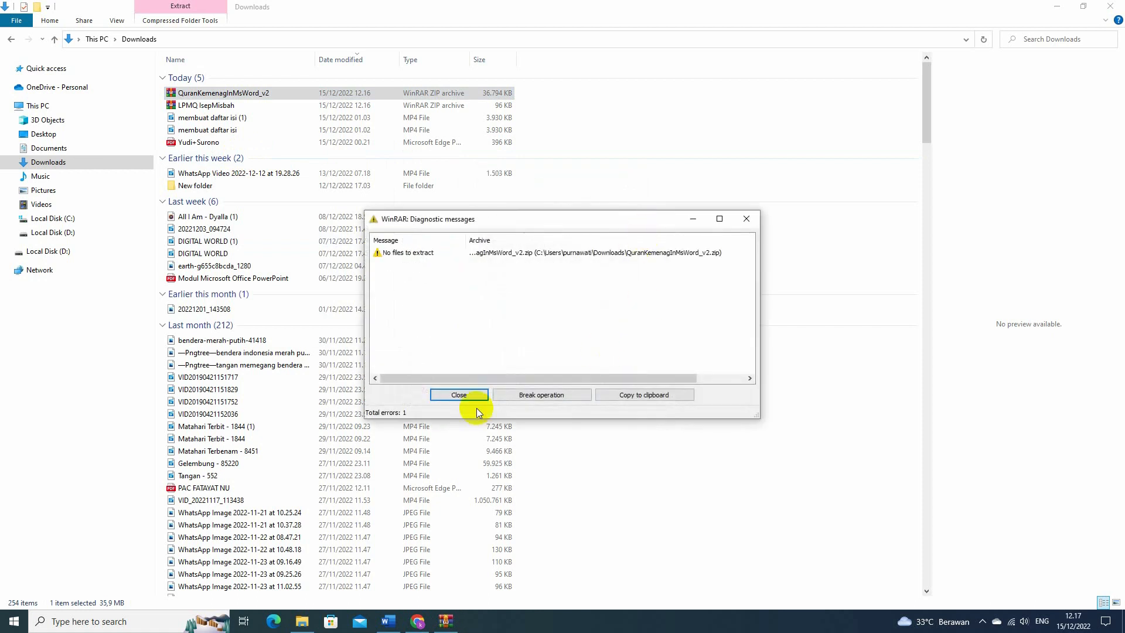
click(458, 395)
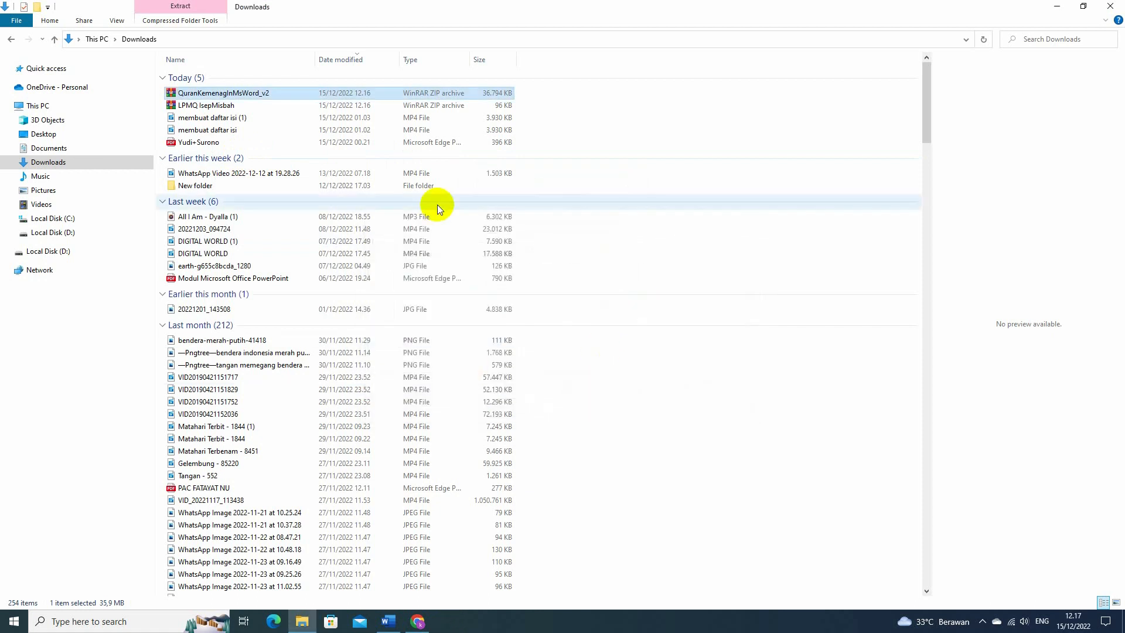
click(221, 108)
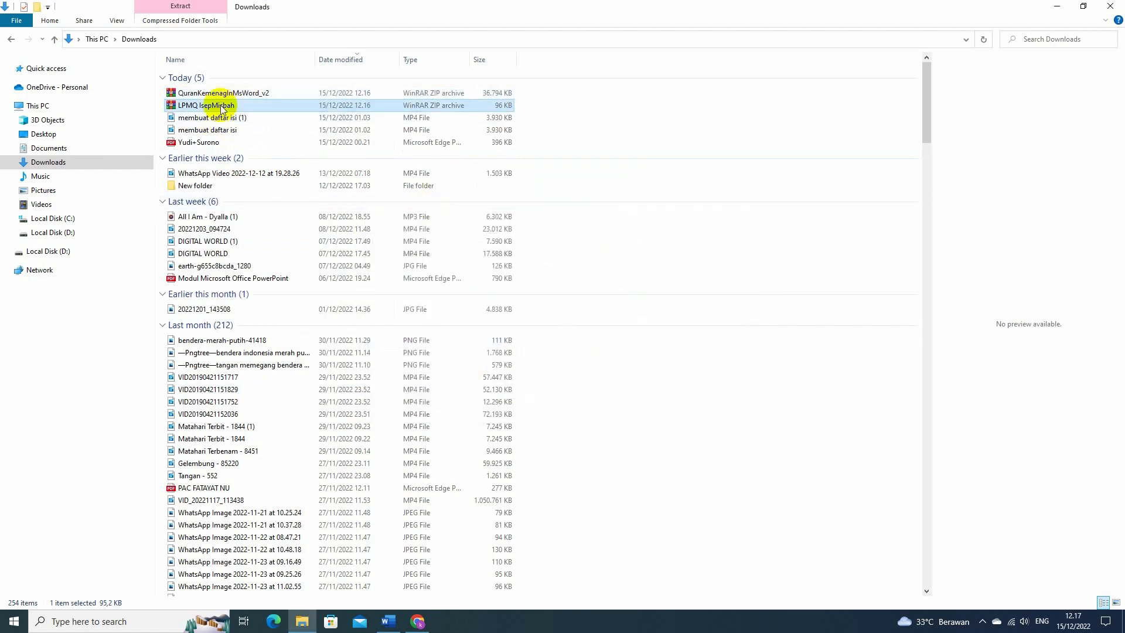
right_click(221, 108)
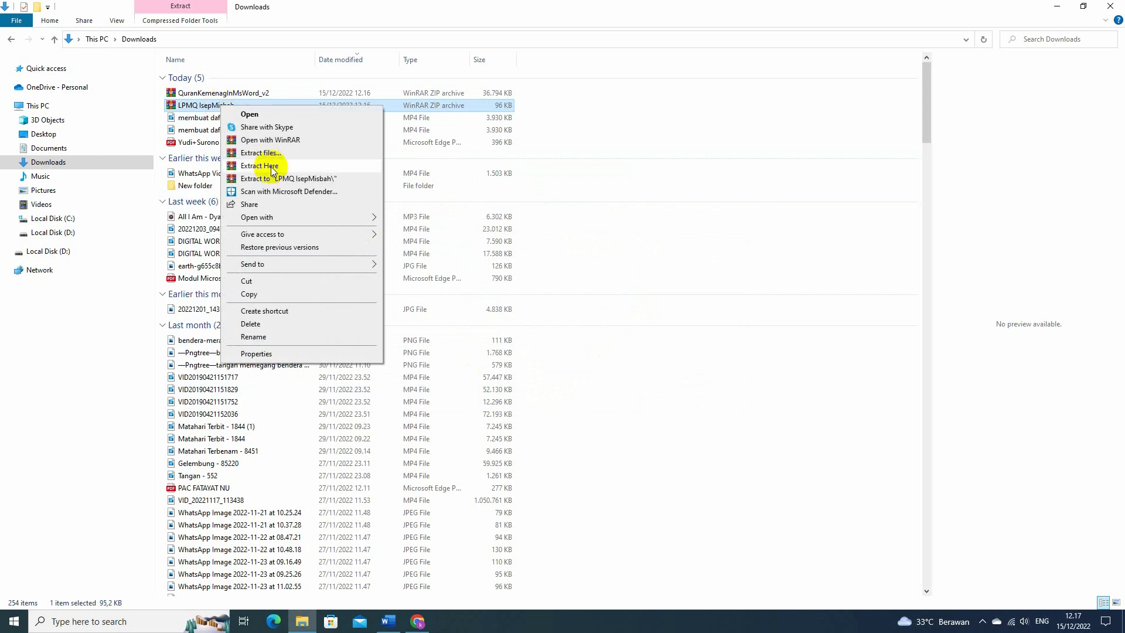
click(566, 127)
Find the PROFIL QUR'AN KEMENAG IN MICROSOFT WORD PDF among the oldest files in Downloads and open it
mouse_move(240, 179)
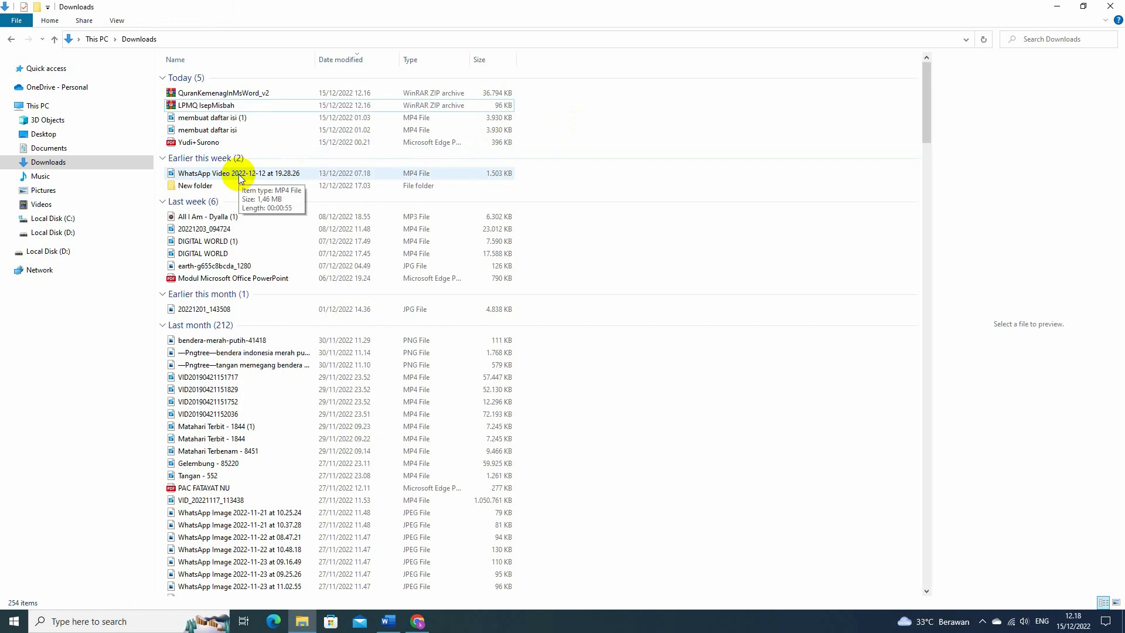
scroll(238, 174, down, 1)
scroll(238, 174, down, 6)
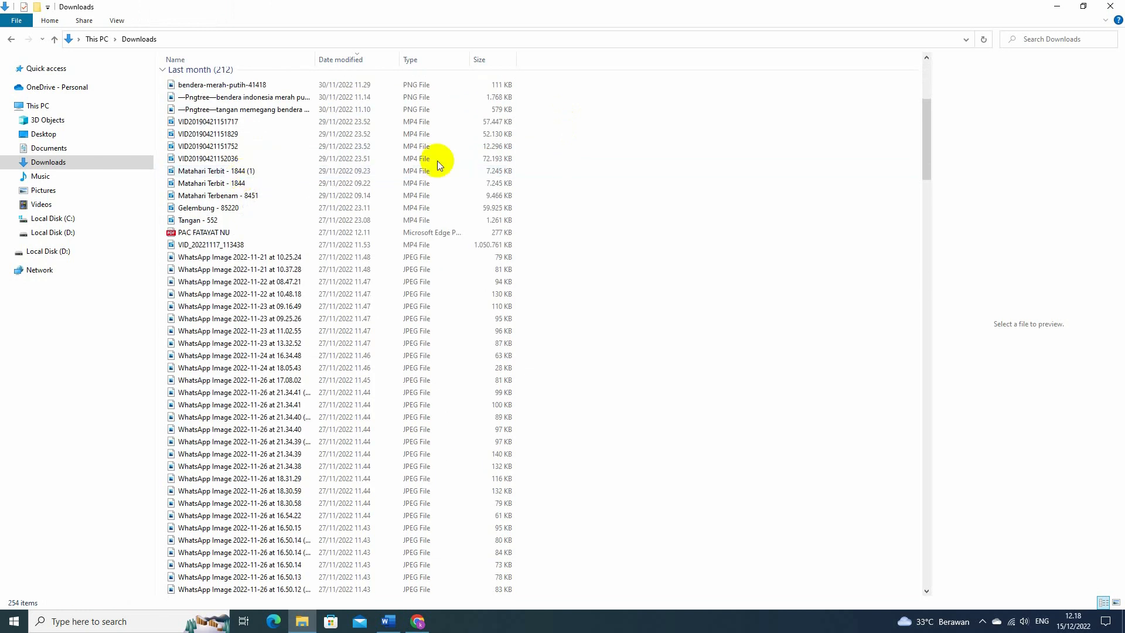
drag(930, 126, 968, 568)
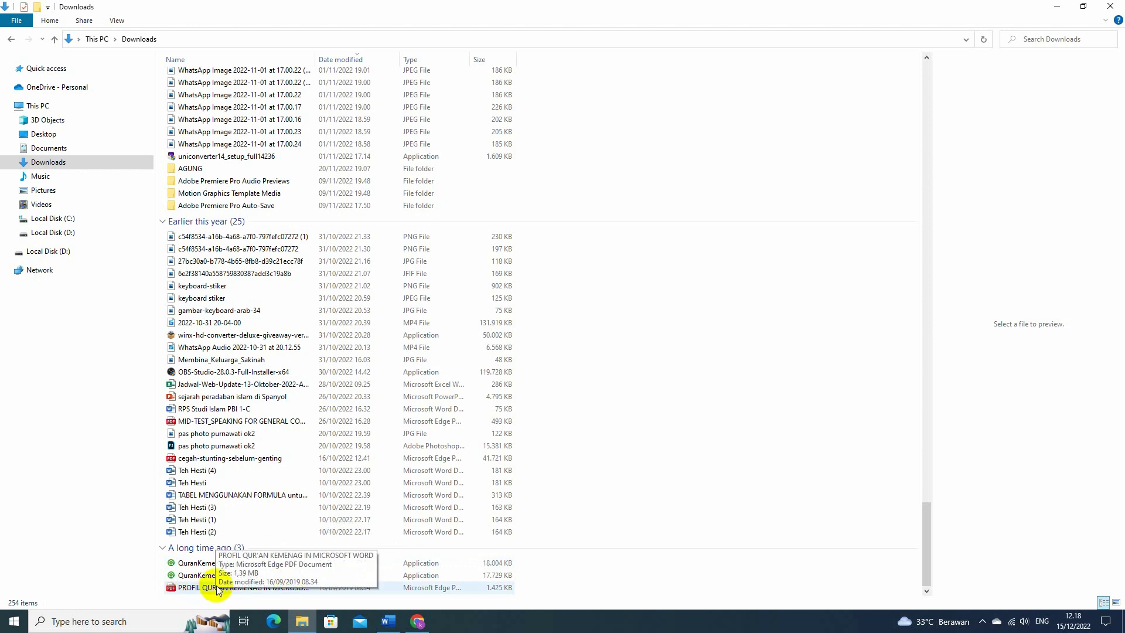
click(208, 588)
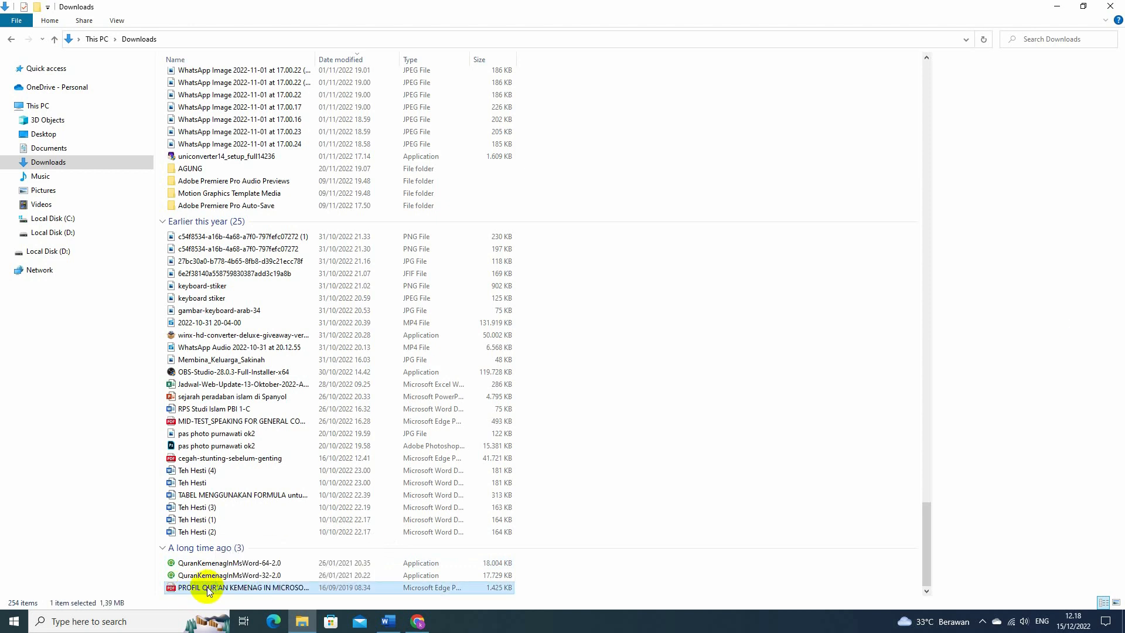
double_click(208, 589)
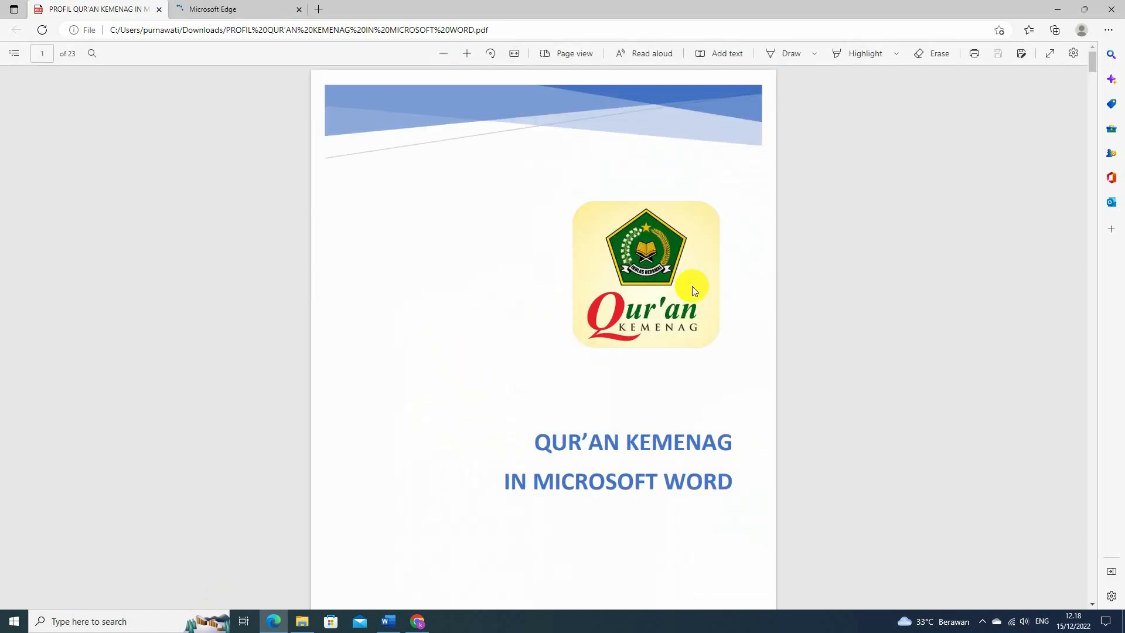
Browse the PDF's cover, table of contents and first profile pages, dismiss the Microsoft Rewards offer, and close the document window
scroll(692, 287, down, 1)
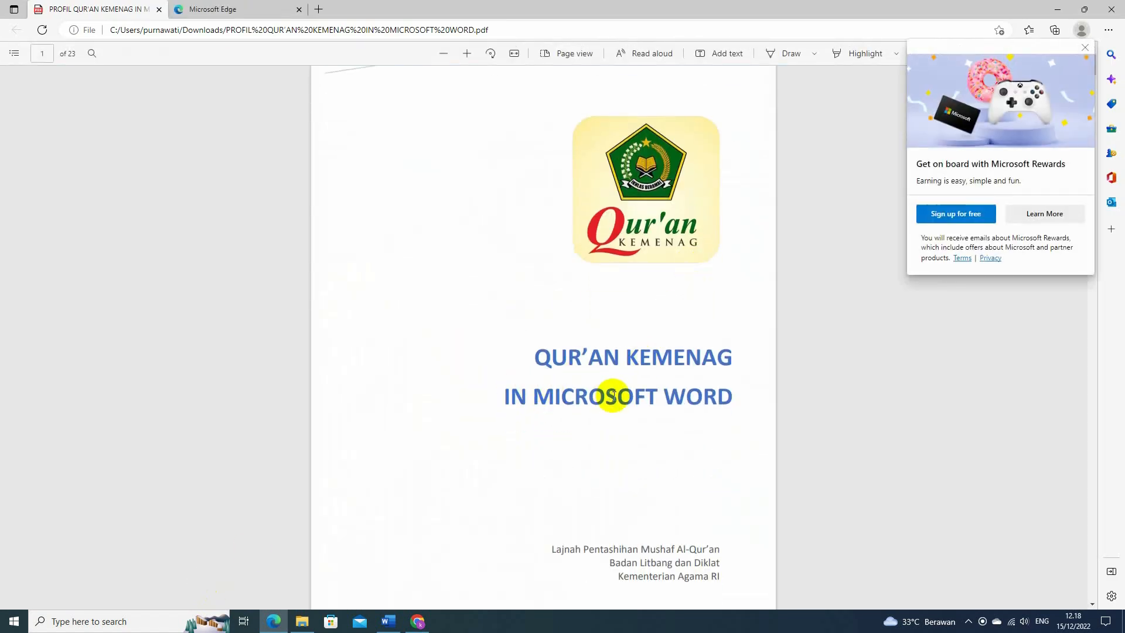
click(1086, 45)
scroll(687, 361, down, 4)
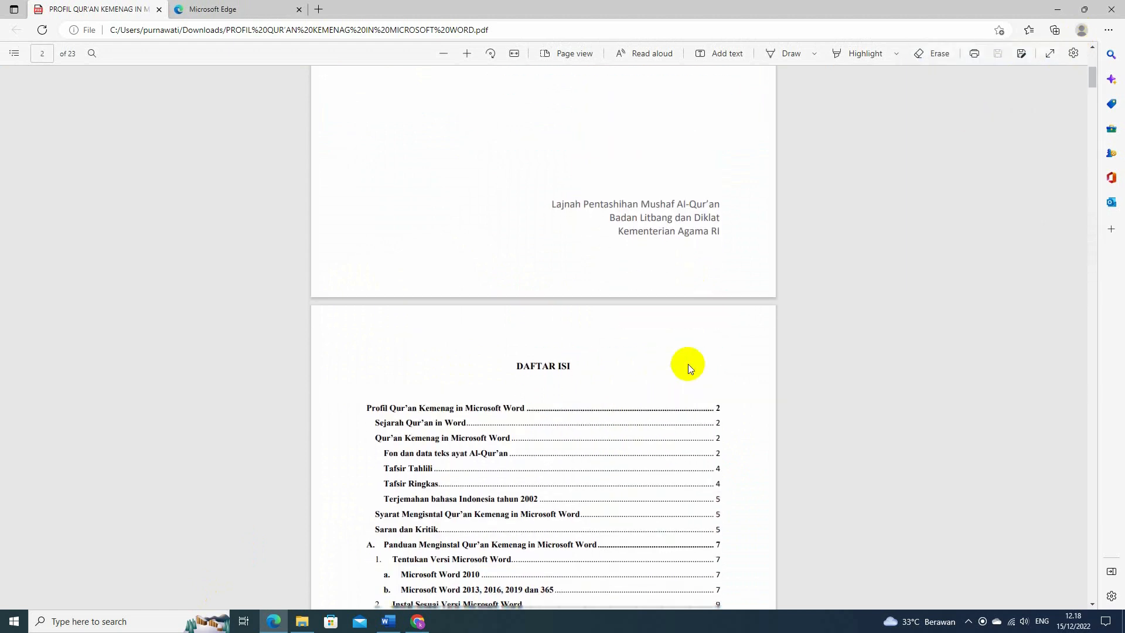
scroll(688, 364, down, 2)
scroll(683, 376, down, 8)
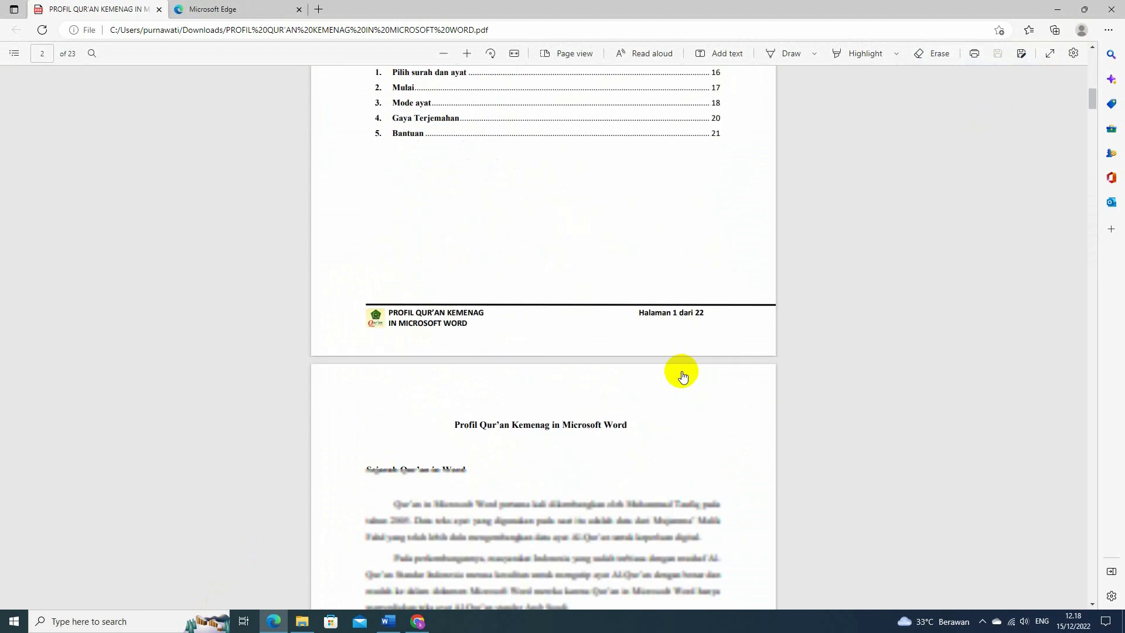
scroll(683, 375, down, 4)
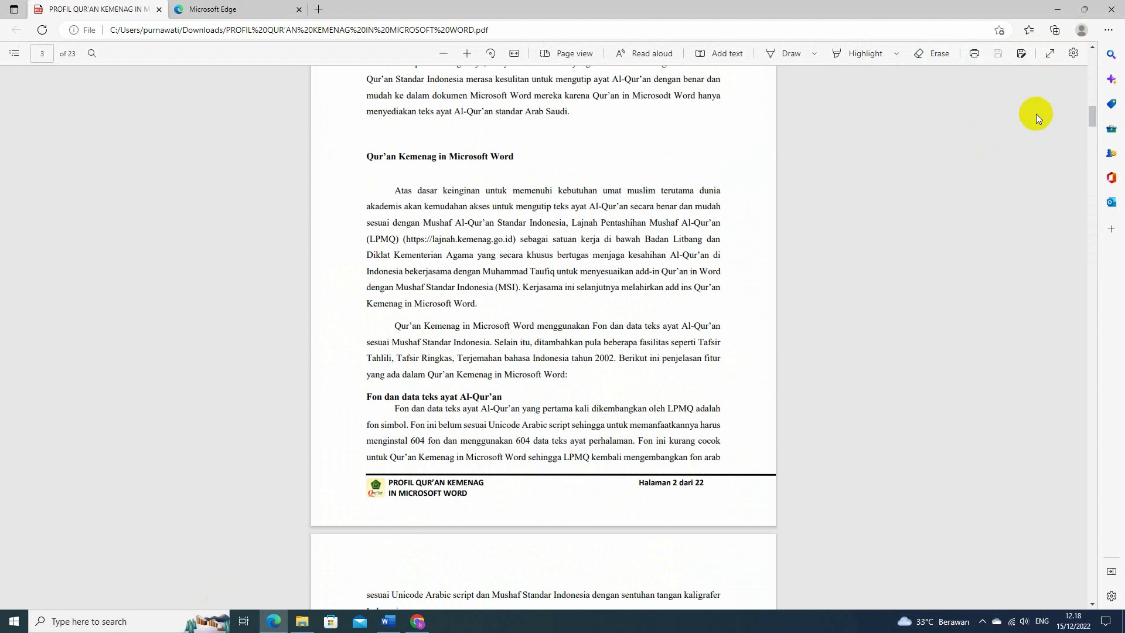
drag(1093, 120, 1092, 139)
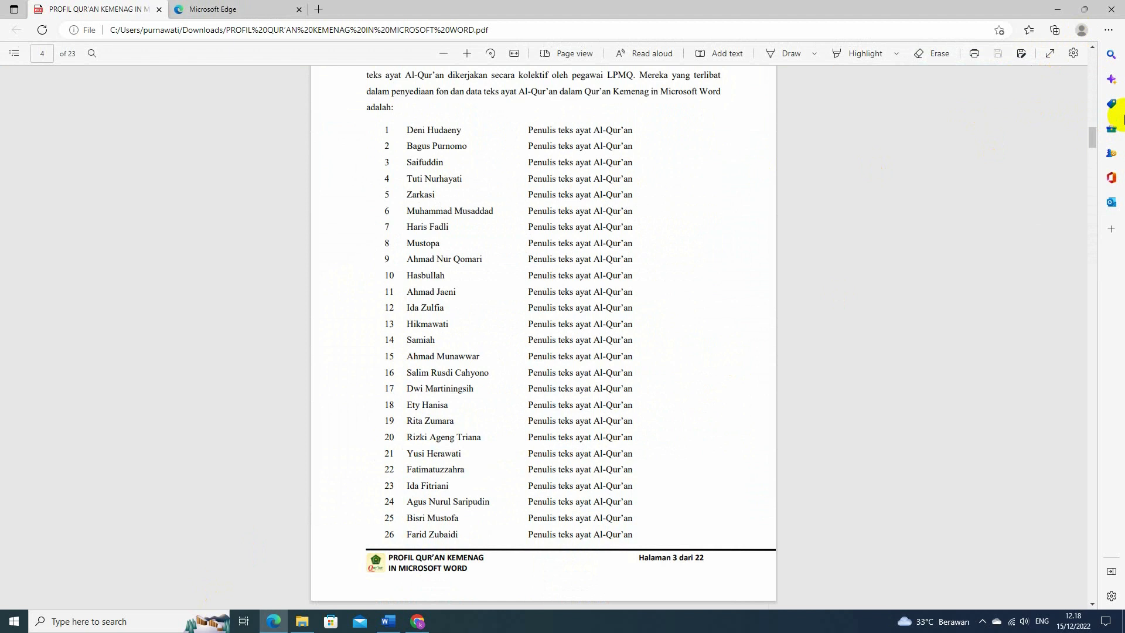
drag(1092, 136, 1035, 51)
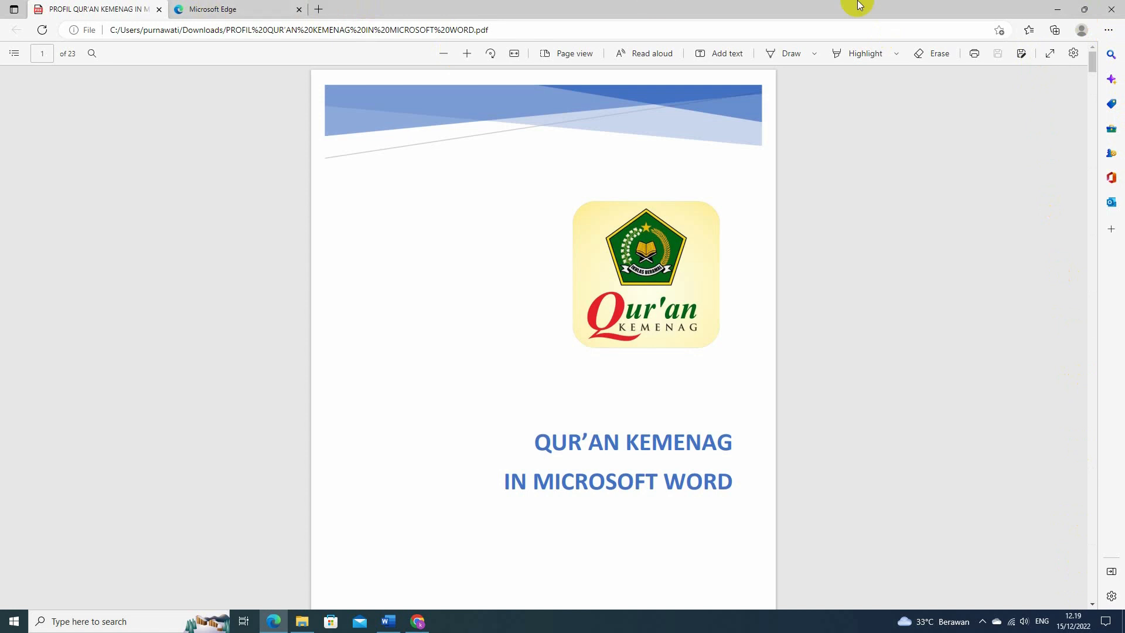
click(1112, 10)
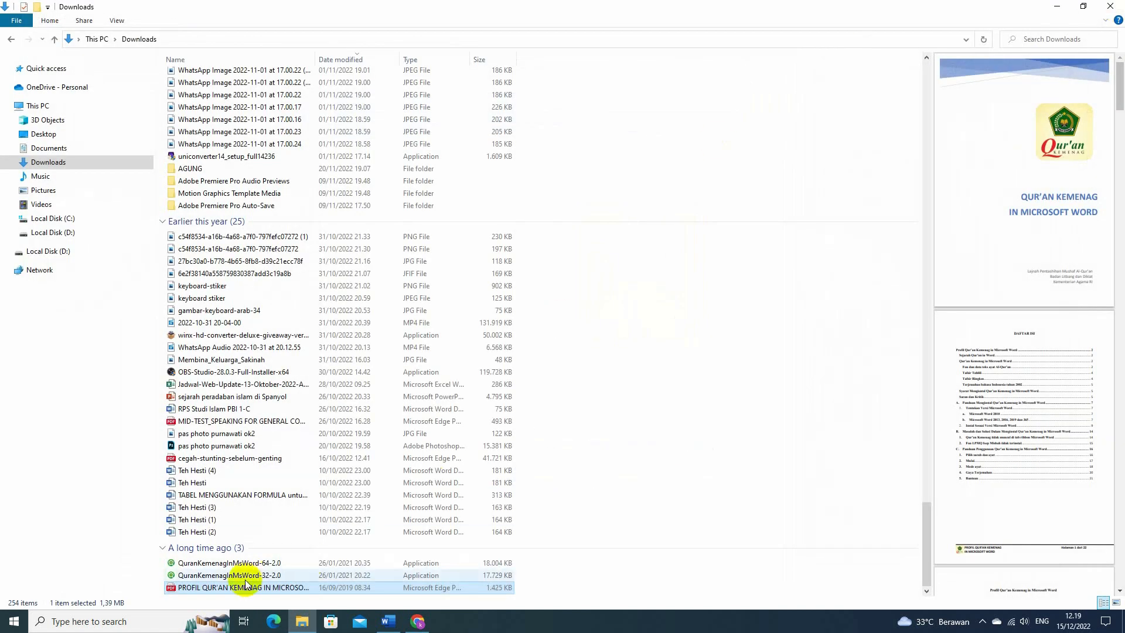
Examine the QuranKemenagInMsWord-64-2.0 and QuranKemenagInMsWord-32-2.0 installers, leaving the 64-bit one selected
click(219, 566)
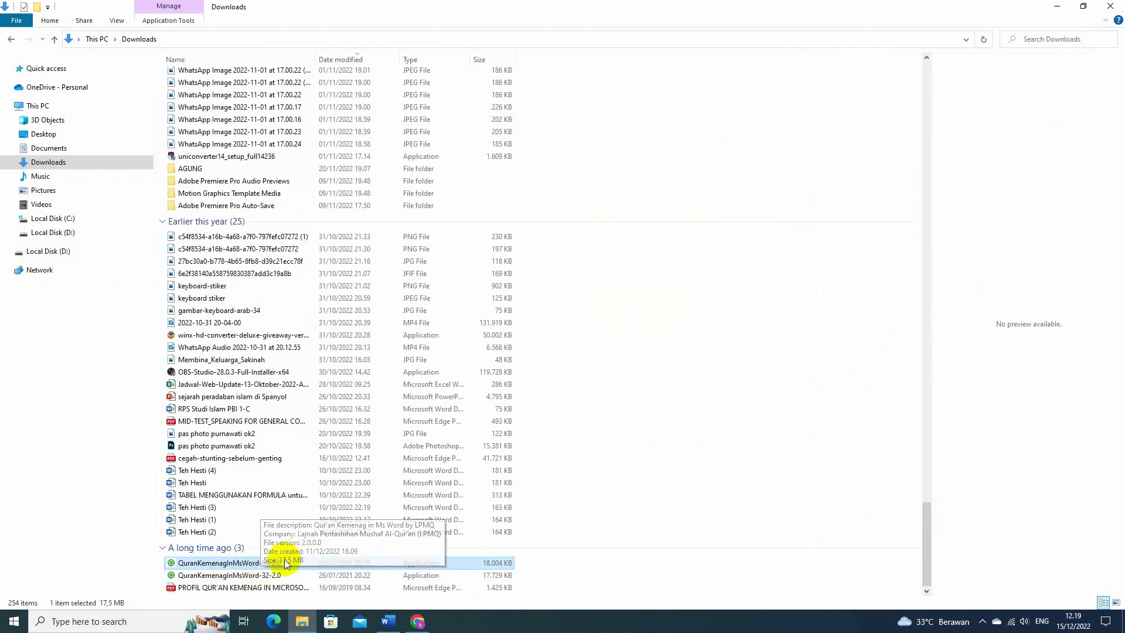
click(247, 575)
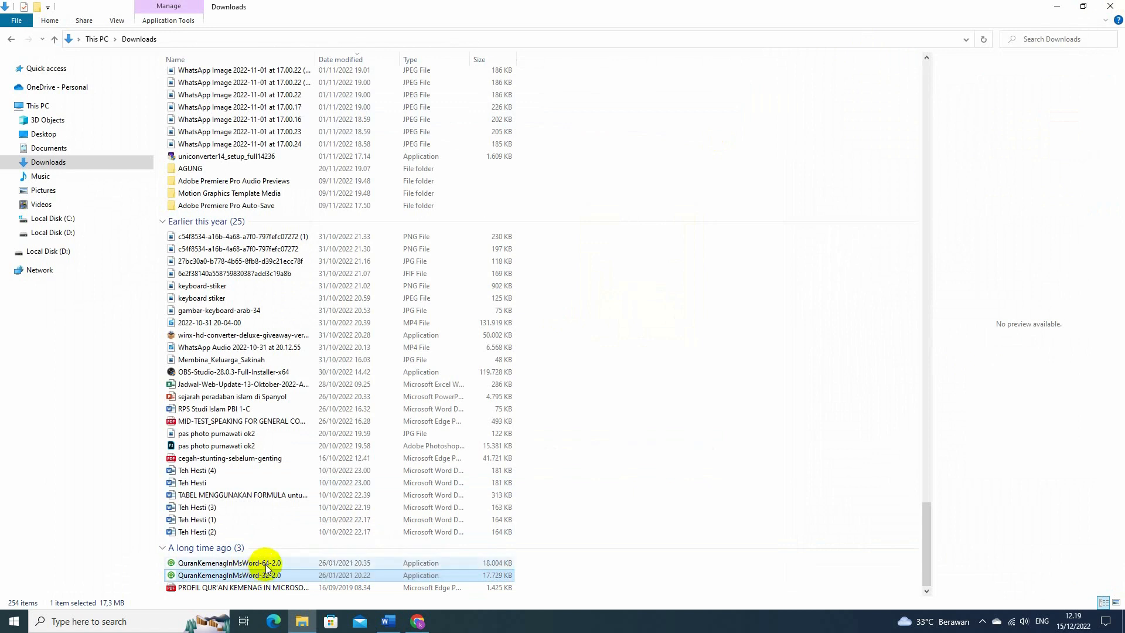
click(265, 565)
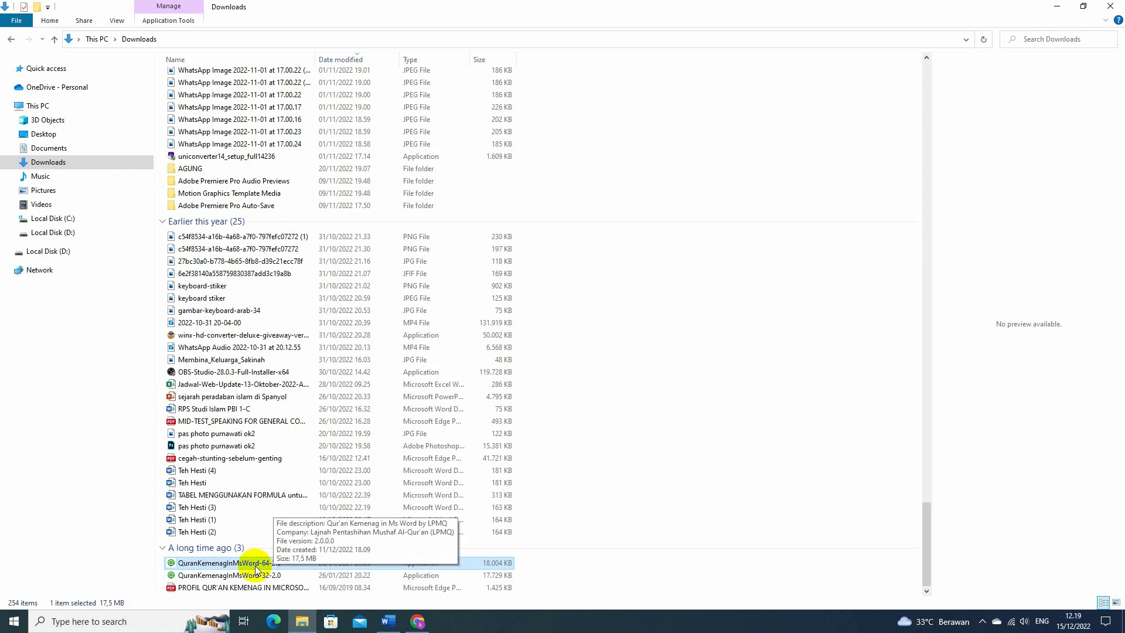
Open the PROFIL QUR'AN KEMENAG PDF, browse from the table of contents to the installation guide on page 14, and close it
click(228, 588)
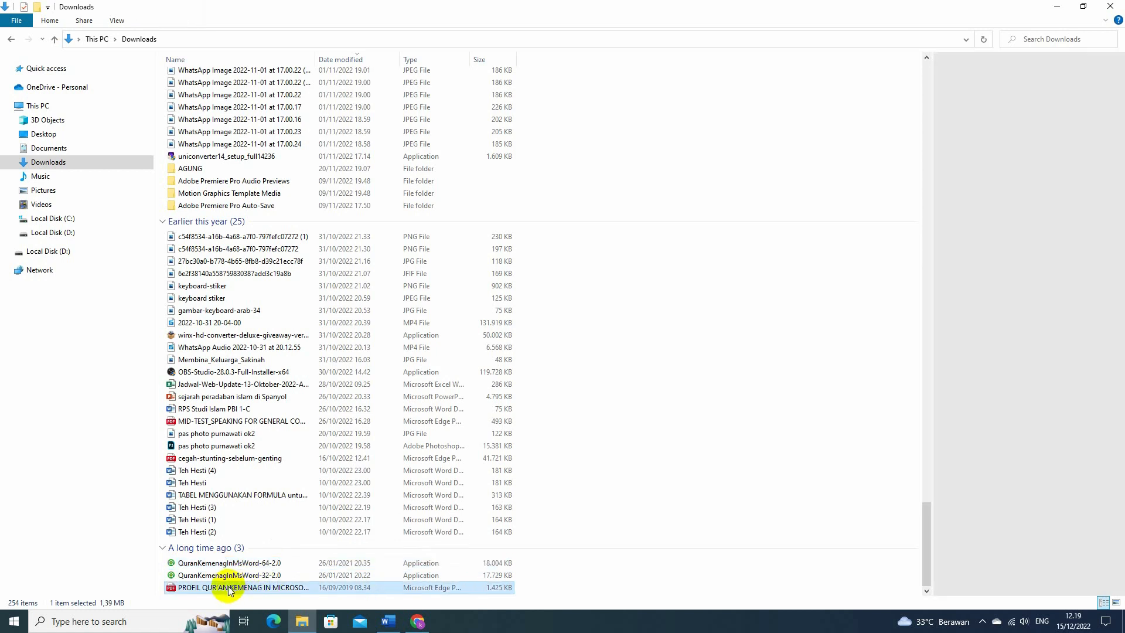
double_click(227, 587)
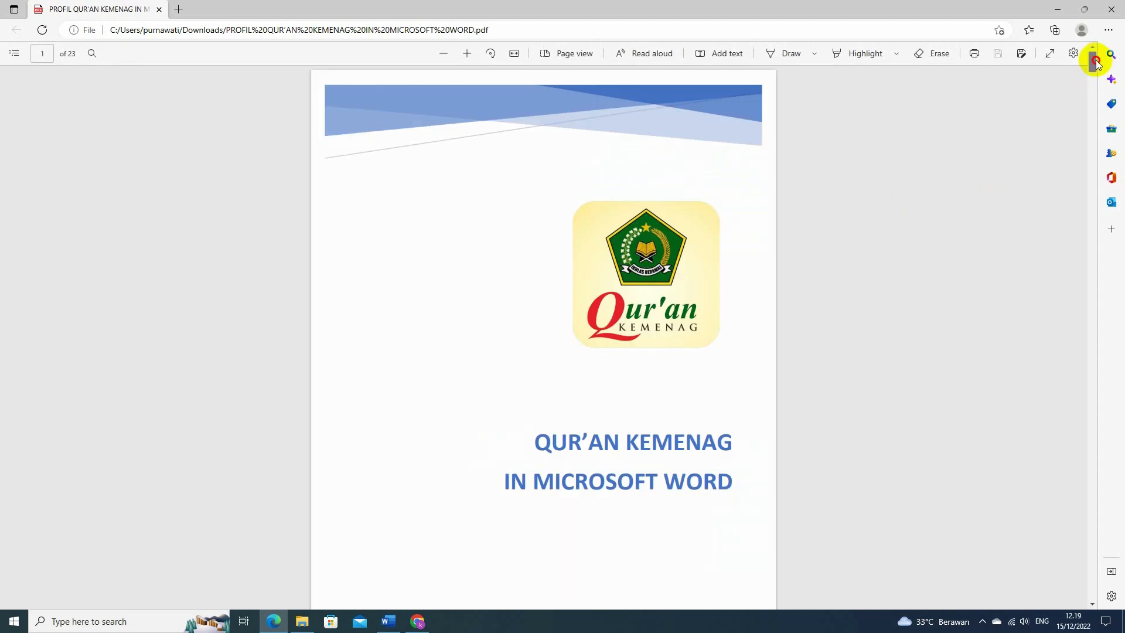
drag(1094, 61, 1092, 84)
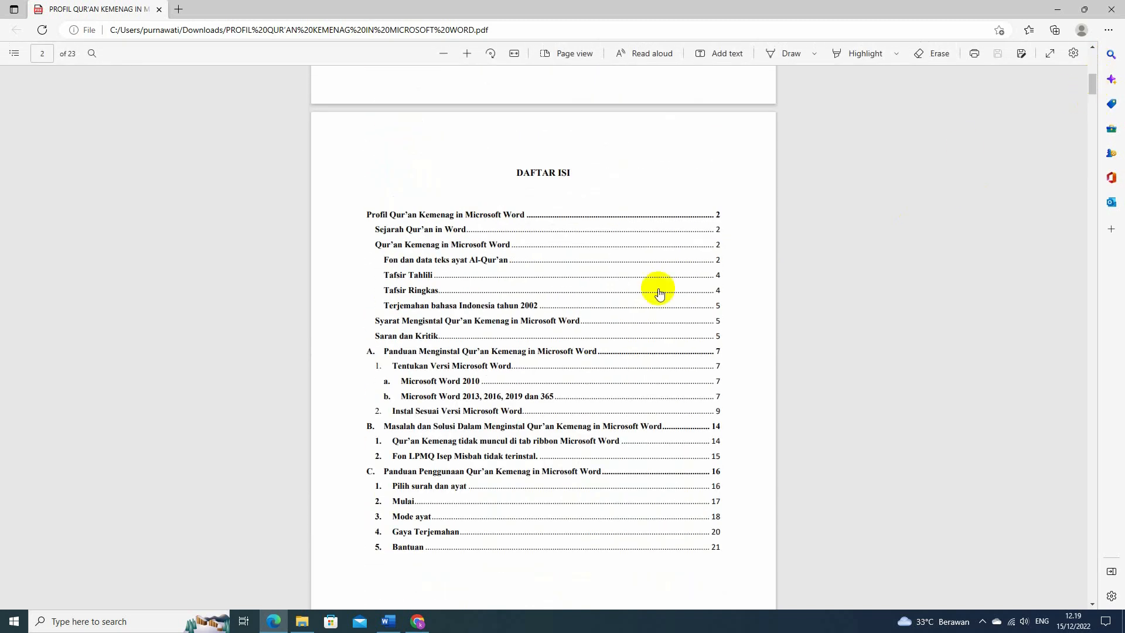
scroll(538, 375, down, 1)
scroll(538, 375, down, 2)
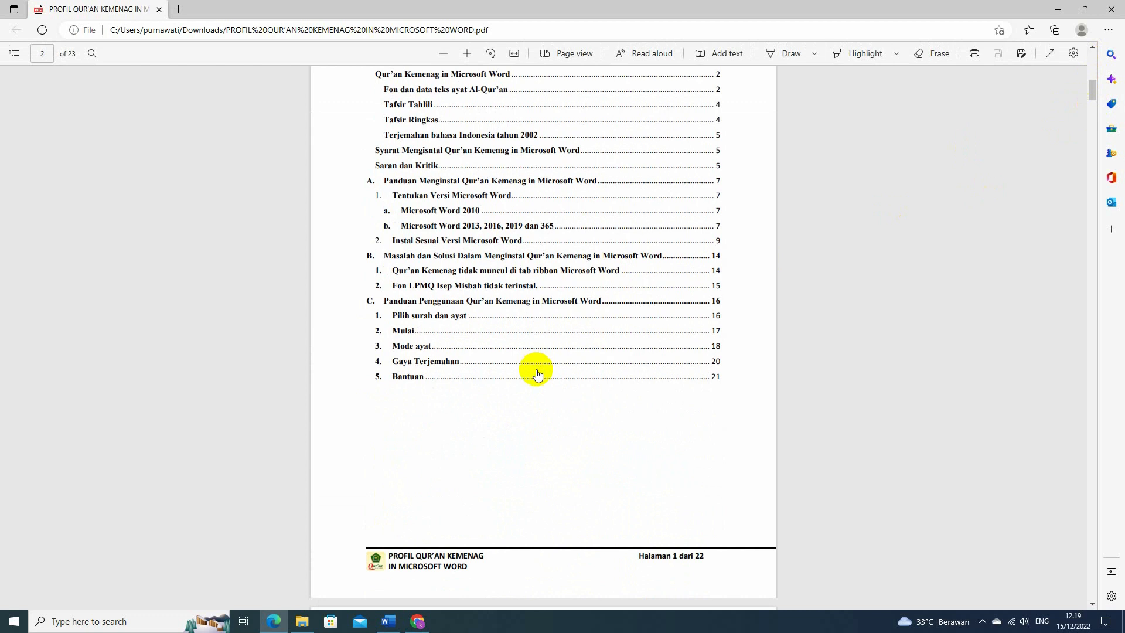
scroll(538, 375, down, 20)
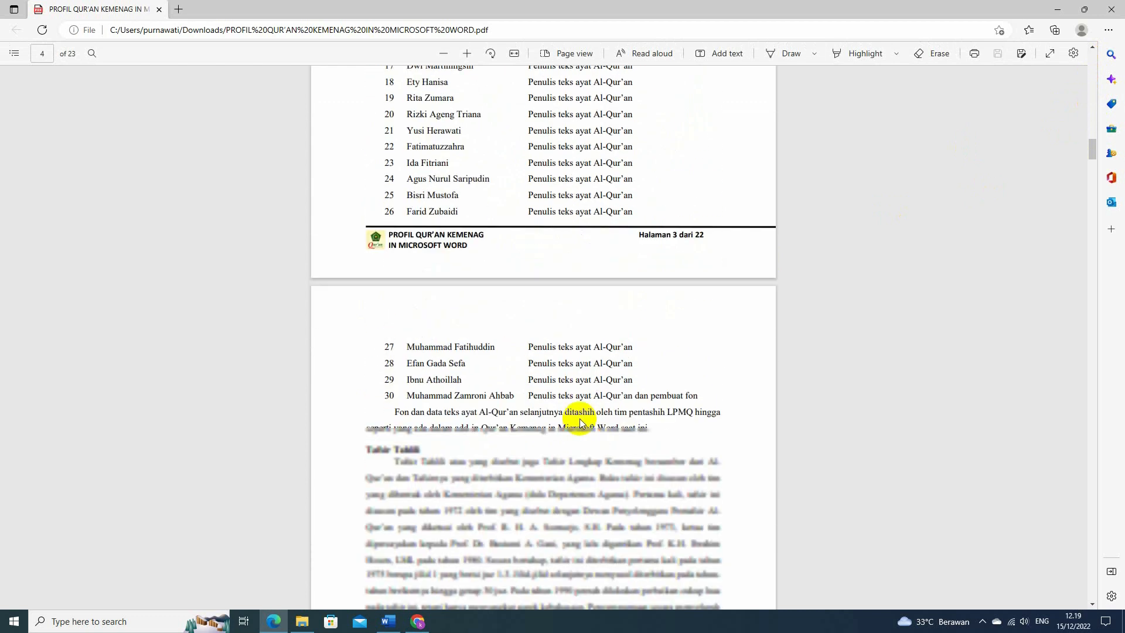
scroll(580, 422, down, 13)
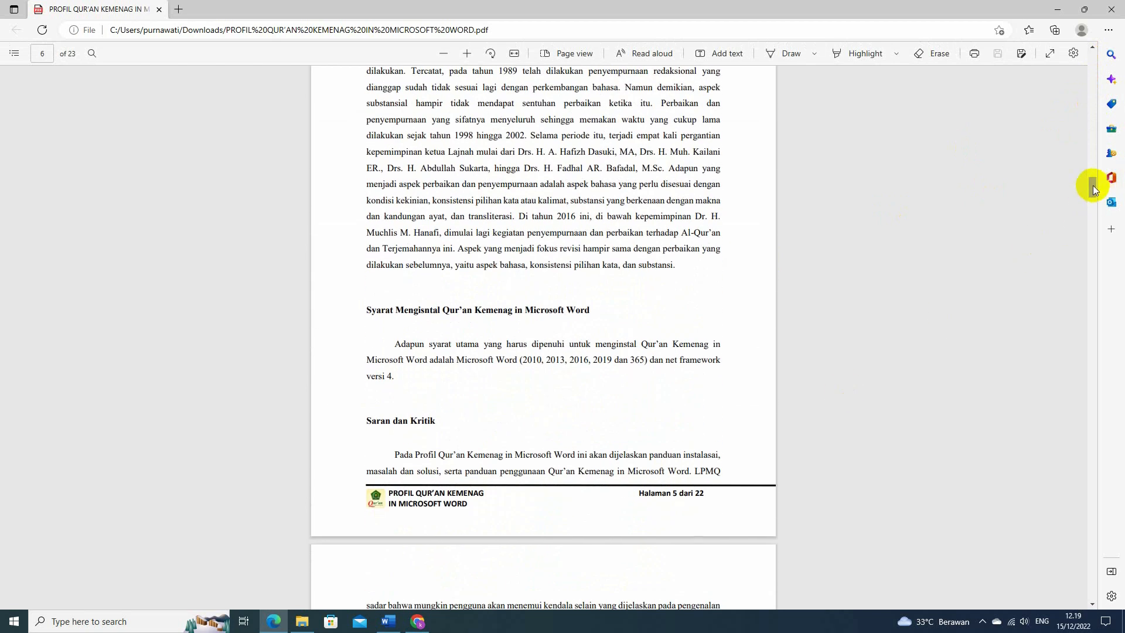
drag(1092, 186, 1105, 378)
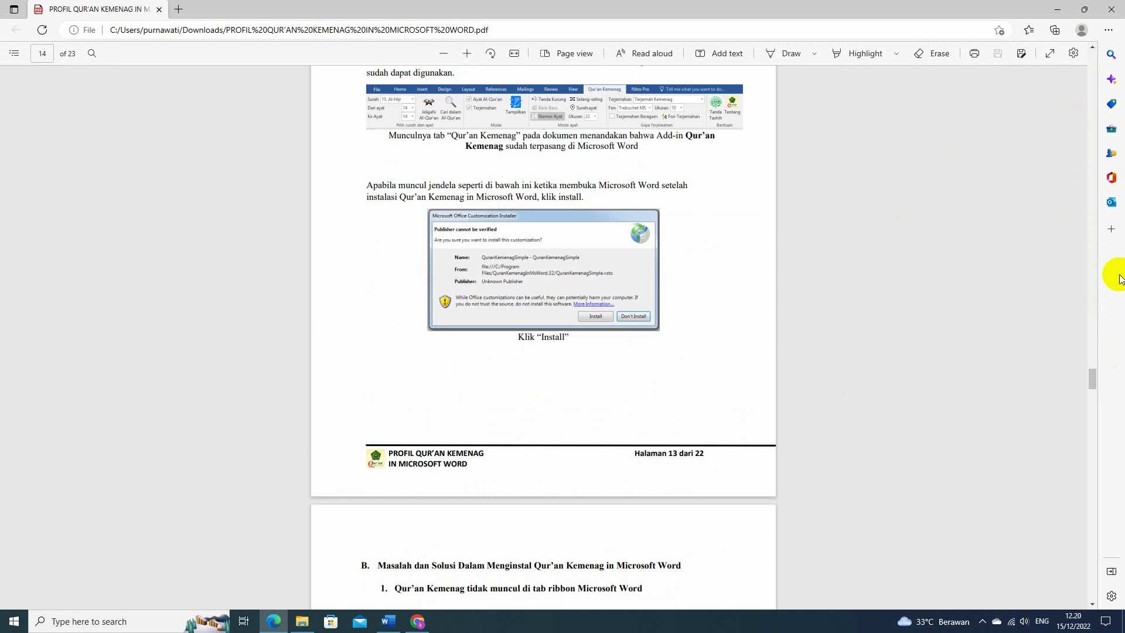
click(1114, 8)
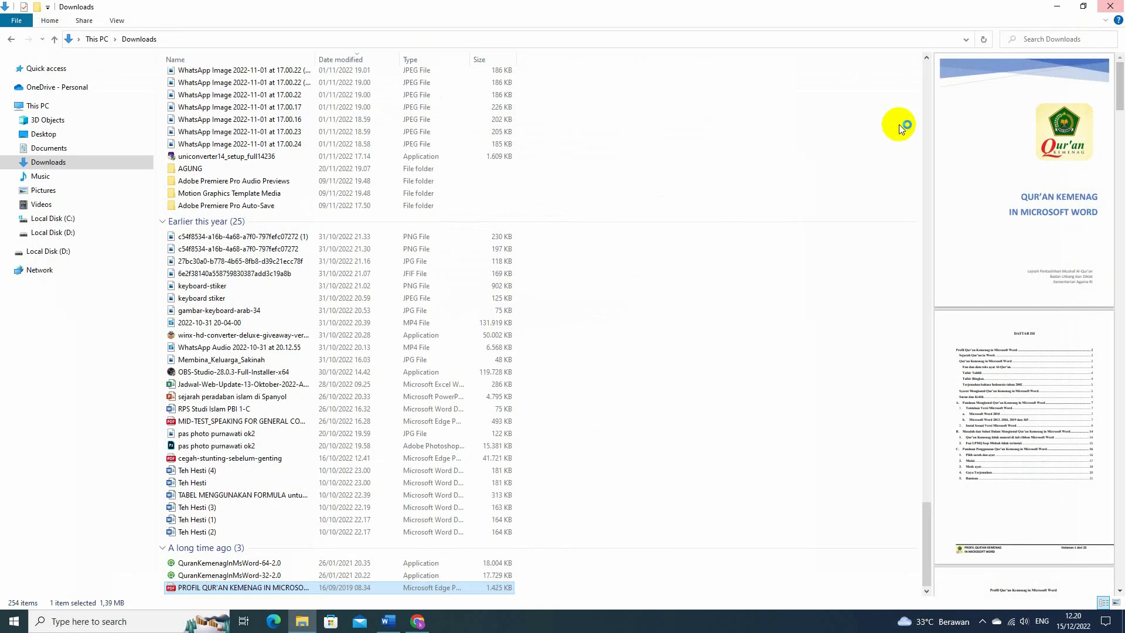
Launch the QuranKemenagInMsWord-64-2.0 installer in English and let it shut down Word, discarding the unsaved document
double_click(257, 563)
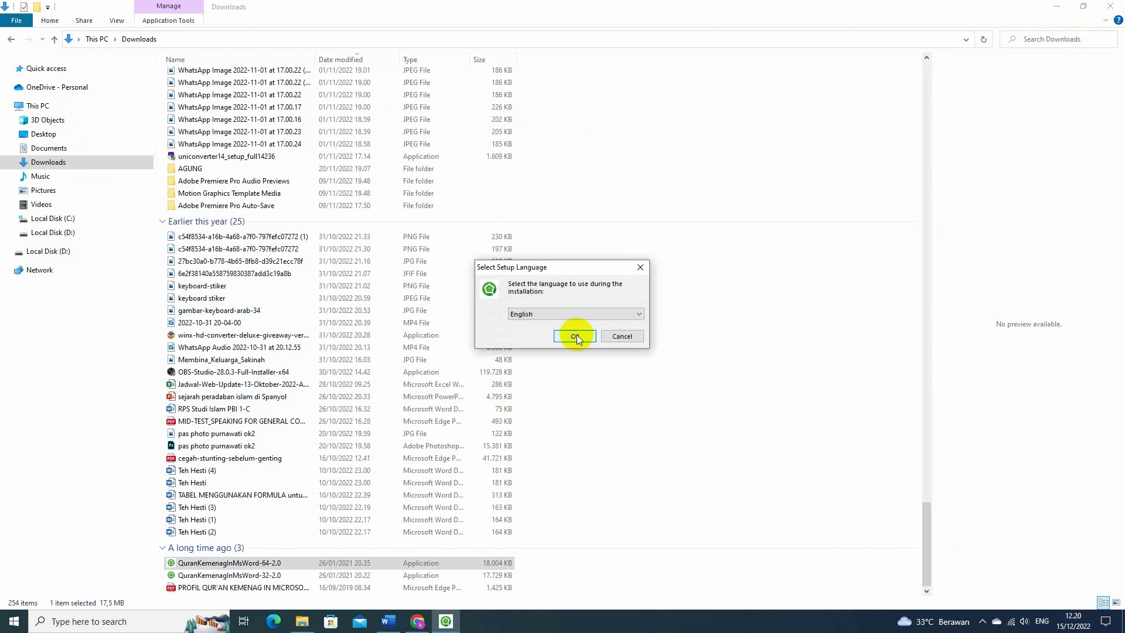
click(576, 336)
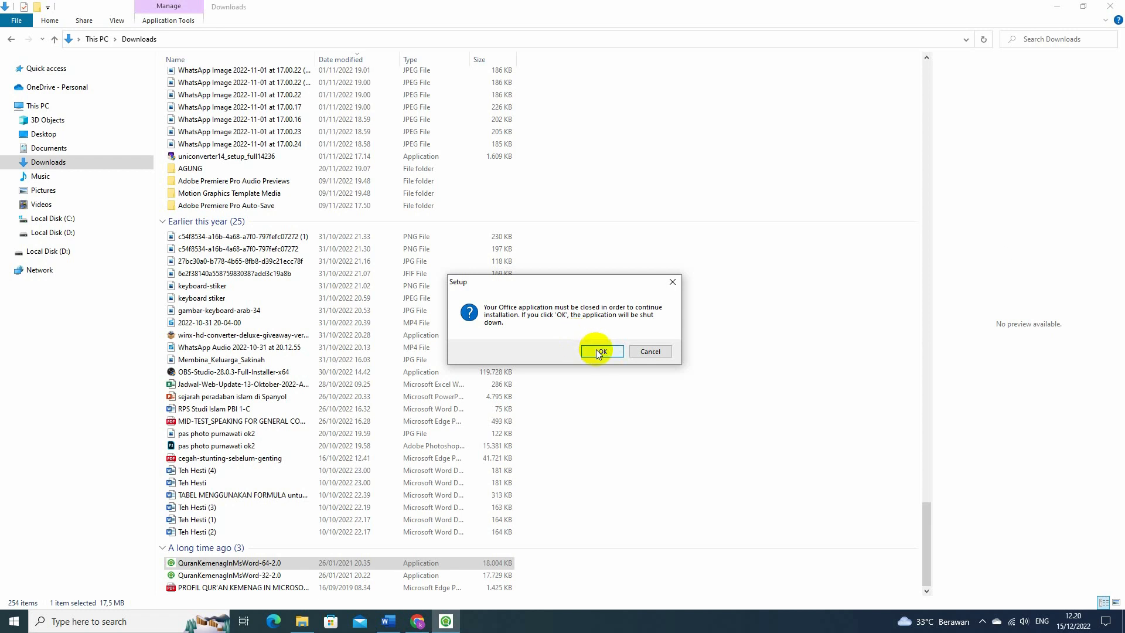
click(599, 351)
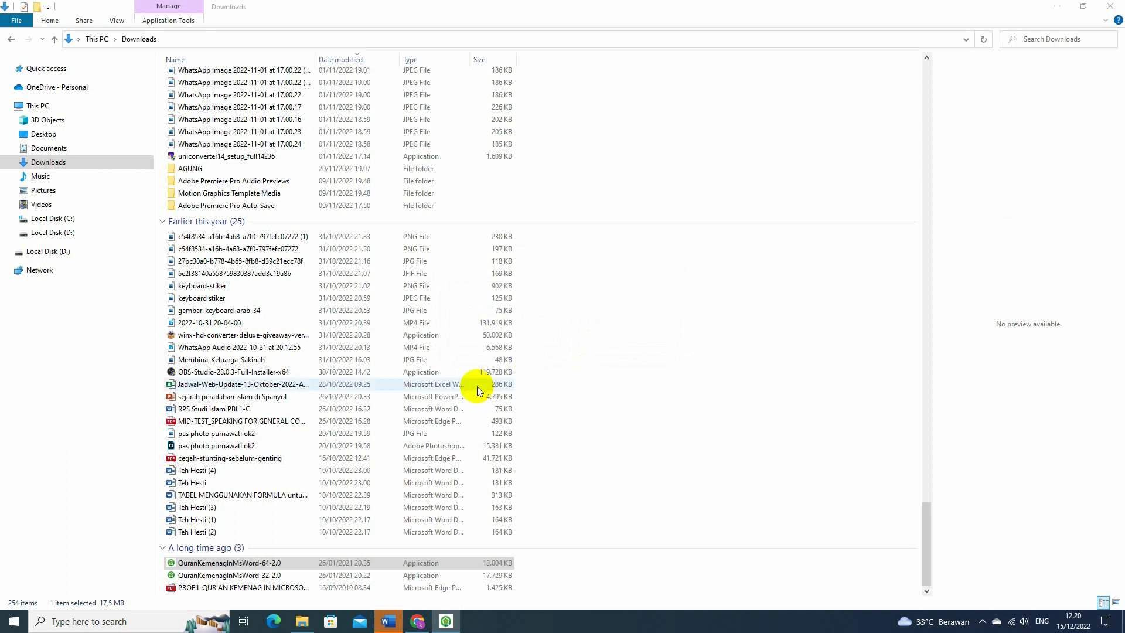
click(389, 624)
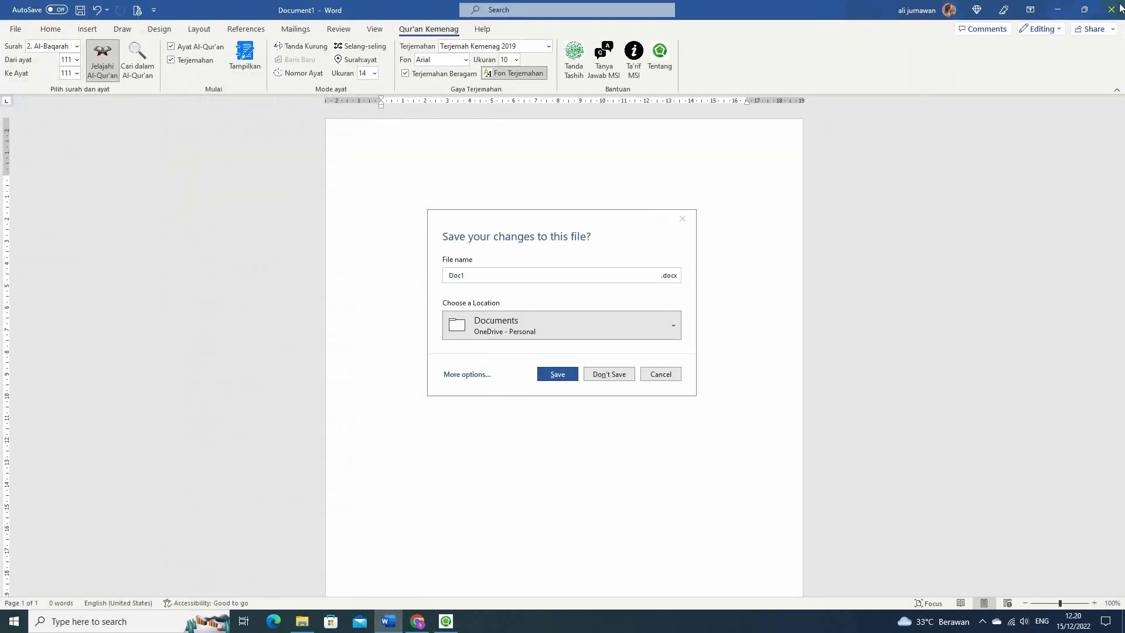
click(609, 374)
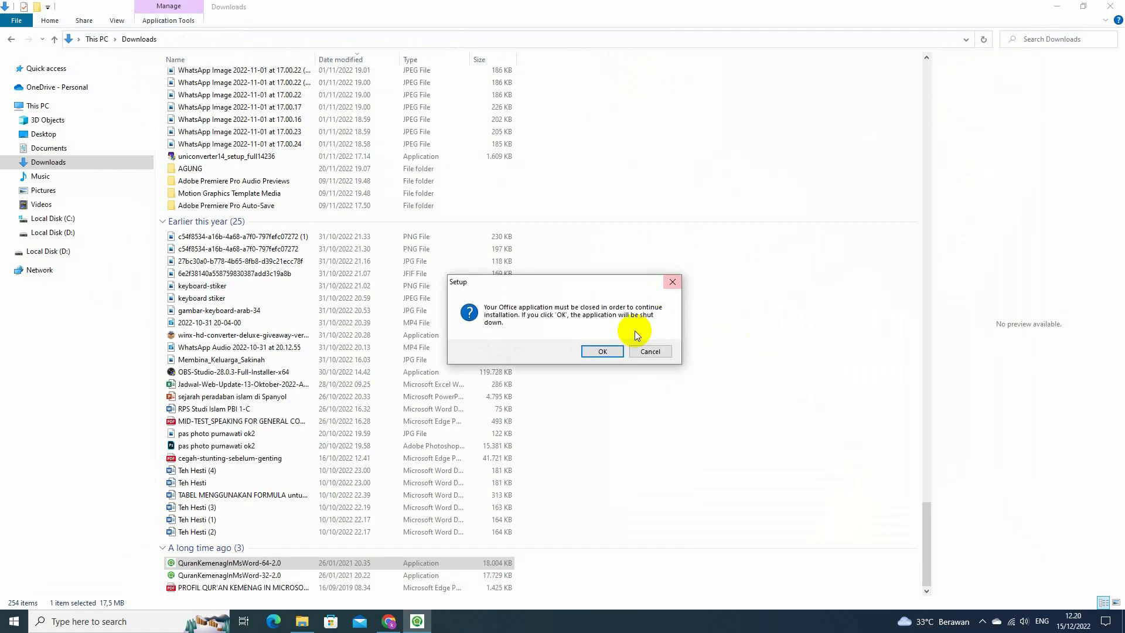
click(595, 353)
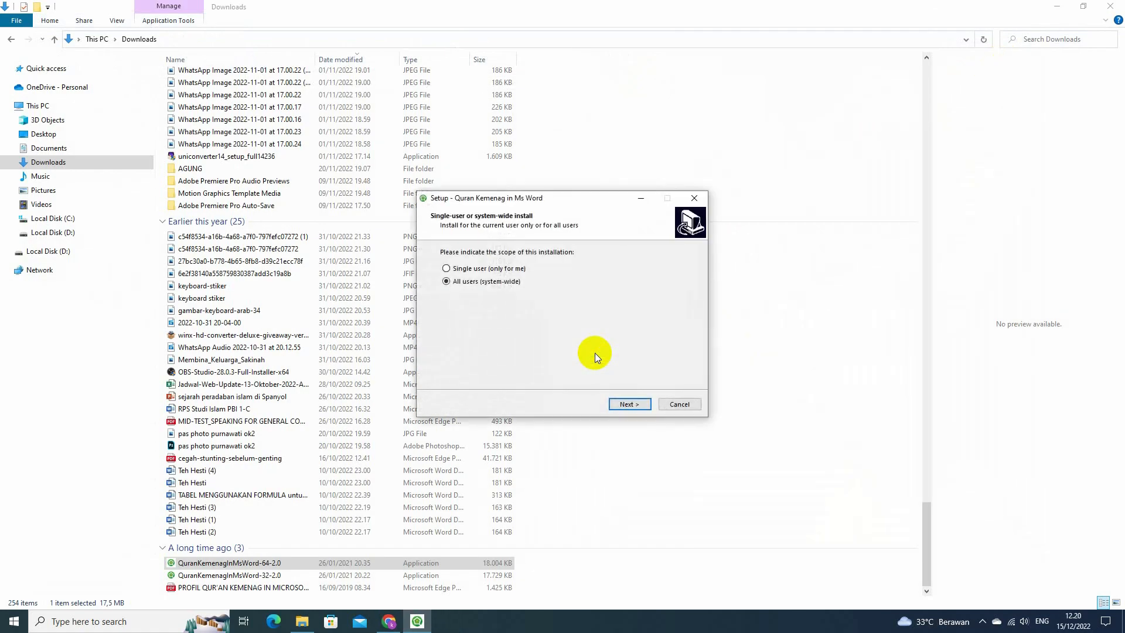
Install Quran Kemenag in Ms Word for all users in C:\Program Files\QuranKemenagInMsWord-64 and finish the setup
click(630, 404)
click(625, 403)
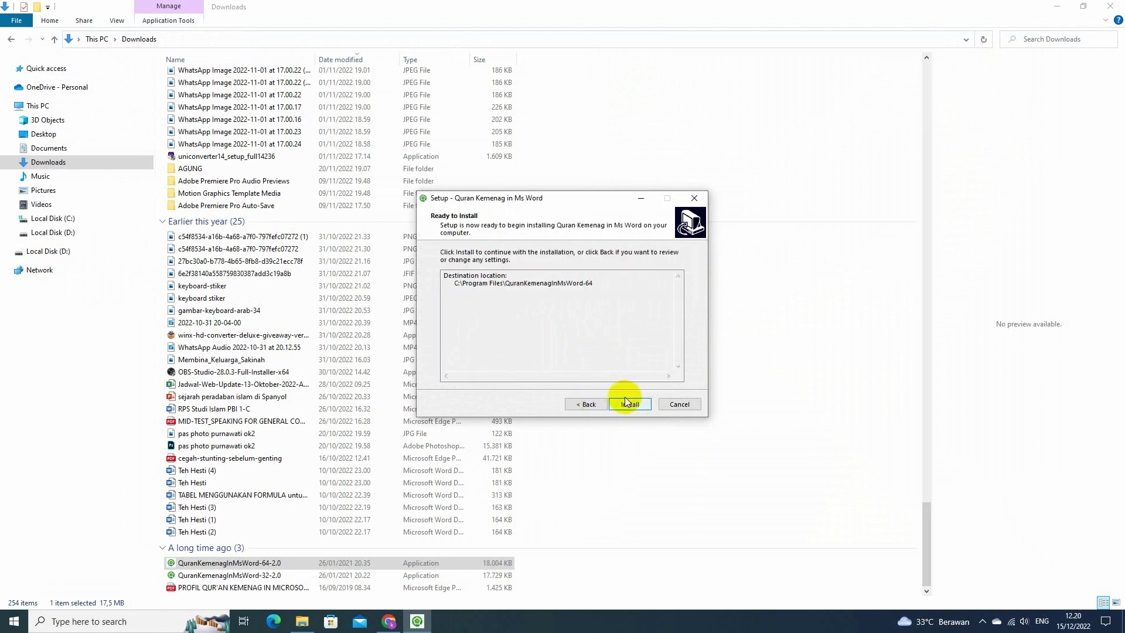
click(635, 405)
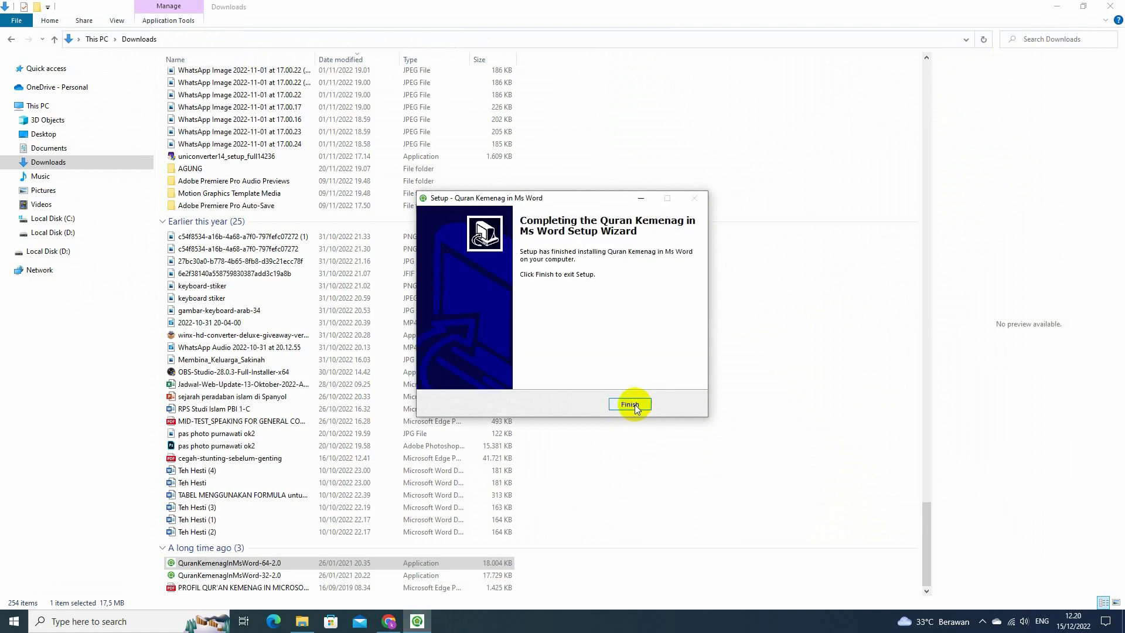
click(633, 404)
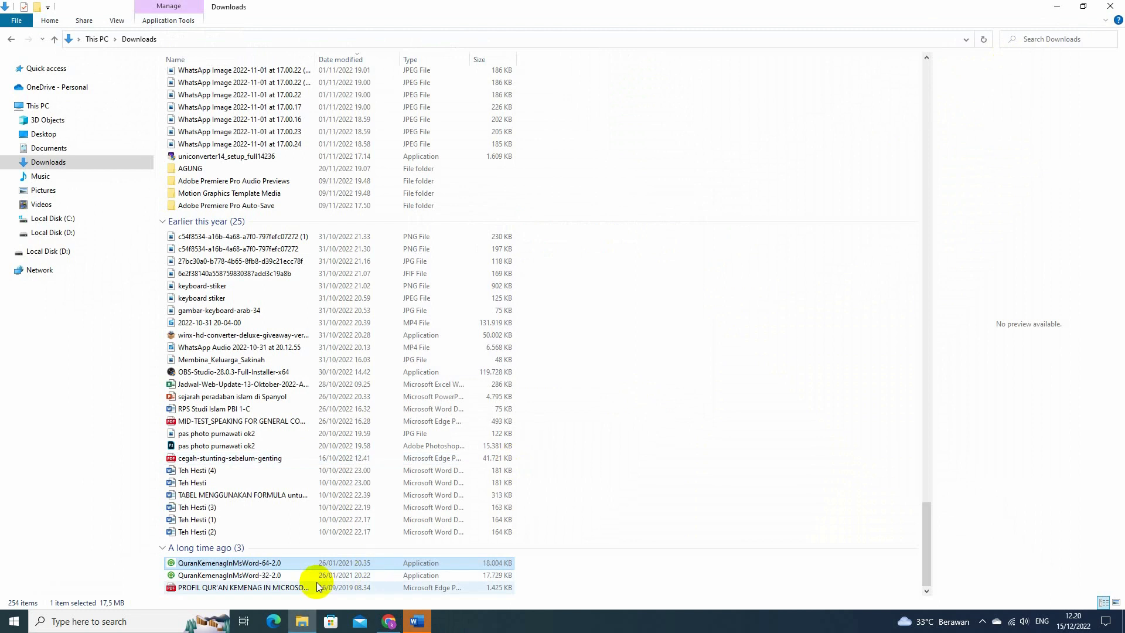
Switch to Word and create a blank document
click(417, 618)
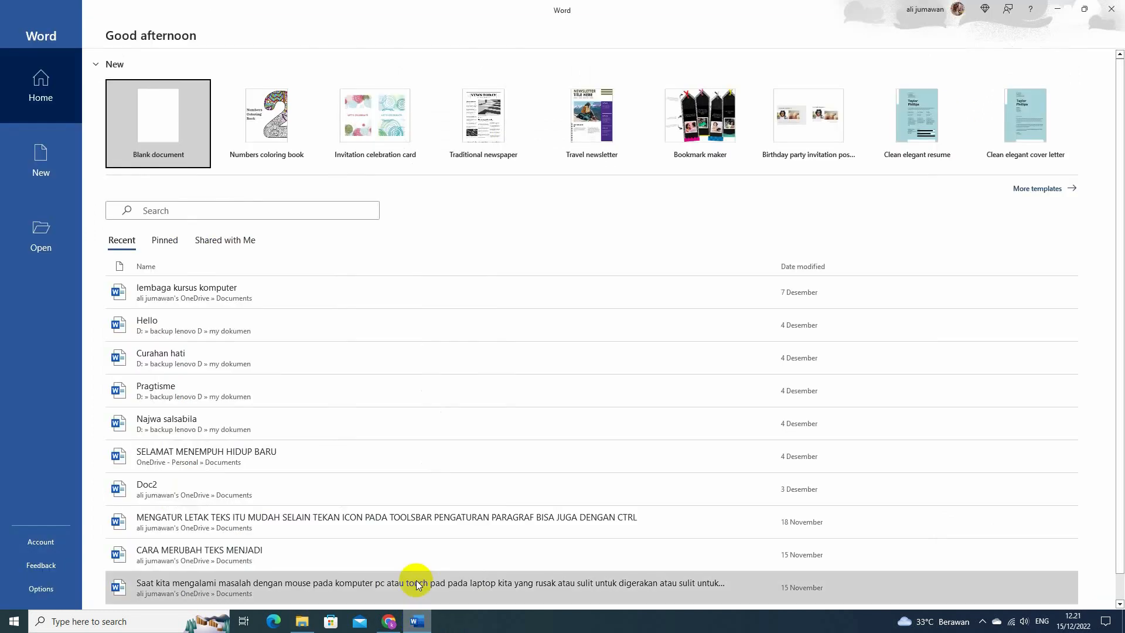
click(166, 119)
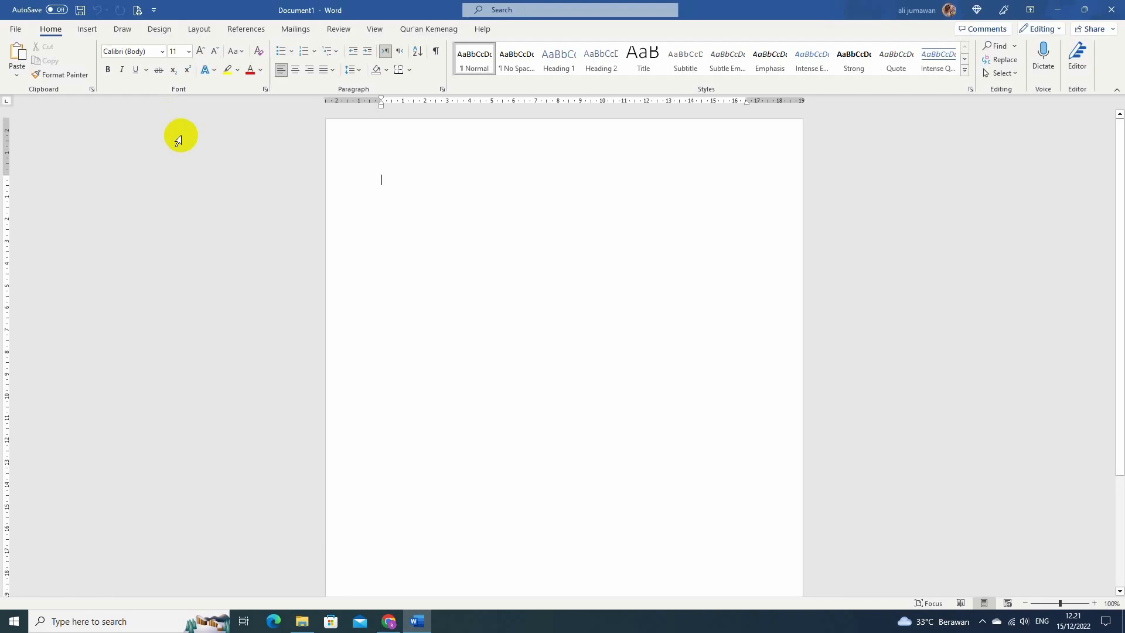